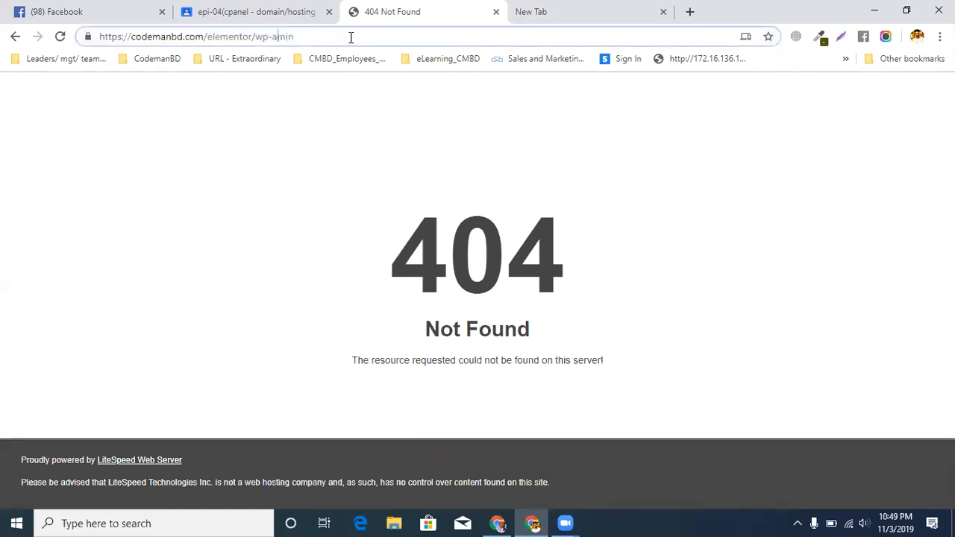
Correct the site address to end in wp-admin and log in to WordPress with the prefilled credentials
type("d")
key("Return")
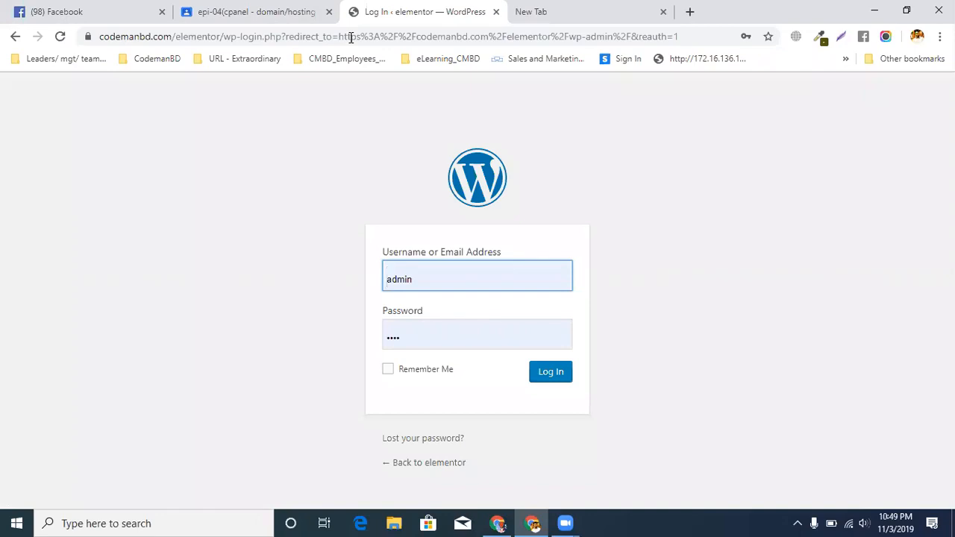
left_click(543, 375)
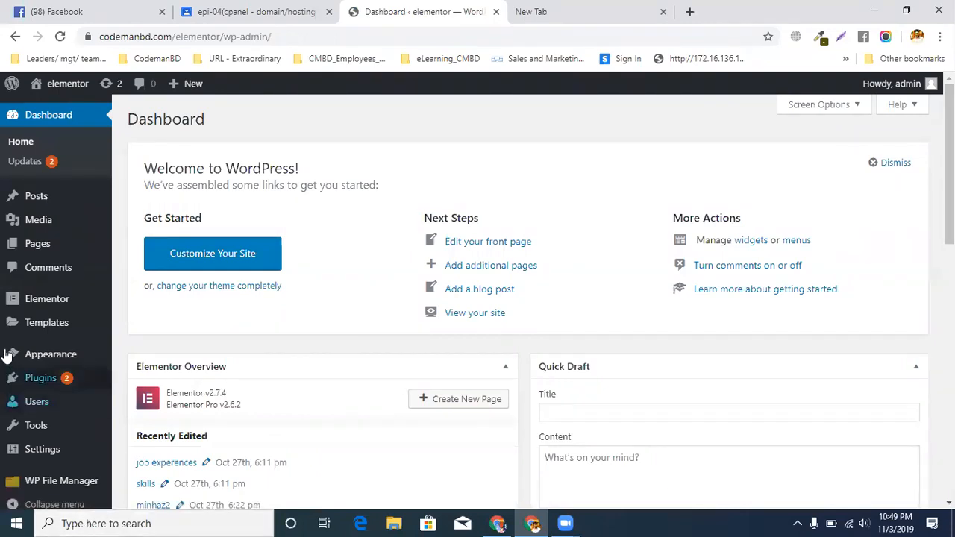
mouse_move(54, 334)
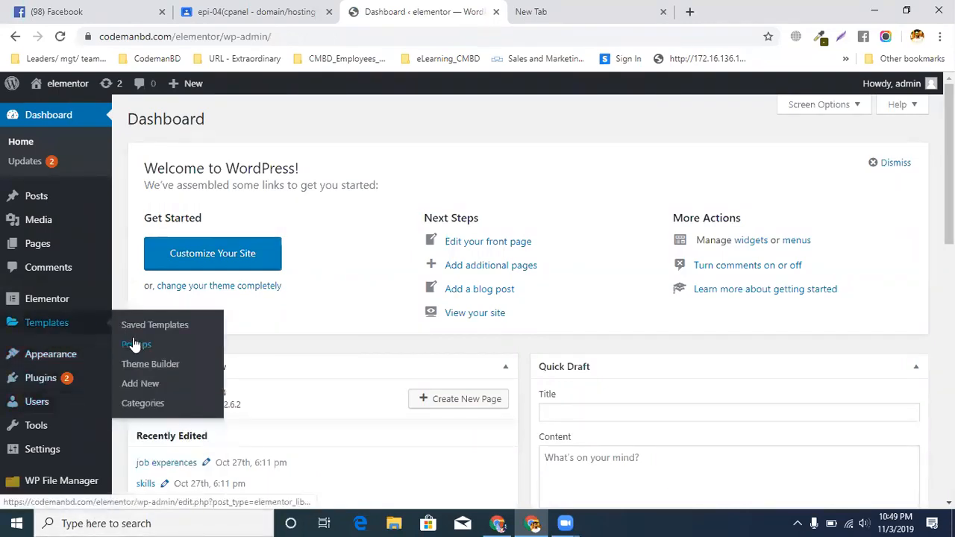
left_click(132, 391)
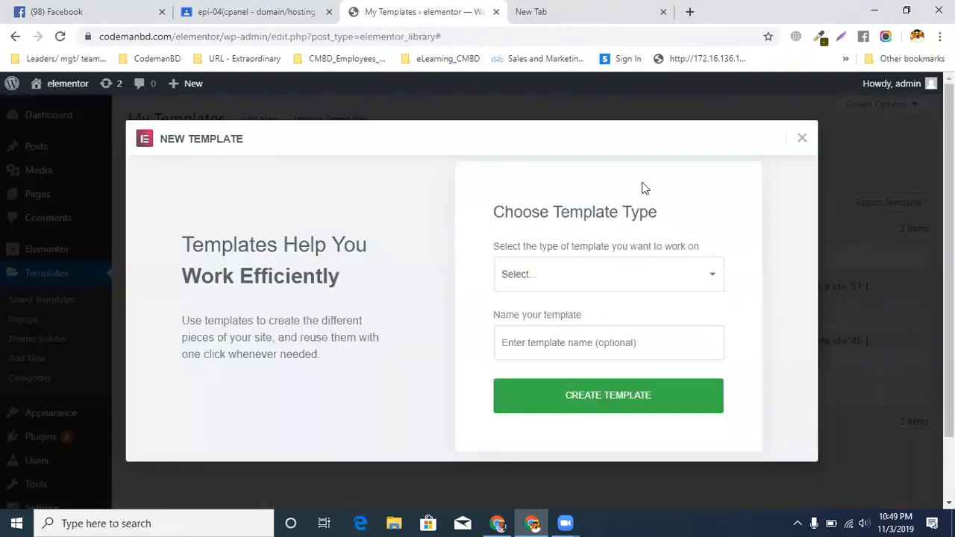
left_click(804, 138)
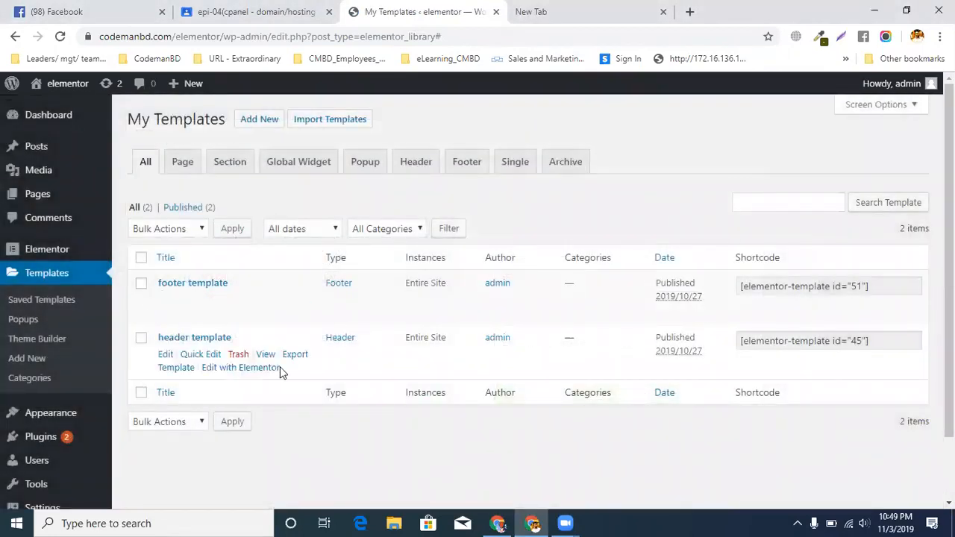
left_click(58, 306)
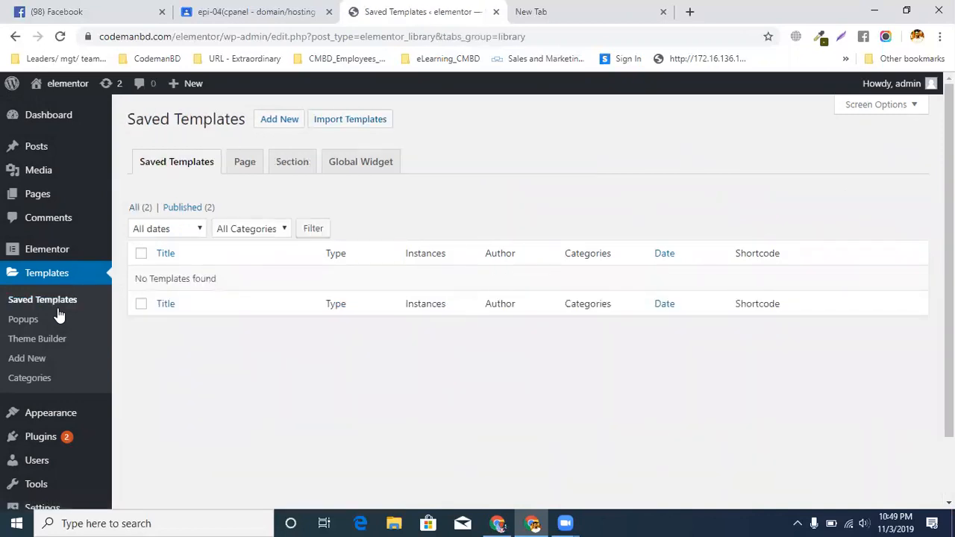
Move the header template to the trash in the My Templates list
left_click(32, 360)
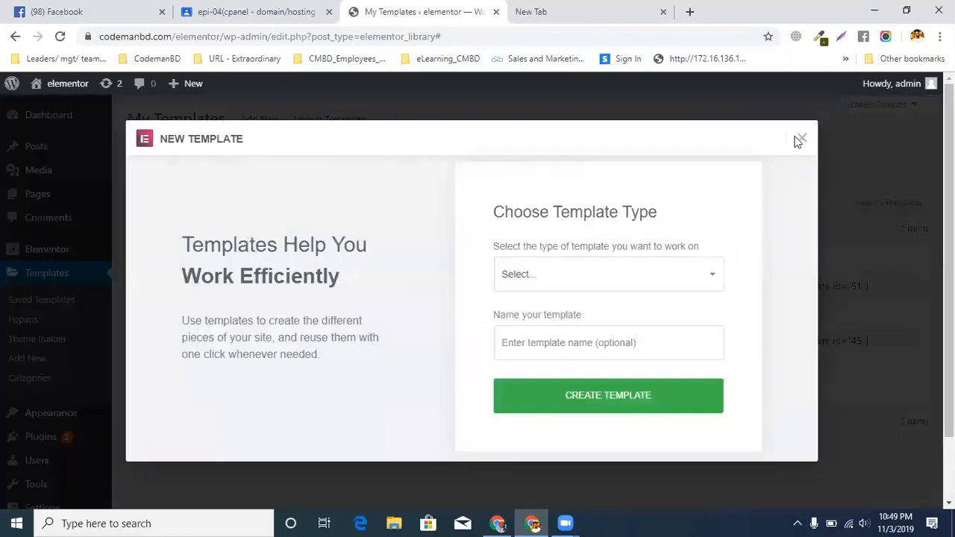
left_click(800, 139)
mouse_move(175, 375)
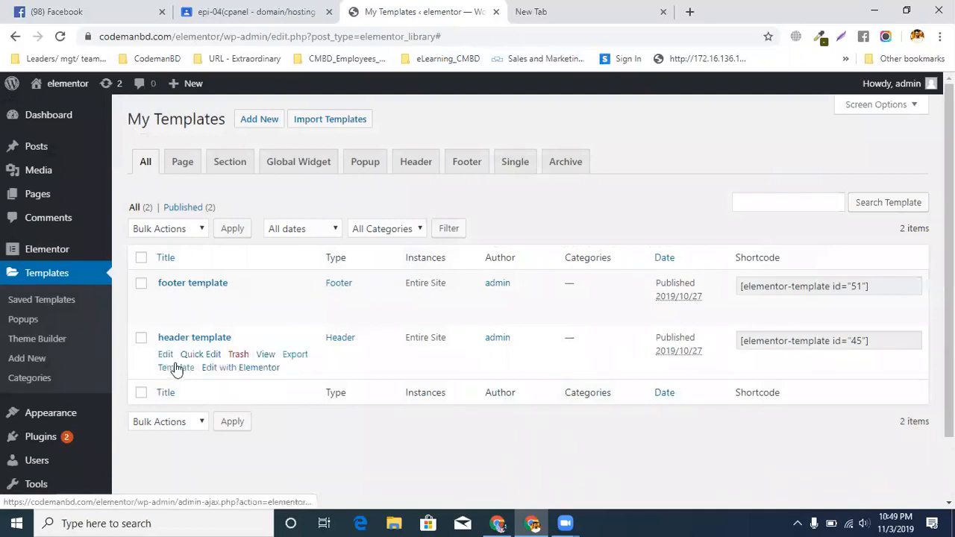
left_click(237, 356)
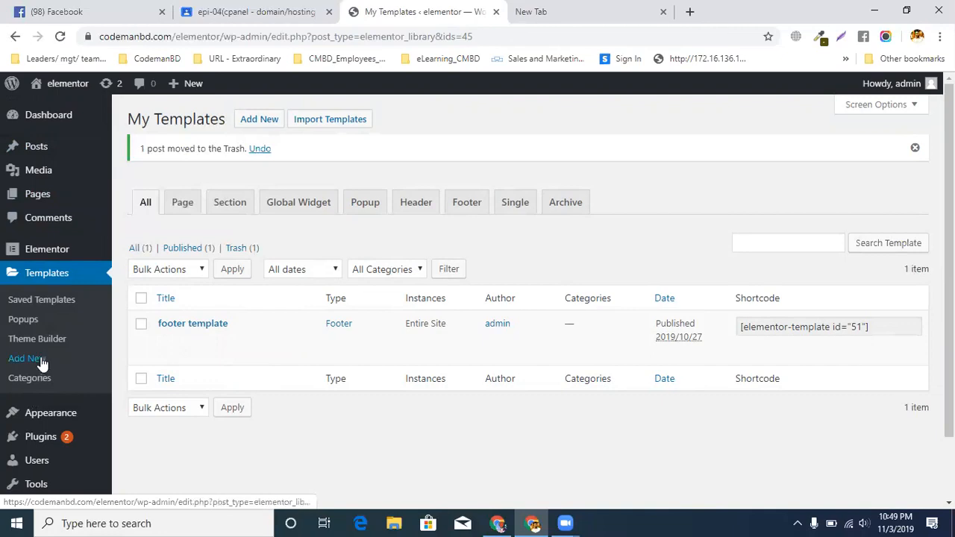
Search the plugin directory for "elementor sticky header" from the page for adding plugins
scroll(42, 363, "down", 1)
mouse_move(60, 368)
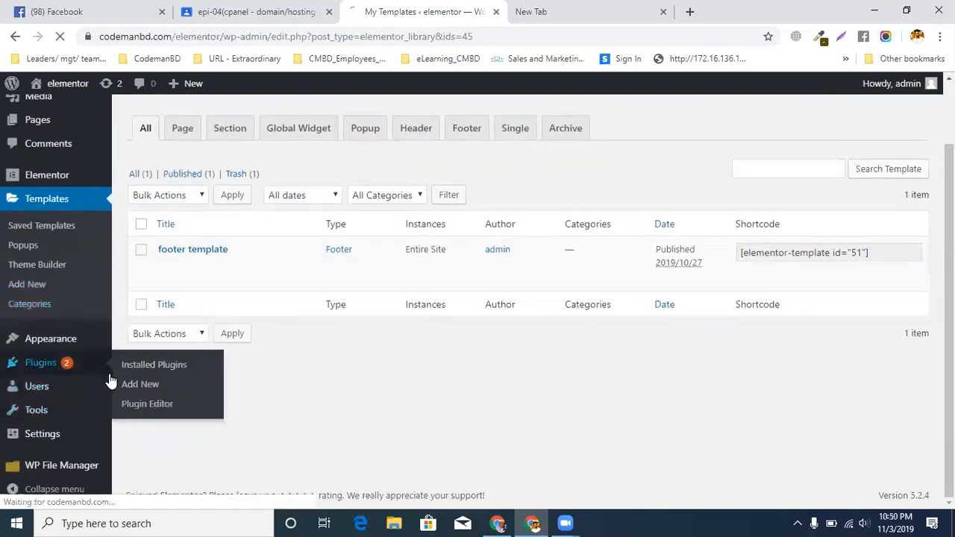
left_click(137, 370)
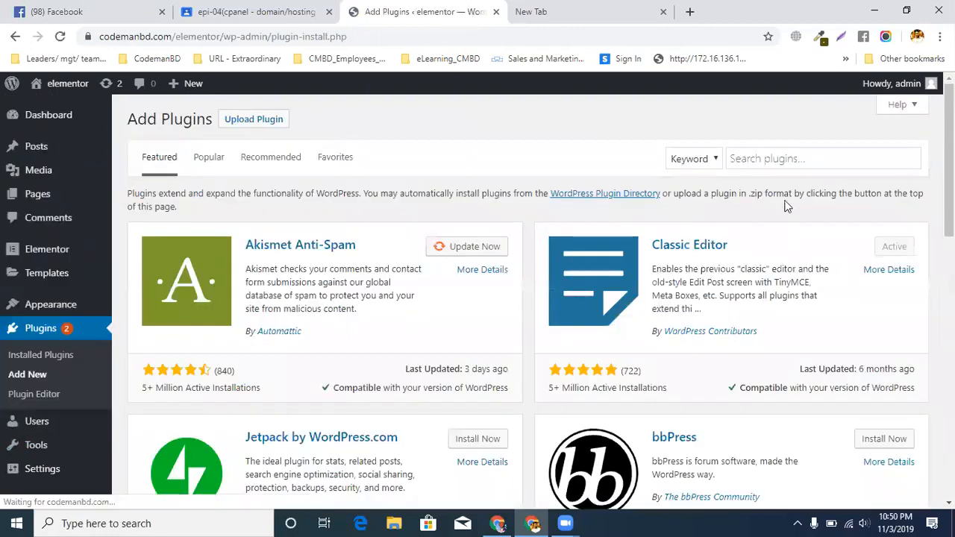
left_click(794, 158)
type("elementor sticky header")
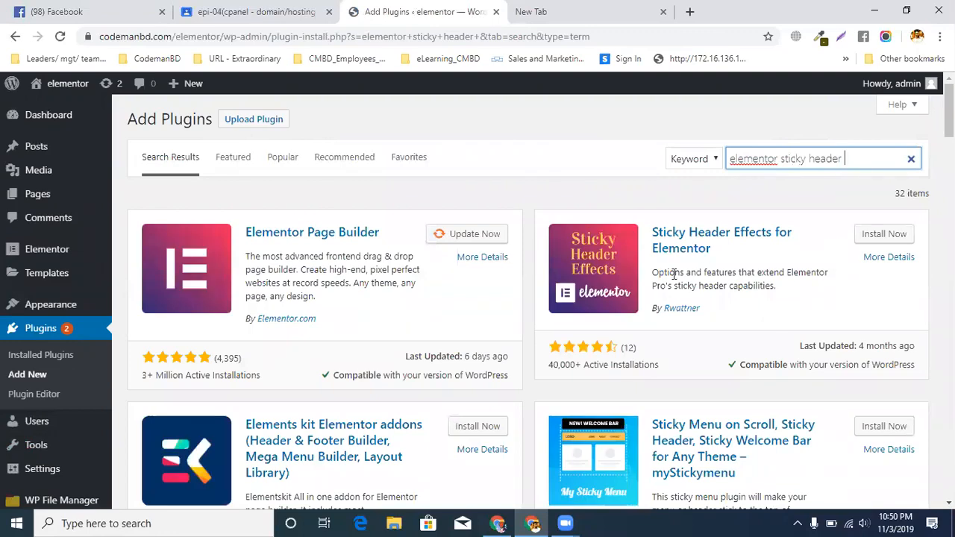
Install the Sticky Header Effects for Elementor plugin from the search results
scroll(672, 250, "down", 2)
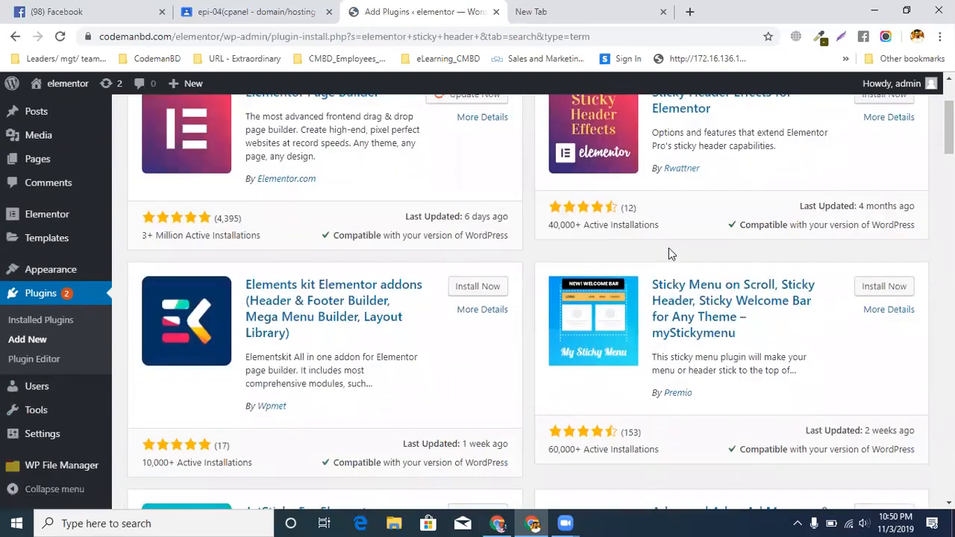
scroll(669, 249, "up", 2)
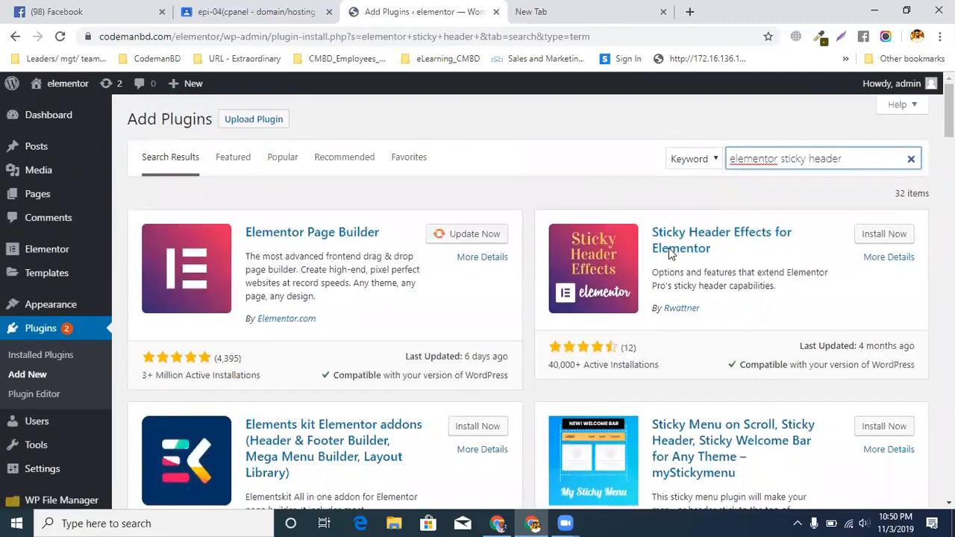
left_click(903, 233)
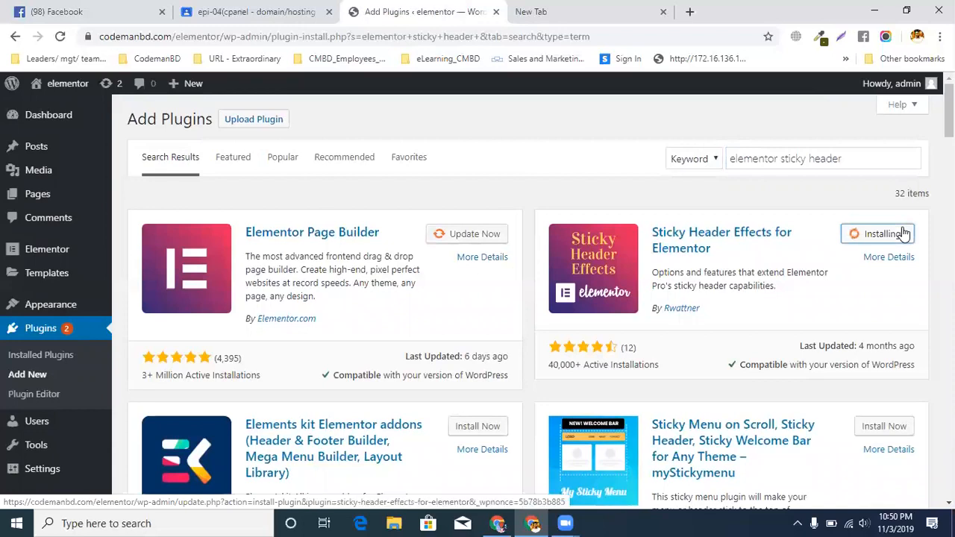
scroll(904, 234, "down", 1)
scroll(902, 227, "down", 5)
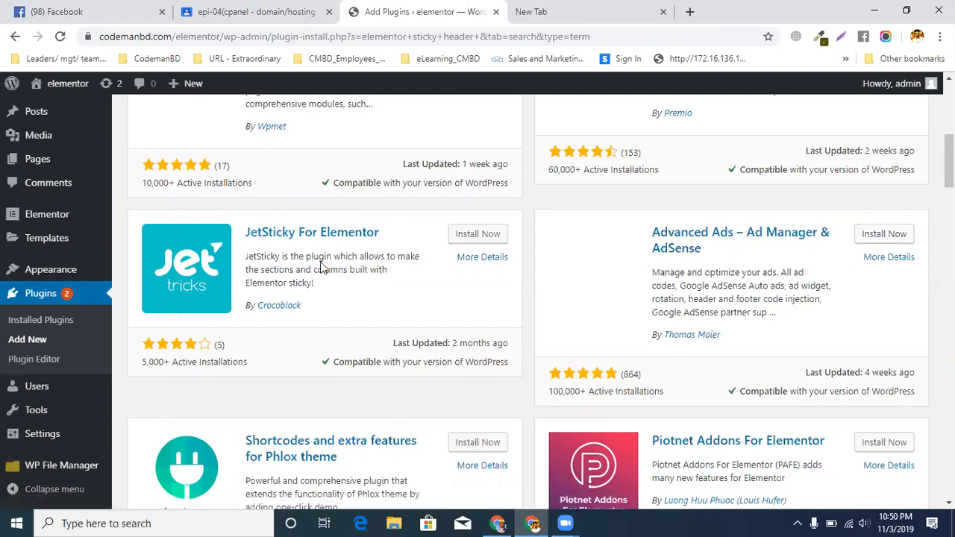
scroll(322, 266, "up", 10)
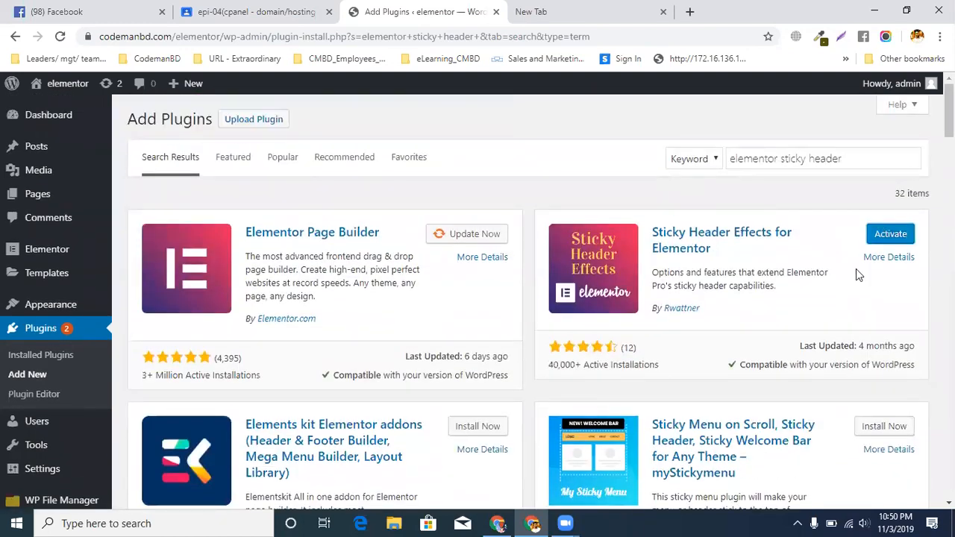
scroll(149, 336, "down", 4)
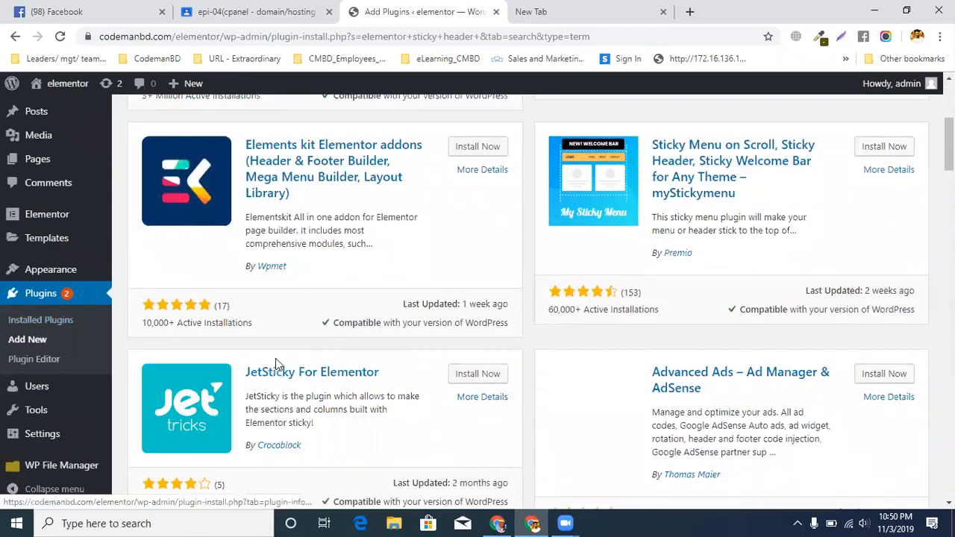
scroll(33, 403, "down", 1)
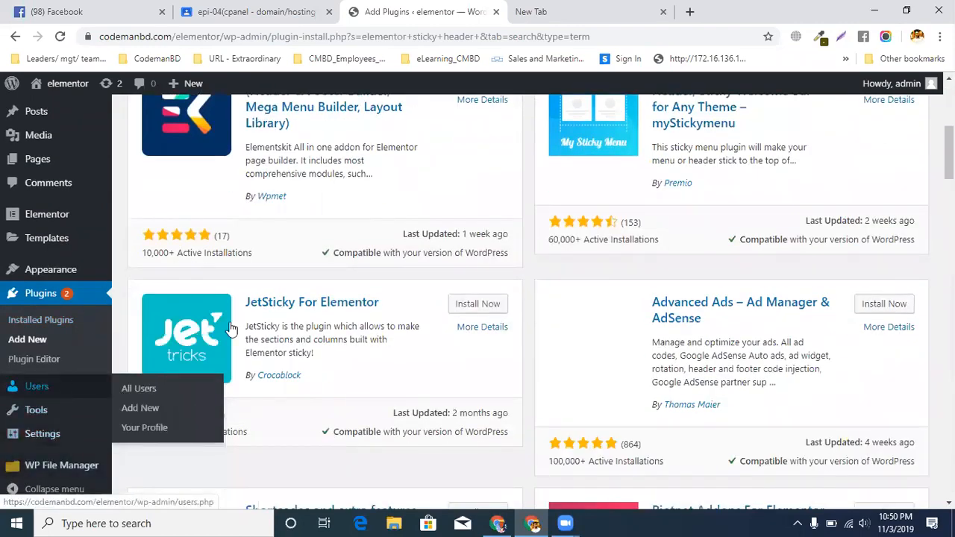
Start a plugin upload and browse to WordPress > Plugin > JET PACK ALL > jet pack zip on the FREELANCING (D:) drive
left_click(47, 345)
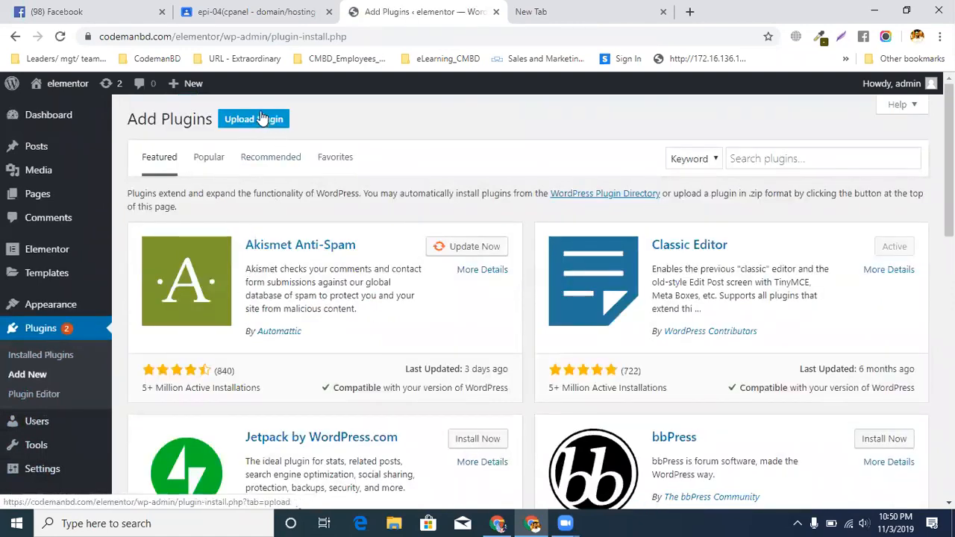
left_click(261, 119)
left_click(412, 249)
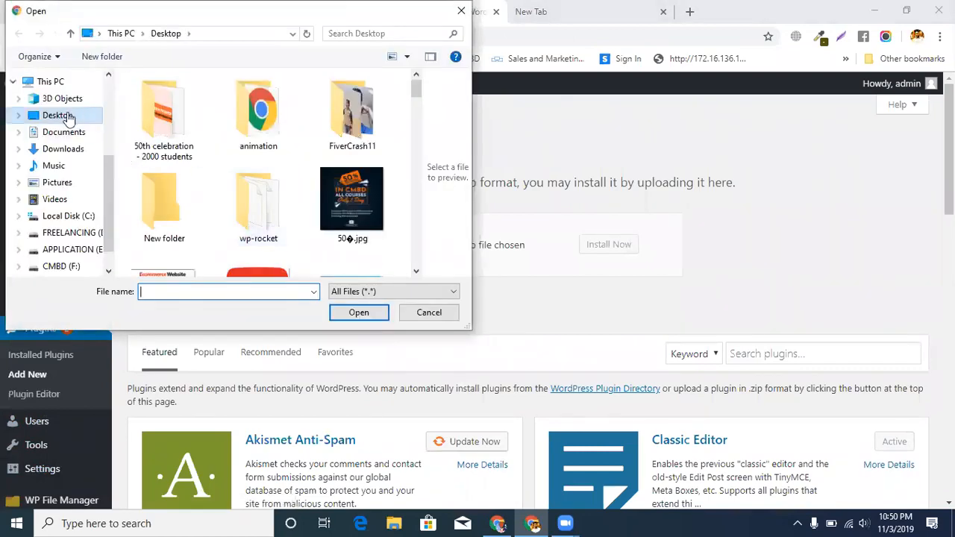
left_click(72, 232)
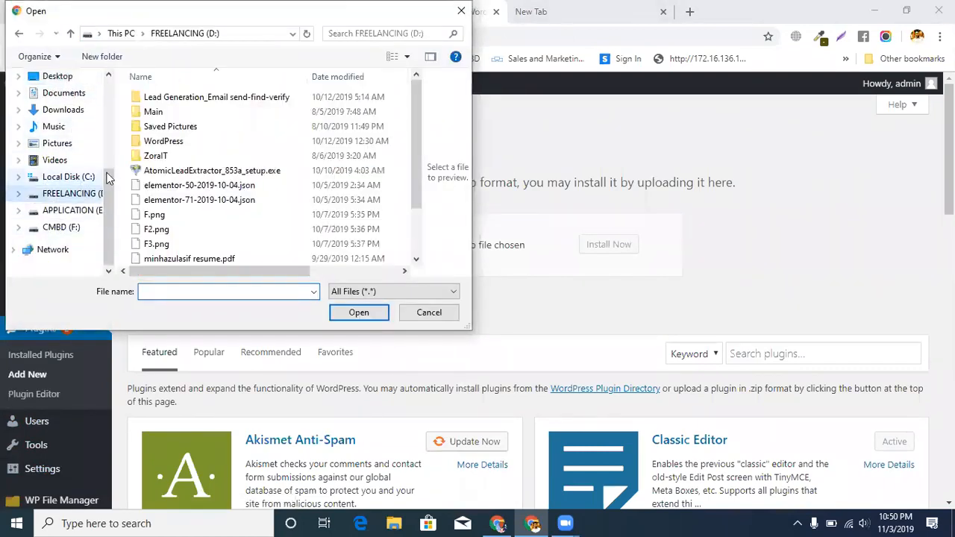
double_click(169, 143)
double_click(179, 114)
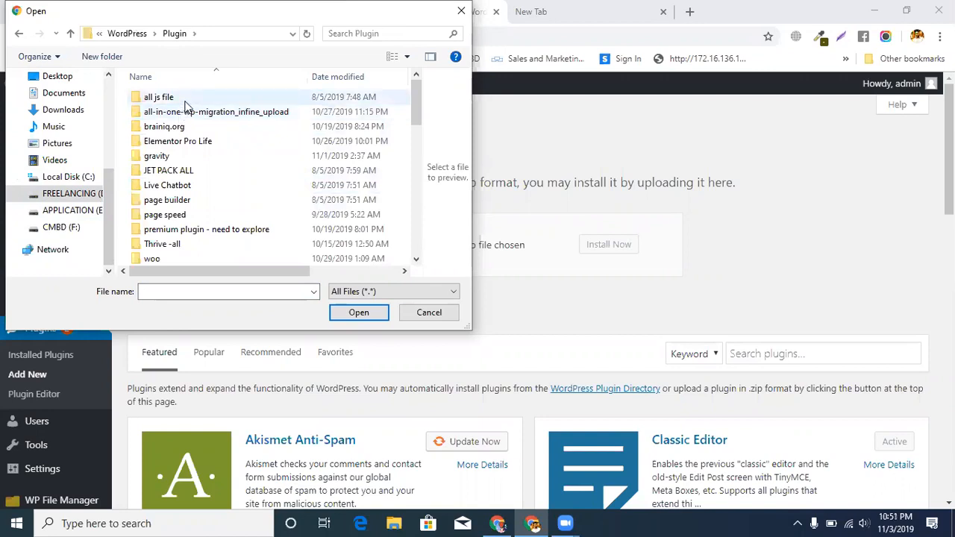
double_click(184, 170)
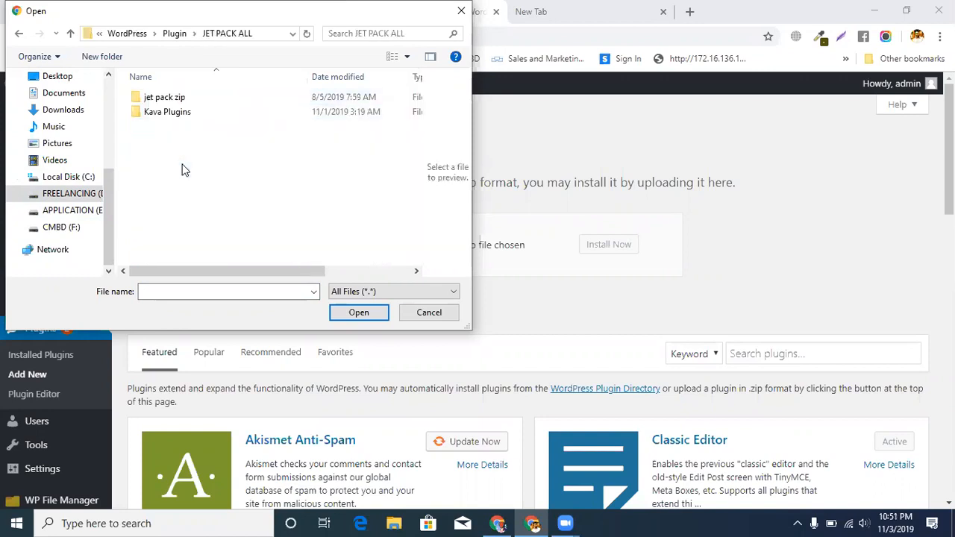
double_click(191, 96)
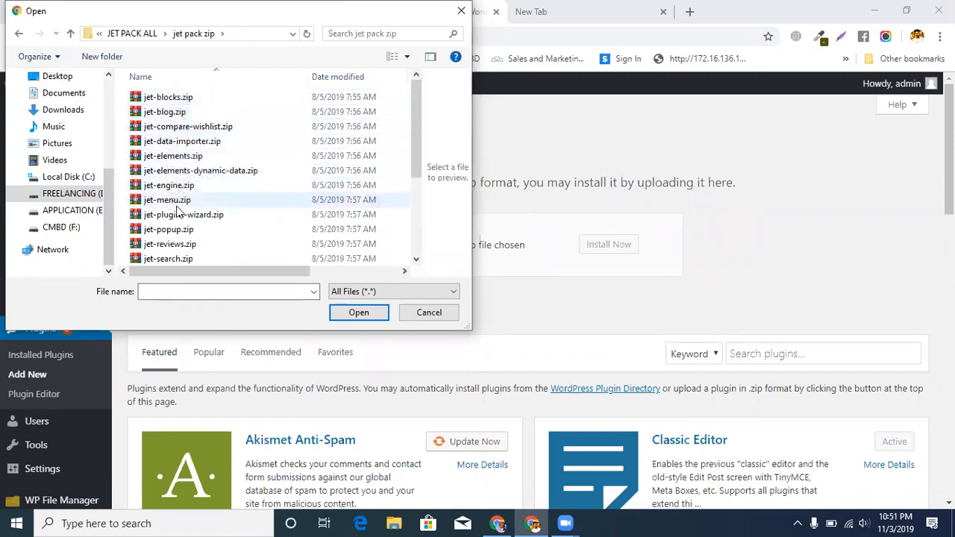
Choose jet-tricks.zip as the upload file, then install and activate the plugin
scroll(187, 222, "down", 1)
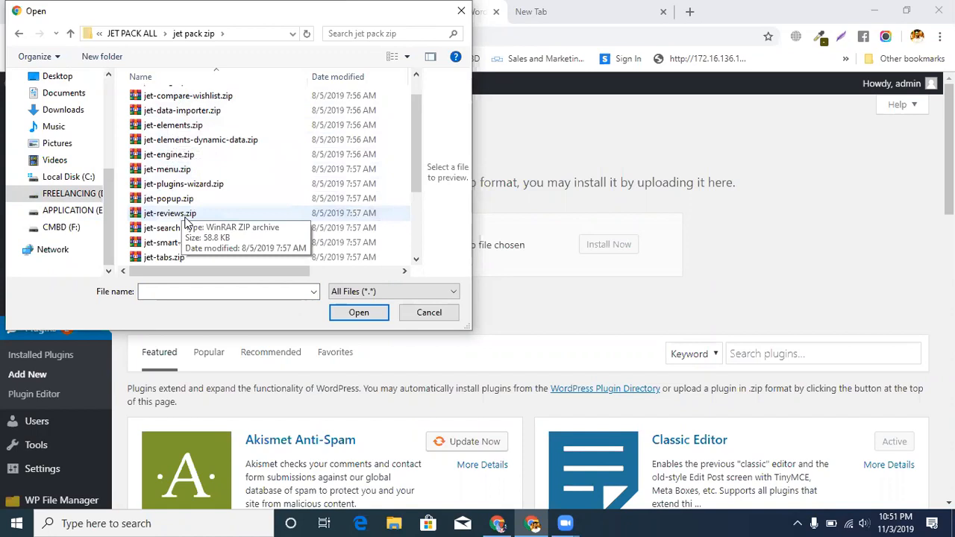
scroll(186, 222, "down", 2)
key("Escape")
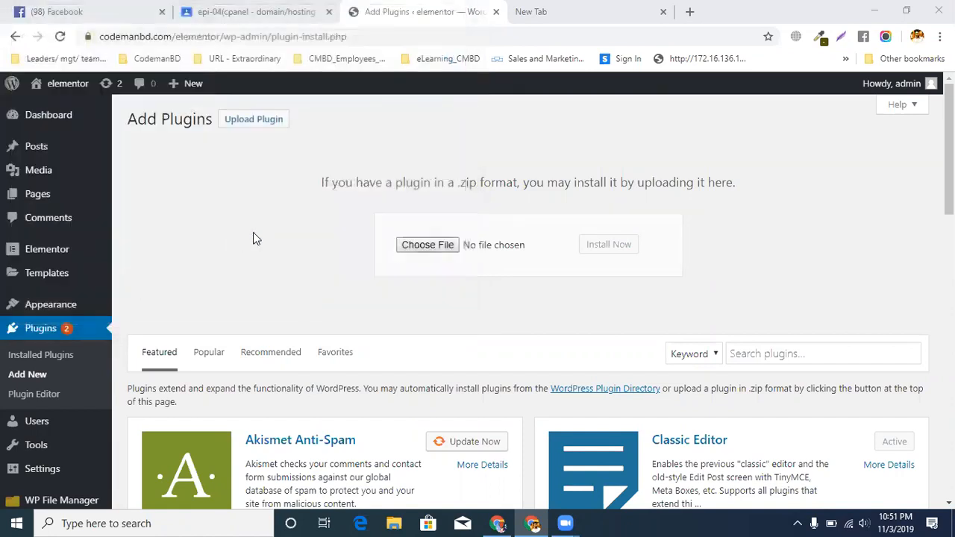
left_click(602, 251)
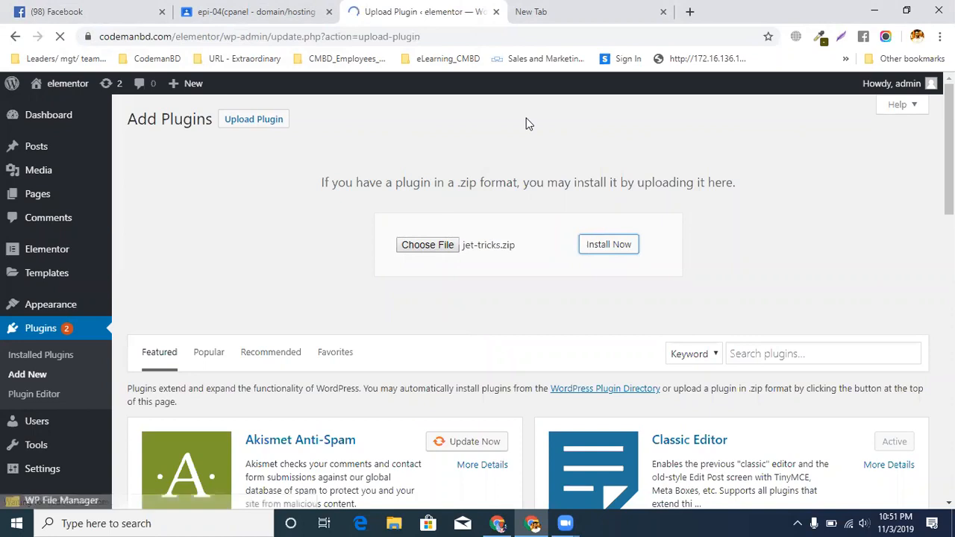
left_click(173, 219)
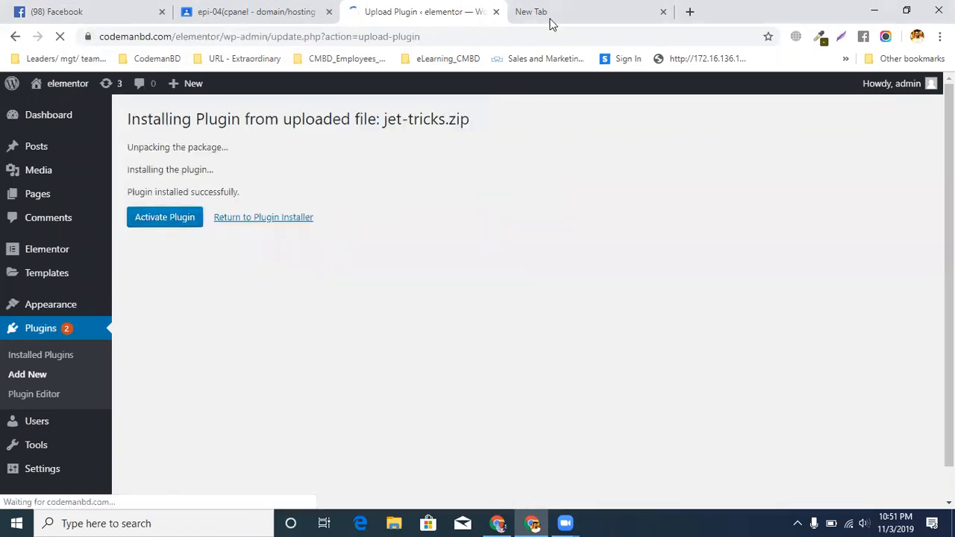
left_click(627, 12)
left_click(435, 11)
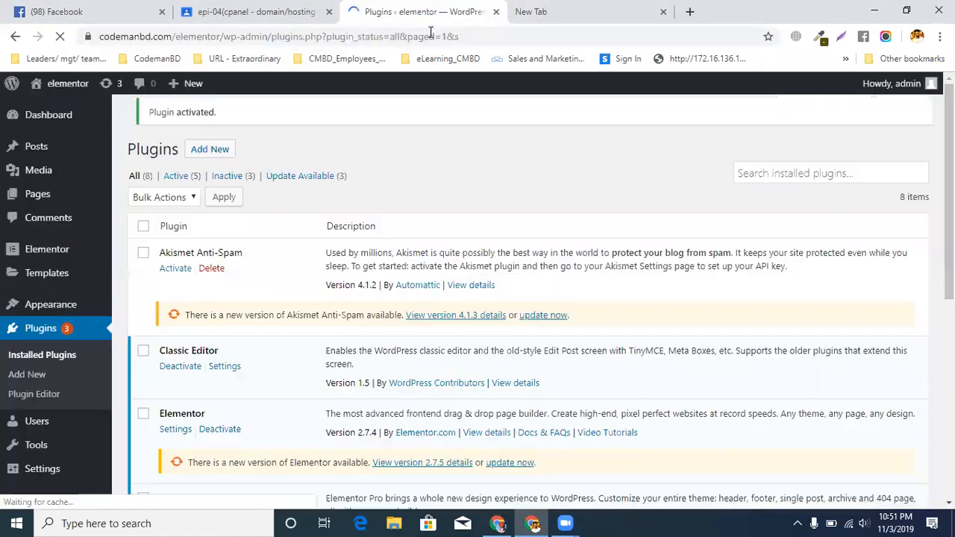
Upload jet-elements.zip as another new plugin, then install and activate it
left_click(206, 119)
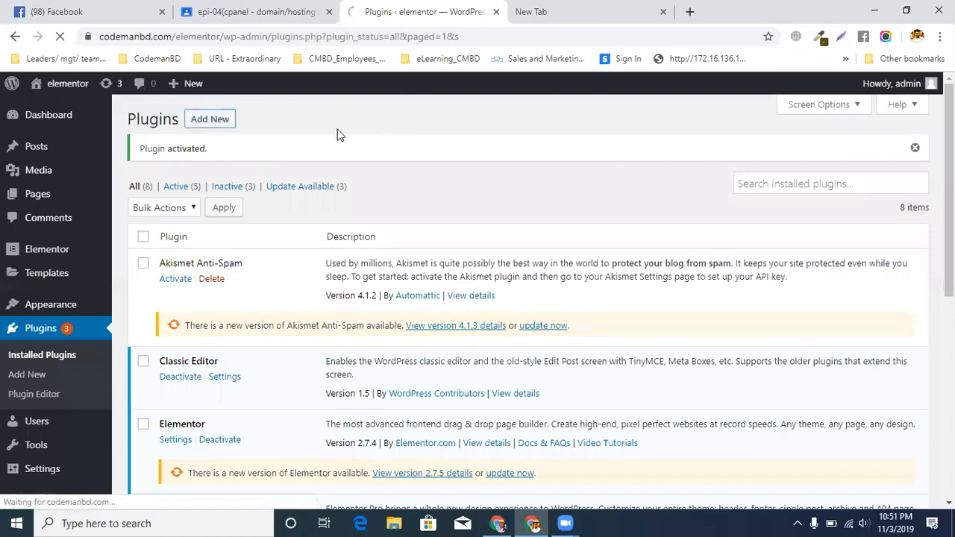
left_click(267, 122)
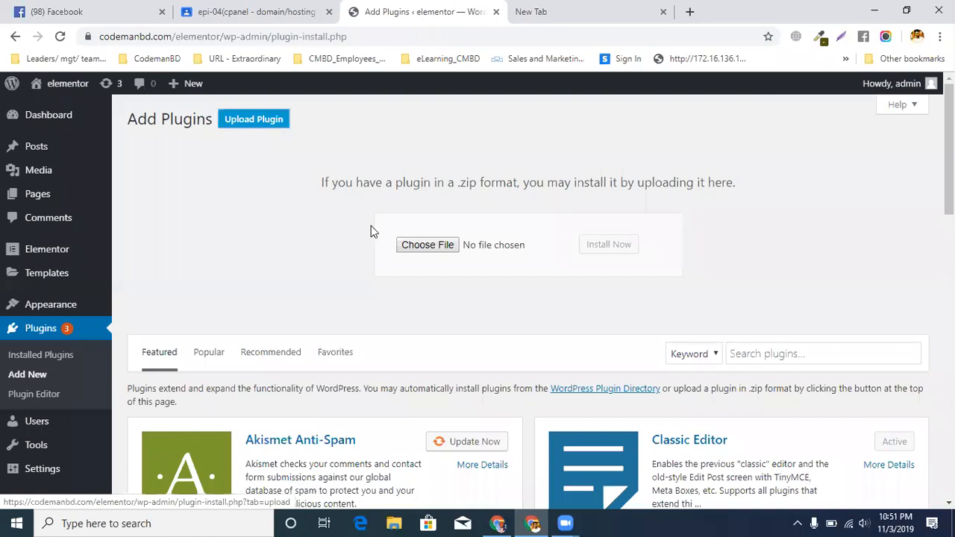
left_click(440, 256)
double_click(199, 158)
left_click(596, 246)
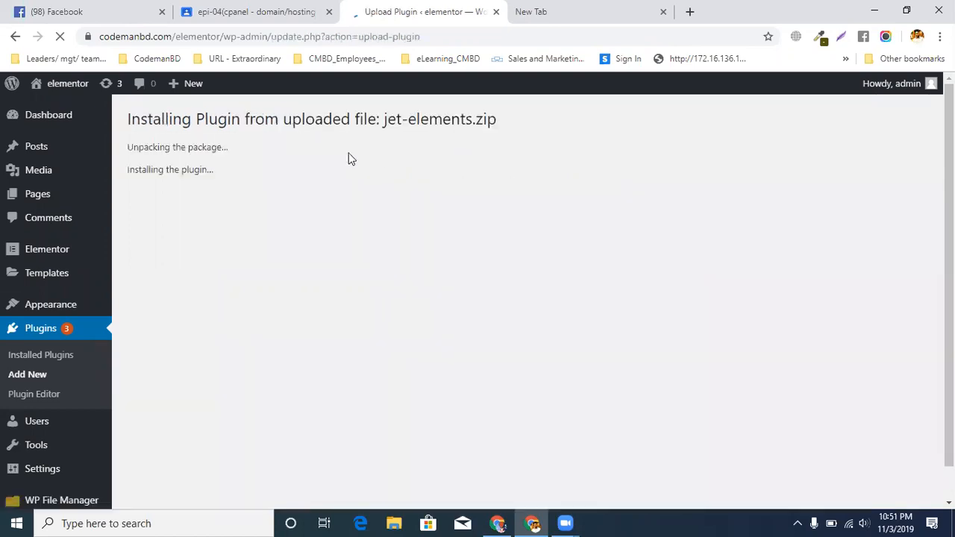
left_click(166, 219)
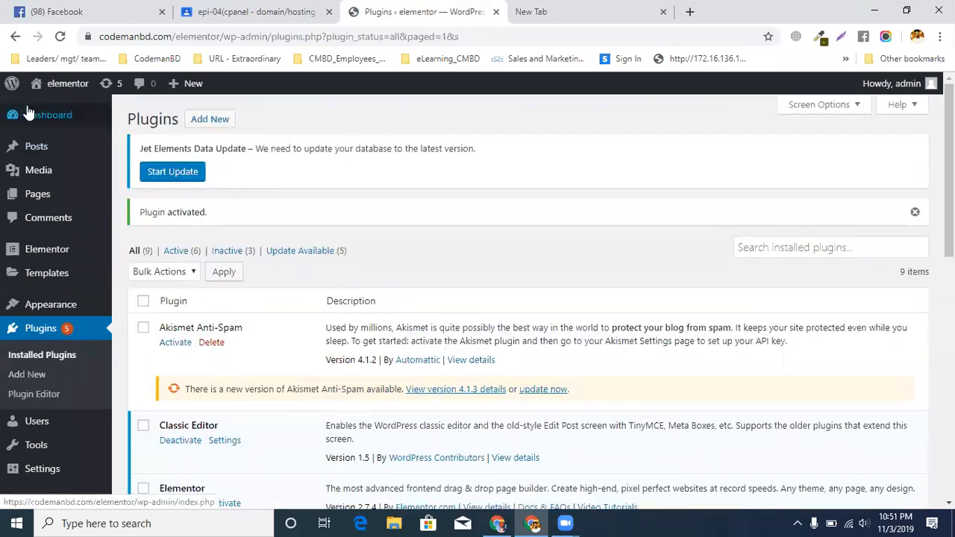
mouse_move(59, 121)
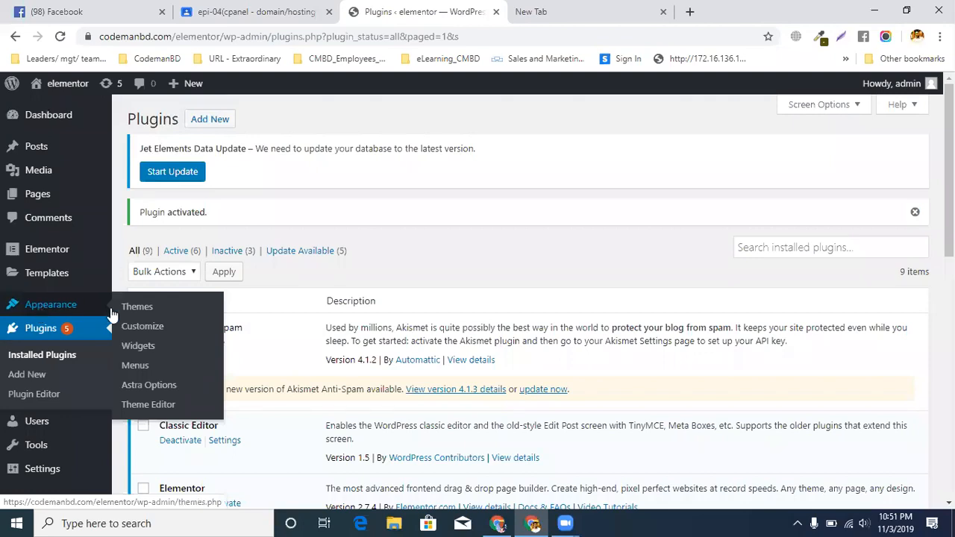
Open the add-plugins page, and in the empty browser tab open the "00. Ethical Hacking(PART-00)" setup spreadsheet from the address suggestions
left_click(30, 377)
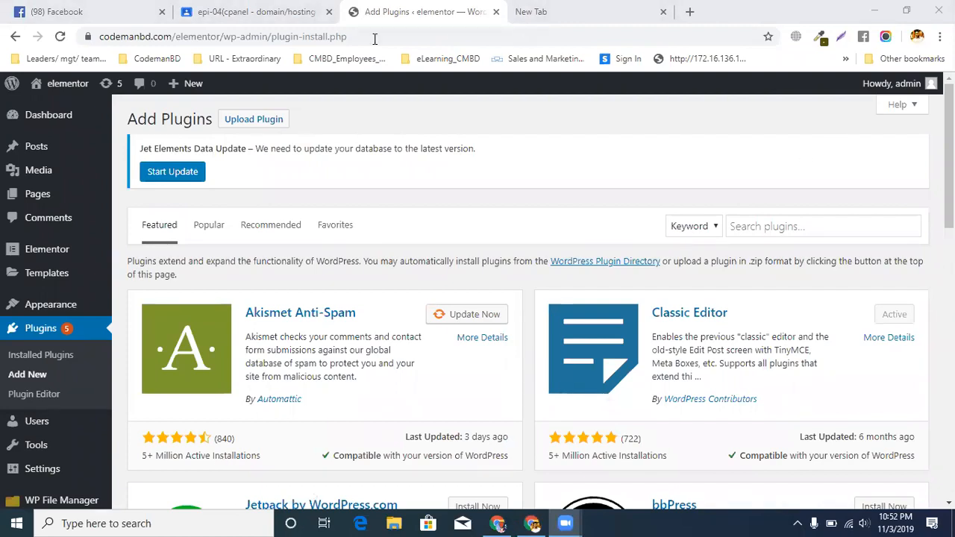
key("ctrl+Tab")
type("00et")
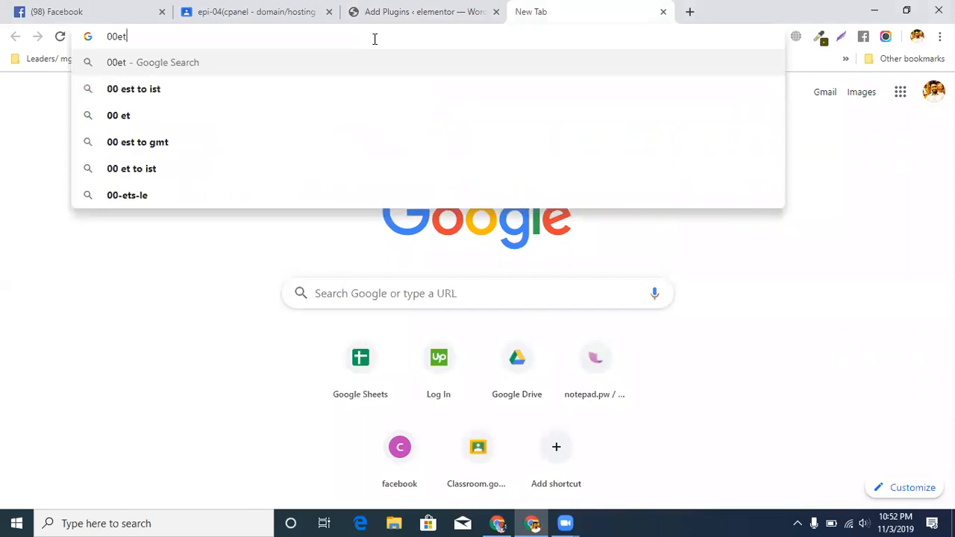
key("BackSpace")
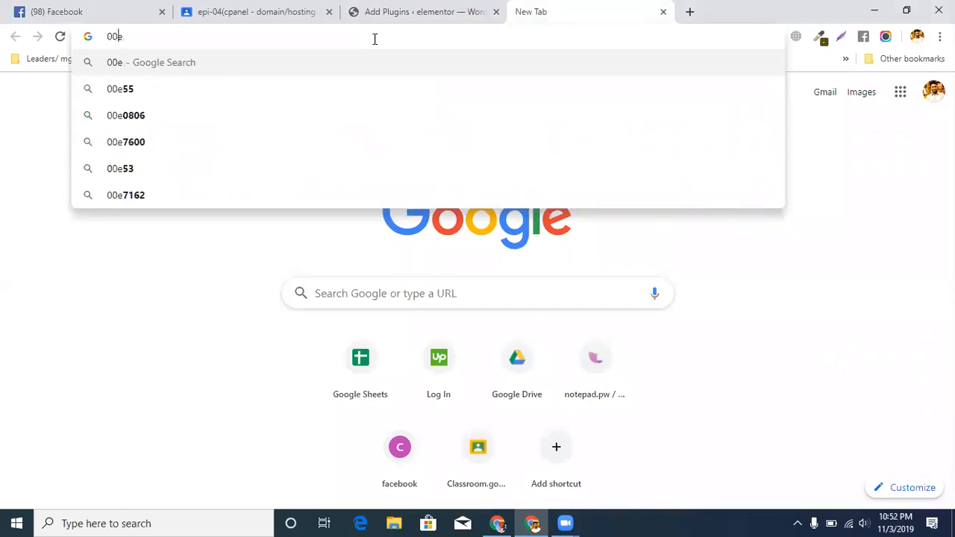
key("BackSpace")
type("mn")
key("BackSpace")
key("BackSpace")
key("BackSpace")
type("0 e")
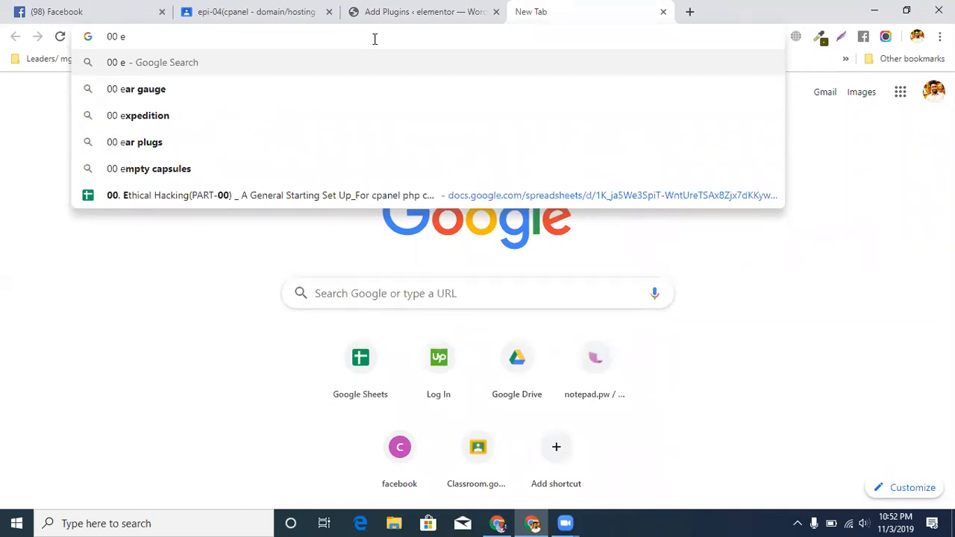
left_click(198, 203)
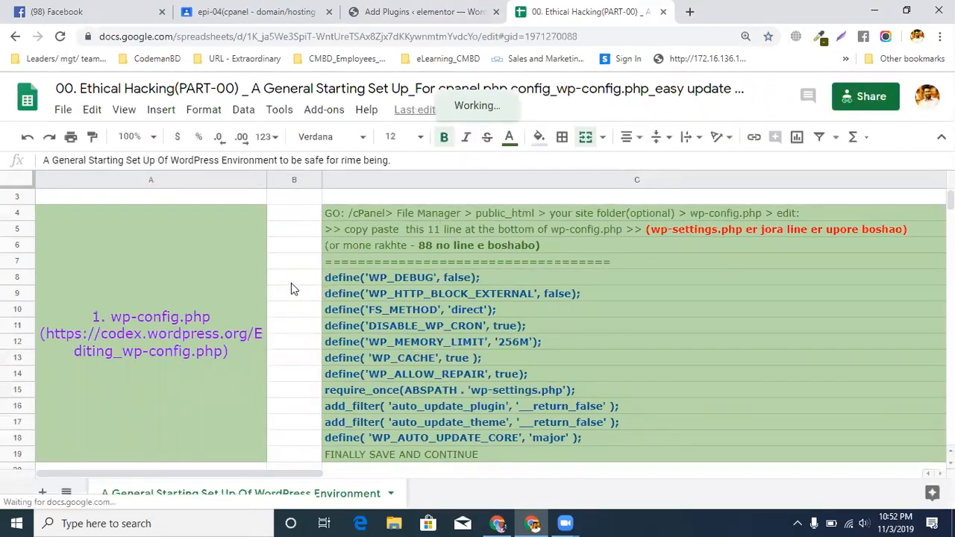
Locate the "2. cPanel PHP Version & Options" section in the spreadsheet and select its heading cell
scroll(498, 306, "down", 1)
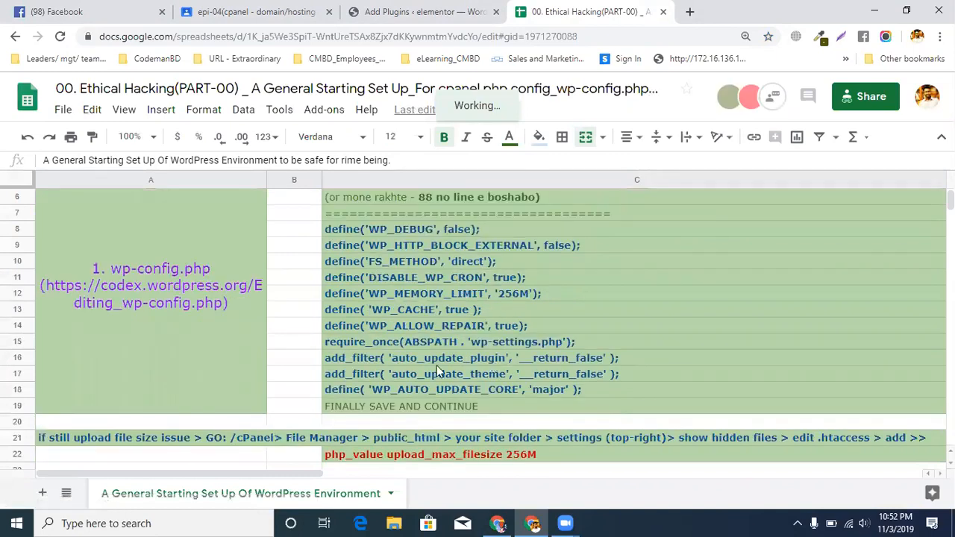
scroll(491, 328, "down", 5)
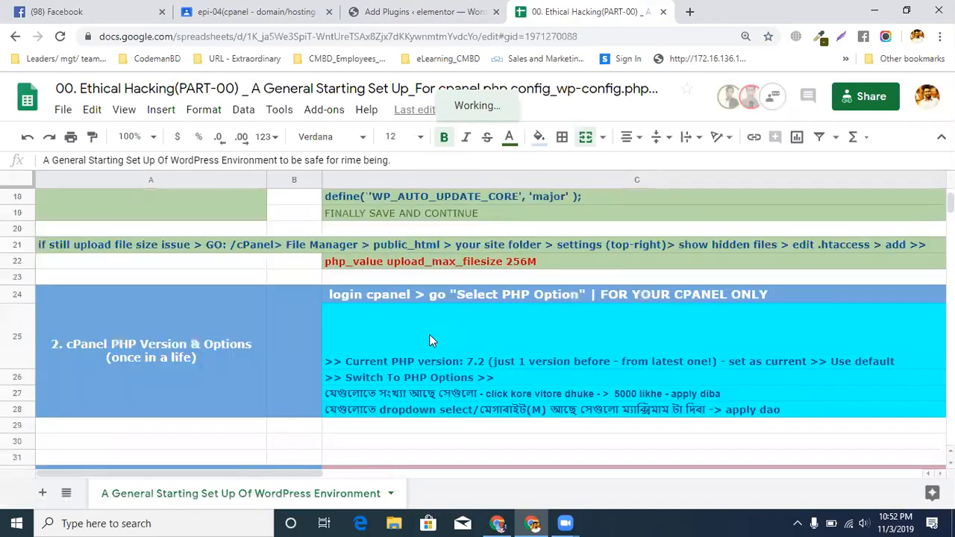
left_click(226, 335)
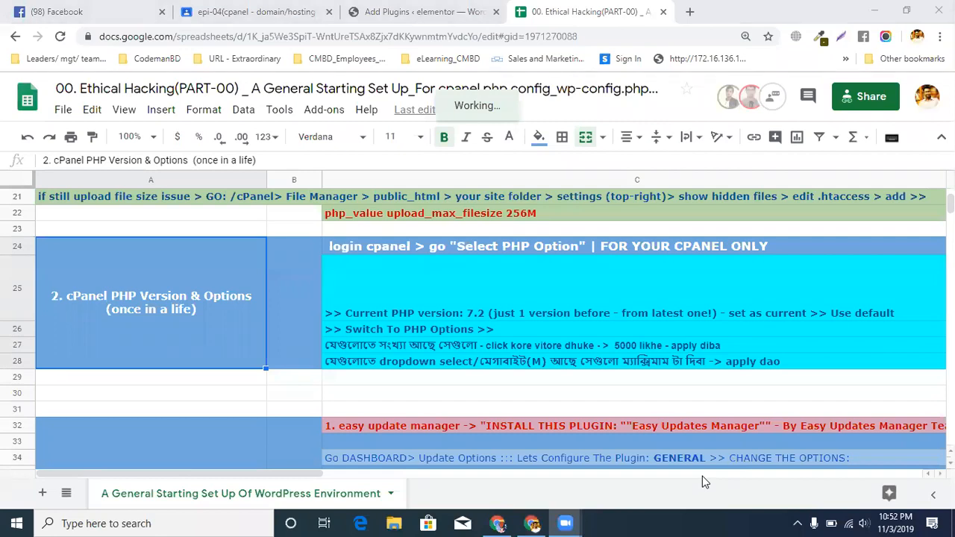
Open codemanbd.com/cpanel in a new browser tab
left_click(689, 13)
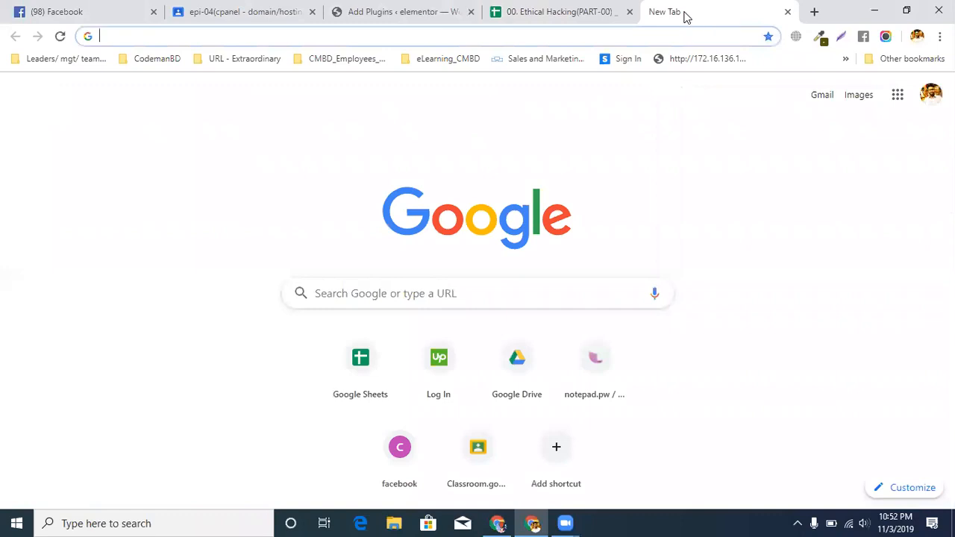
type("coe")
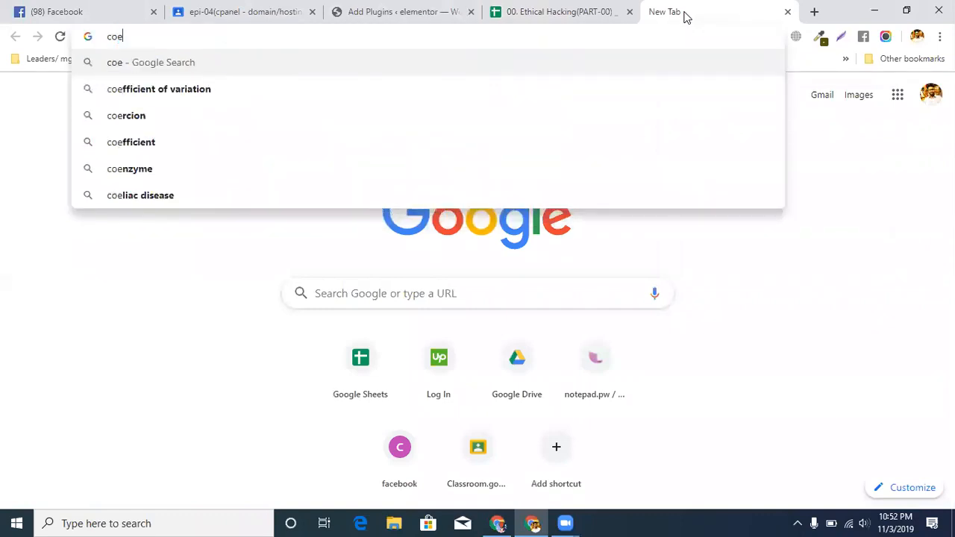
key("BackSpace")
type("demanbd.com/cpanel")
key("Right")
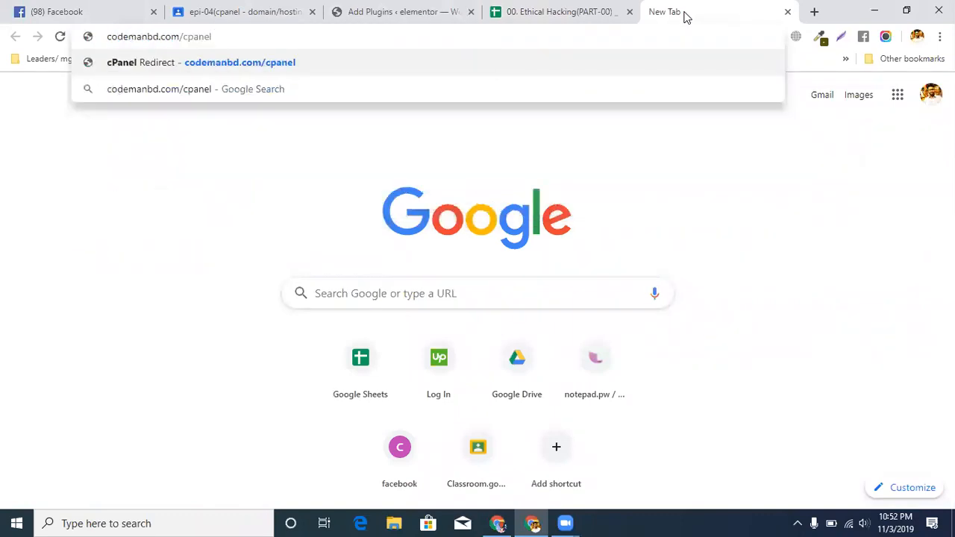
key("Return")
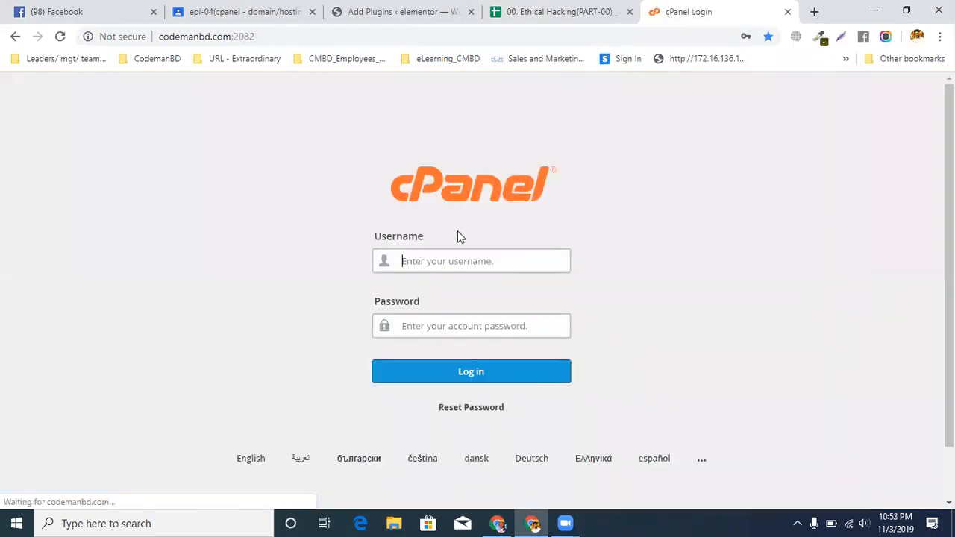
Log in to cPanel with the saved account username and password, repeating the login if the empty form returns
left_click(444, 254)
left_click(446, 310)
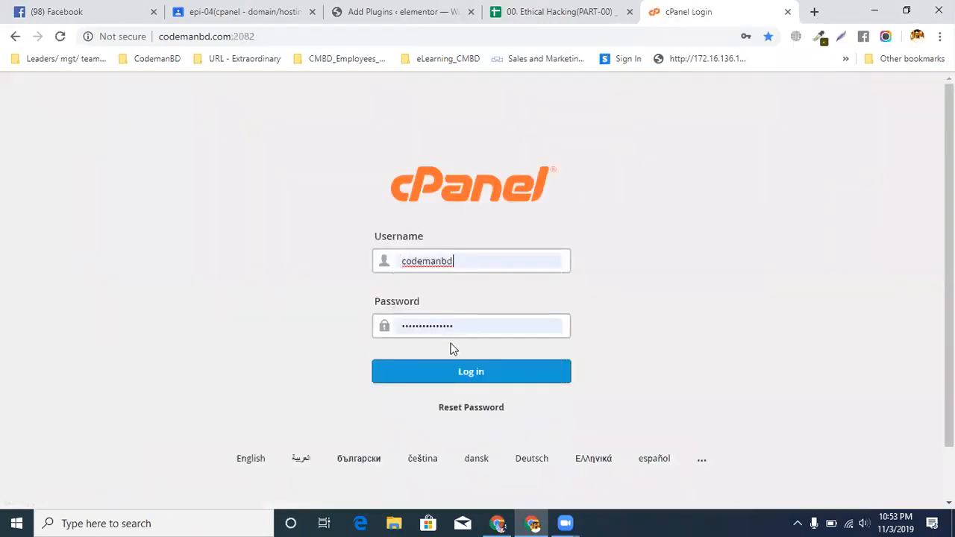
left_click(441, 374)
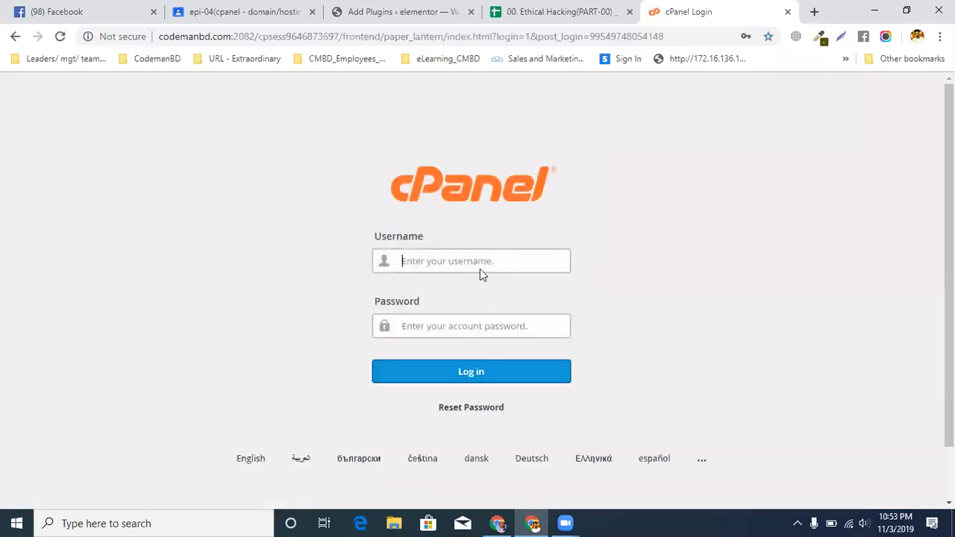
left_click(482, 264)
left_click(475, 302)
left_click(440, 368)
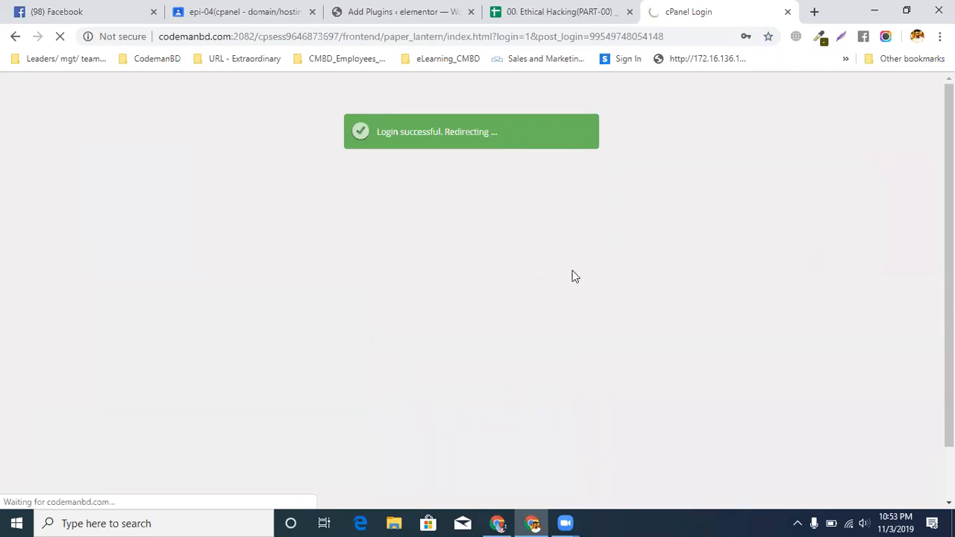
Review the "Select PHP Option" instruction in the setup spreadsheet and check the cPanel tab again
left_click(556, 13)
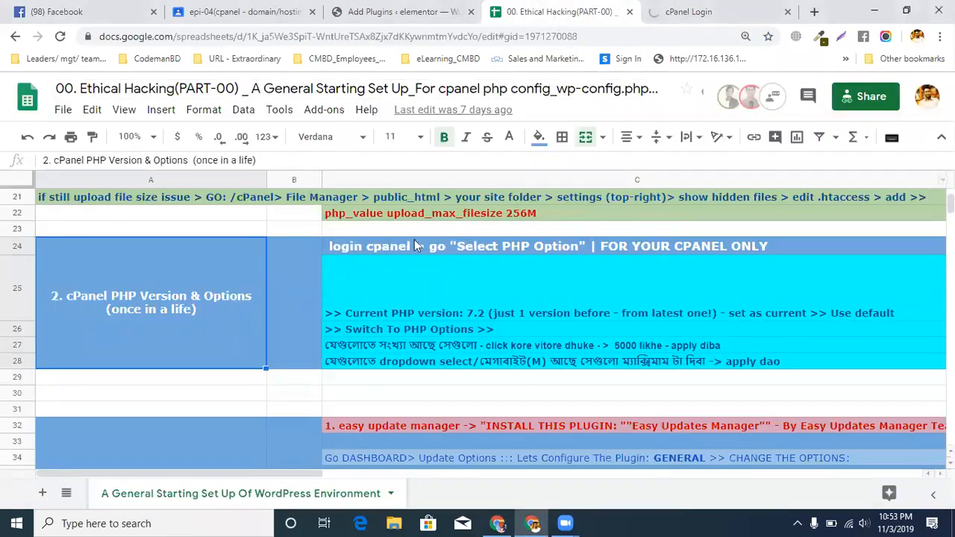
left_click(635, 246)
left_click(709, 13)
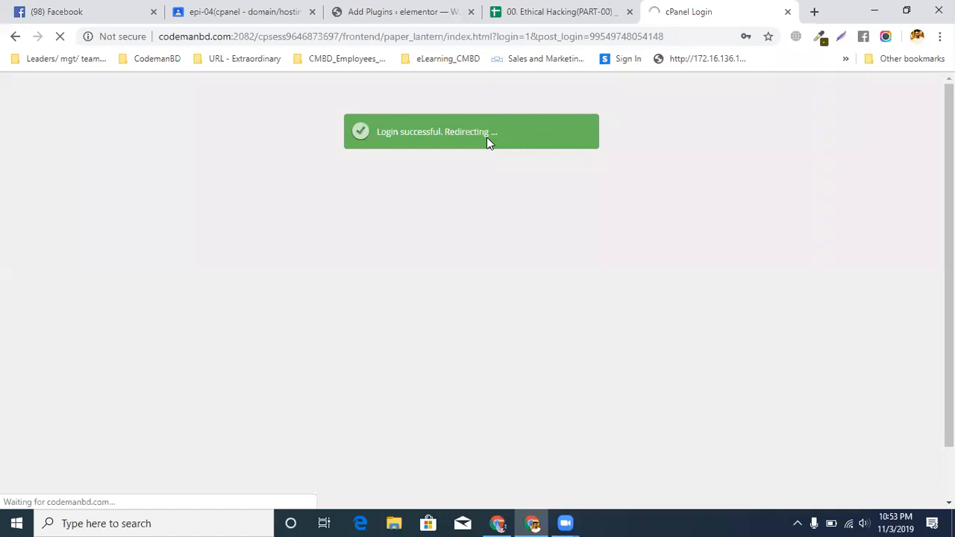
left_click(393, 35)
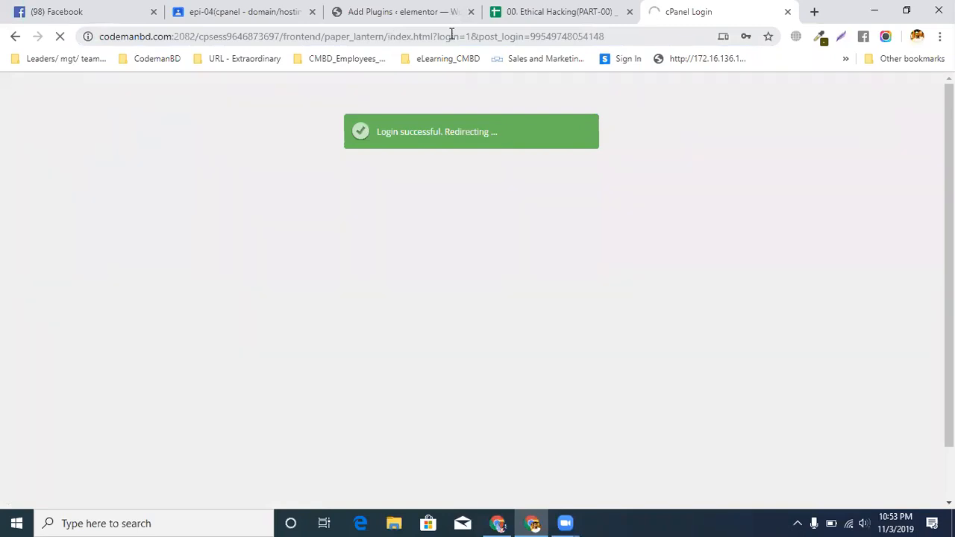
Open the /cpanel address of the personal .me domain in another new browser tab
left_click(815, 12)
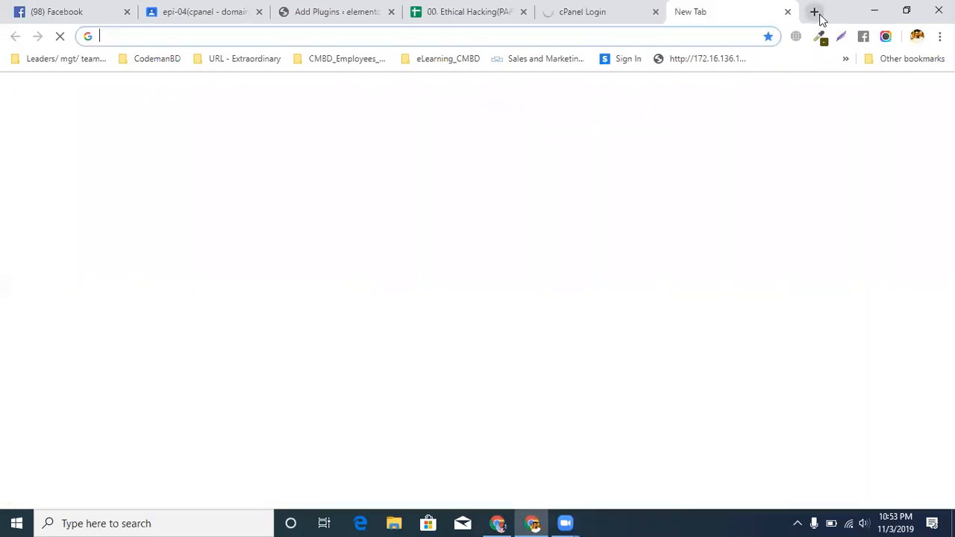
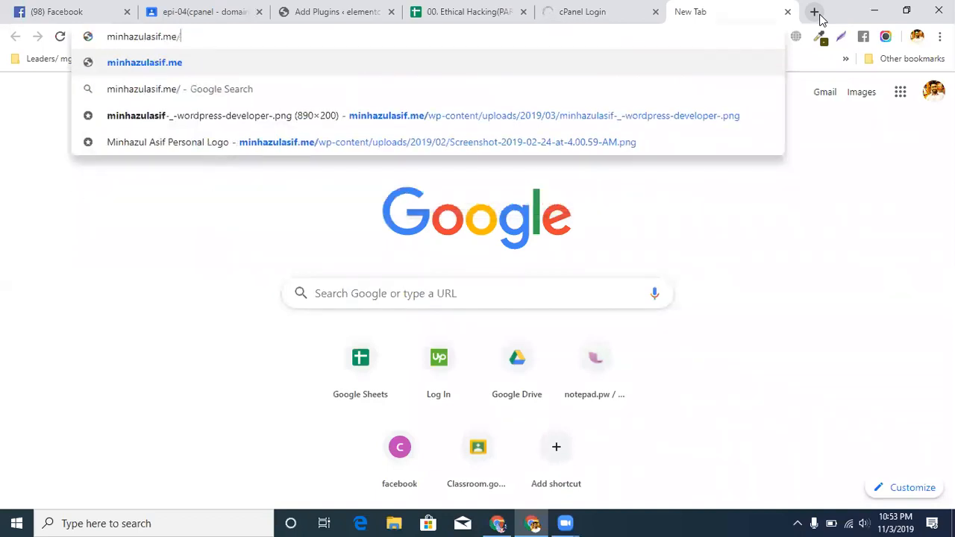
key("Return")
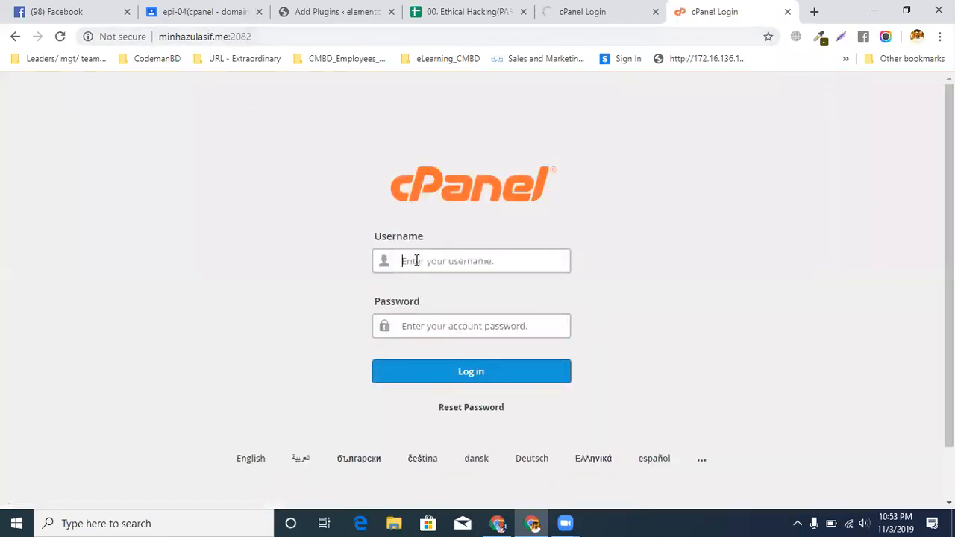
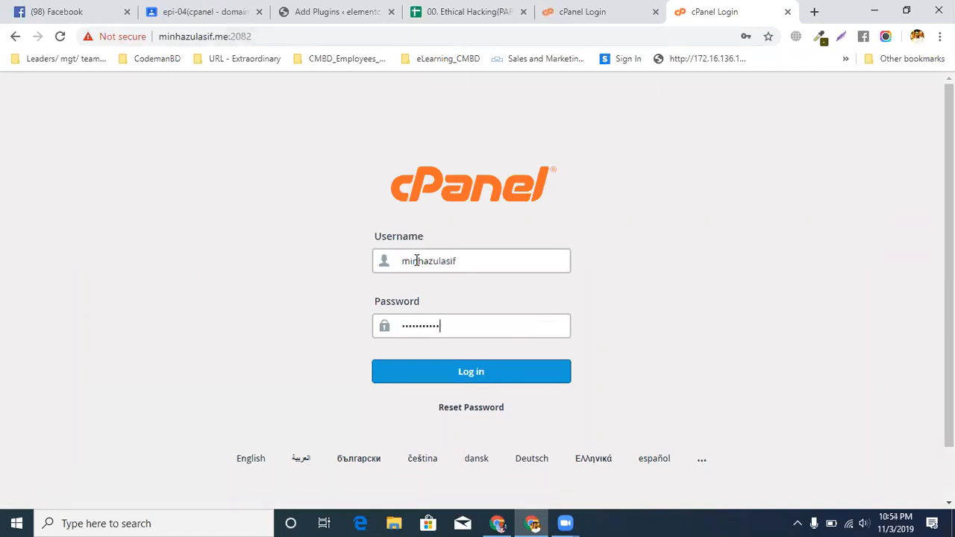
Try to log in to the personal domain's cPanel with the account username and password, and re-enter the password for another attempt
type("*")
key("Return")
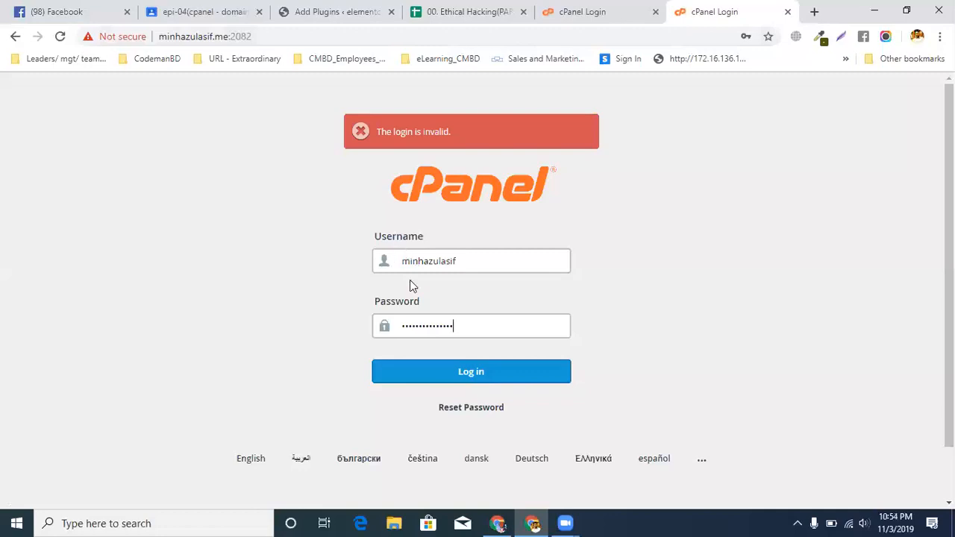
double_click(446, 333)
type("*****")
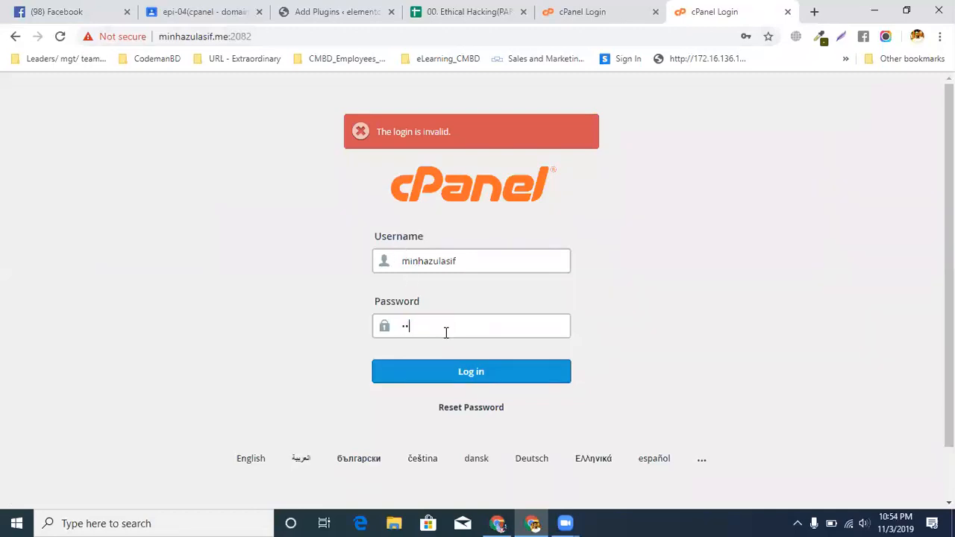
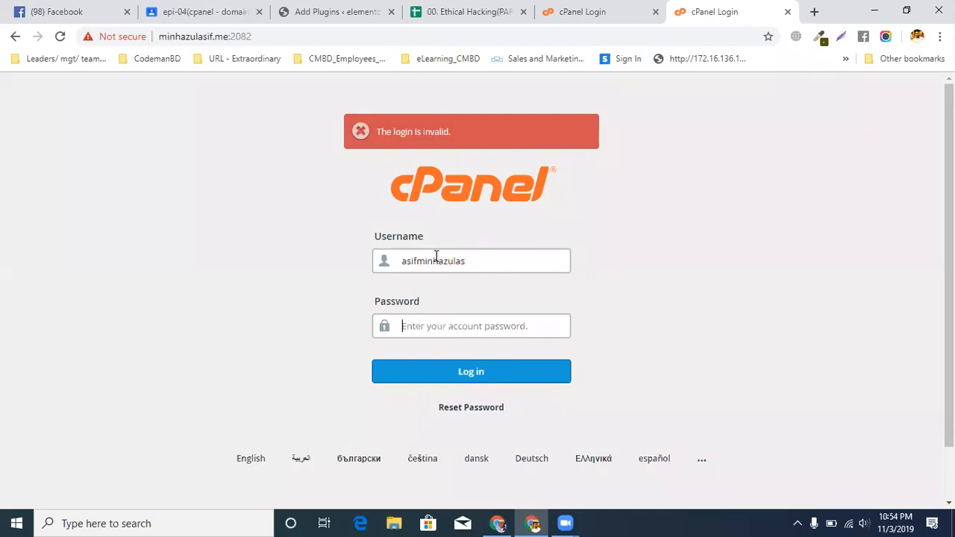
Correct the cPanel username, enter the account password and log in to the personal domain's cPanel
left_click(469, 256)
key("BackSpace")
type("l")
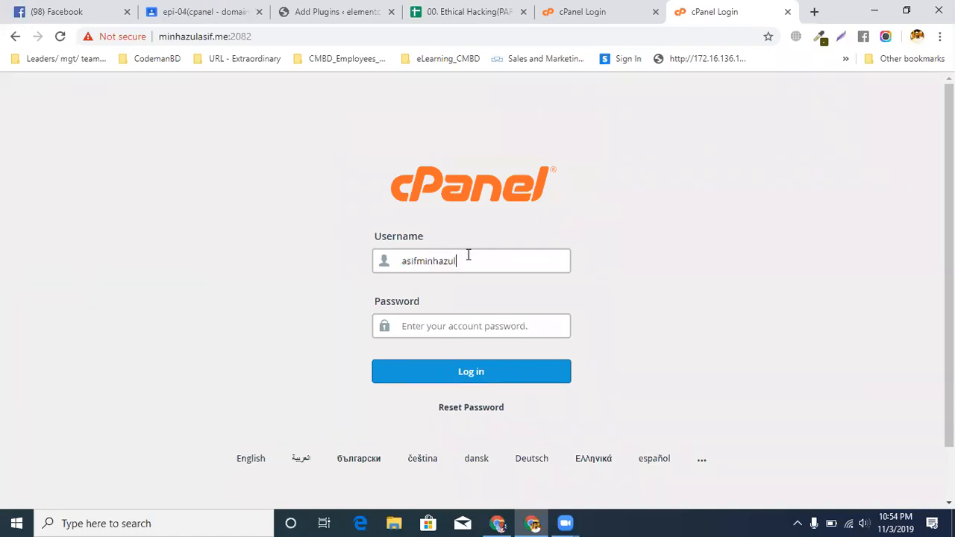
key("Tab")
type("******")
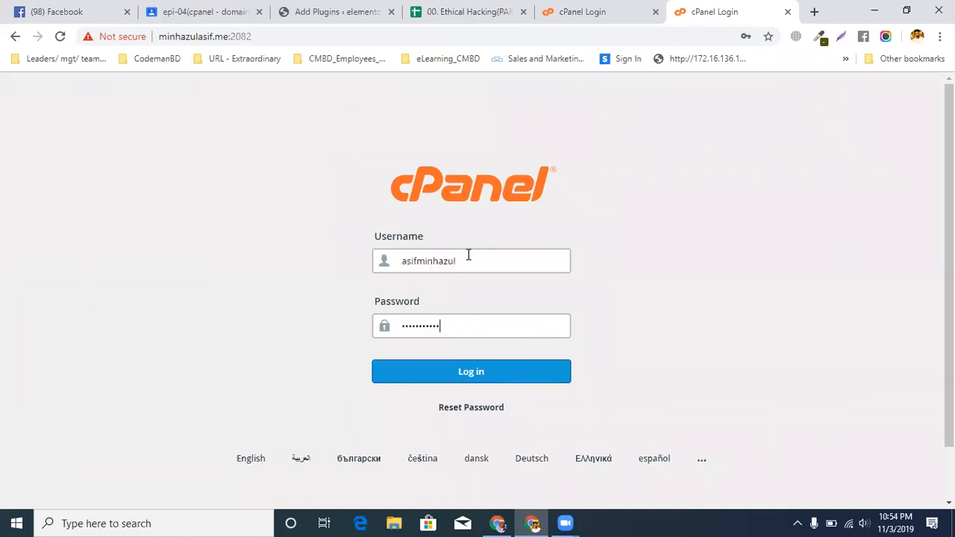
type("********")
key("Return")
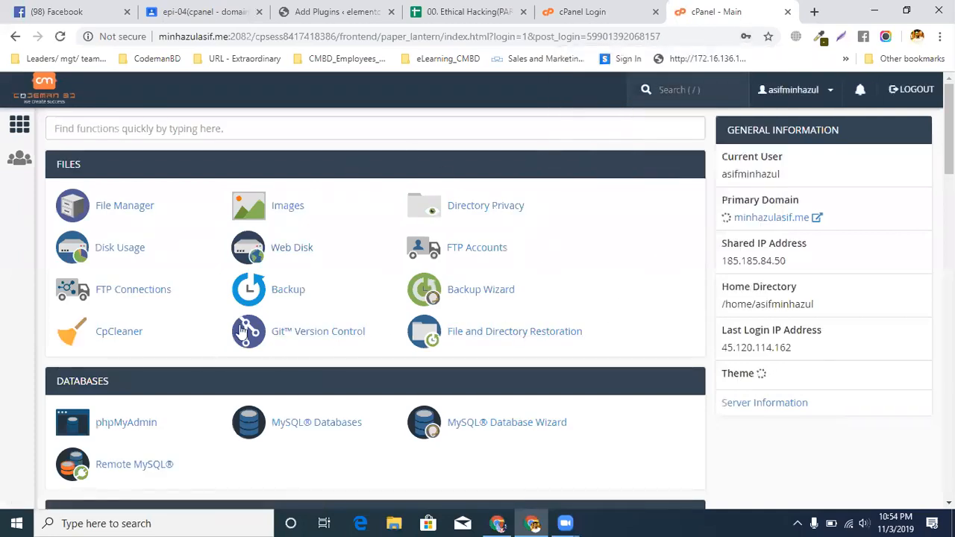
Search the cPanel functions for "php" and open Select PHP Version
scroll(244, 326, "down", 6)
scroll(244, 326, "up", 2)
scroll(244, 326, "up", 4)
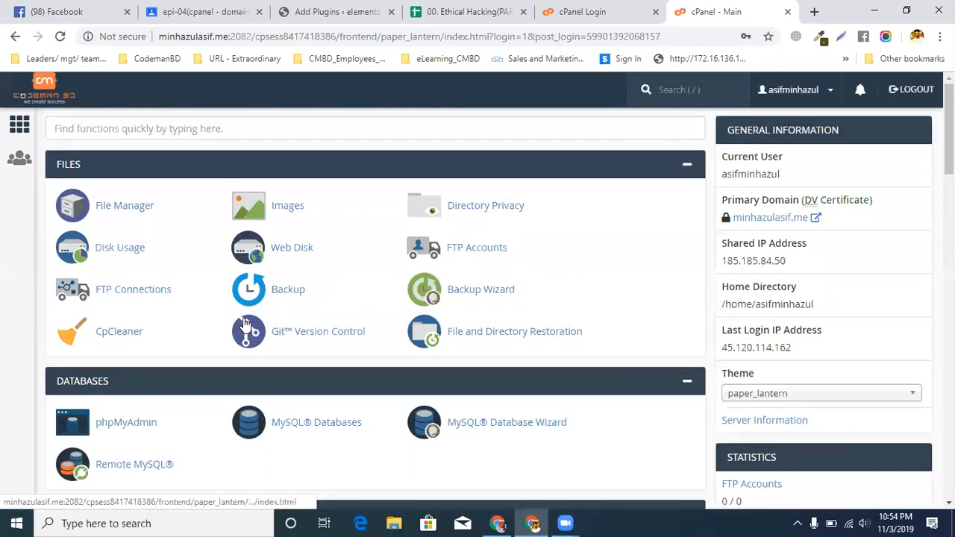
scroll(246, 324, "down", 2)
scroll(245, 324, "down", 3)
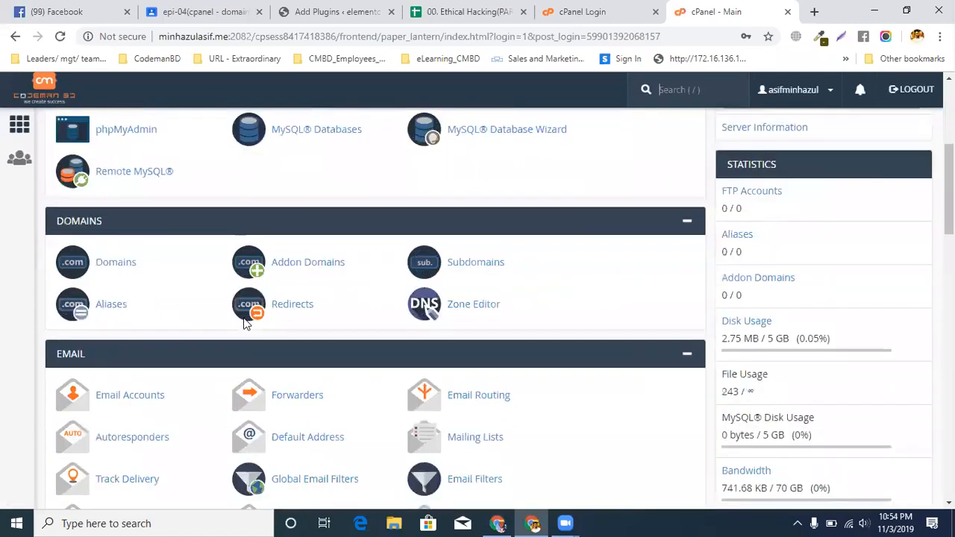
left_click(677, 79)
type("php")
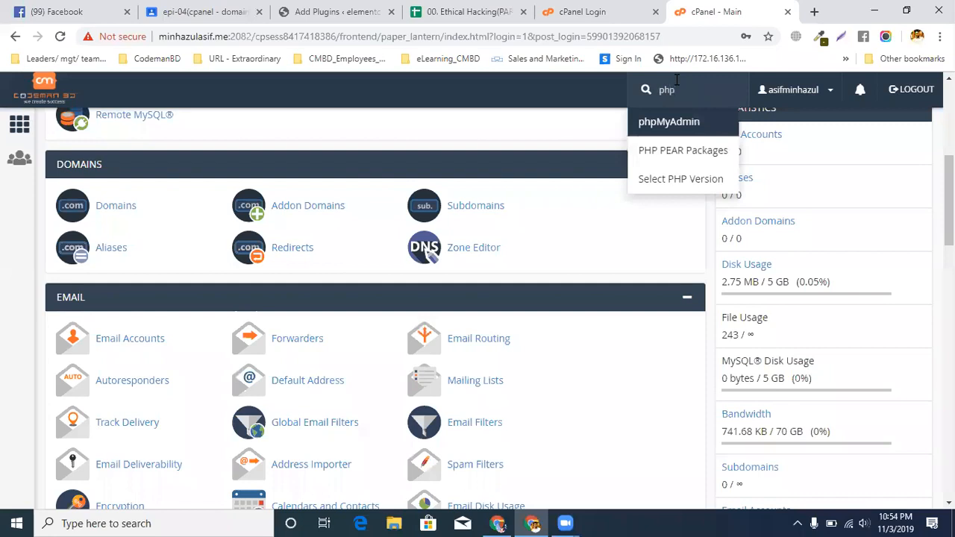
left_click(663, 179)
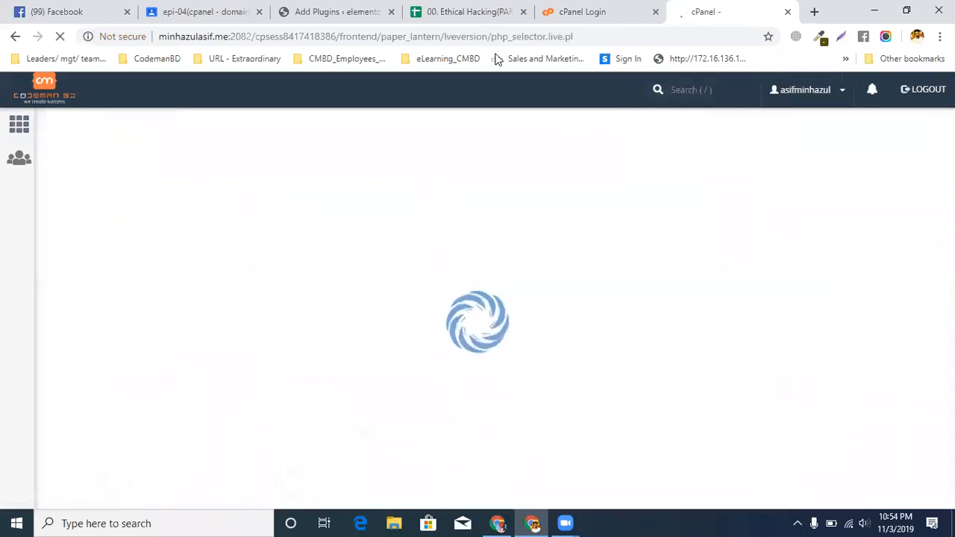
Check the PHP version instruction in the setup spreadsheet, and set PHP 7.2 as the current version in cPanel's PHP Selector
left_click(467, 12)
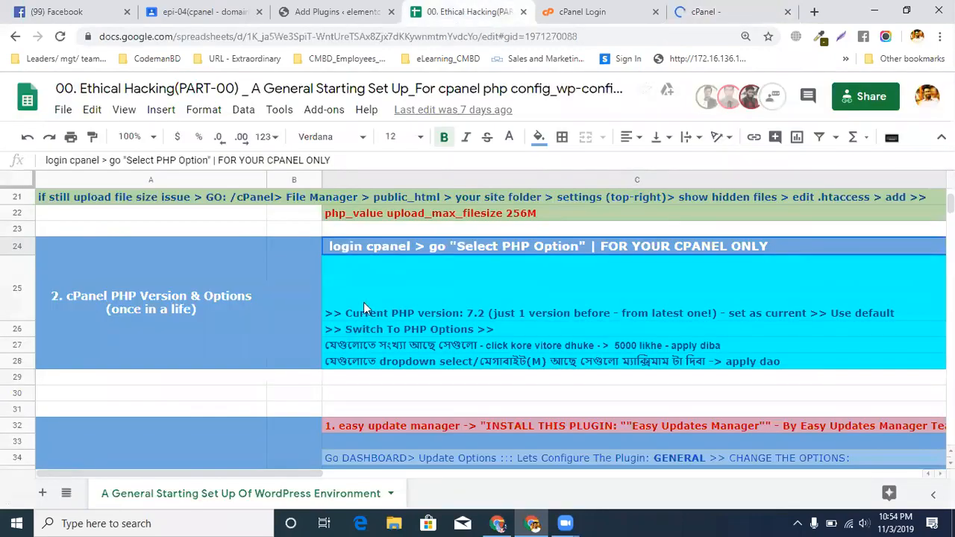
left_click(406, 316)
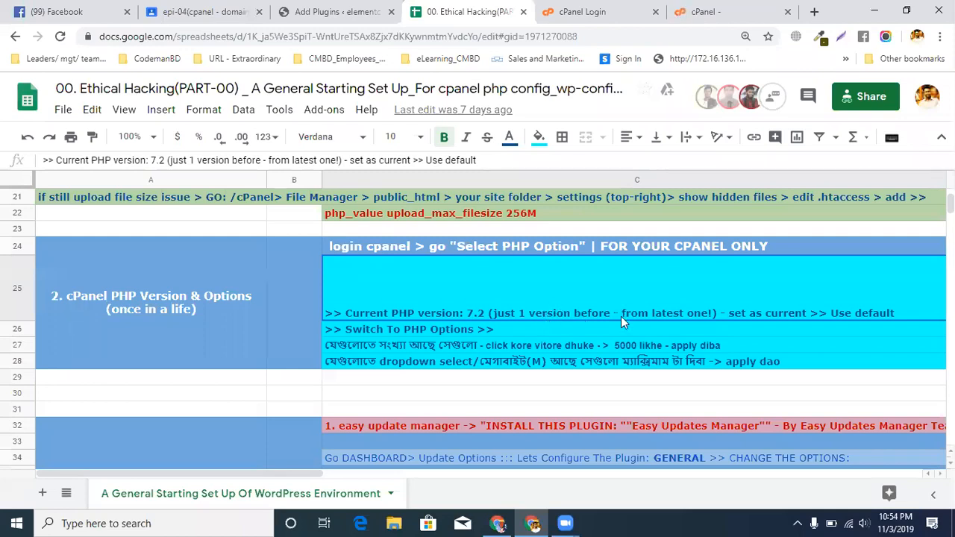
left_click(709, 10)
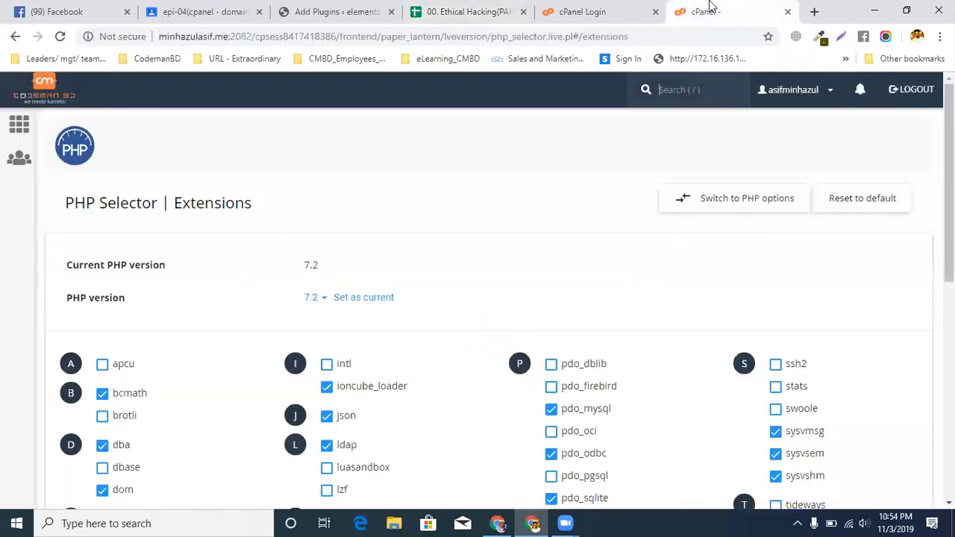
left_click(321, 299)
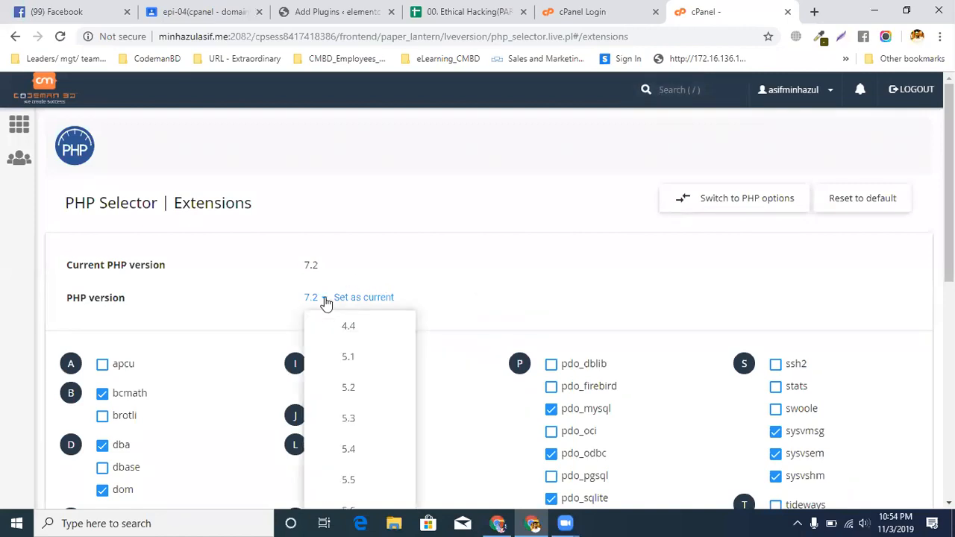
scroll(526, 262, "down", 3)
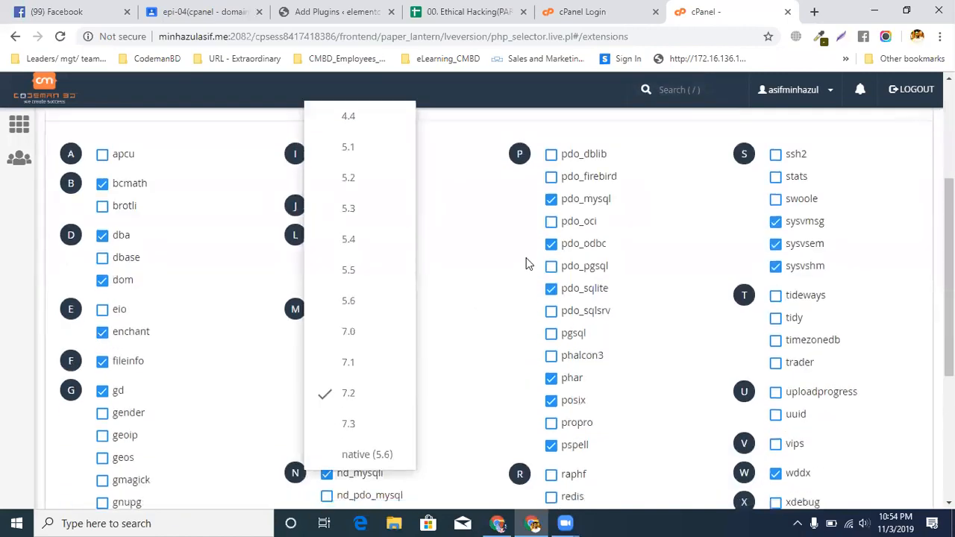
left_click(363, 398)
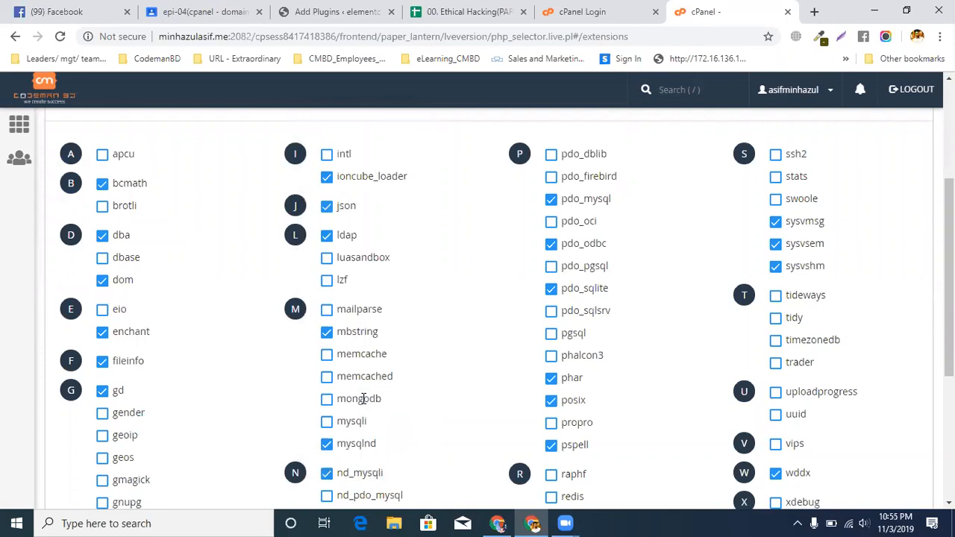
scroll(363, 399, "up", 3)
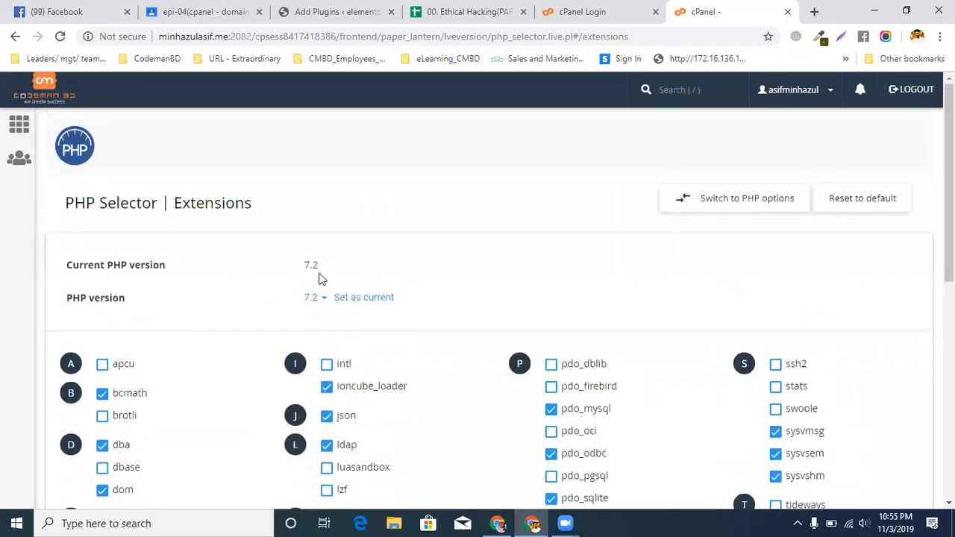
left_click(369, 301)
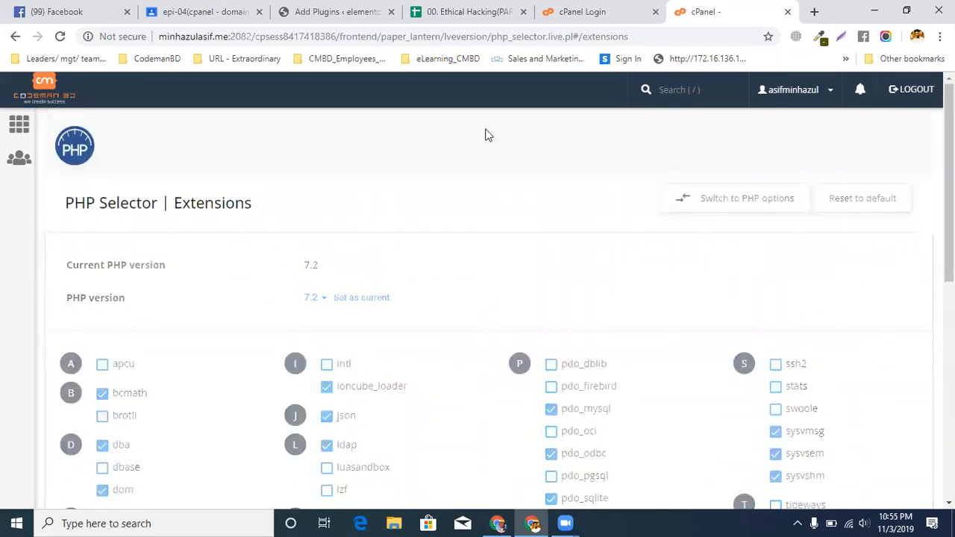
Recheck the spreadsheet instruction and the PHP extensions list, and switch the PHP Selector from extensions to PHP options
left_click(463, 11)
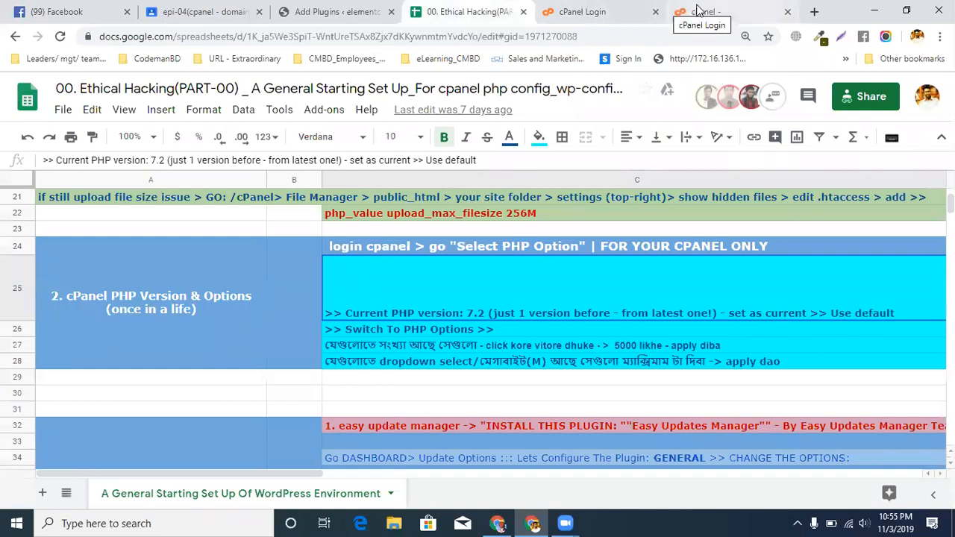
left_click(697, 11)
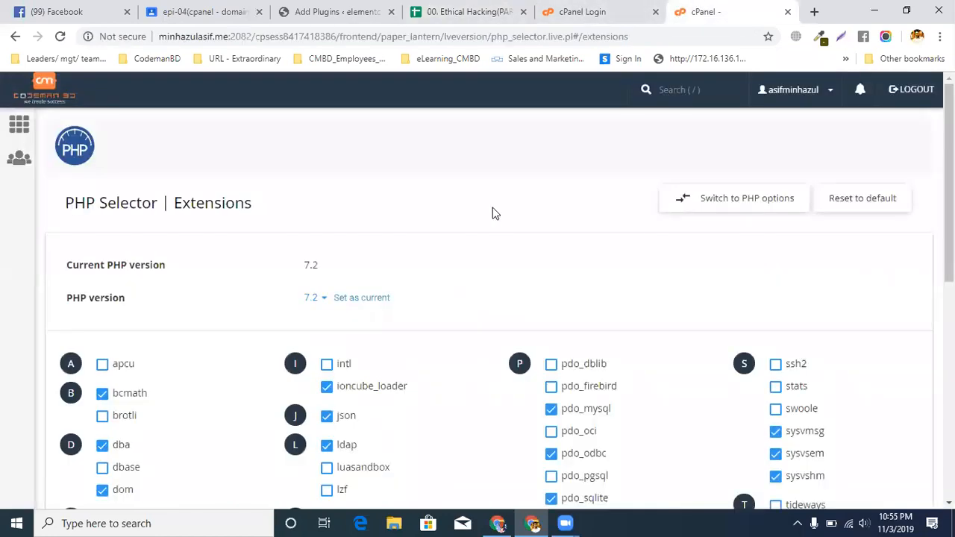
scroll(492, 214, "down", 6)
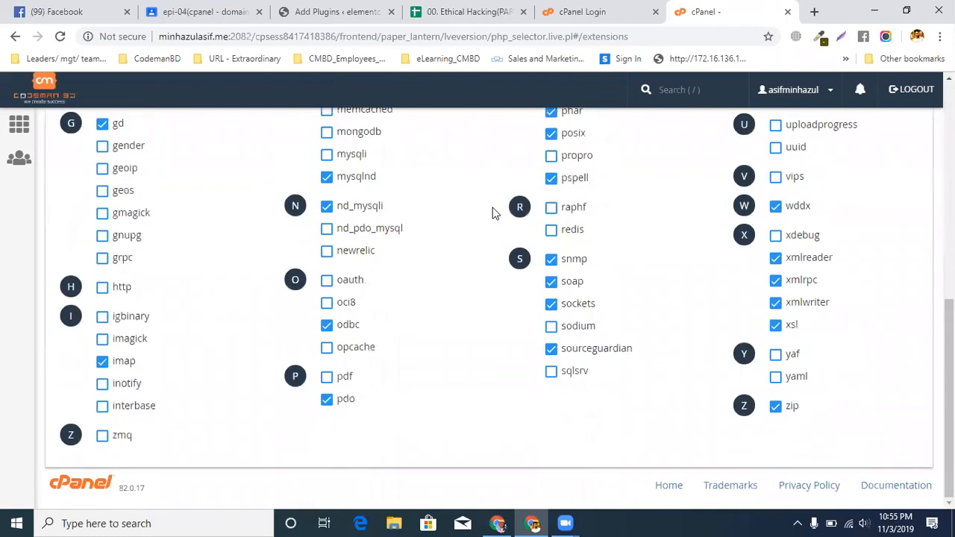
scroll(493, 213, "up", 6)
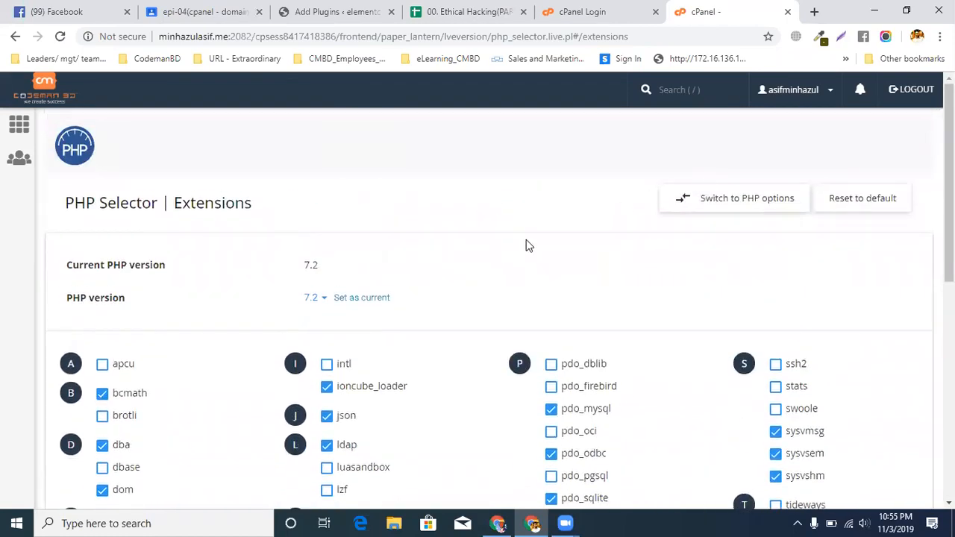
left_click(759, 203)
Remove ">> Use default" from the end of the current PHP version instruction in the setup spreadsheet
left_click(597, 12)
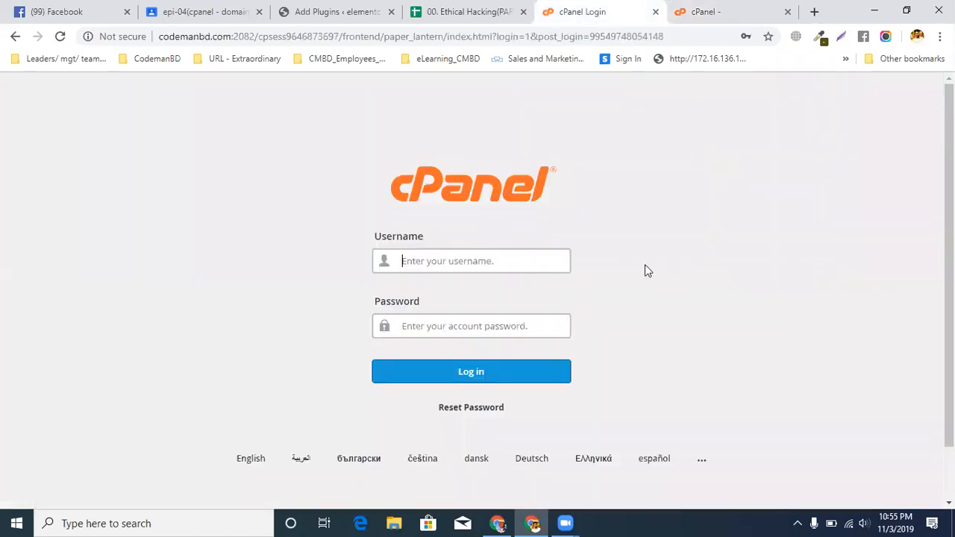
left_click(470, 11)
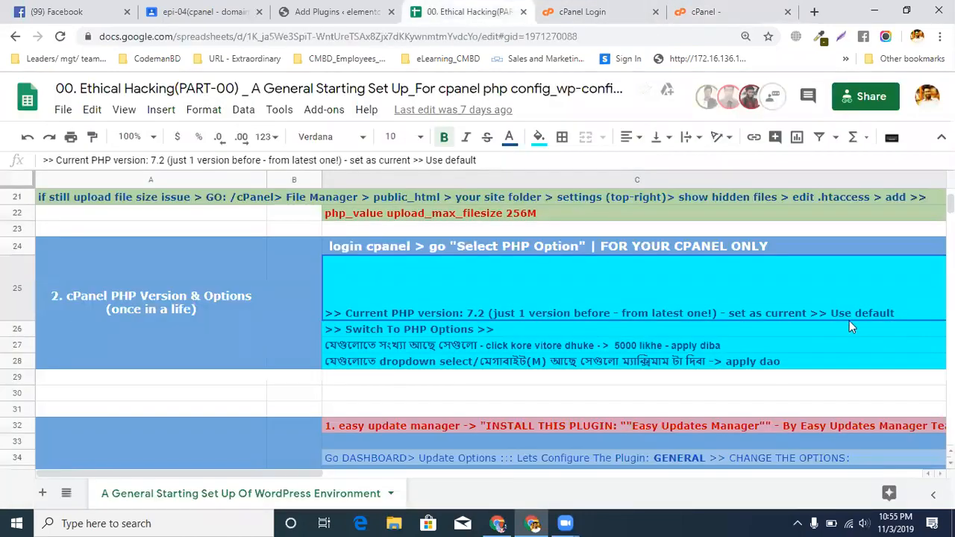
double_click(597, 256)
left_click_drag(595, 262, 762, 291)
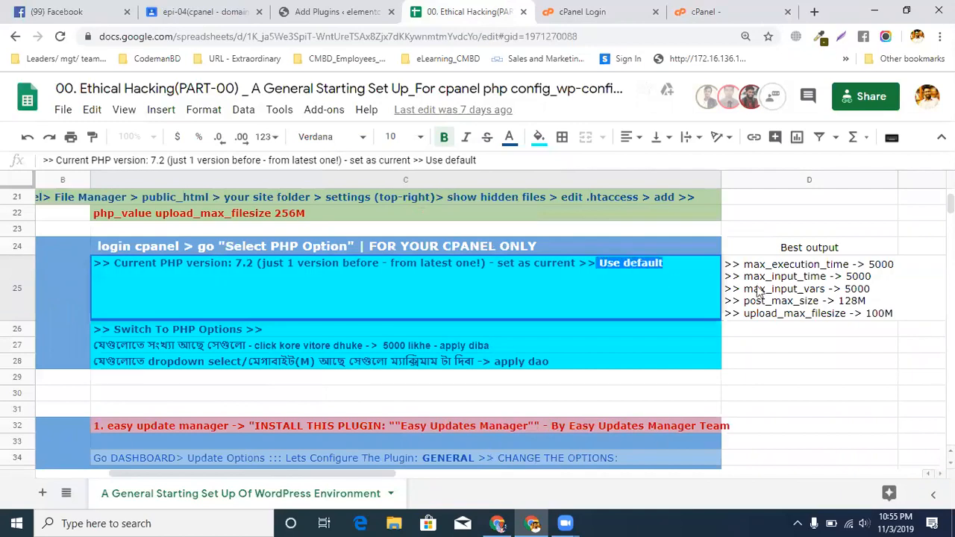
key("BackSpace")
key("BackSpace")
key("BackSpace")
key("BackSpace")
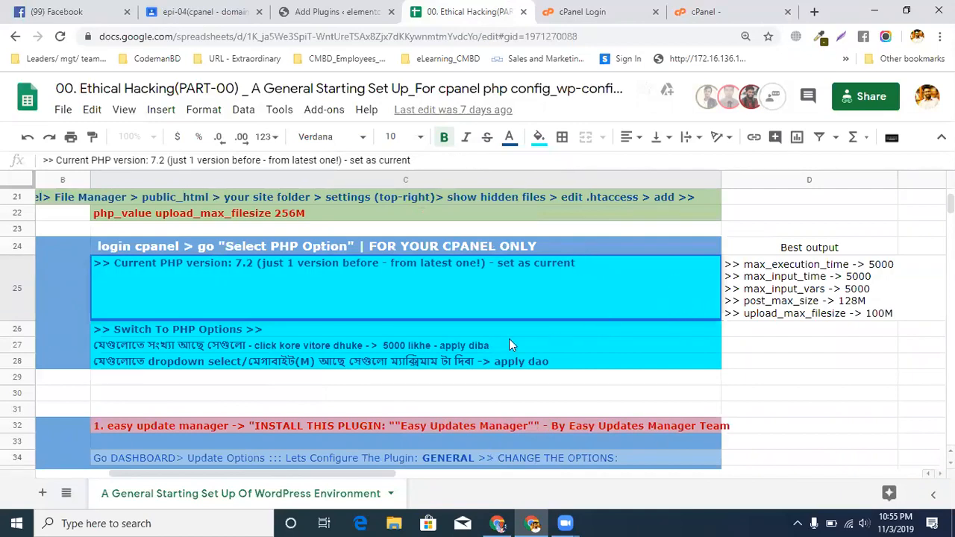
left_click(208, 325)
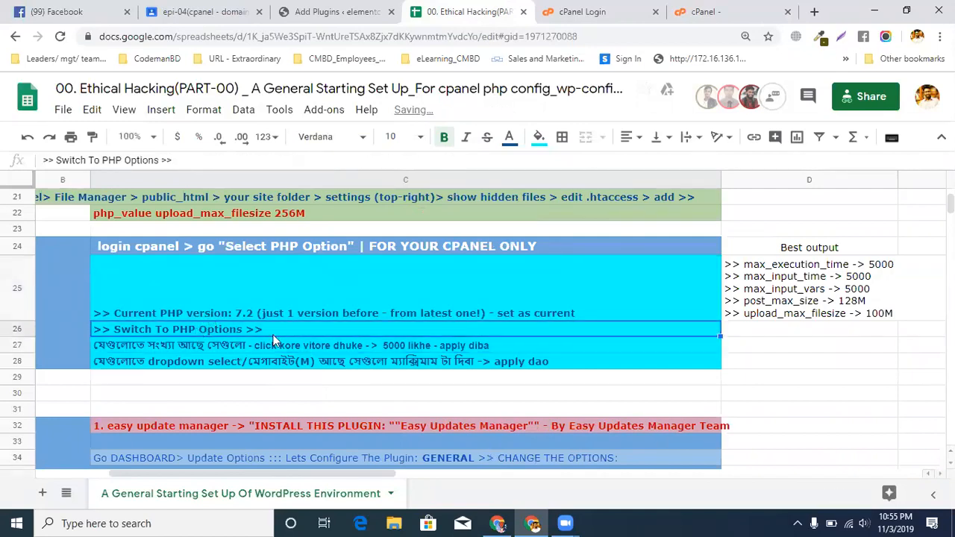
Examine the PHP options in cPanel against the spreadsheet's instruction for the numeric options
left_click(718, 15)
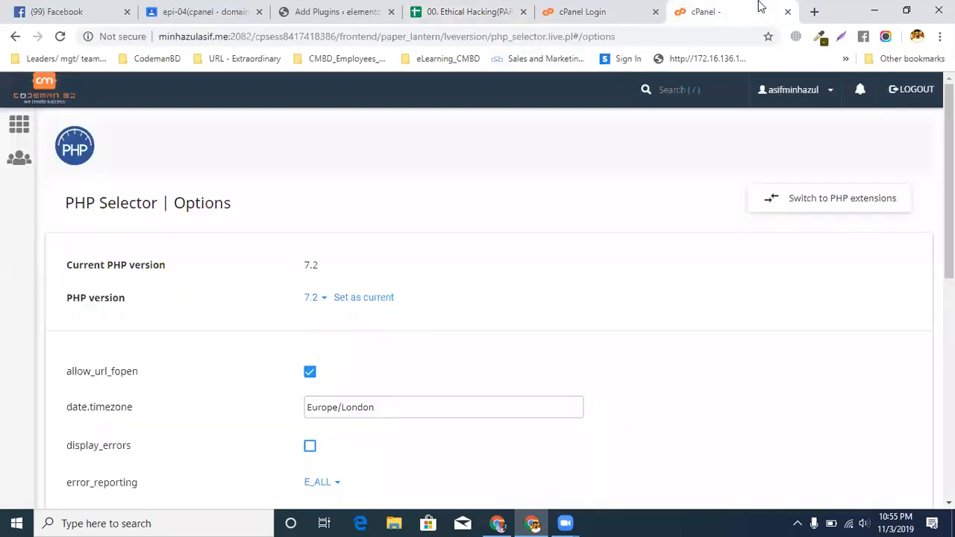
scroll(418, 253, "down", 2)
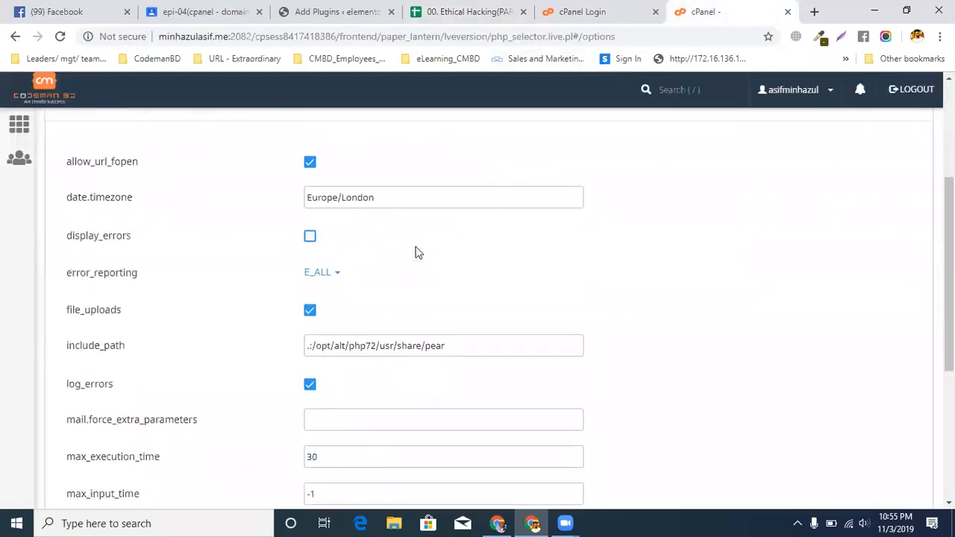
scroll(418, 253, "down", 2)
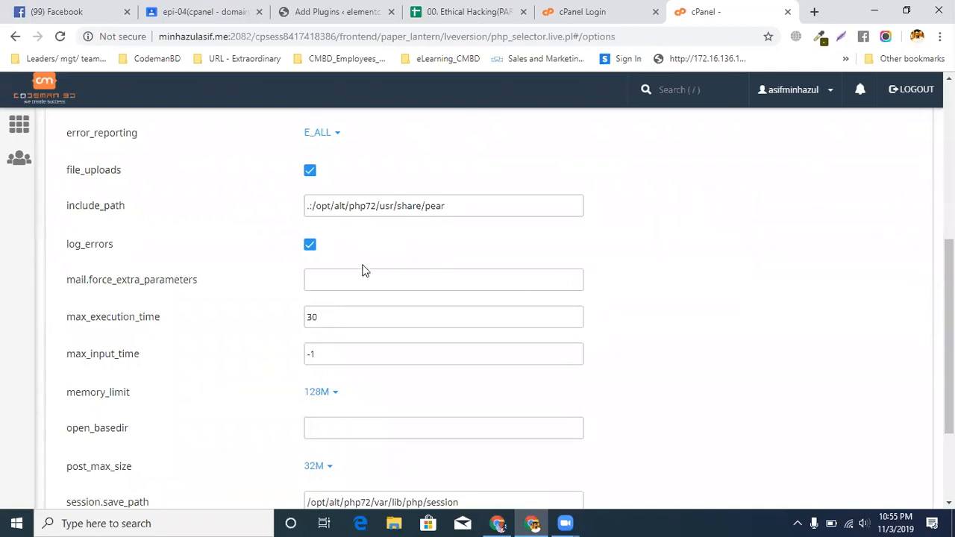
left_click(467, 11)
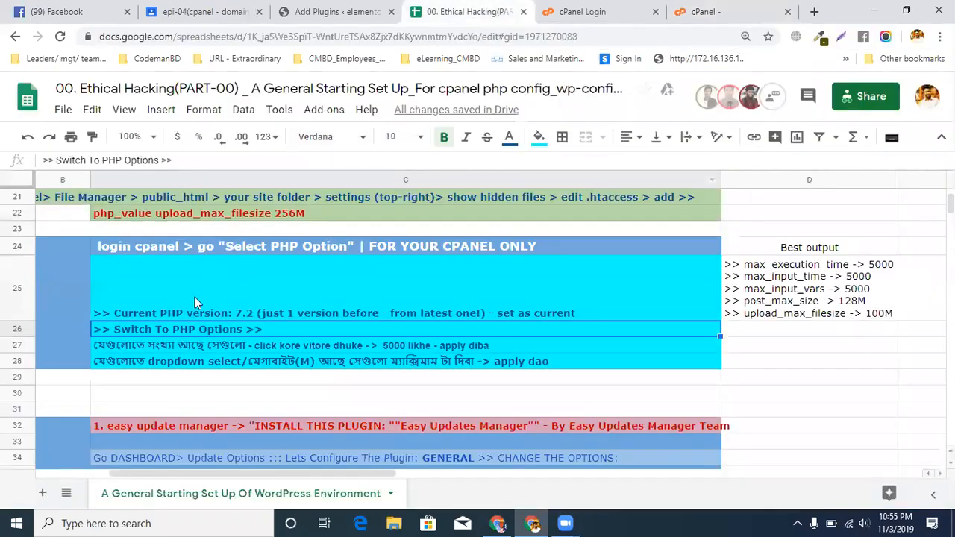
double_click(124, 347)
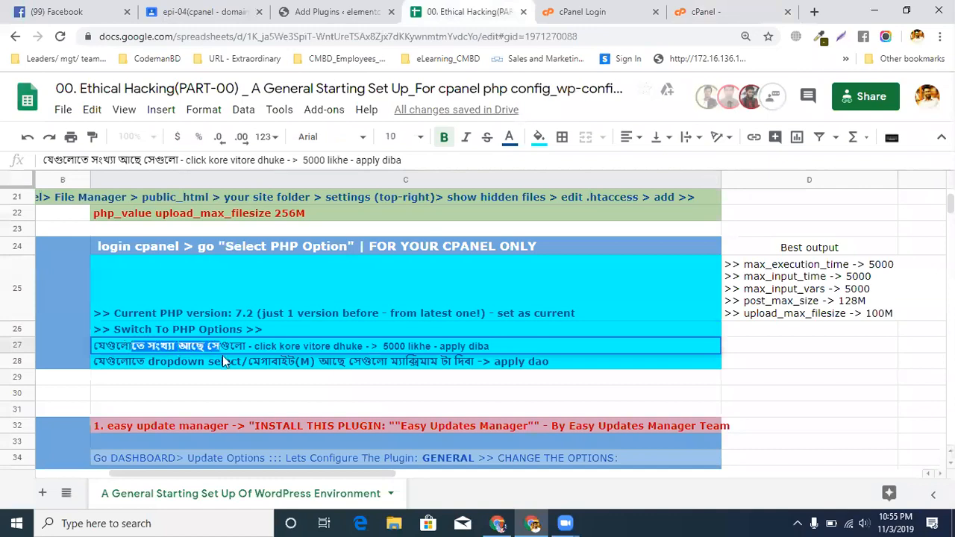
left_click_drag(259, 347, 301, 347)
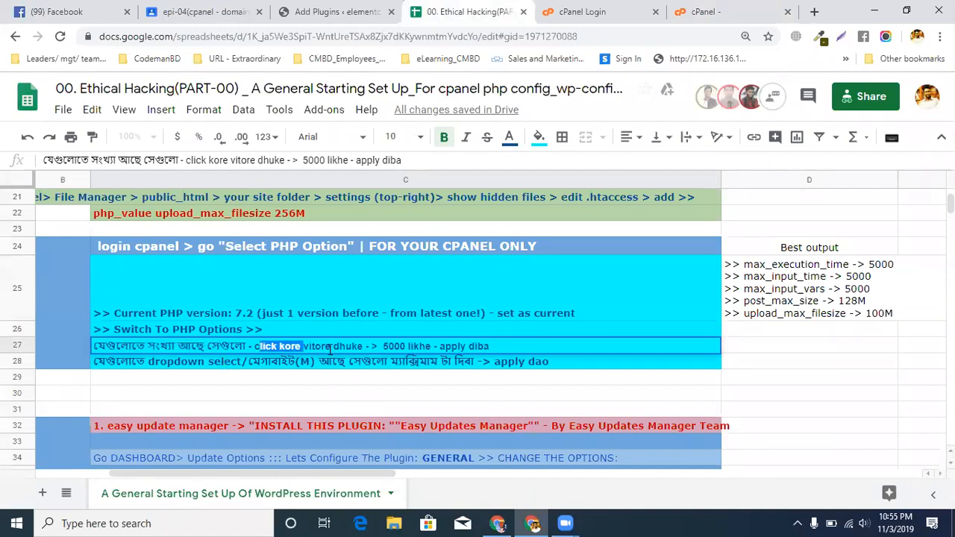
left_click_drag(387, 347, 445, 347)
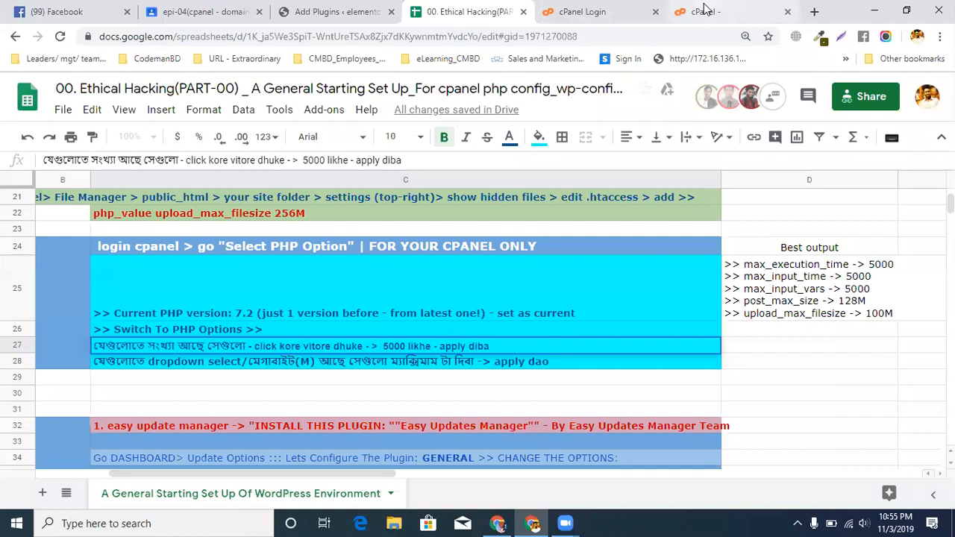
In cPanel's PHP options, set max_execution_time to 5000 and max_input_time to 50000
left_click(706, 12)
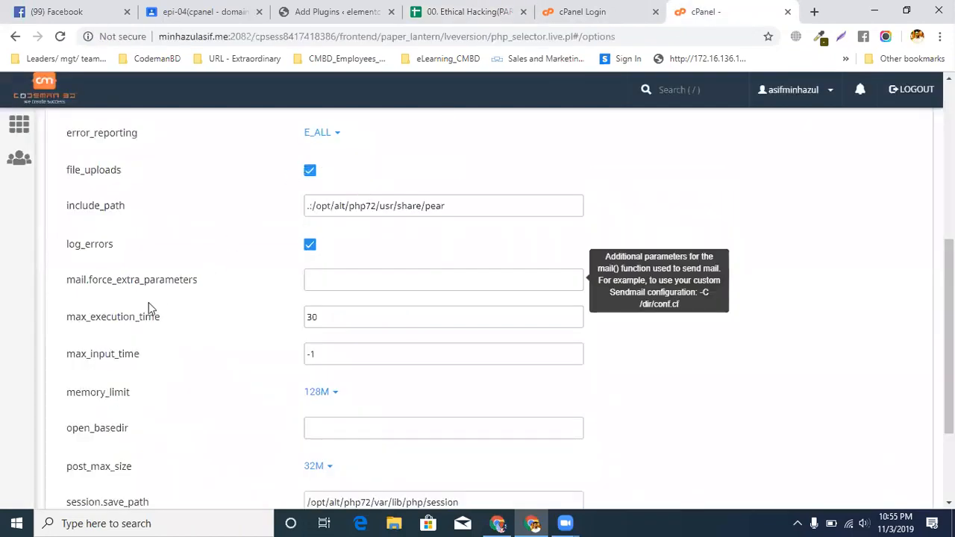
double_click(350, 320)
type("5000")
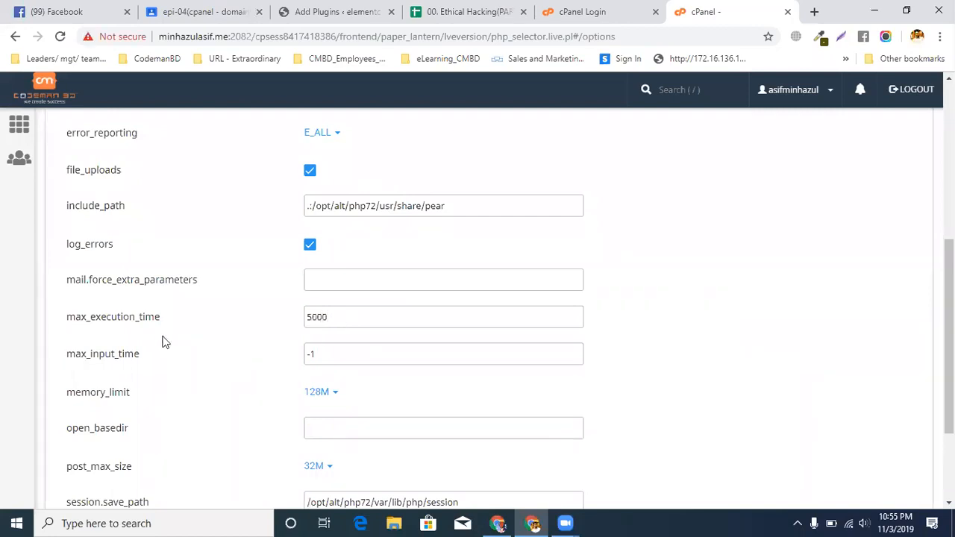
double_click(330, 357)
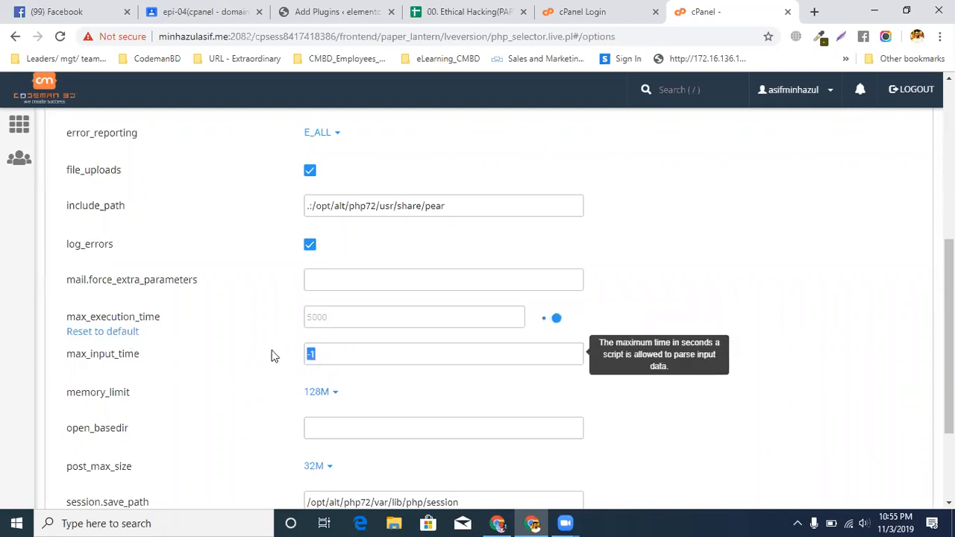
type("50000")
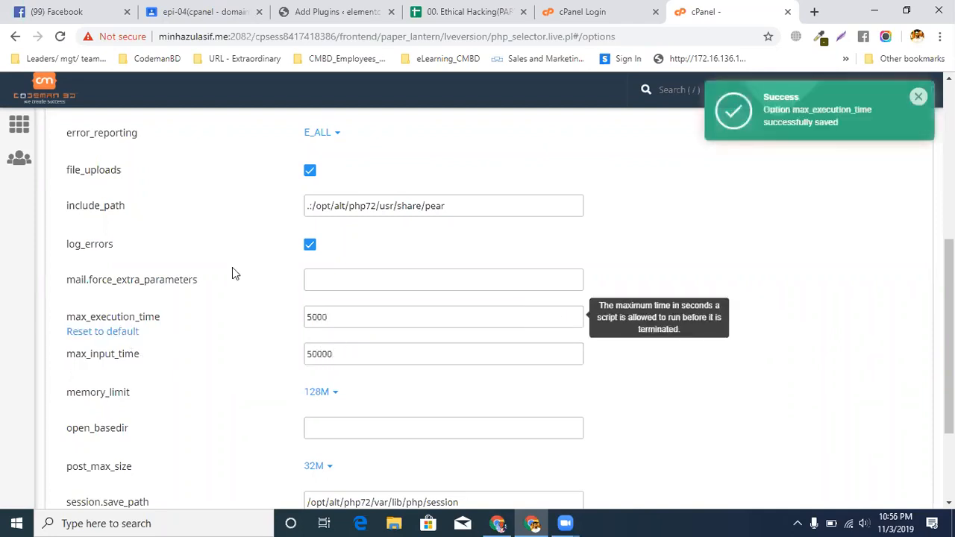
Correct max_input_time to 5000 and look through the remaining PHP options for other numeric values
key("BackSpace")
scroll(351, 365, "down", 1)
scroll(346, 371, "down", 1)
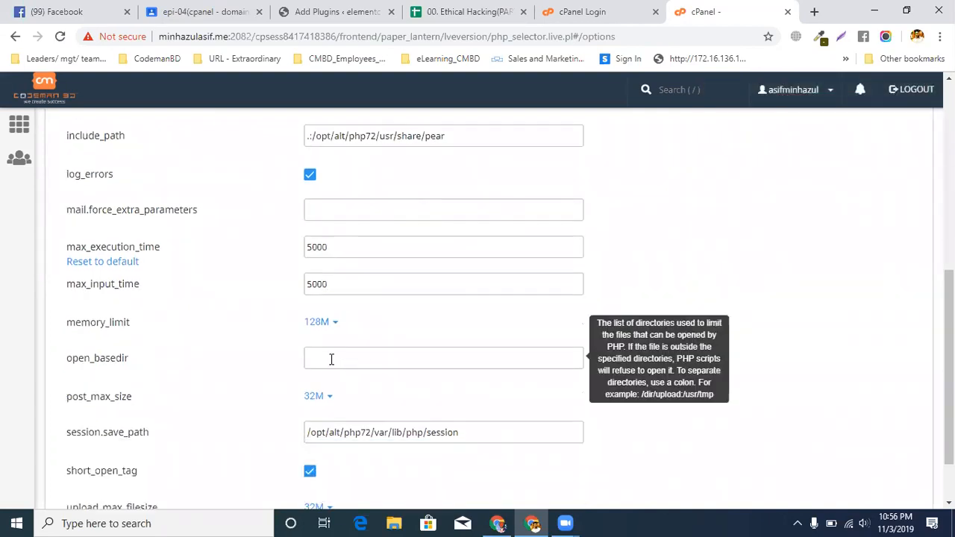
scroll(330, 357, "down", 2)
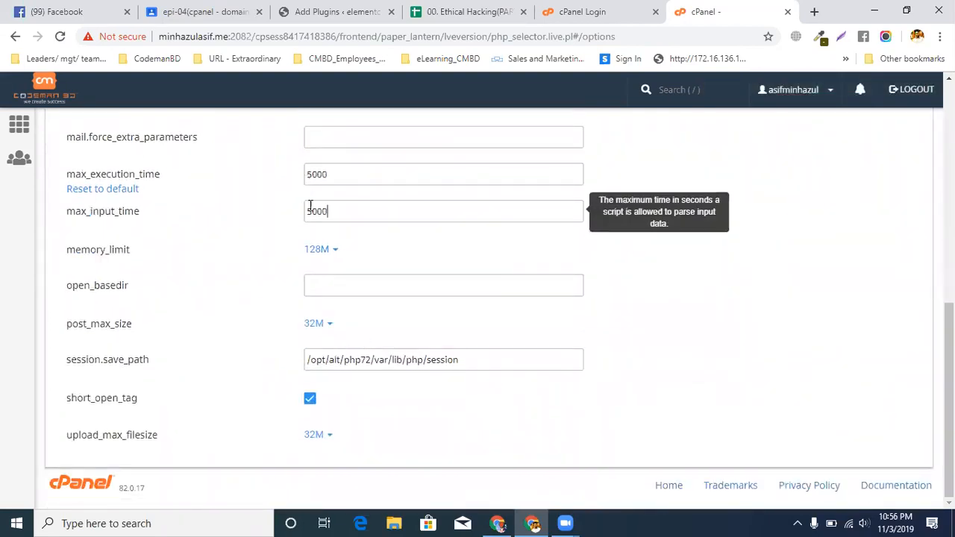
scroll(326, 201, "up", 5)
scroll(327, 209, "up", 3)
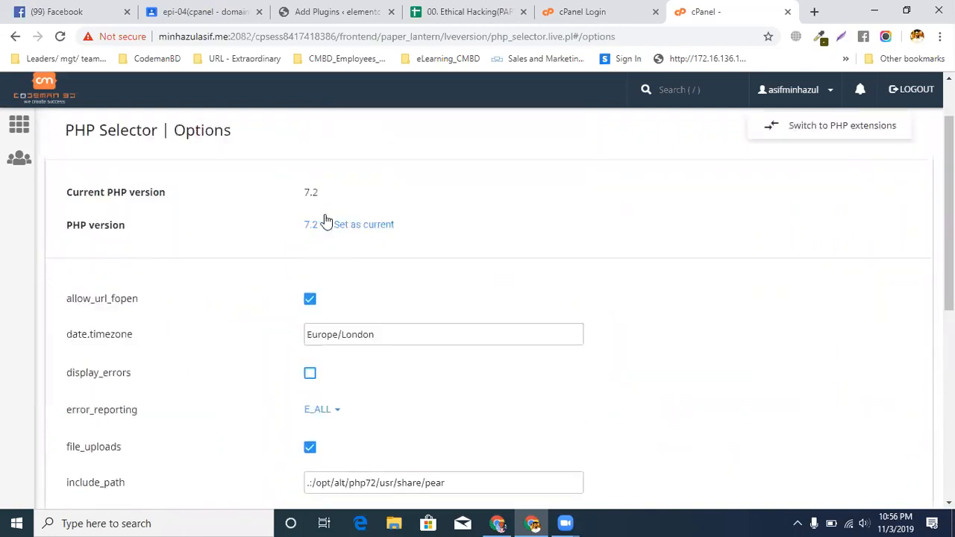
scroll(314, 252, "down", 5)
scroll(315, 261, "down", 2)
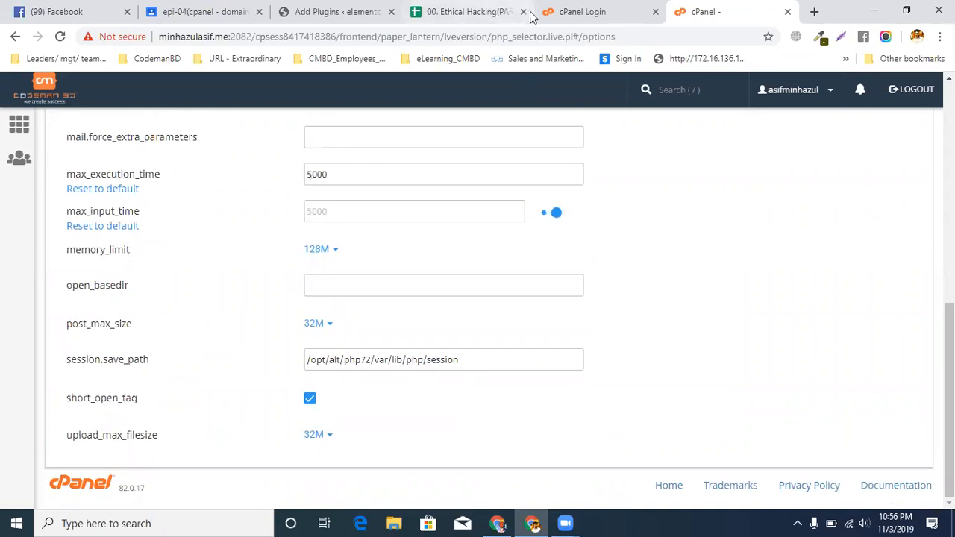
Check the spreadsheet's instruction for the dropdown megabyte options and set memory_limit to 512M in cPanel's PHP options
left_click(462, 11)
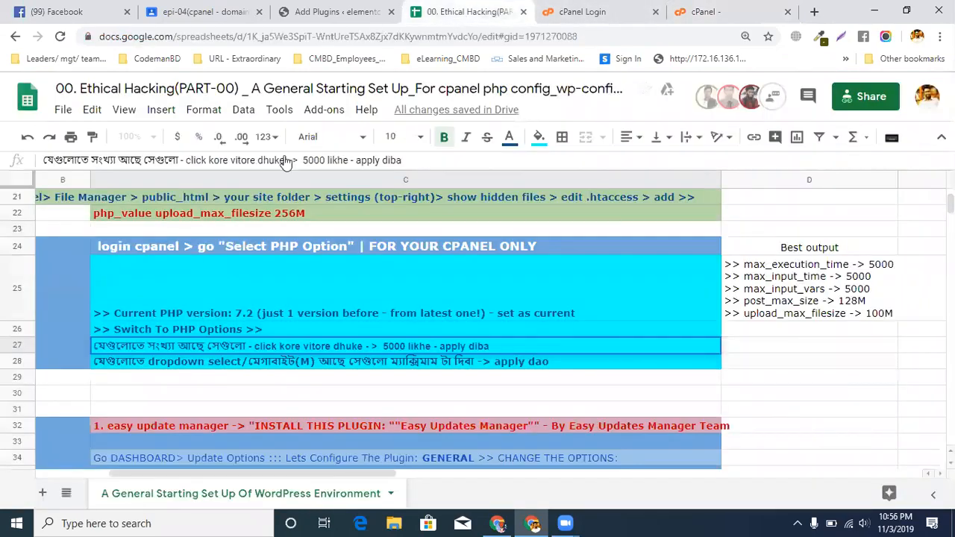
left_click(121, 360)
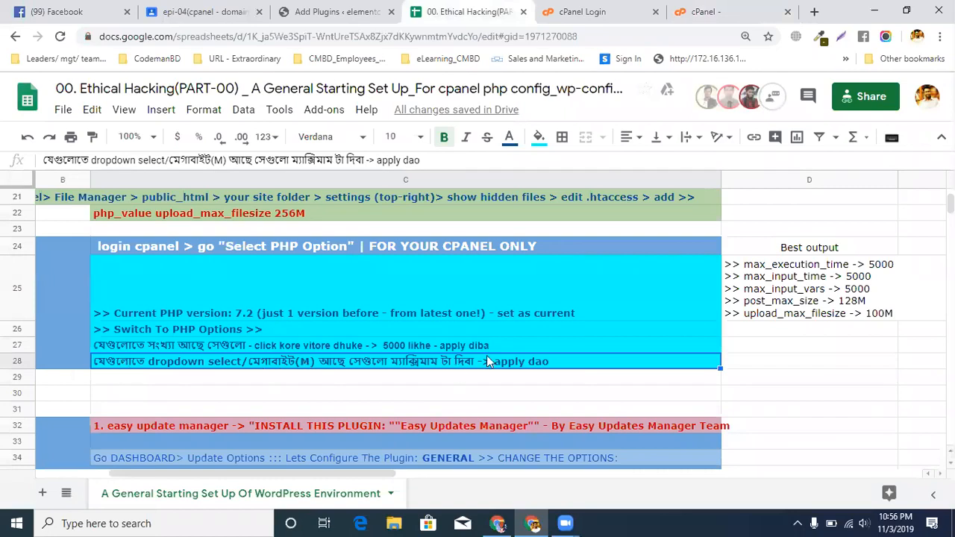
left_click(674, 11)
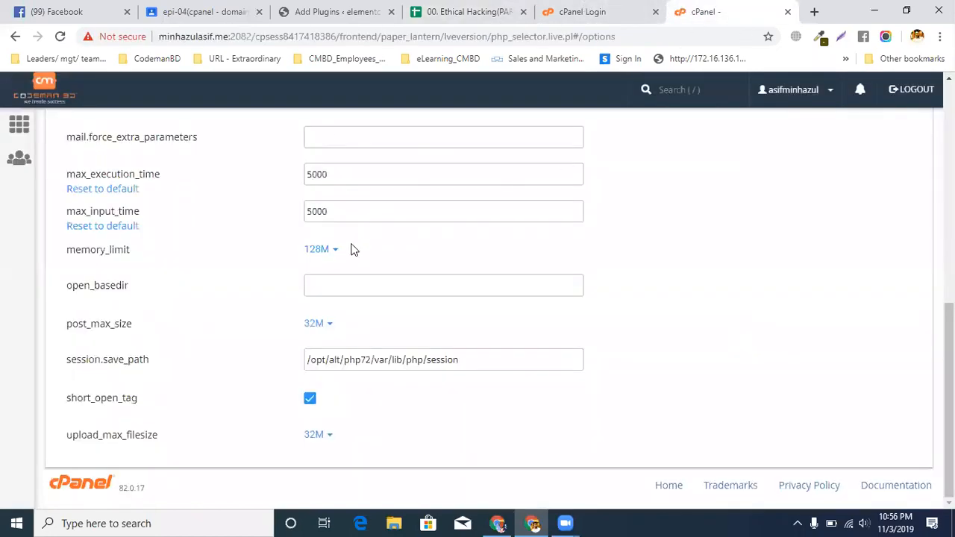
left_click(334, 251)
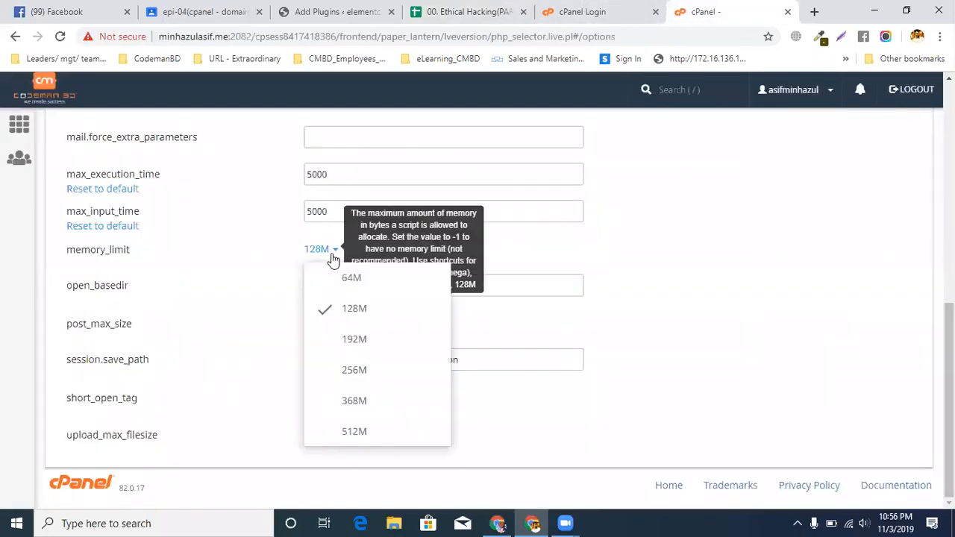
left_click(325, 433)
Select 32M for post_max_size and set upload_max_filesize to 1G in the PHP options
left_click(315, 324)
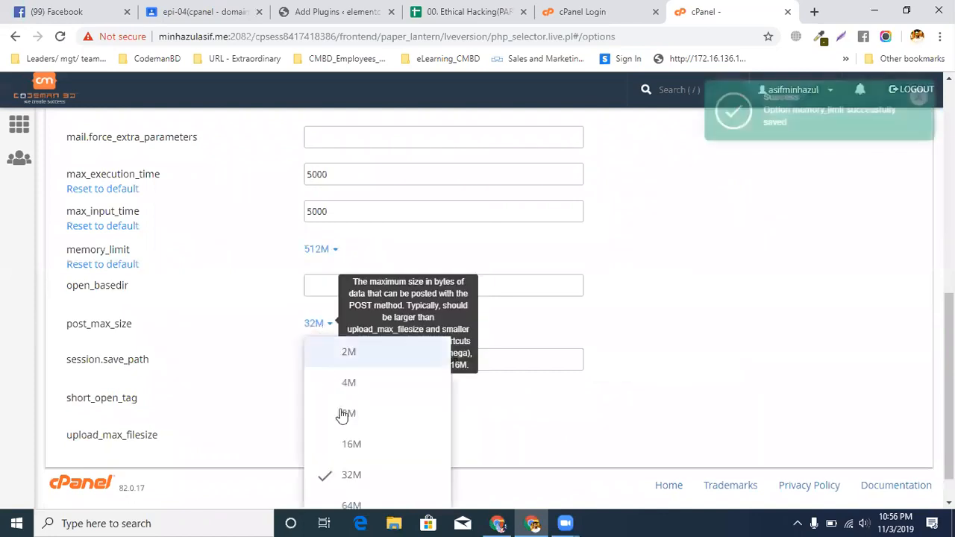
left_click(346, 476)
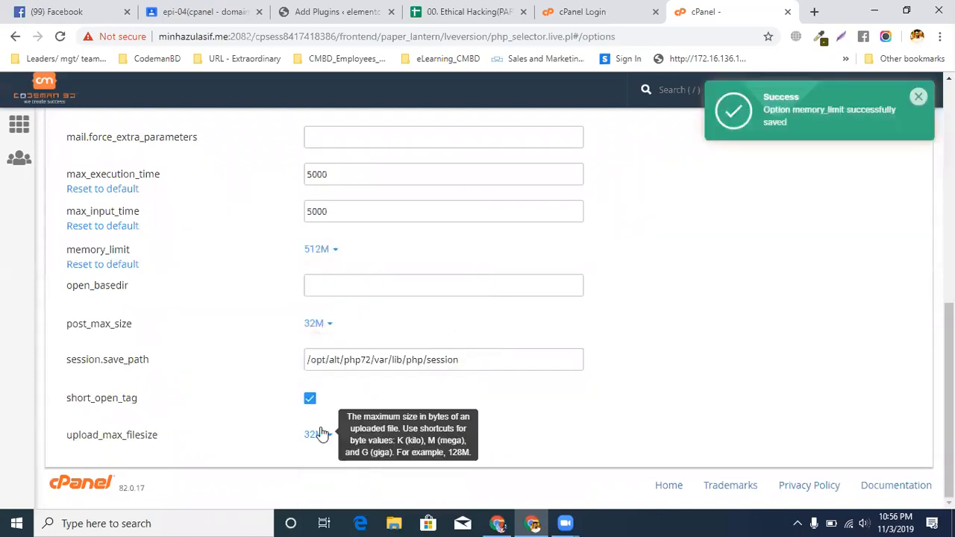
left_click(316, 435)
scroll(317, 448, "down", 3)
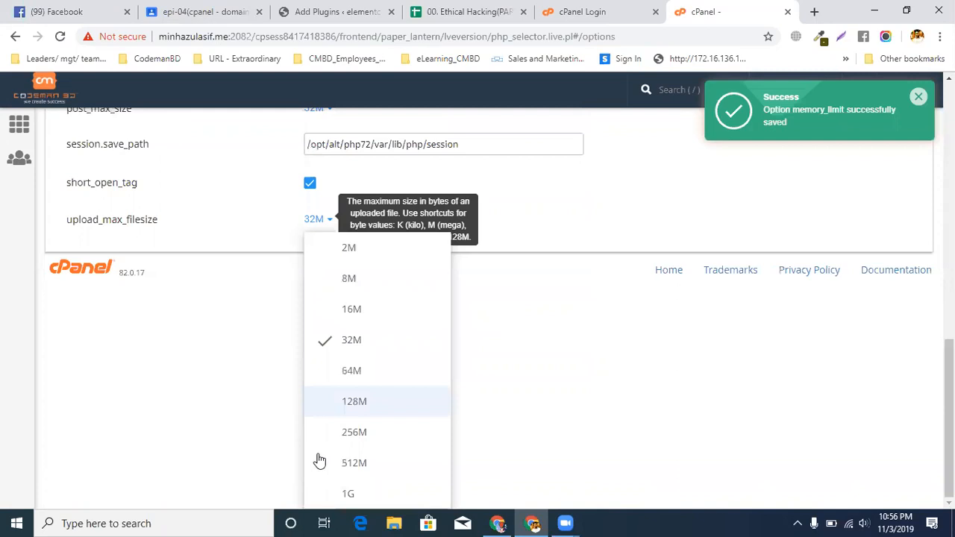
left_click(356, 492)
scroll(531, 318, "up", 6)
scroll(697, 345, "up", 4)
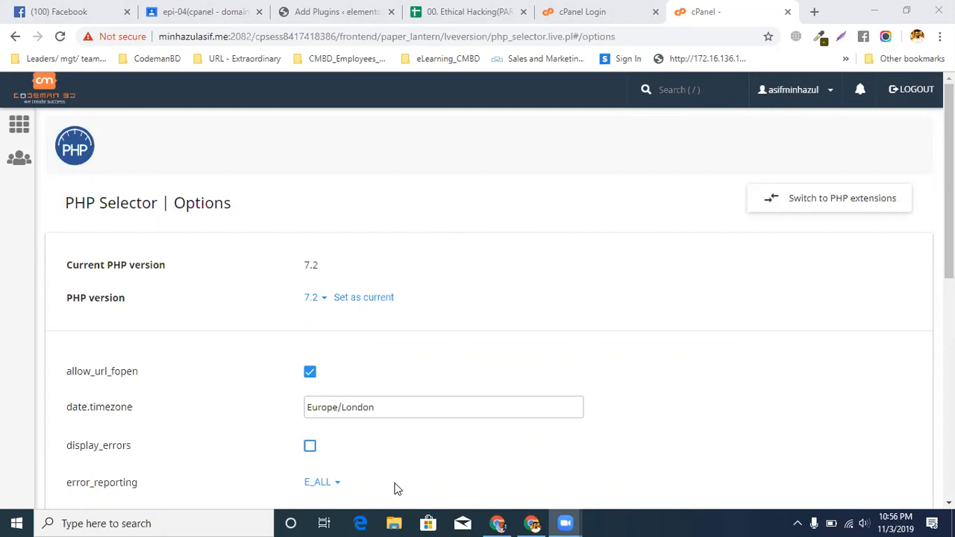
Log in to the codemanbd.com cPanel with the saved username and account password
left_click(608, 10)
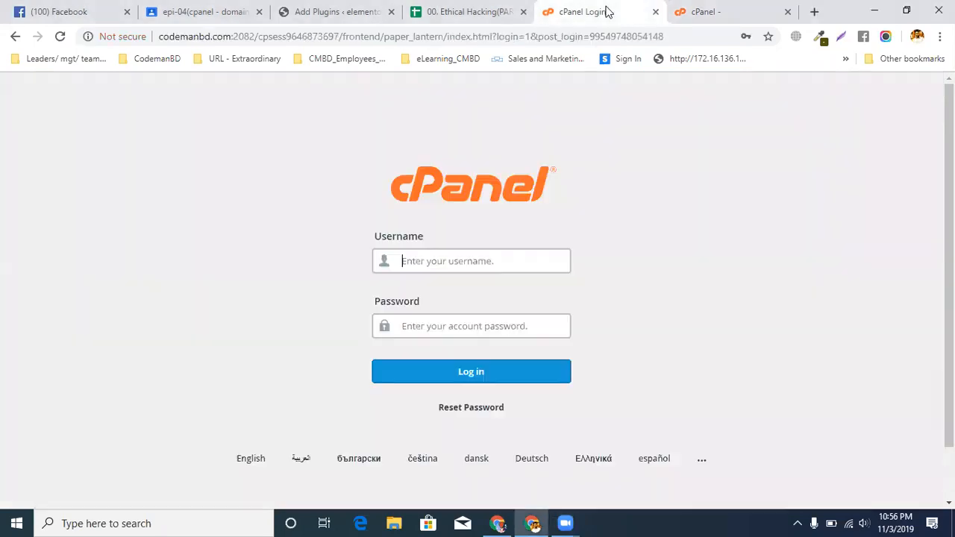
left_click(450, 261)
left_click(422, 291)
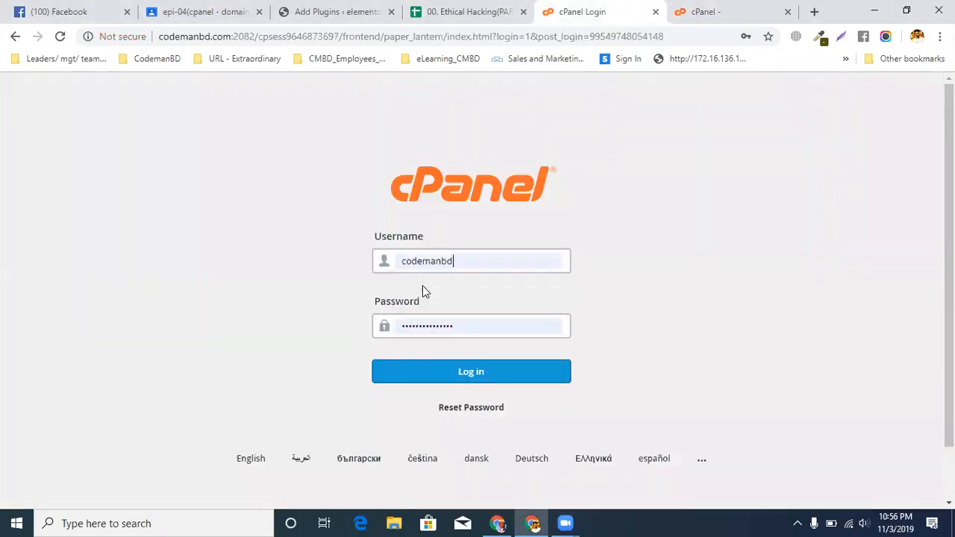
left_click(397, 369)
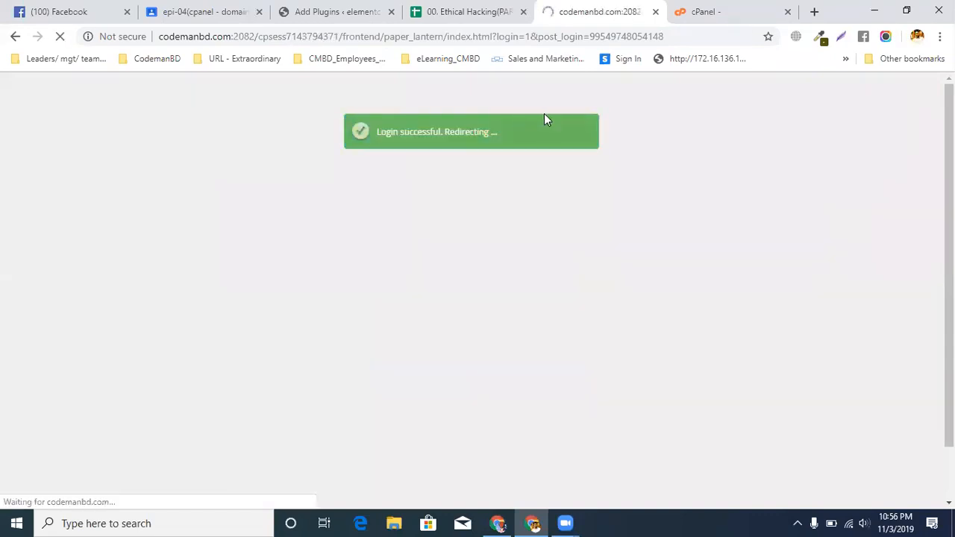
In the other cPanel account, return to the home page, search for "php" and open Select PHP Version
left_click(712, 10)
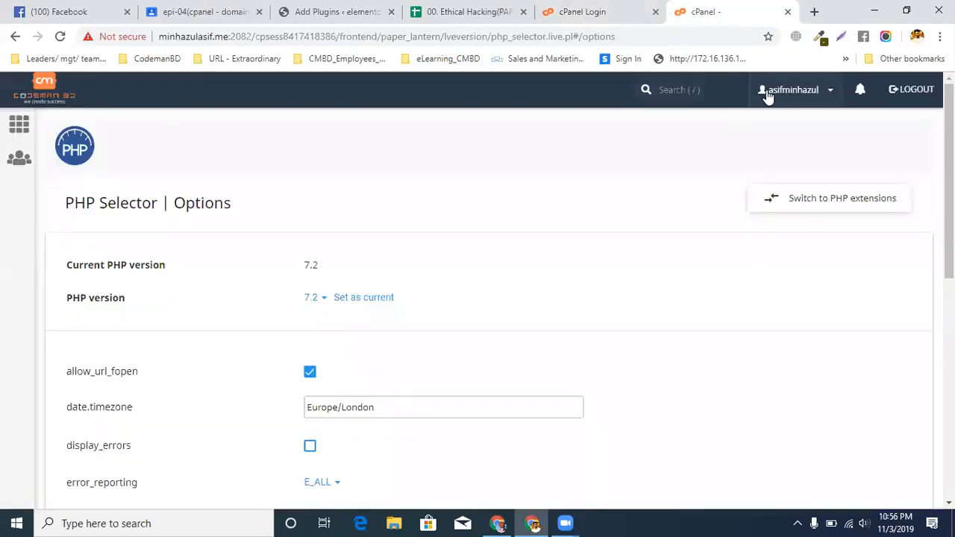
left_click(39, 83)
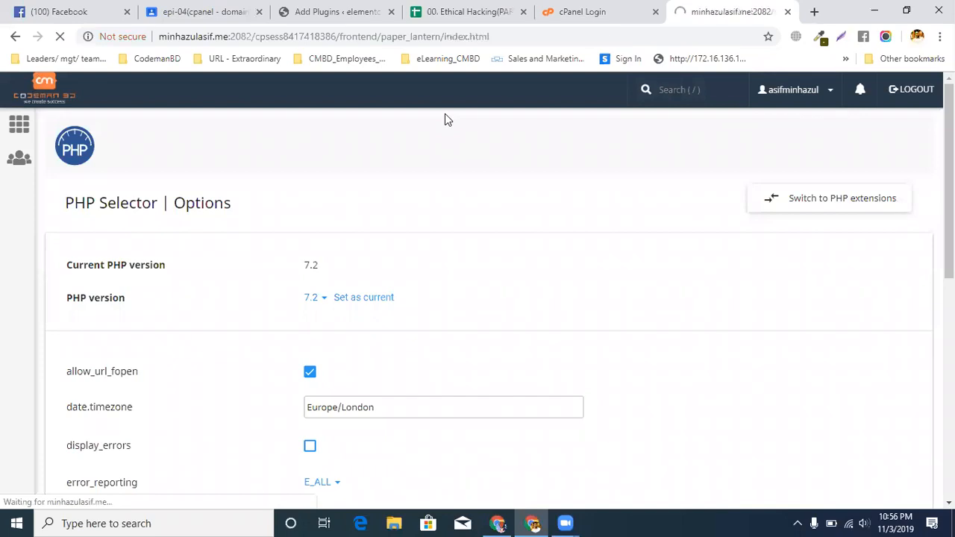
left_click(721, 94)
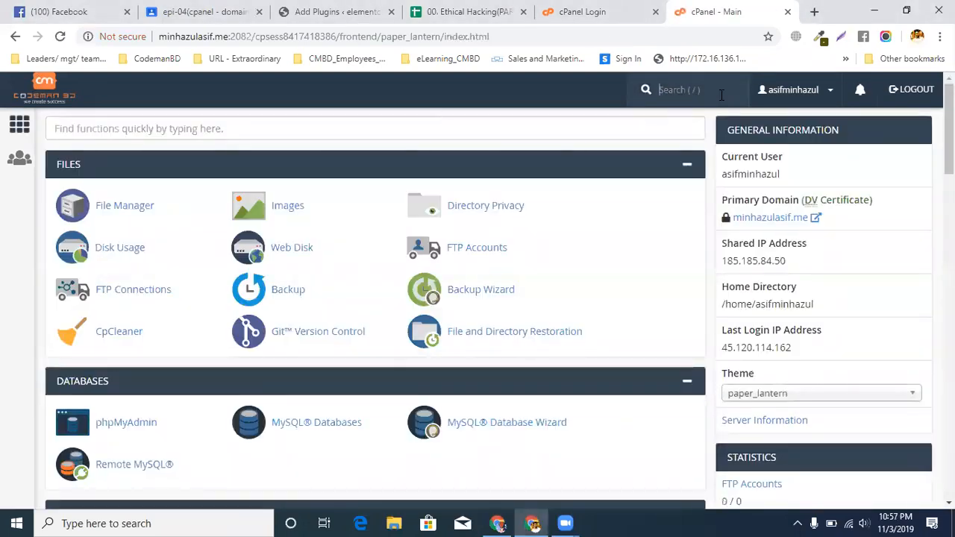
type("php")
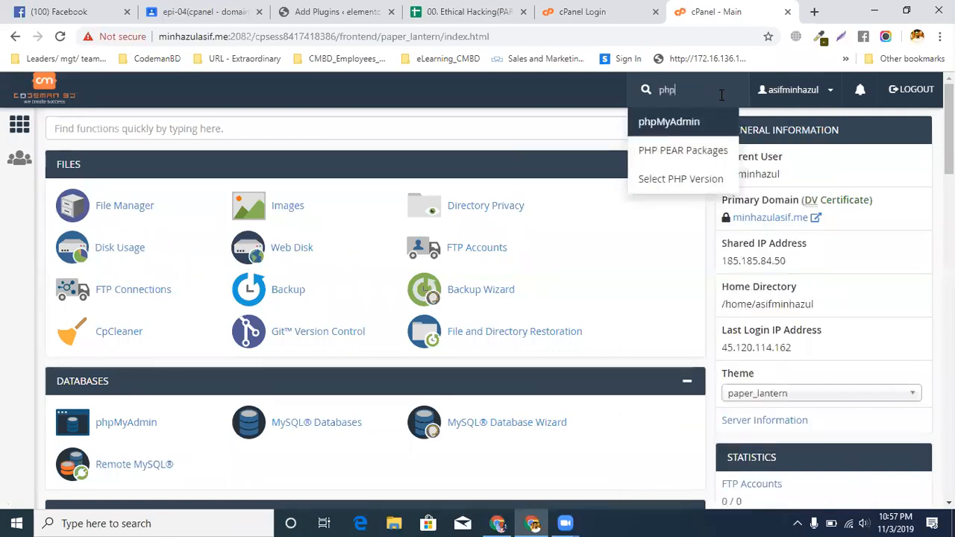
left_click(641, 185)
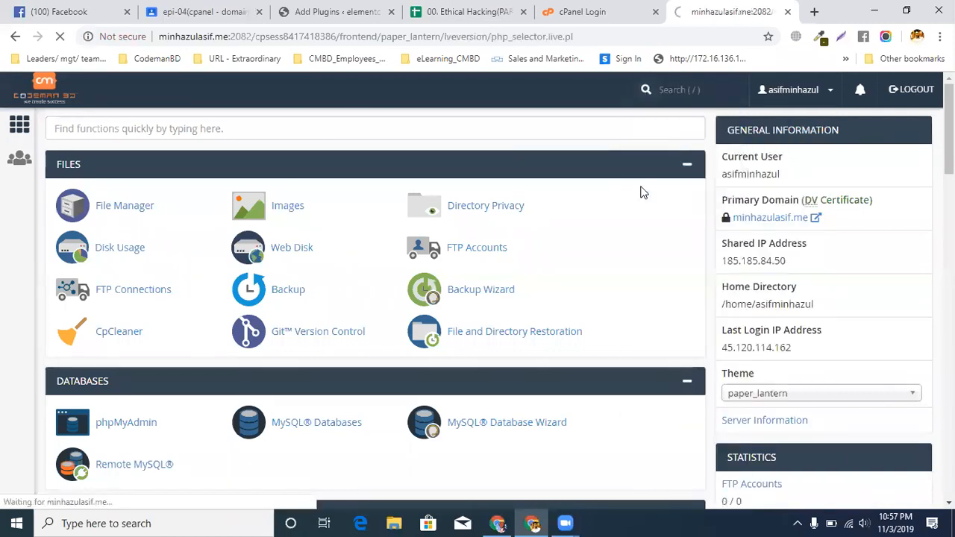
Review the spreadsheet's current PHP version instruction, select PHP 7.2 in the PHP Selector and set it as current
left_click(449, 13)
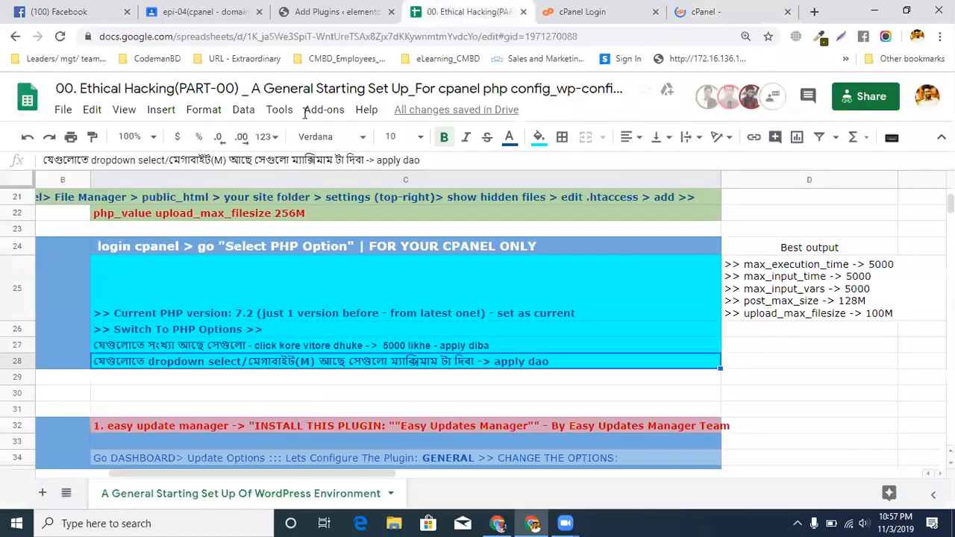
left_click(110, 302)
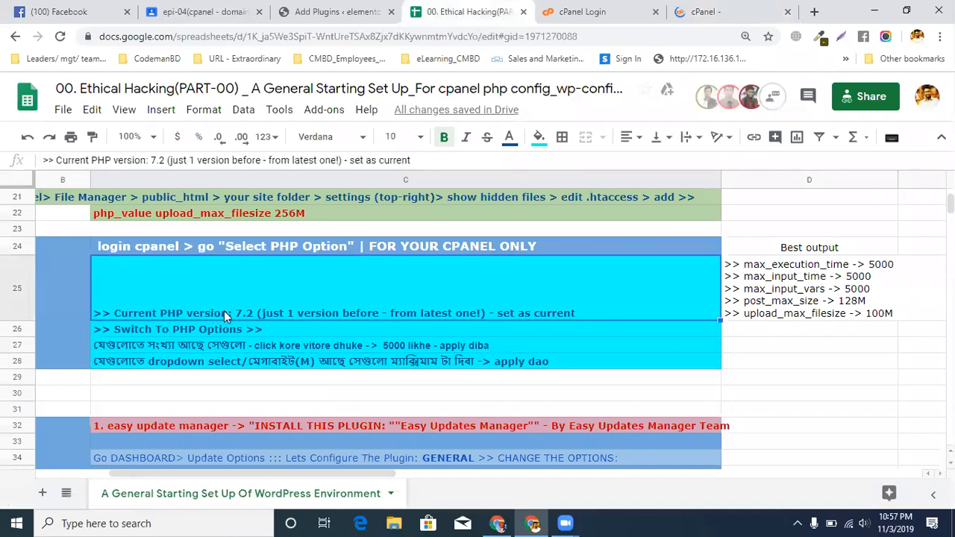
left_click(682, 7)
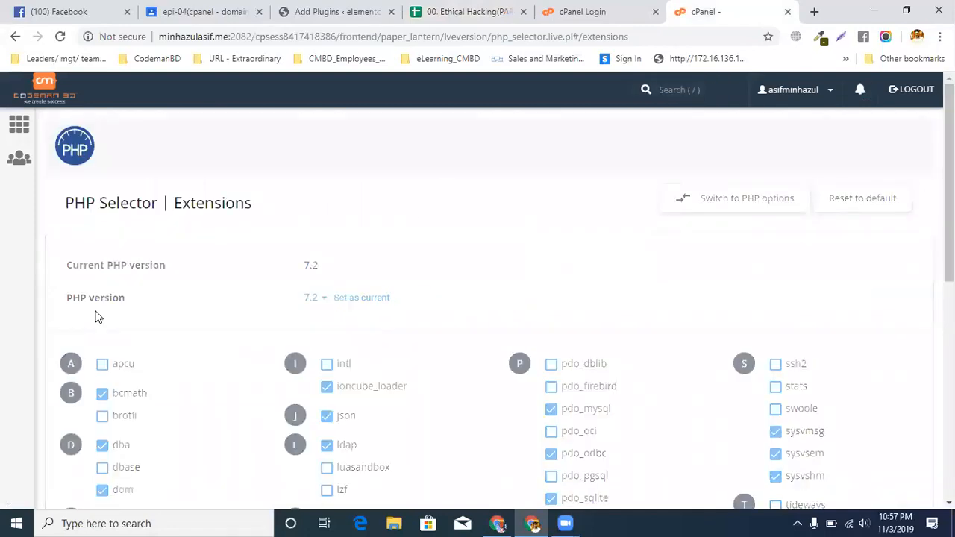
left_click(319, 298)
scroll(478, 259, "down", 5)
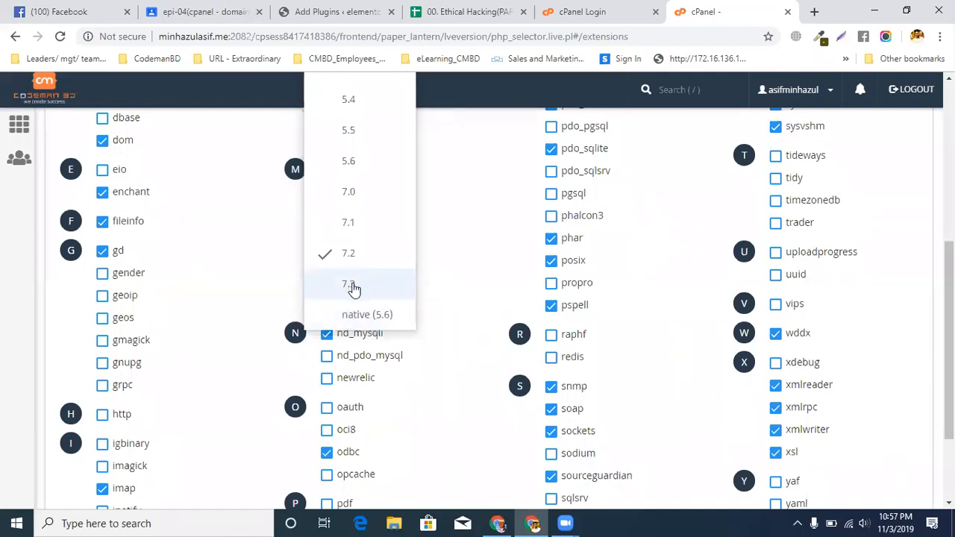
left_click(354, 260)
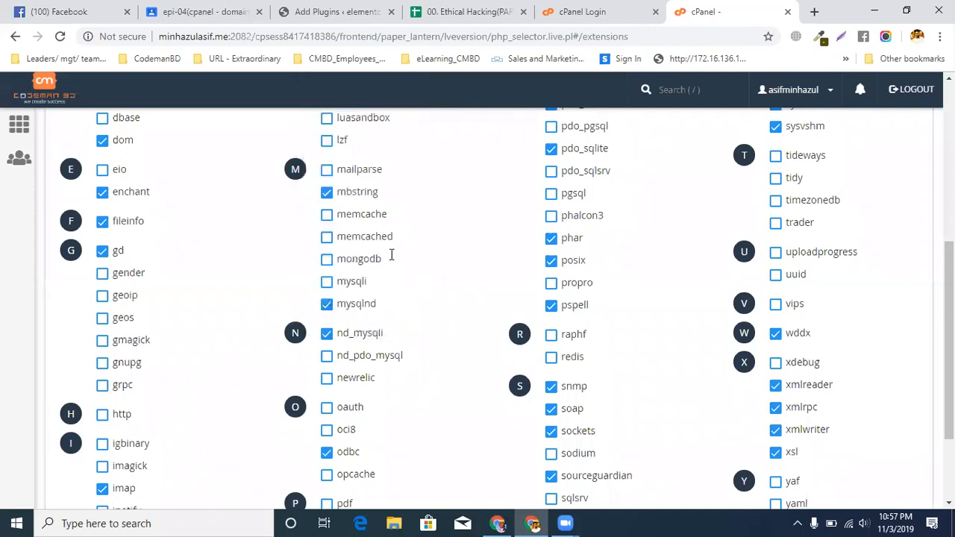
scroll(481, 254, "up", 5)
left_click(364, 296)
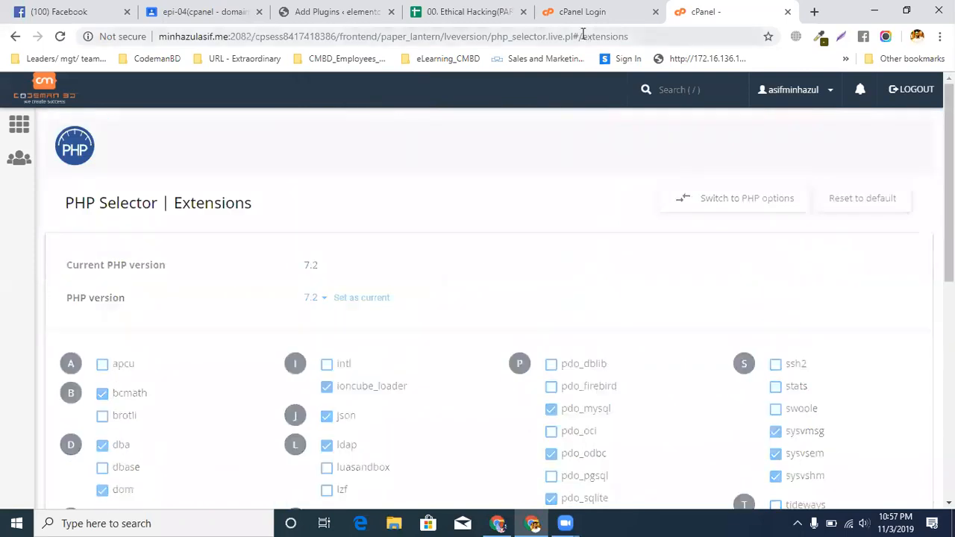
Check the spreadsheet's next instruction and switch the PHP Selector from extensions to PHP options
left_click(485, 12)
left_click(158, 345)
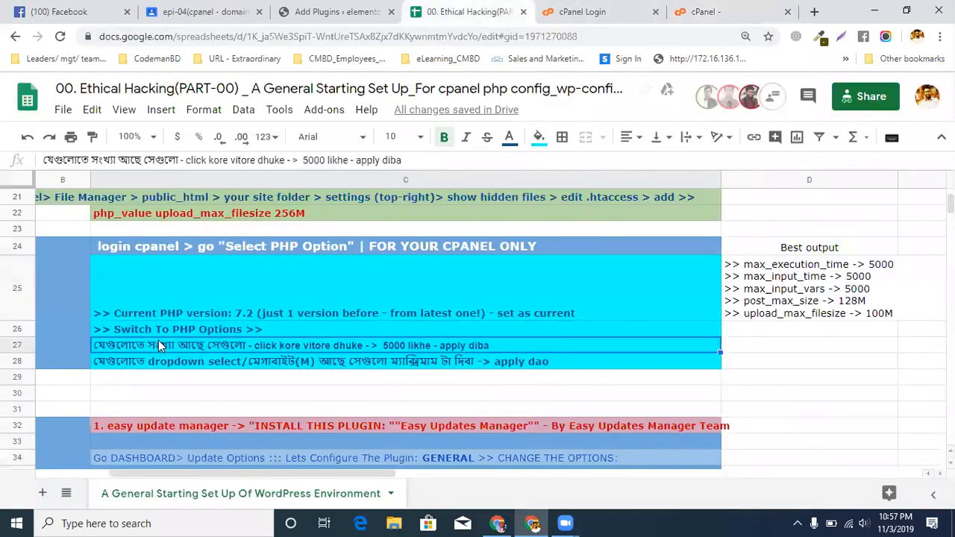
left_click(159, 331)
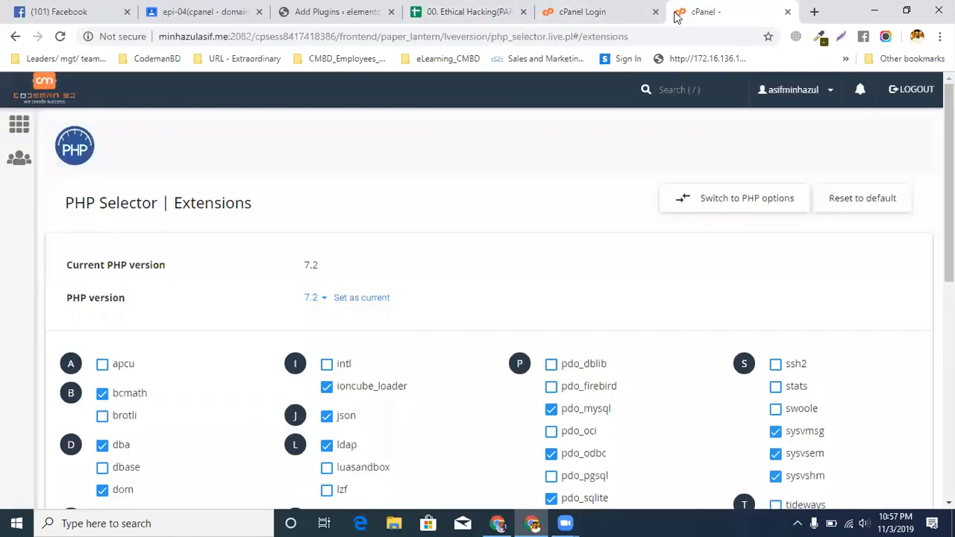
left_click(683, 11)
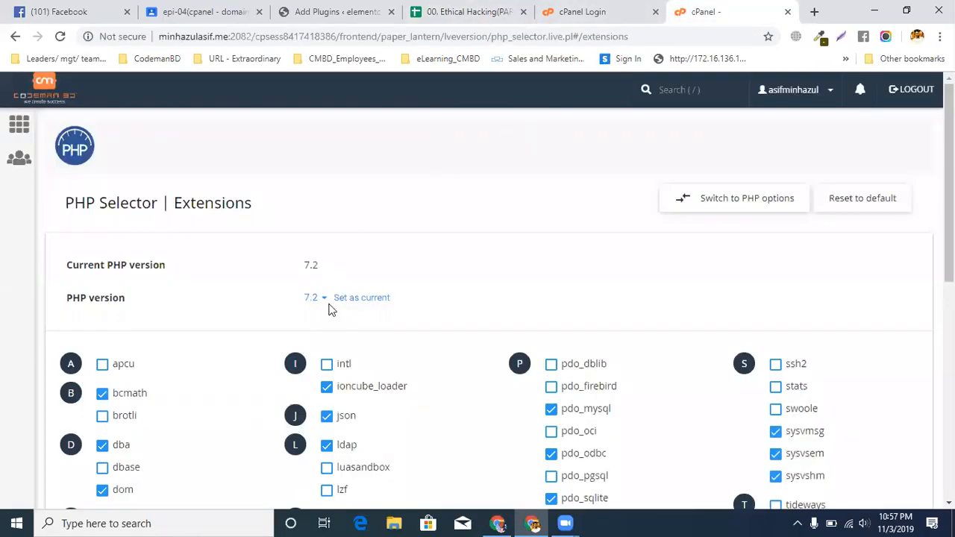
left_click(727, 204)
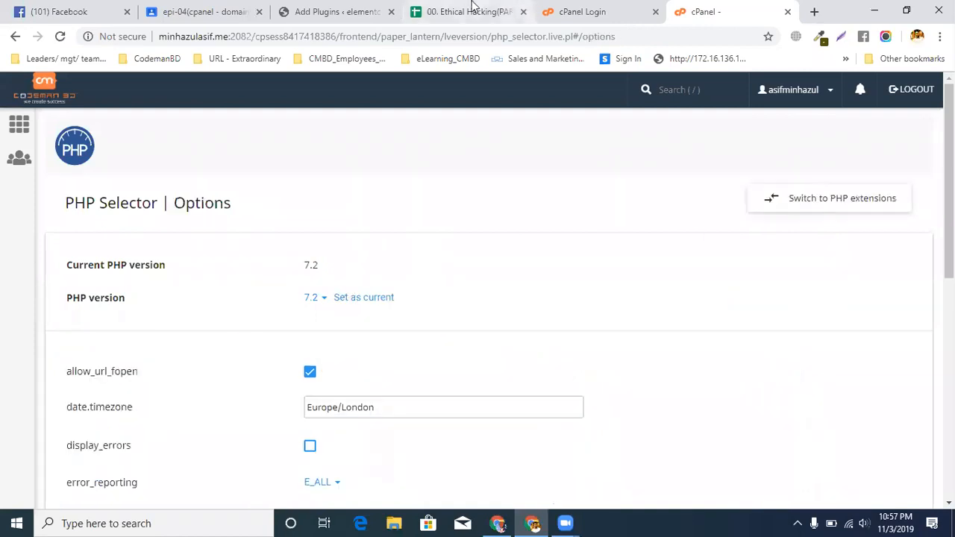
Check max_execution_time and max_input_time against the spreadsheet's numeric instruction, and select 512M for memory_limit
left_click(470, 9)
left_click(229, 347)
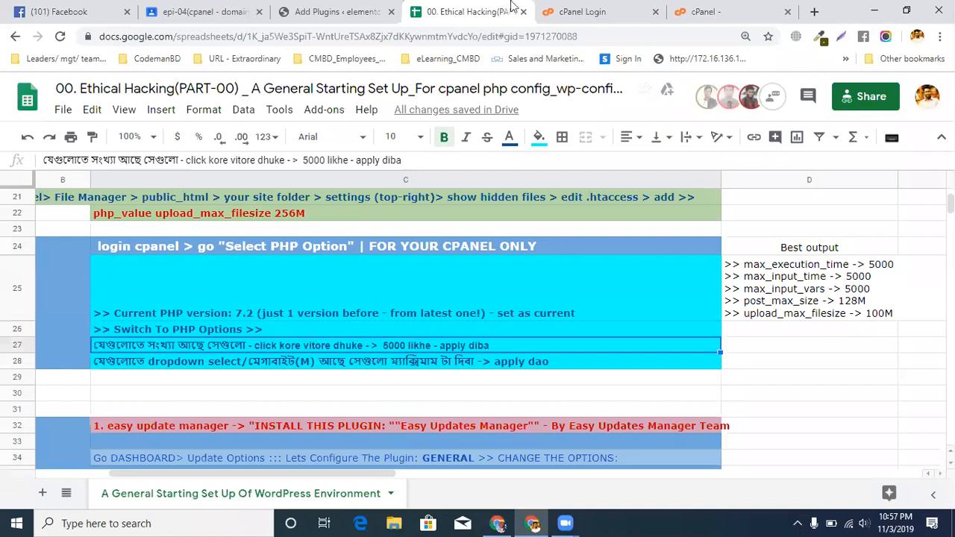
left_click(698, 9)
scroll(500, 161, "down", 4)
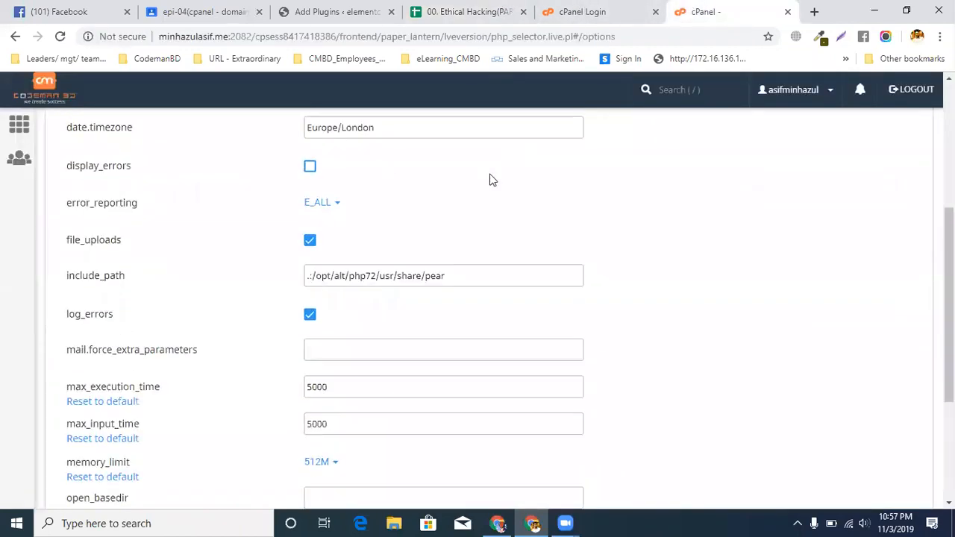
scroll(282, 309, "down", 3)
left_click(326, 177)
double_click(347, 176)
left_click(338, 218)
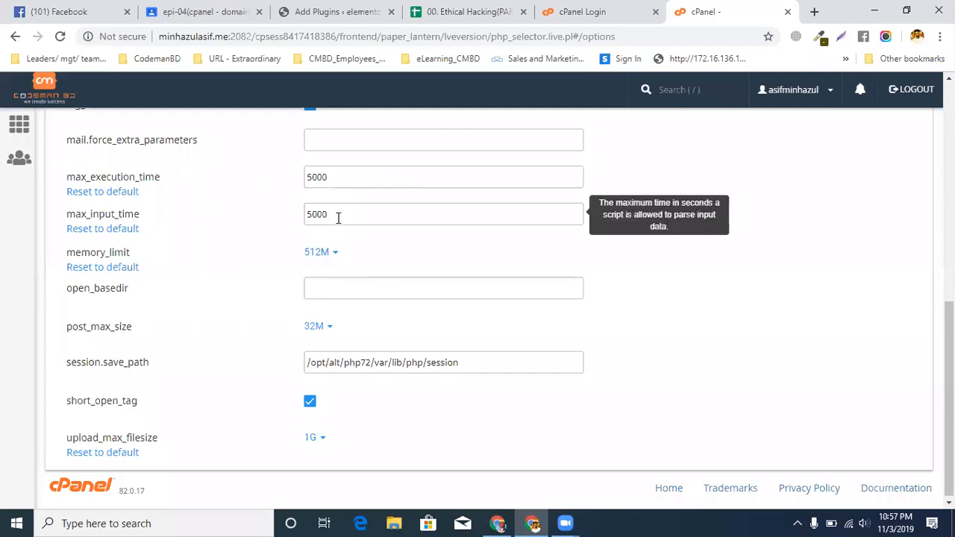
left_click(321, 252)
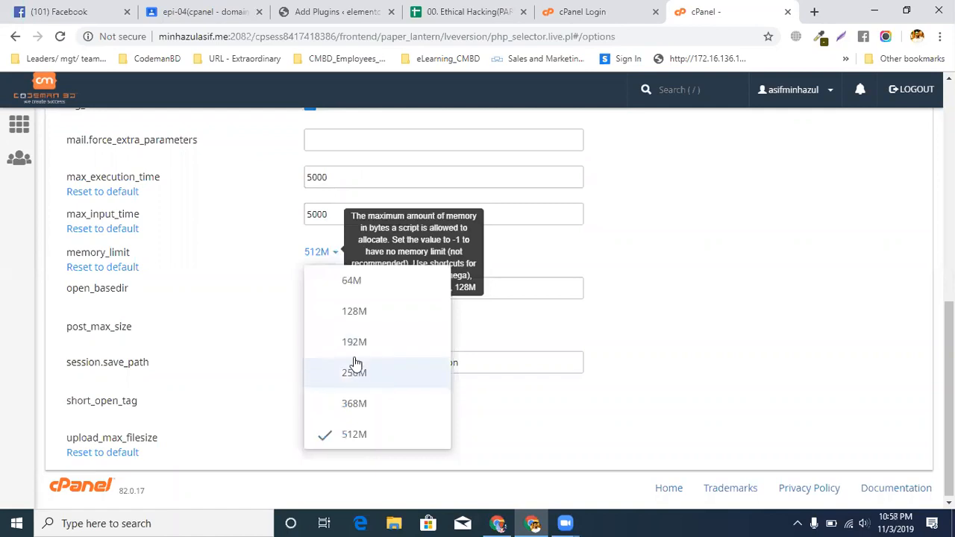
left_click(352, 433)
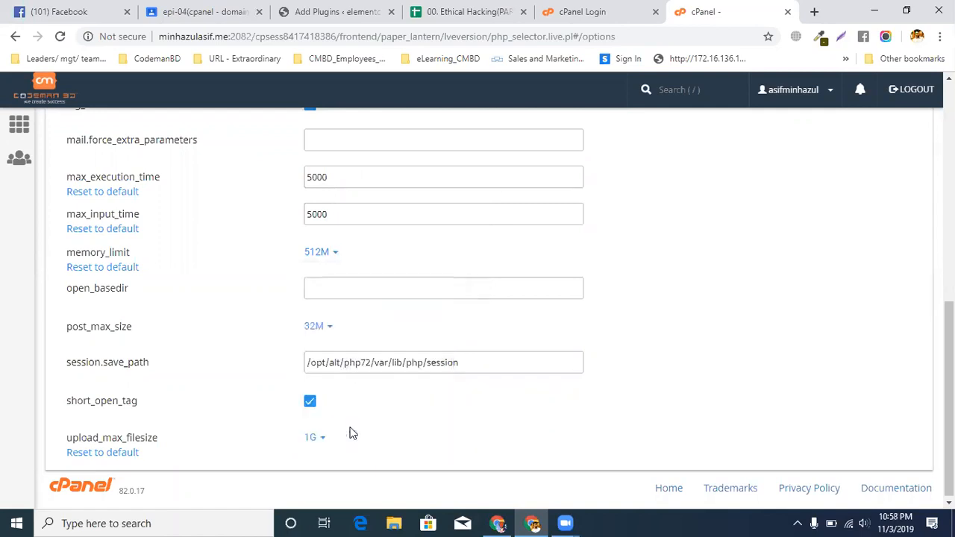
Select 128M for post_max_size and 1G for upload_max_filesize, and look over the full list of PHP options
left_click(320, 329)
scroll(333, 351, "down", 1)
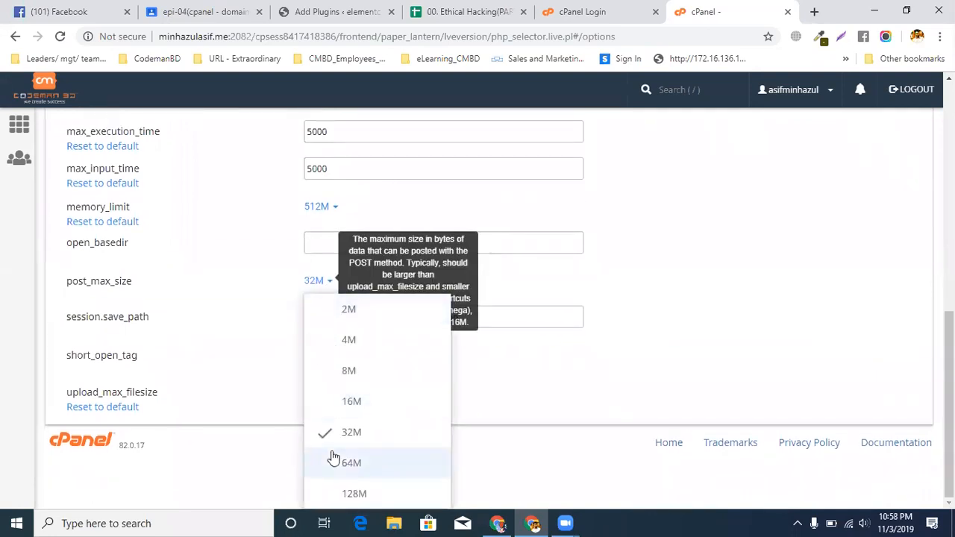
left_click(331, 493)
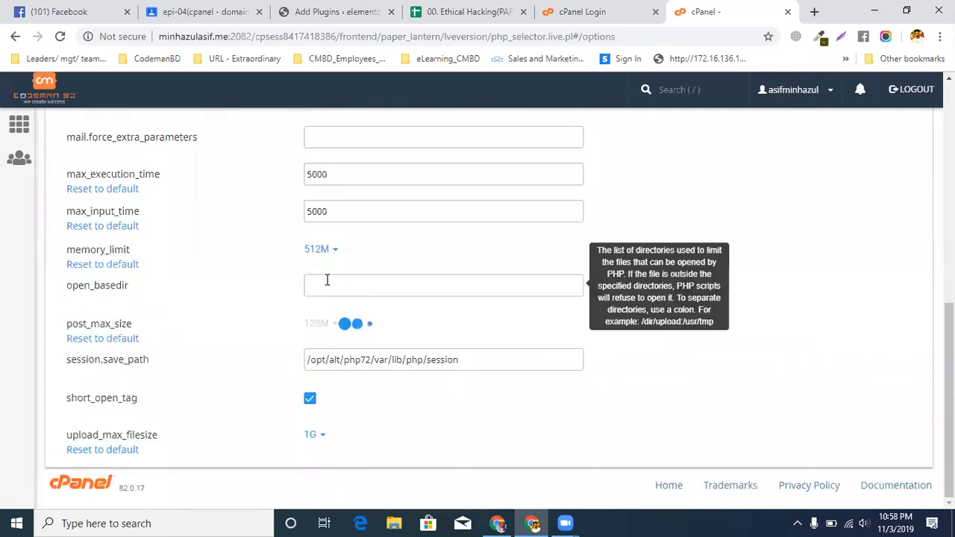
left_click(313, 432)
left_click(352, 490)
scroll(650, 261, "up", 5)
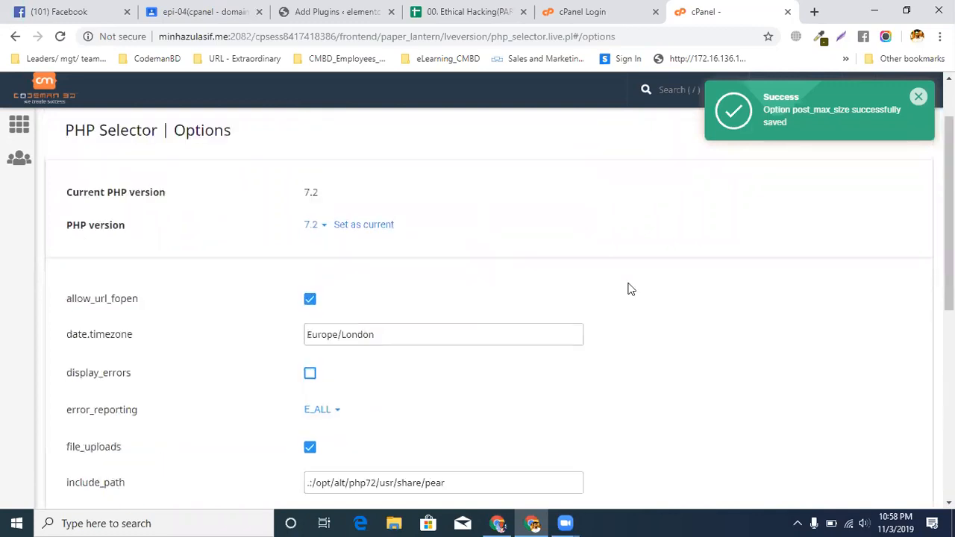
scroll(277, 395, "down", 10)
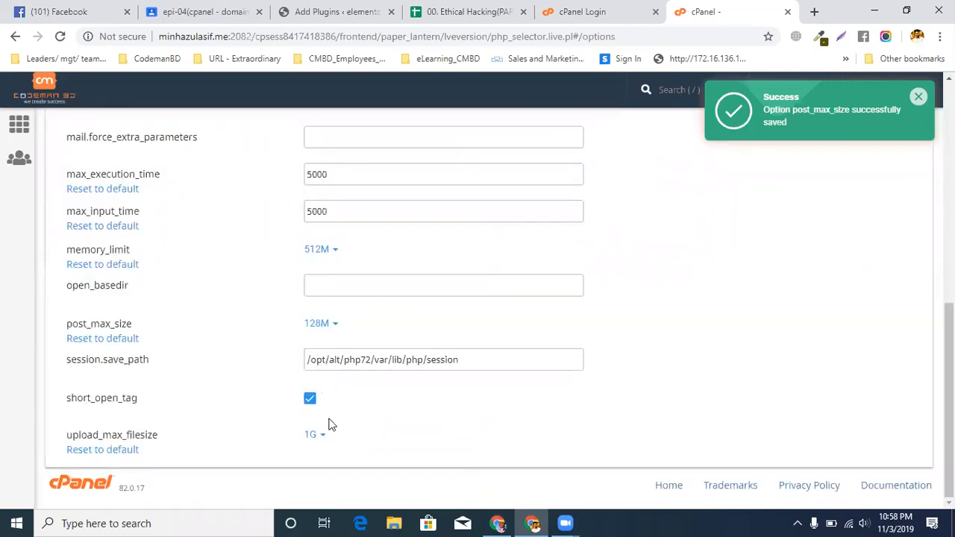
scroll(332, 425, "up", 8)
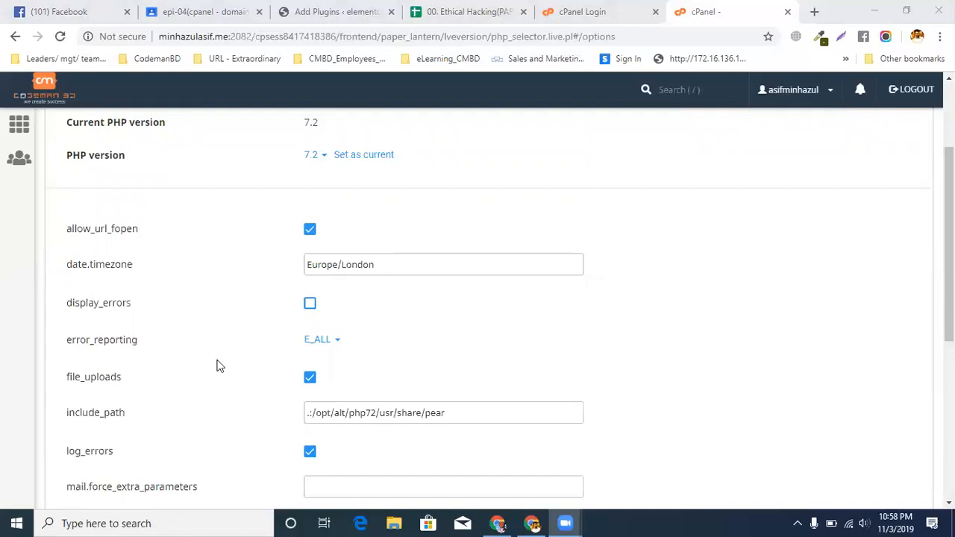
scroll(142, 340, "down", 1)
scroll(141, 340, "down", 1)
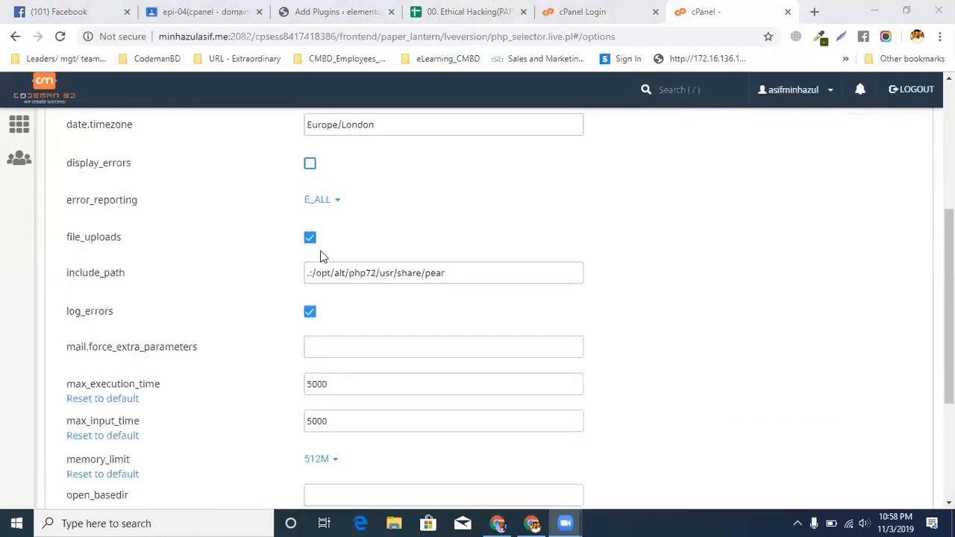
Review the WP_DEBUG and WP_MEMORY_LIMIT lines of the wp-config.php instructions in the setup spreadsheet
left_click(452, 14)
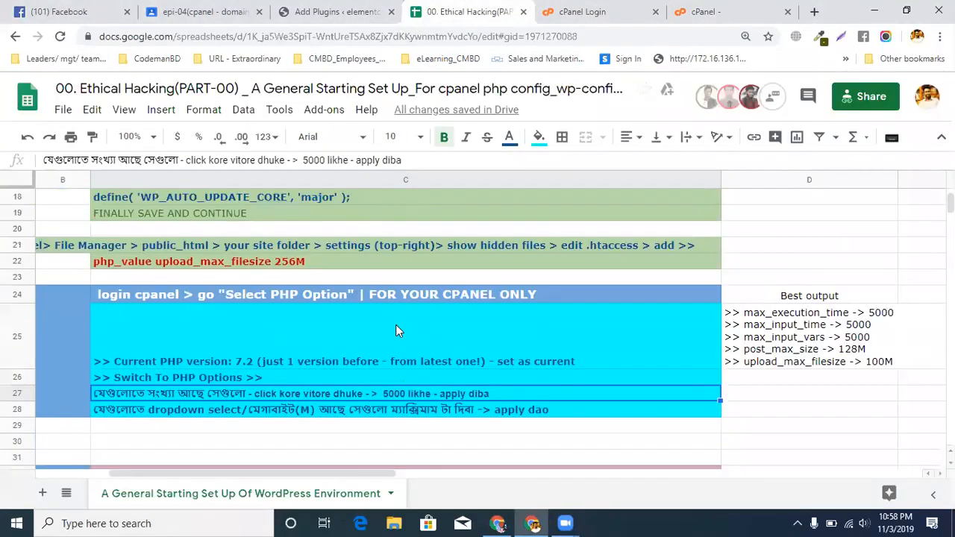
scroll(373, 332, "up", 7)
left_click(165, 313)
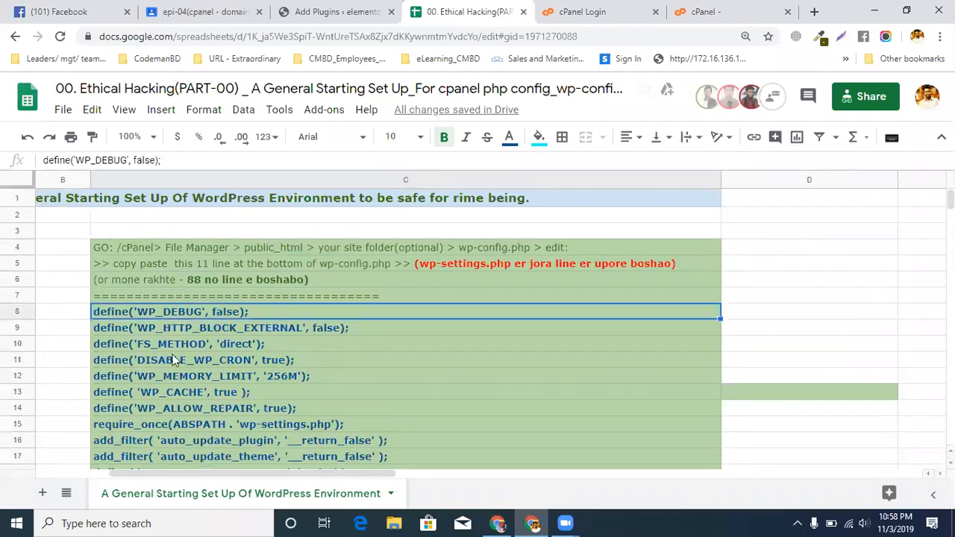
left_click(264, 381)
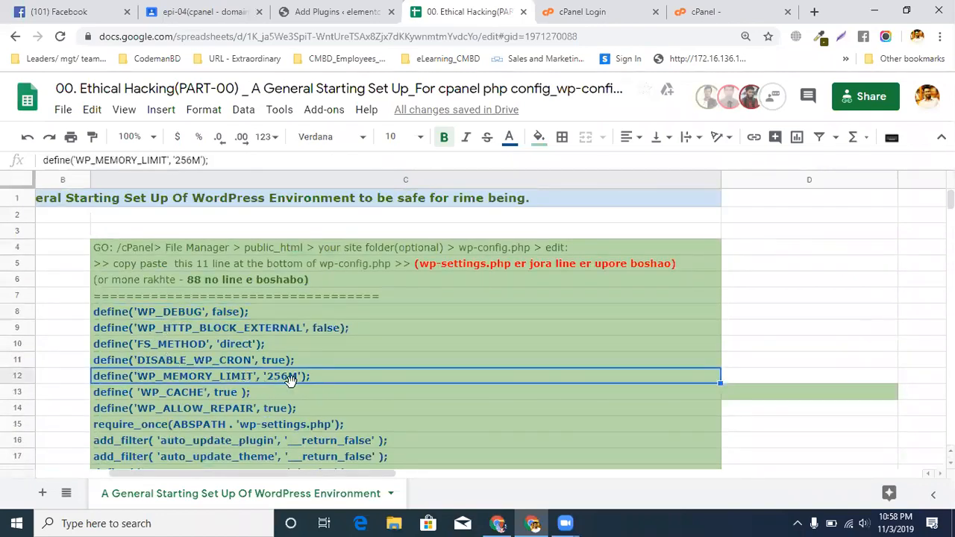
Return to cPanel's PHP options and check the memory_limit choices, reselecting 512M
left_click(583, 15)
left_click(693, 6)
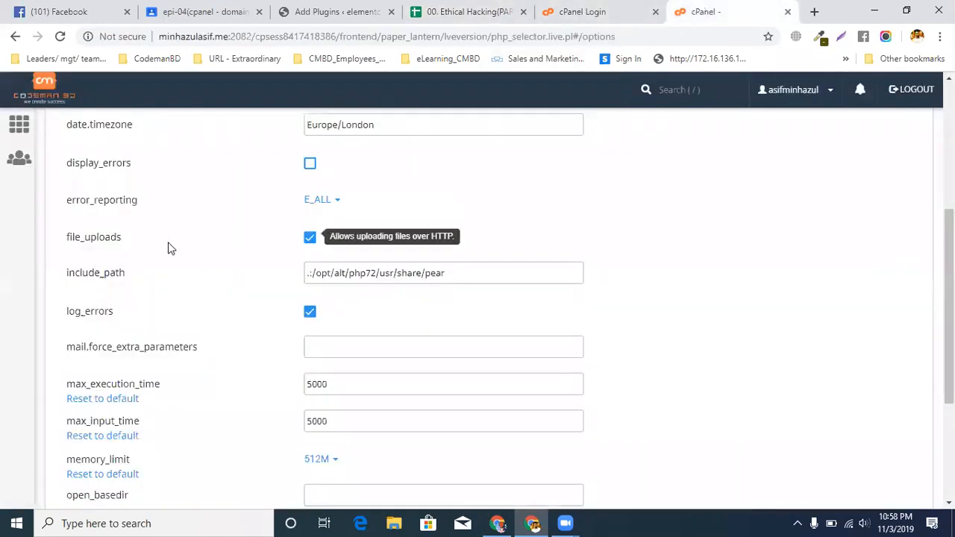
scroll(171, 246, "up", 3)
scroll(67, 391, "down", 3)
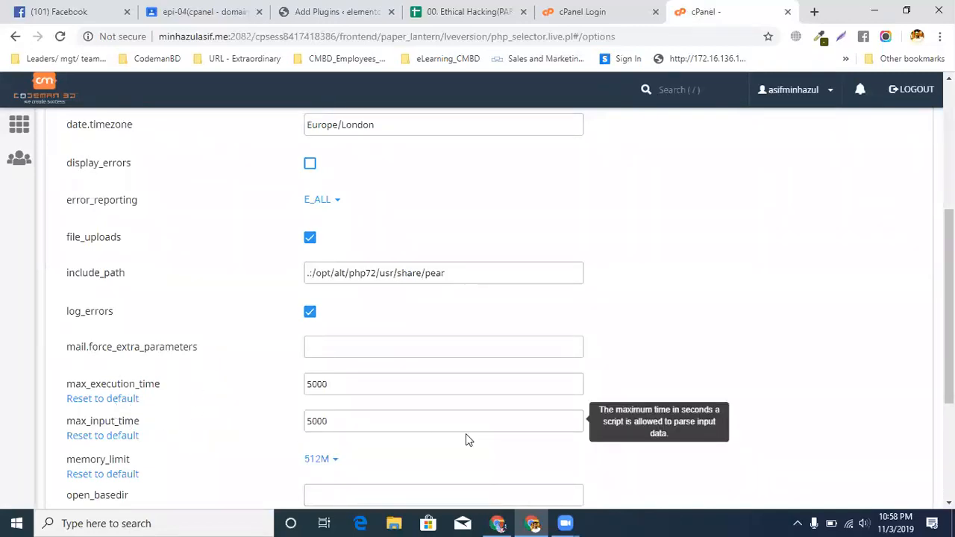
left_click(317, 459)
scroll(420, 448, "down", 3)
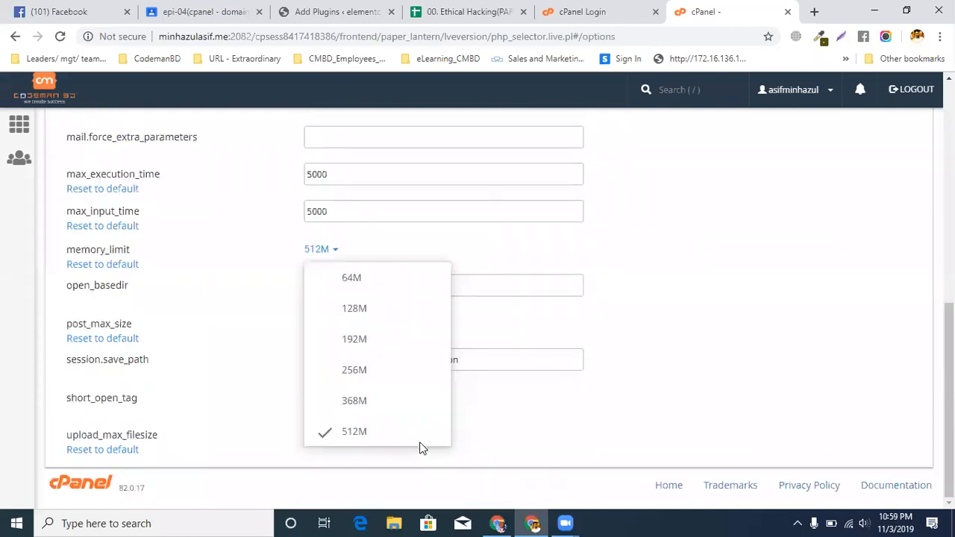
left_click(356, 441)
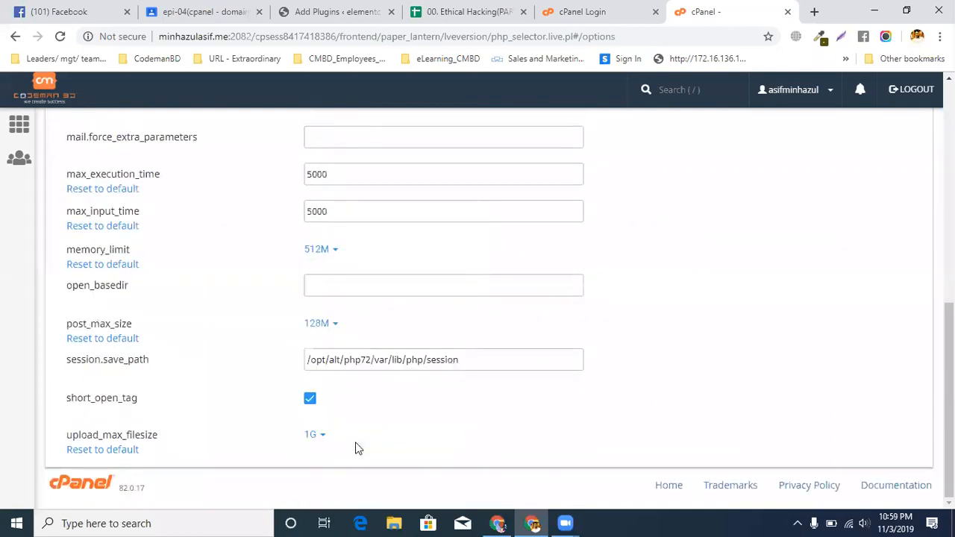
Compare the spreadsheet's WP_MEMORY_LIMIT line with the PHP options, and inspect the open_basedir and max_execution_time fields
left_click(440, 11)
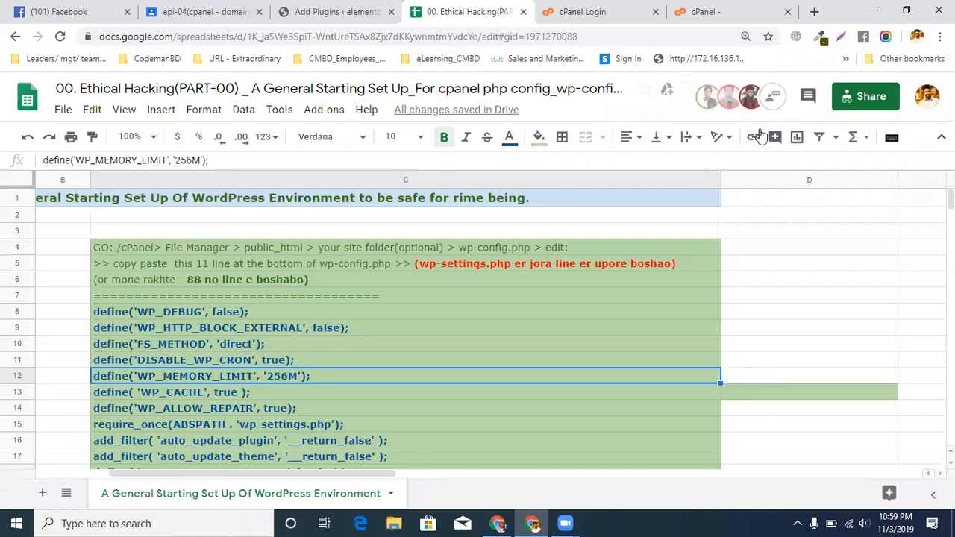
left_click(724, 12)
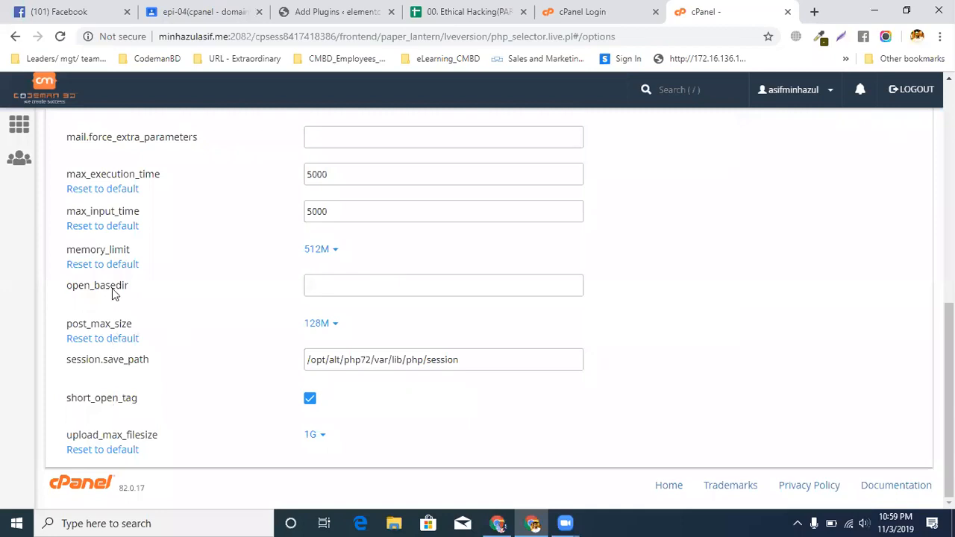
left_click(319, 285)
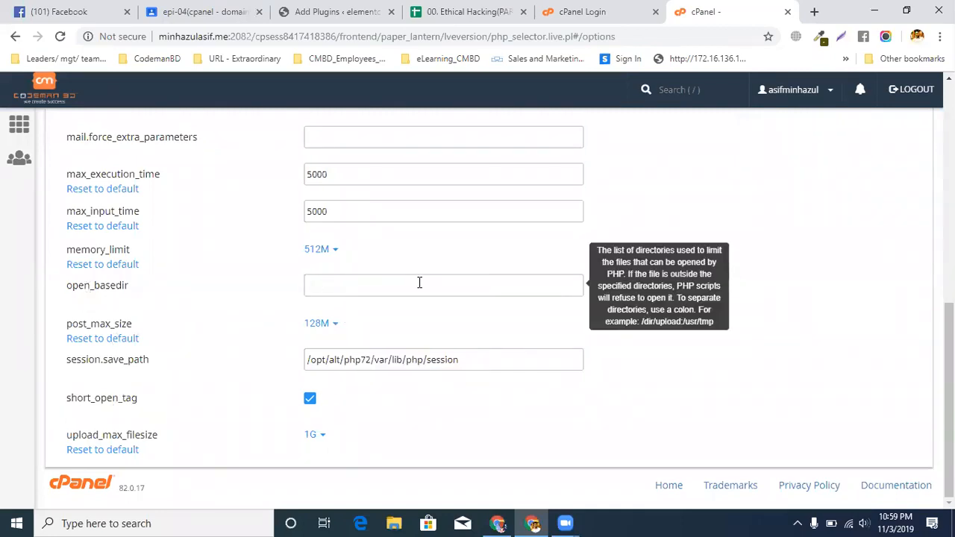
scroll(396, 276, "up", 1)
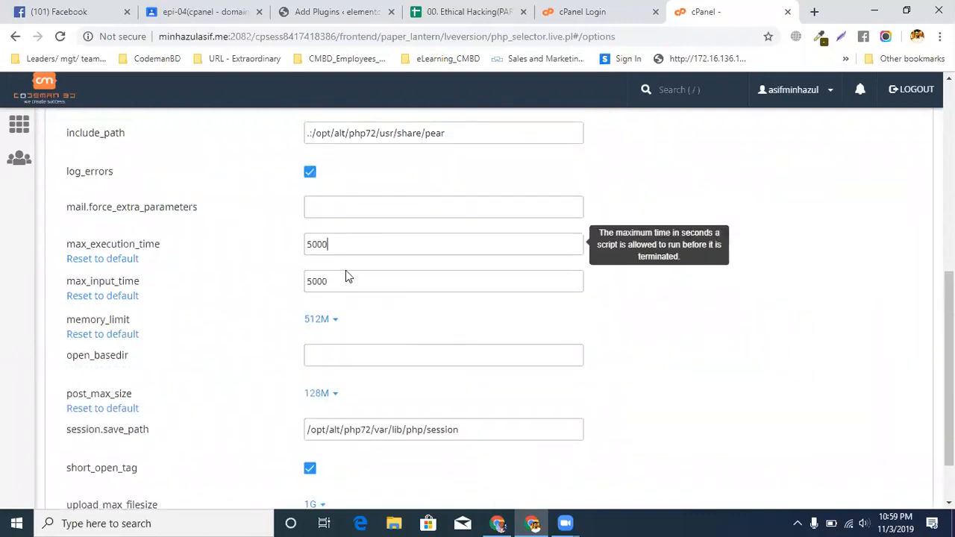
Try to log in to the codemanbd.com cPanel with the account username and password
left_click(583, 11)
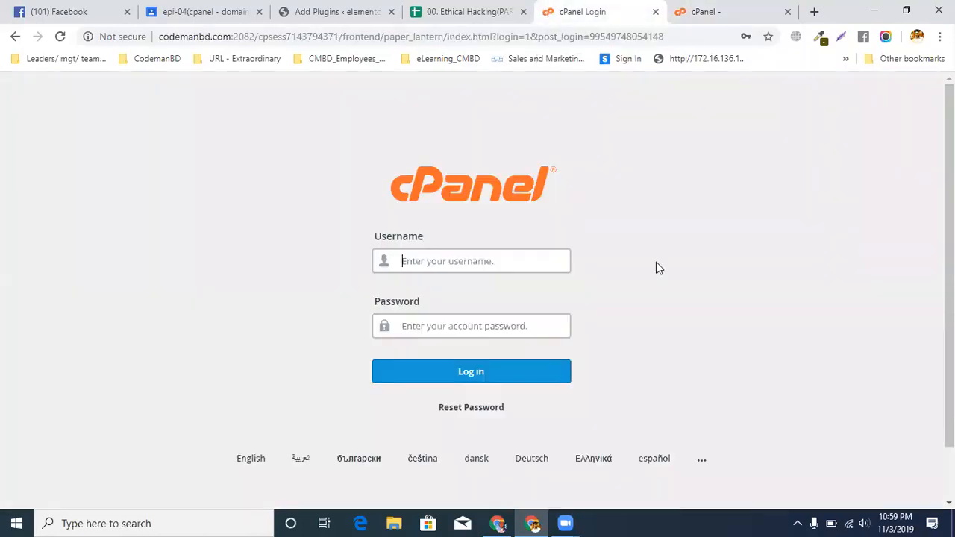
left_click(473, 269)
left_click(457, 301)
left_click(433, 372)
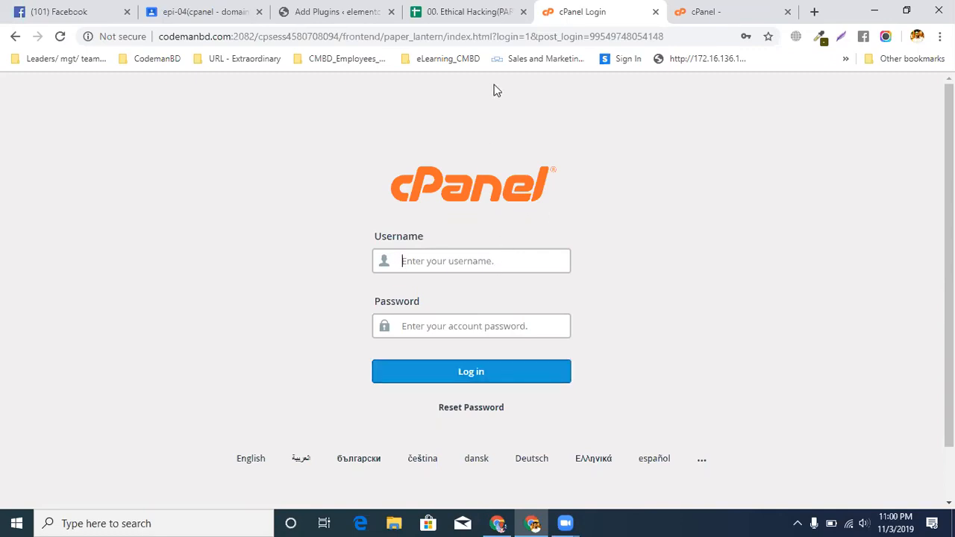
Check the Best output cell beside the Select PHP Option instructions in the setup spreadsheet
left_click(448, 14)
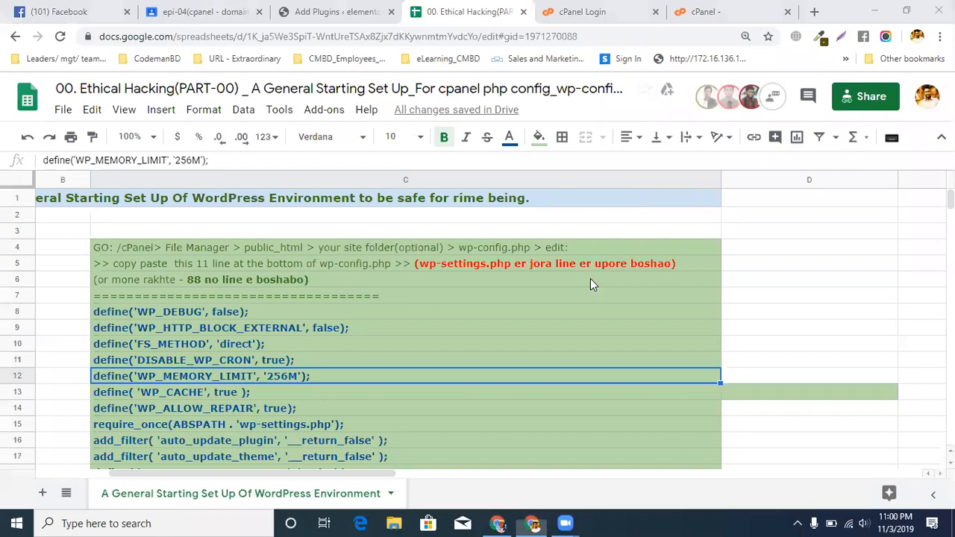
scroll(590, 279, "down", 3)
left_click(797, 418)
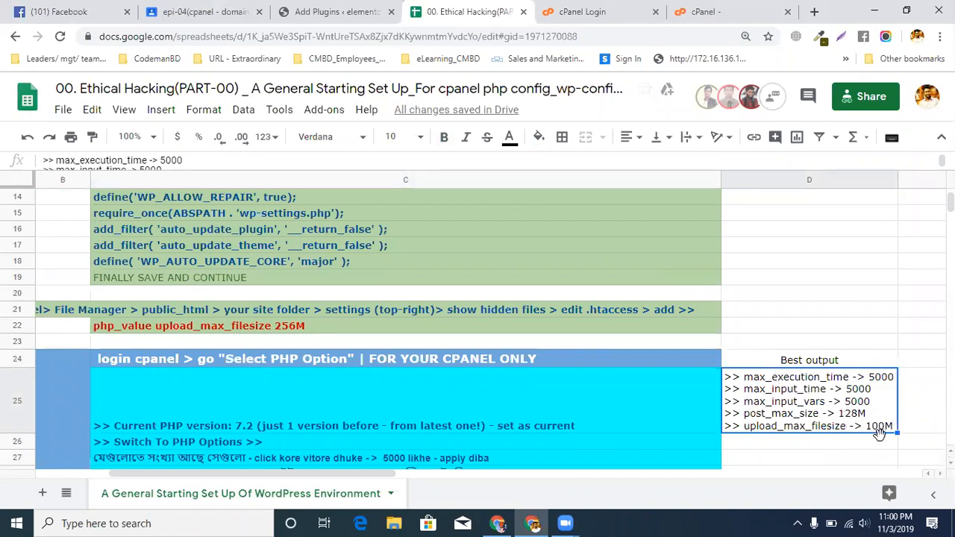
Return to cPanel's PHP options and set memory_limit to 128M
left_click(713, 11)
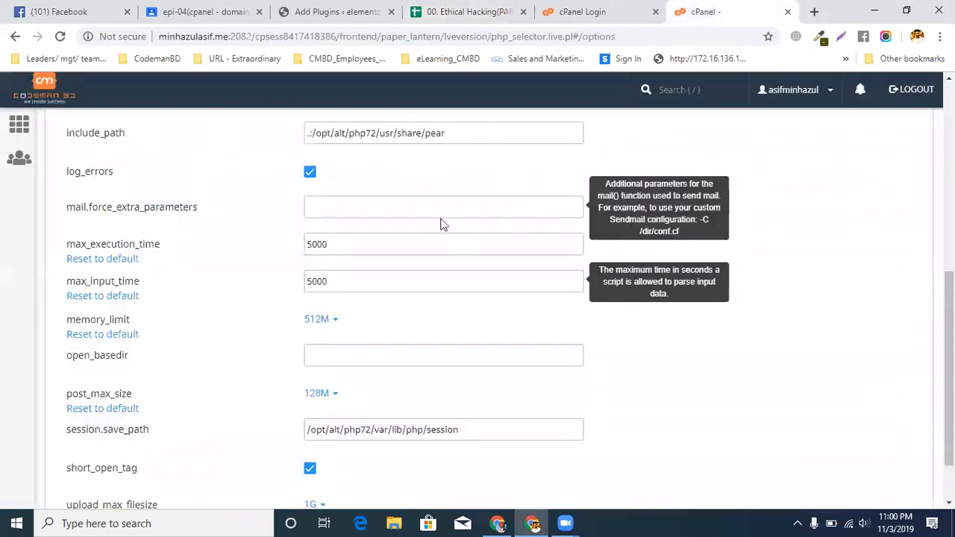
scroll(429, 239, "down", 2)
left_click(320, 254)
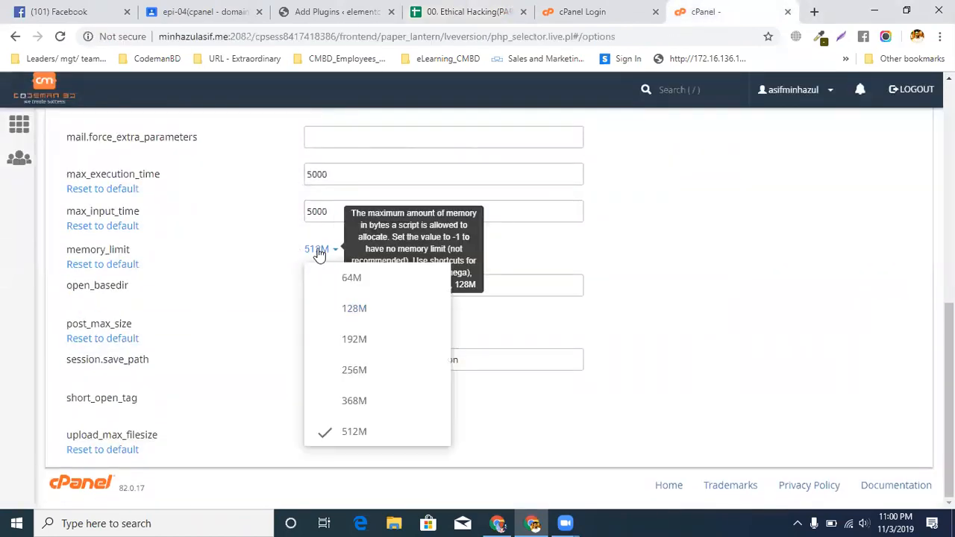
left_click(366, 318)
Examine the available values for post_max_size, upload_max_filesize and memory_limit in the PHP options
left_click(325, 329)
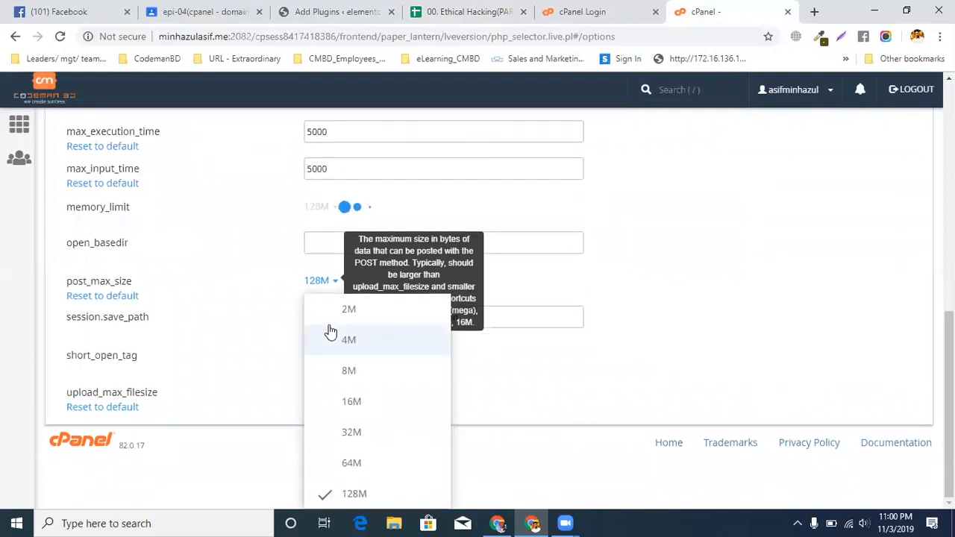
left_click(648, 316)
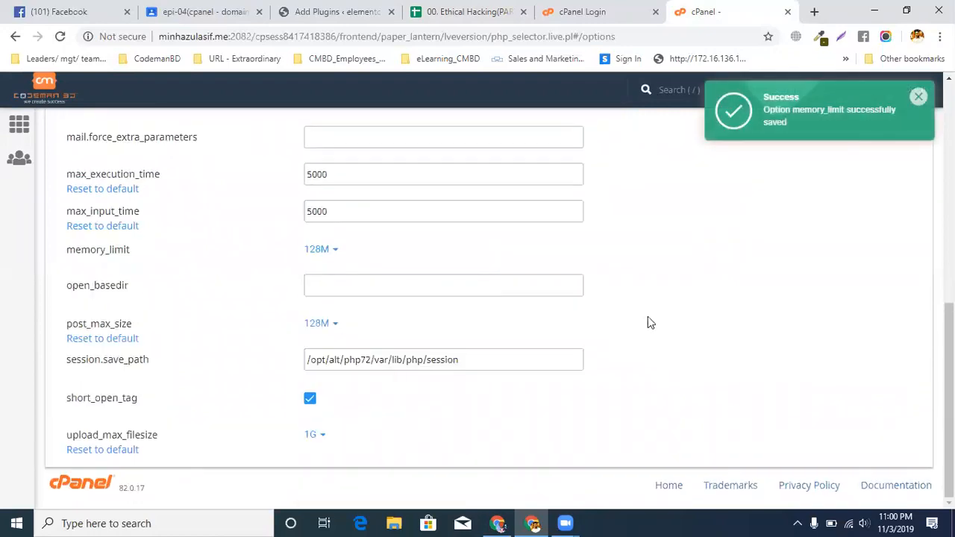
left_click(311, 435)
scroll(482, 305, "down", 3)
scroll(535, 259, "up", 1)
left_click(536, 259)
scroll(536, 259, "up", 1)
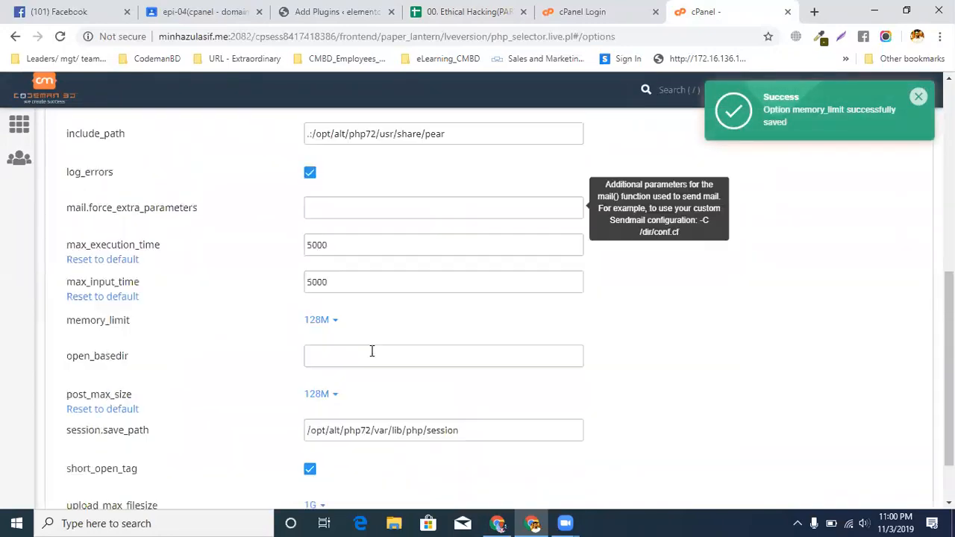
scroll(371, 352, "down", 1)
left_click(321, 250)
left_click(321, 254)
left_click(321, 328)
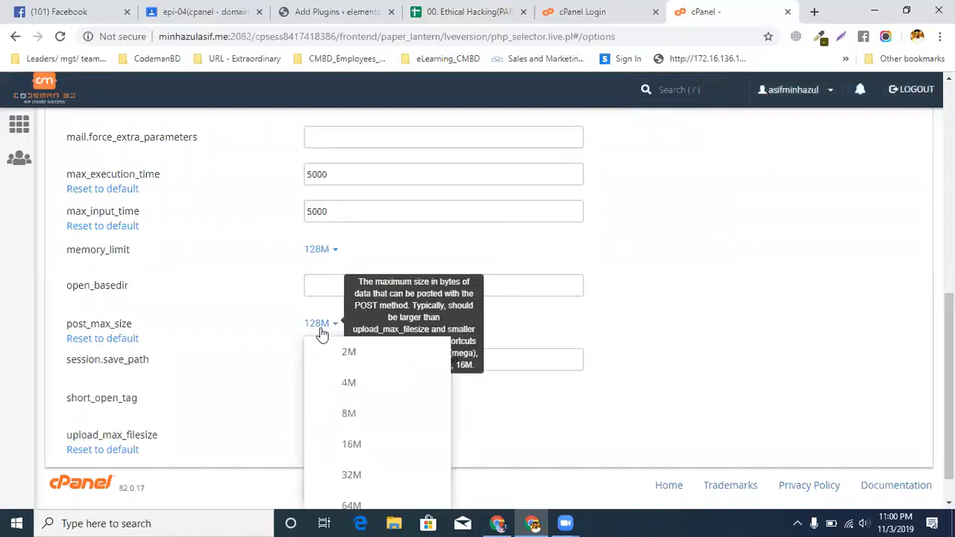
left_click(312, 214)
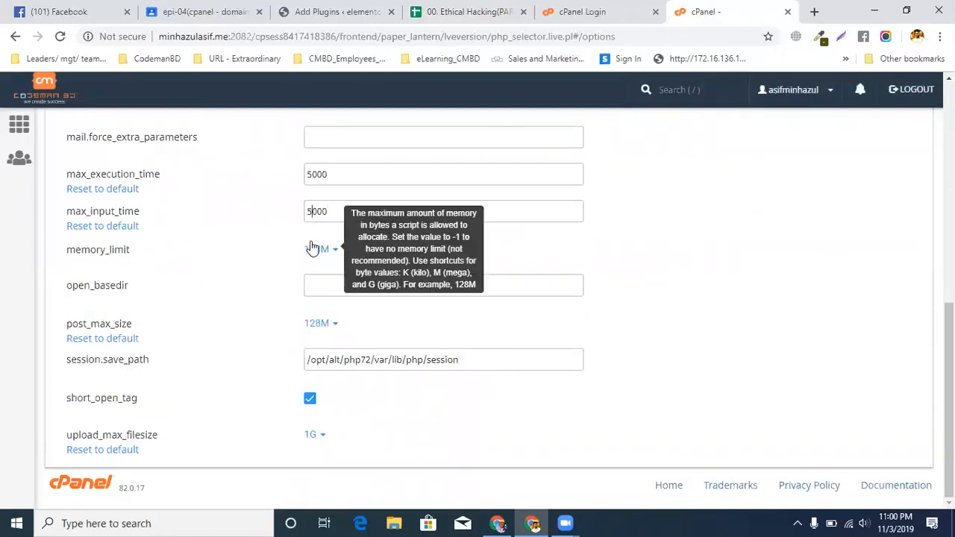
Set memory_limit to 512M and recheck its list of available values
left_click(312, 249)
left_click(362, 436)
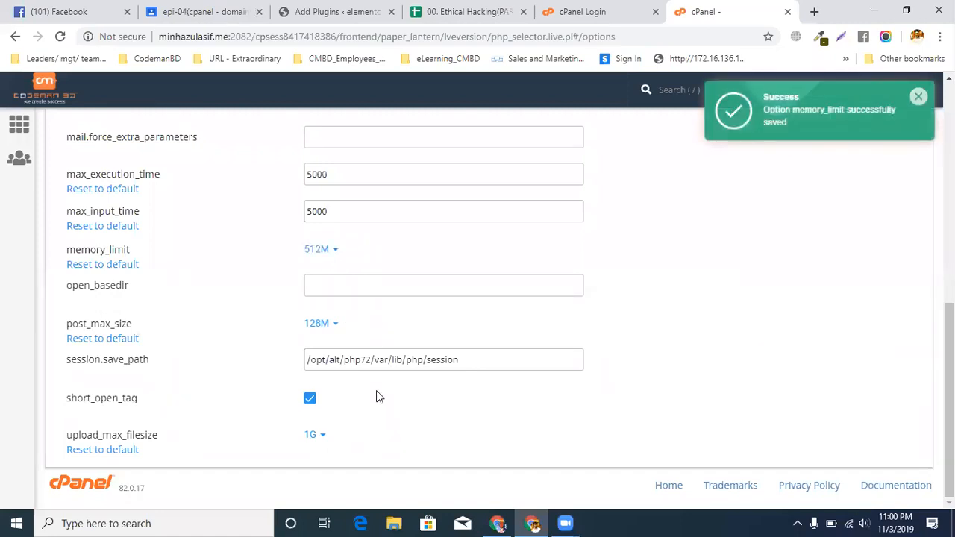
left_click(316, 249)
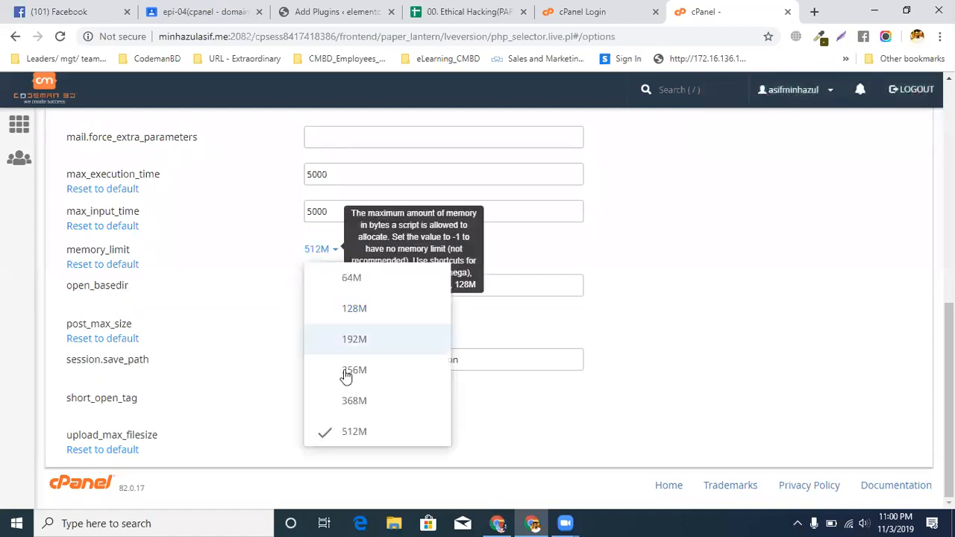
left_click(710, 290)
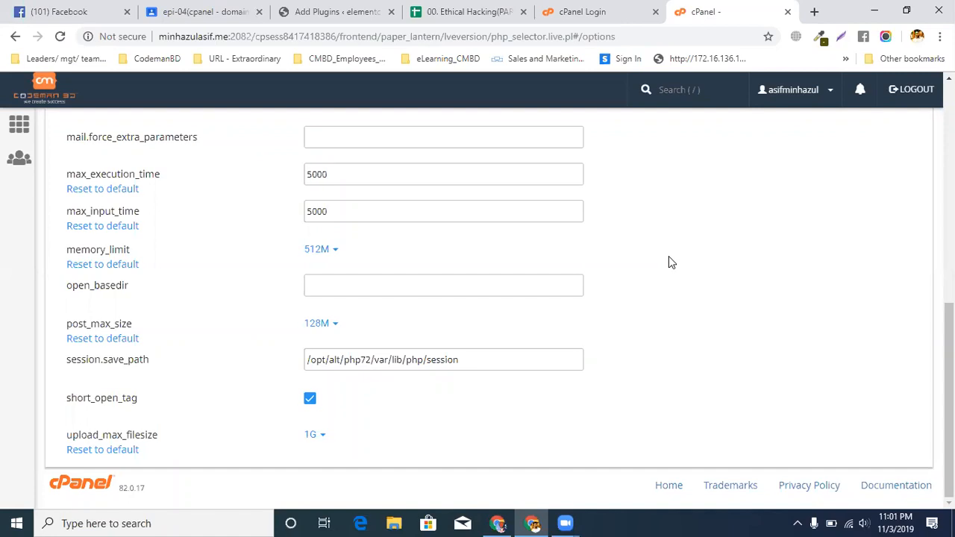
Open zoom.us in a new browser tab
left_click(815, 11)
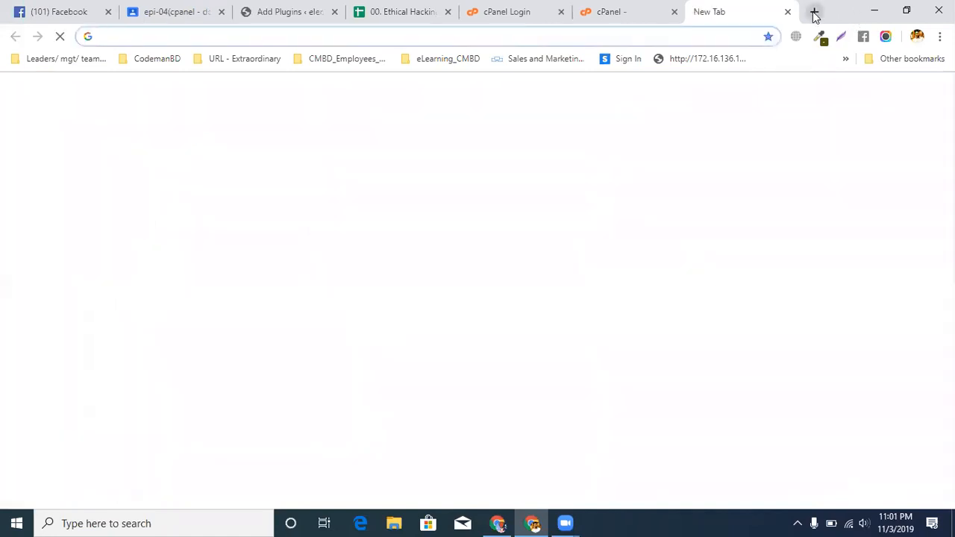
type("zo")
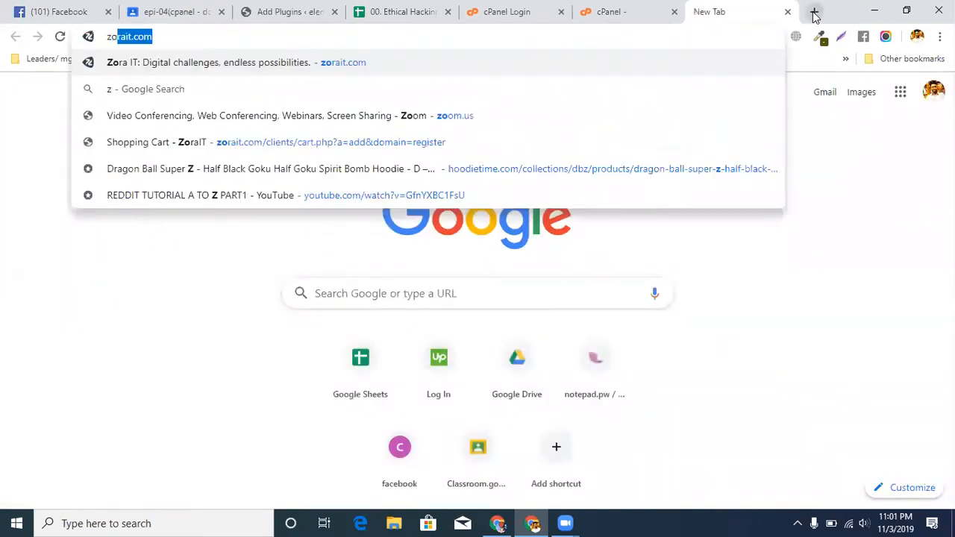
type("om")
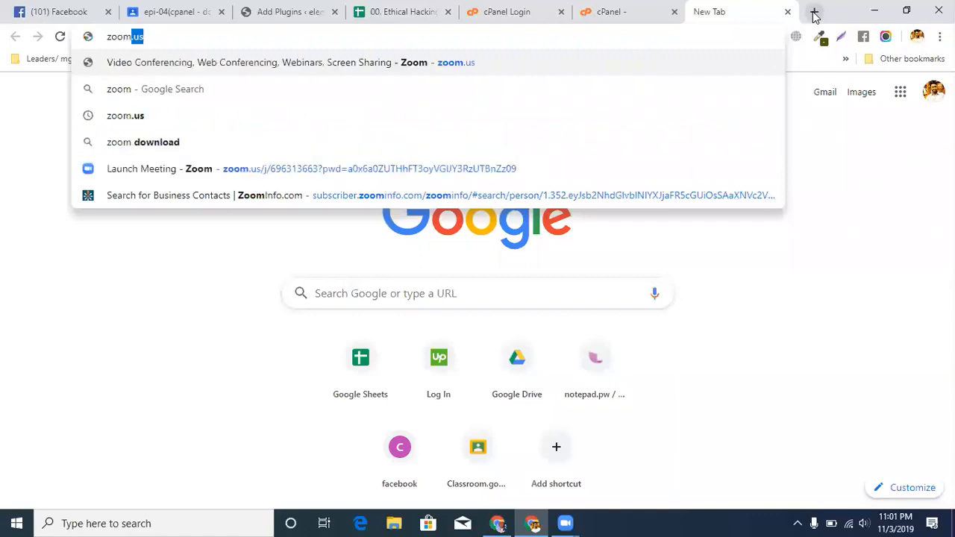
type(".us")
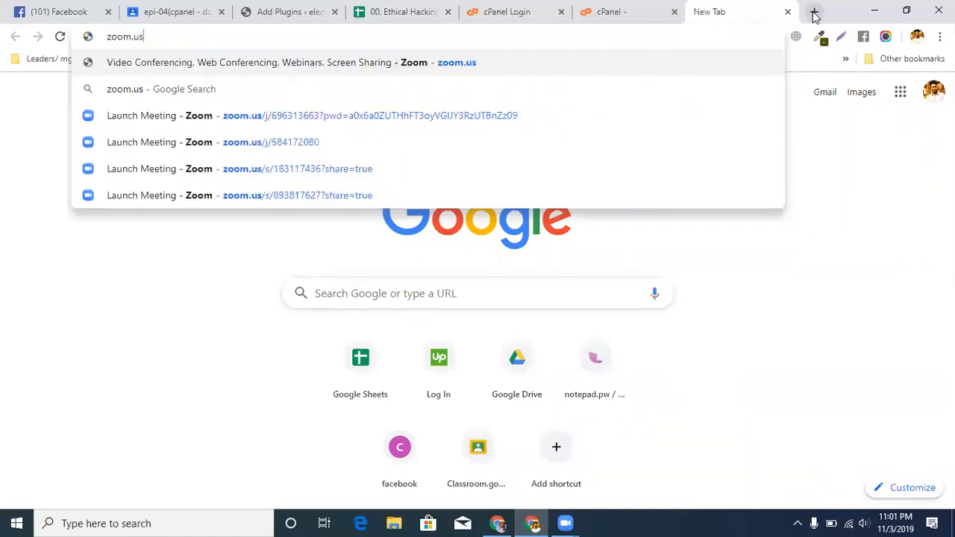
key("Return")
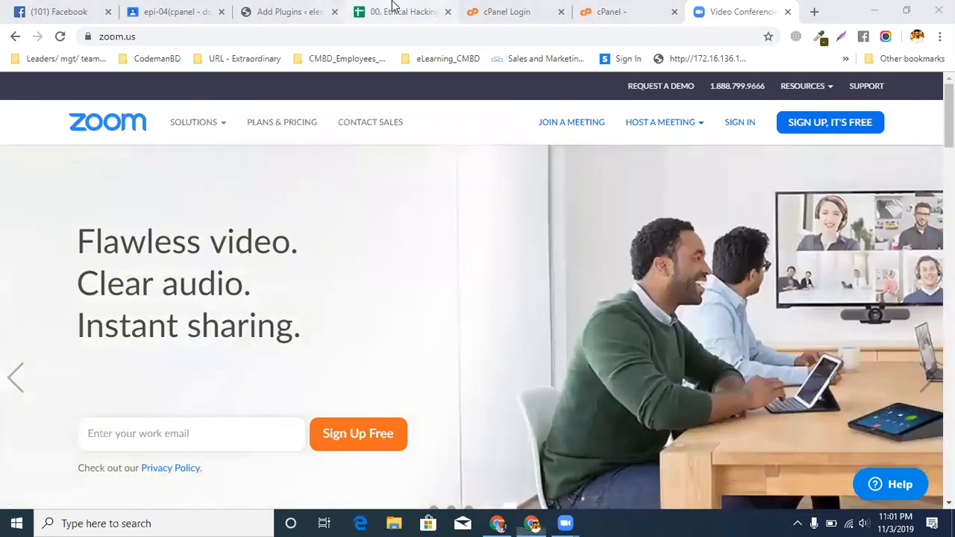
Return to the setup spreadsheet and review the block of wp-config.php lines from WP_DEBUG to WP_AUTO_UPDATE_CORE
left_click(394, 9)
scroll(297, 295, "up", 3)
left_click_drag(191, 261, 169, 428)
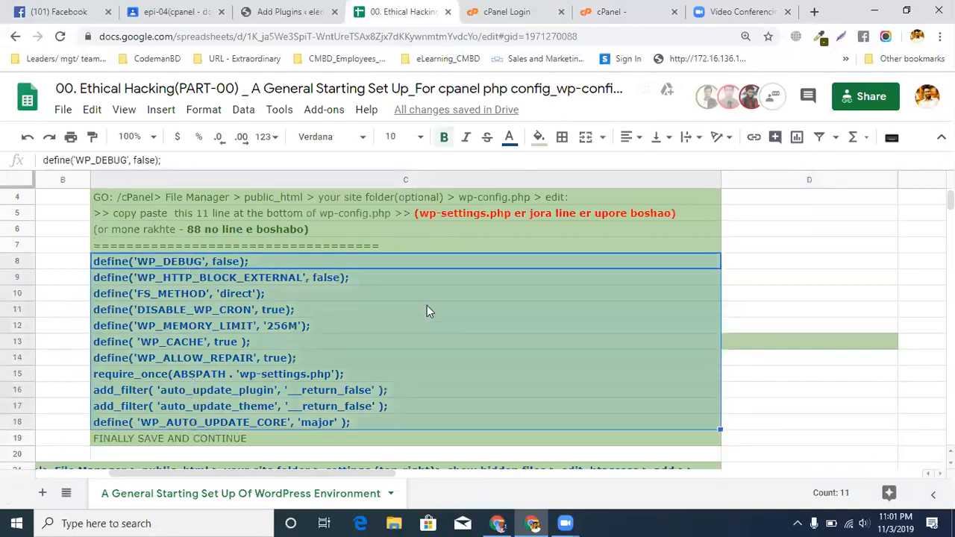
Review the spreadsheet's Select PHP Option instructions and the entry for installing the Easy Updates Manager plugin
scroll(333, 353, "down", 5)
left_click_drag(342, 333, 348, 424)
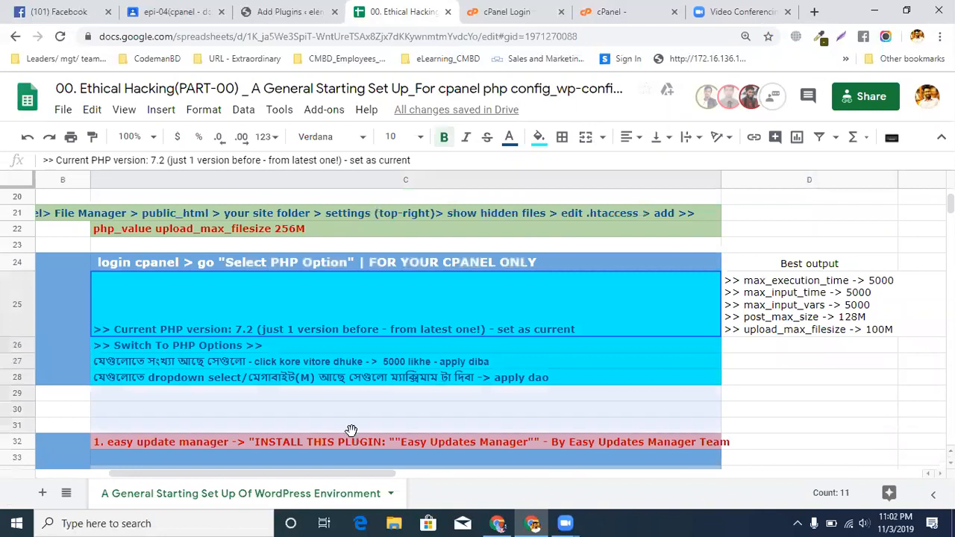
left_click(374, 398)
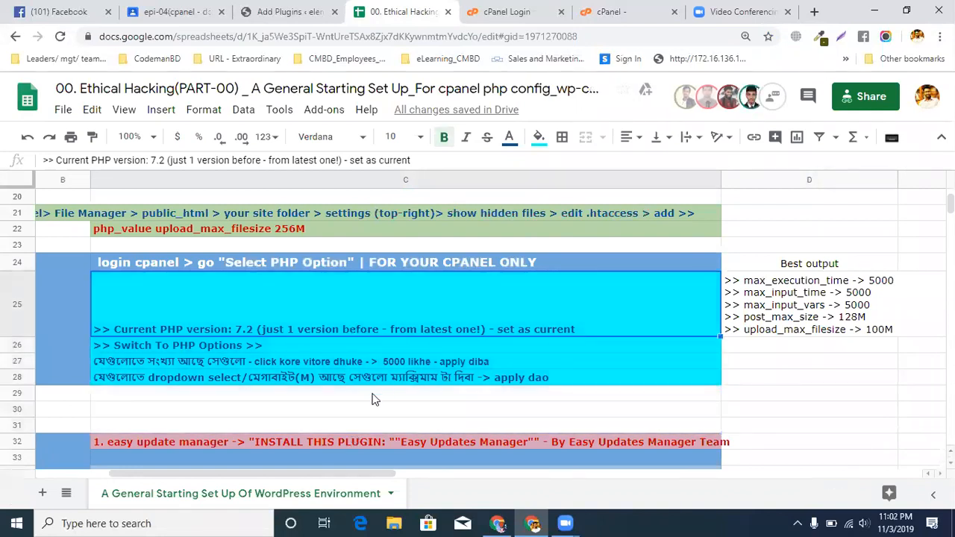
left_click_drag(375, 377, 389, 294)
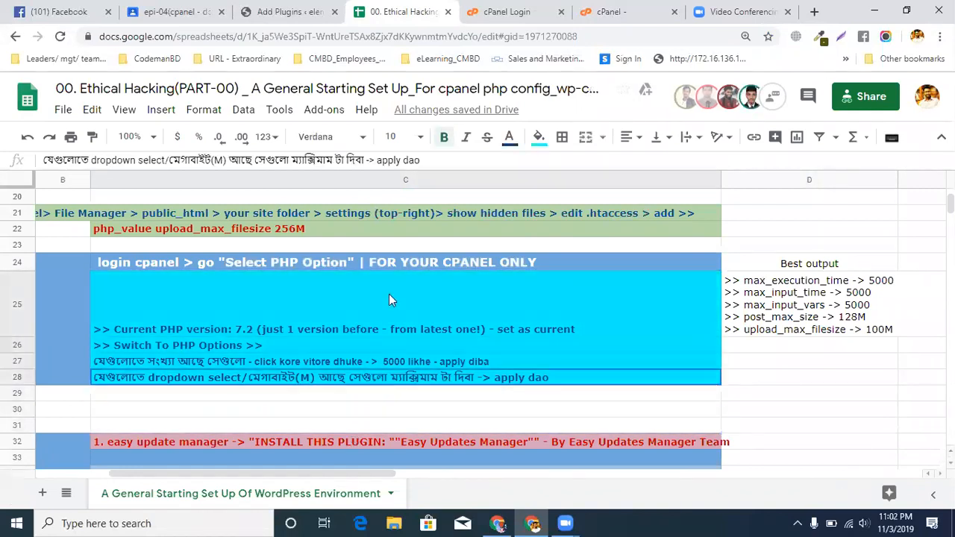
scroll(390, 328, "up", 5)
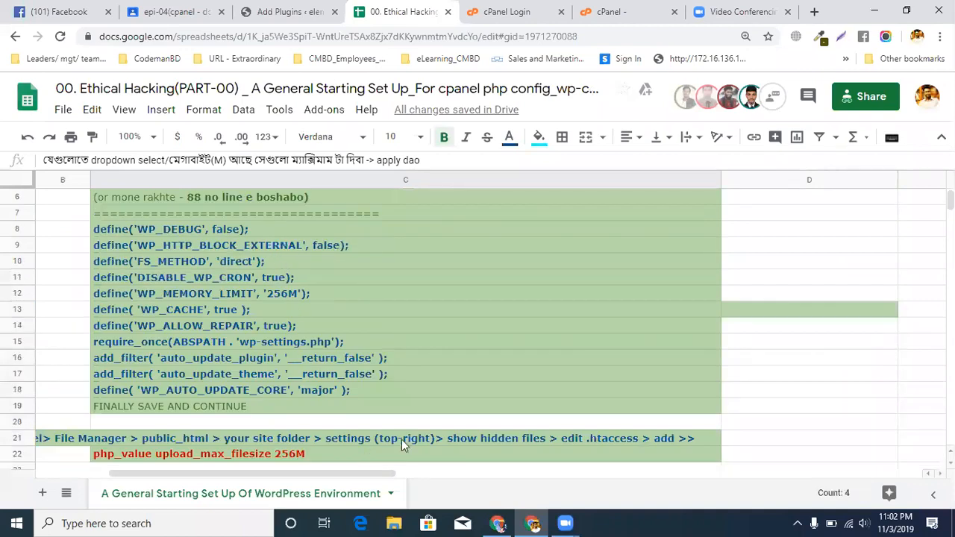
scroll(409, 441, "down", 5)
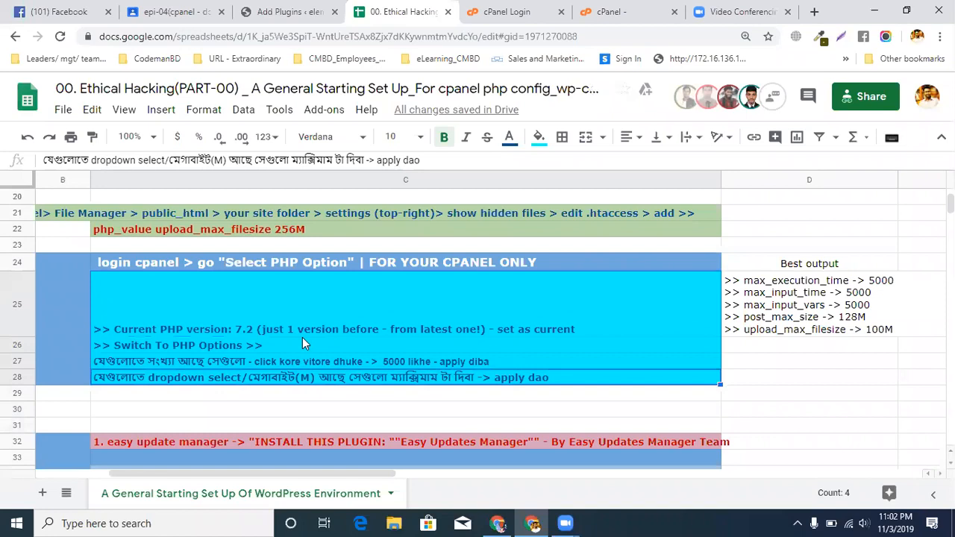
scroll(302, 337, "down", 2)
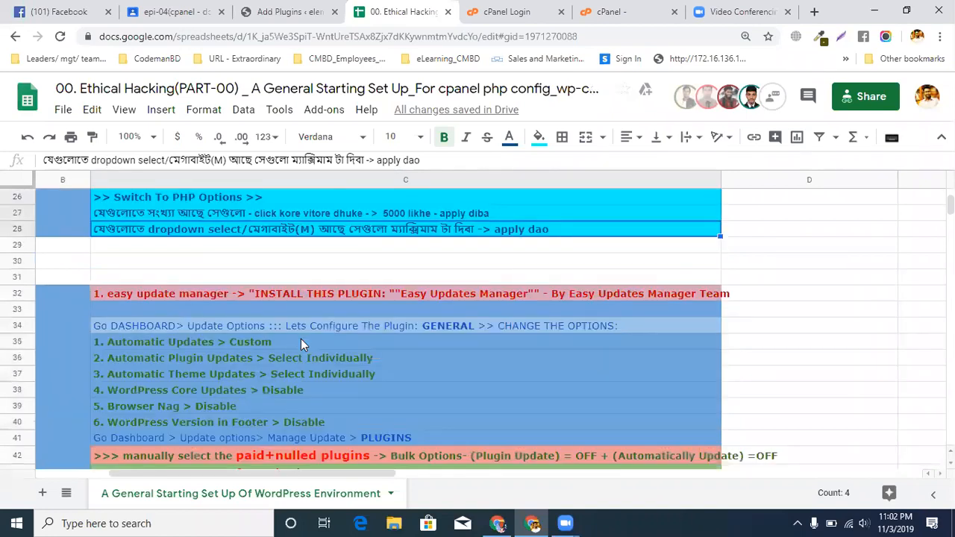
left_click(362, 293)
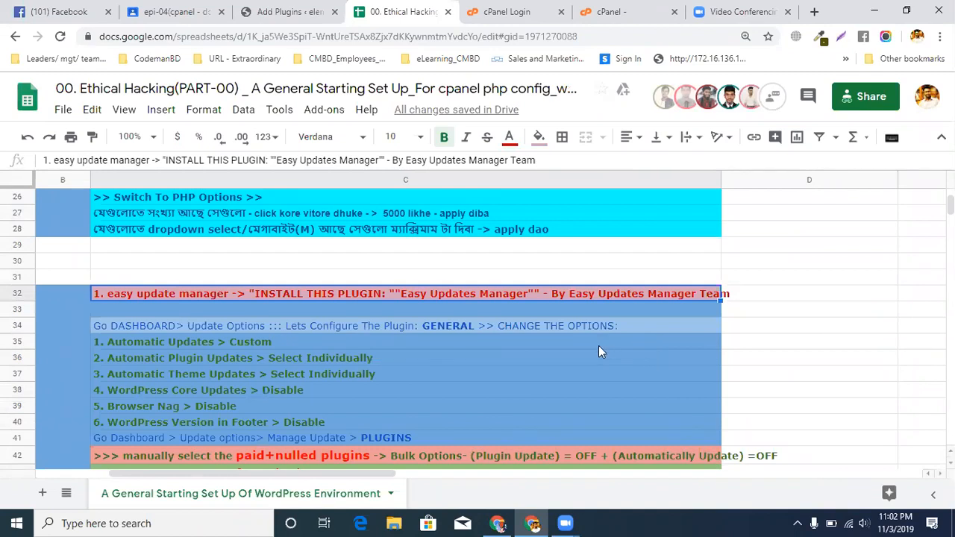
In the tab showing Zoom's site, search Google for "elementor showcase" and open the Showcase - Elementor result
left_click(742, 12)
left_click(380, 36)
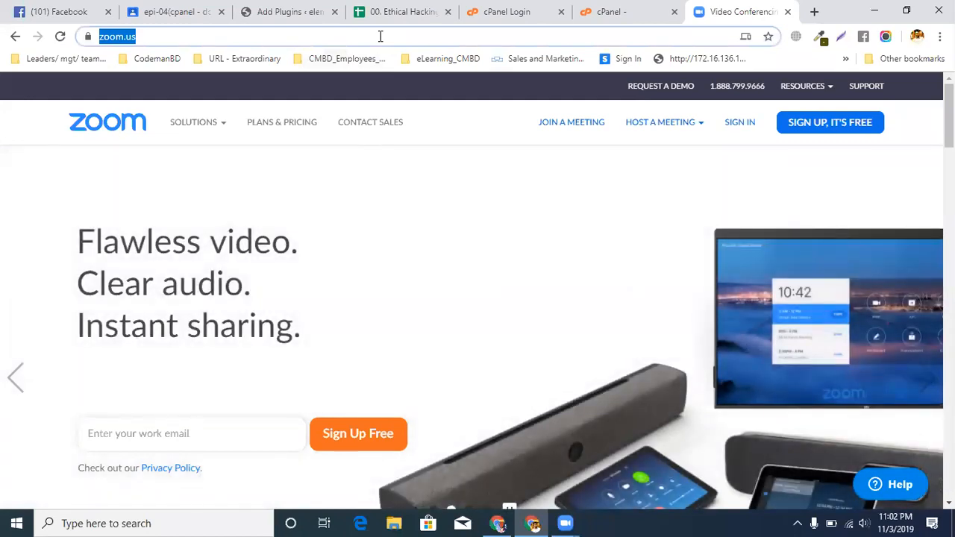
type("elementor ")
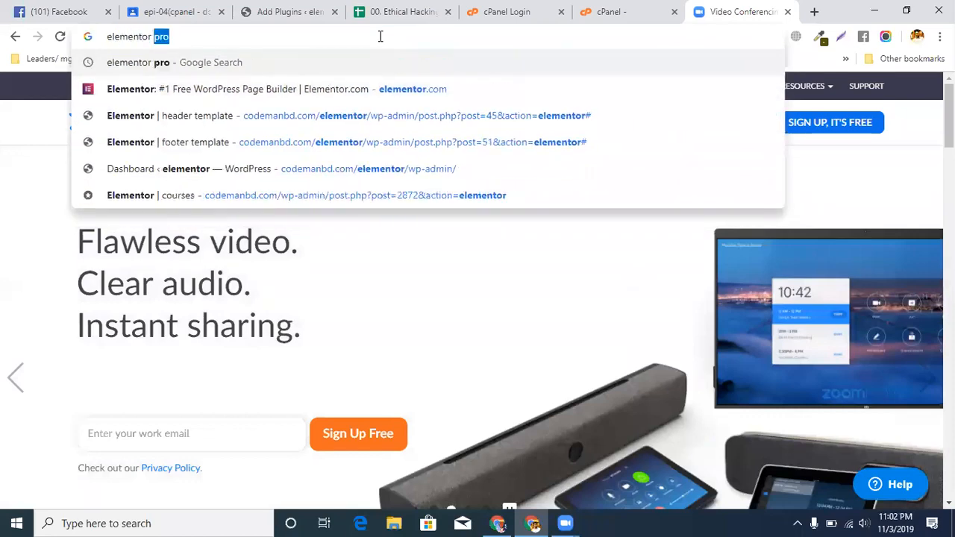
type("showcas")
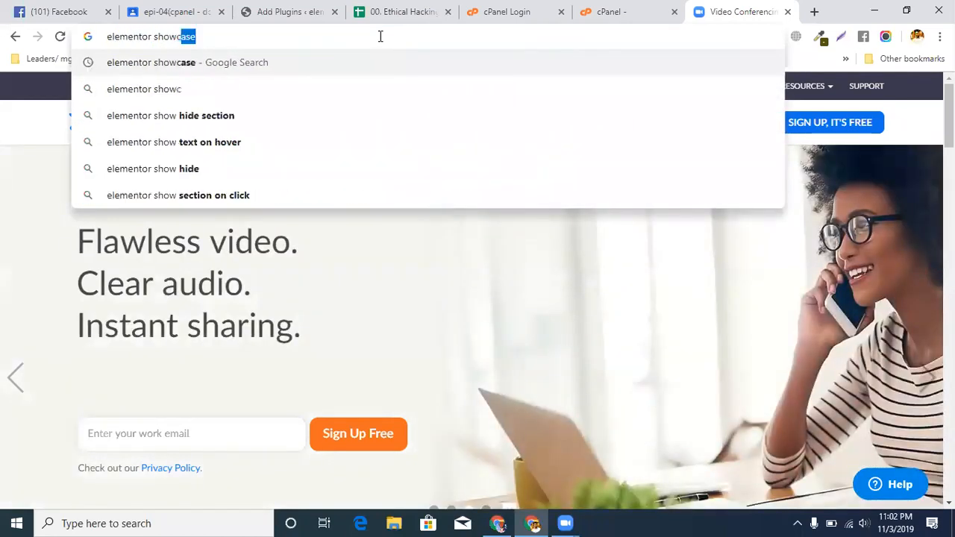
key("Return")
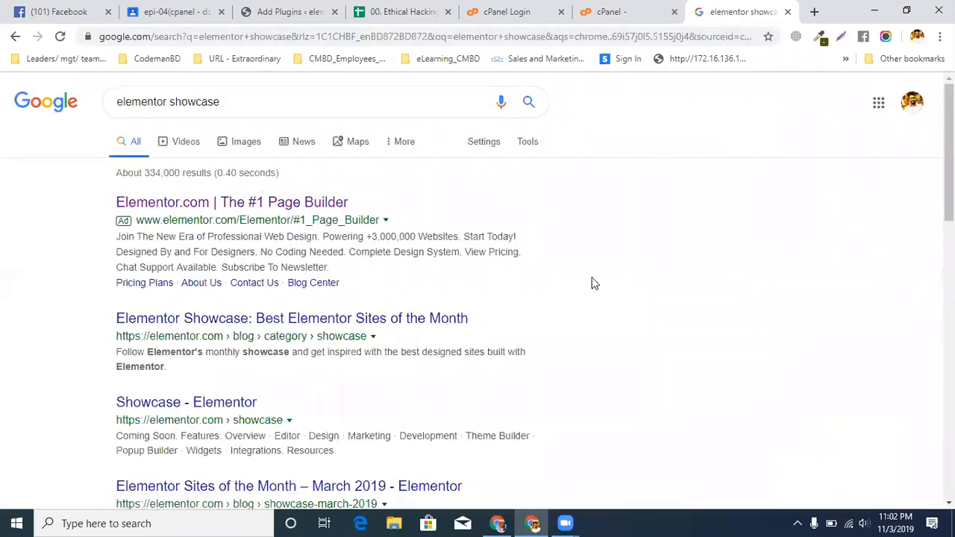
scroll(594, 284, "down", 2)
left_click(207, 268)
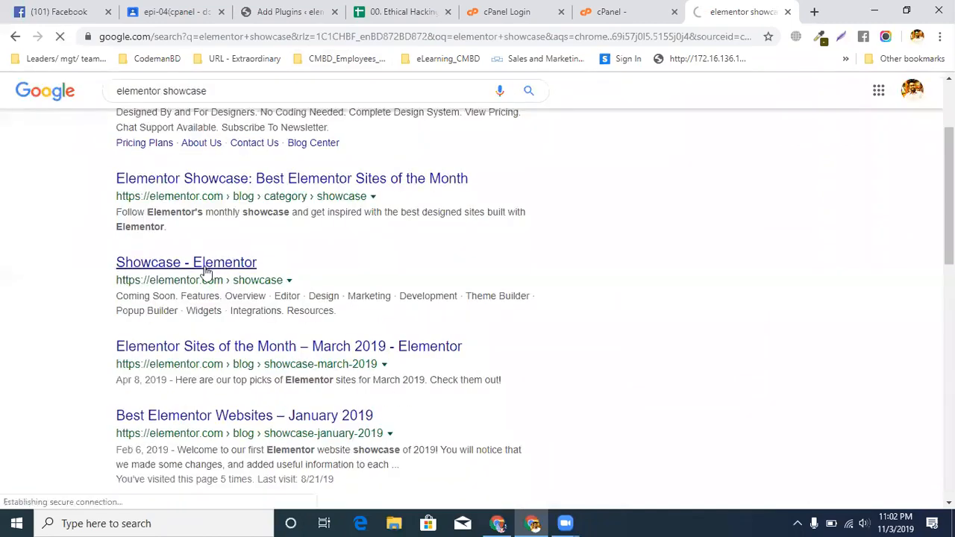
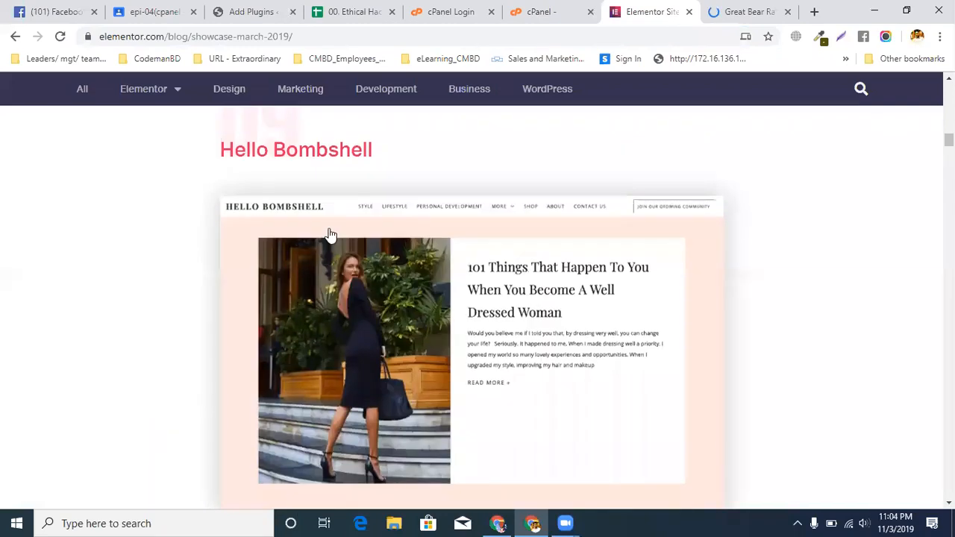
Open the Hello Bombshell site from the March 2019 showcase in a new tab and look over the Pacific Wild entry
left_click(325, 159)
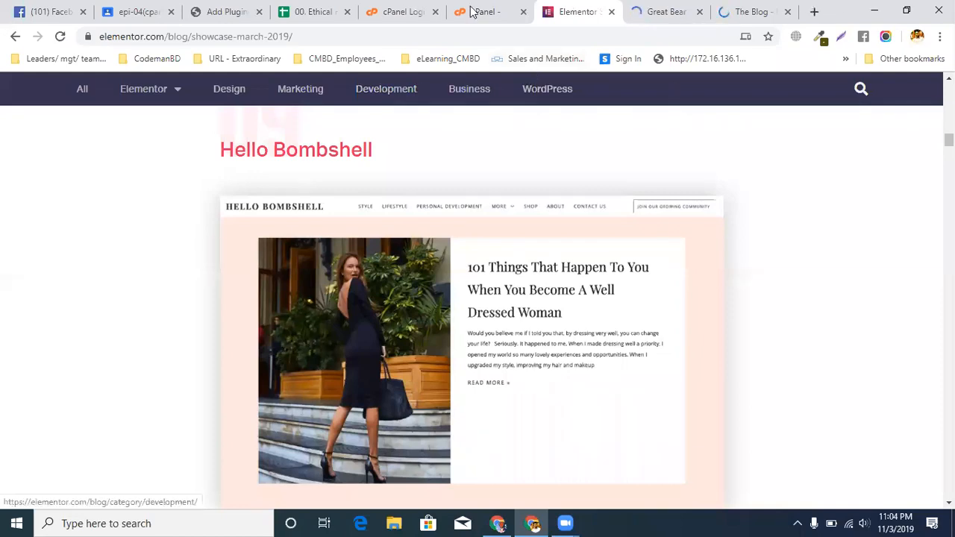
left_click(504, 13)
left_click(571, 11)
scroll(222, 246, "down", 10)
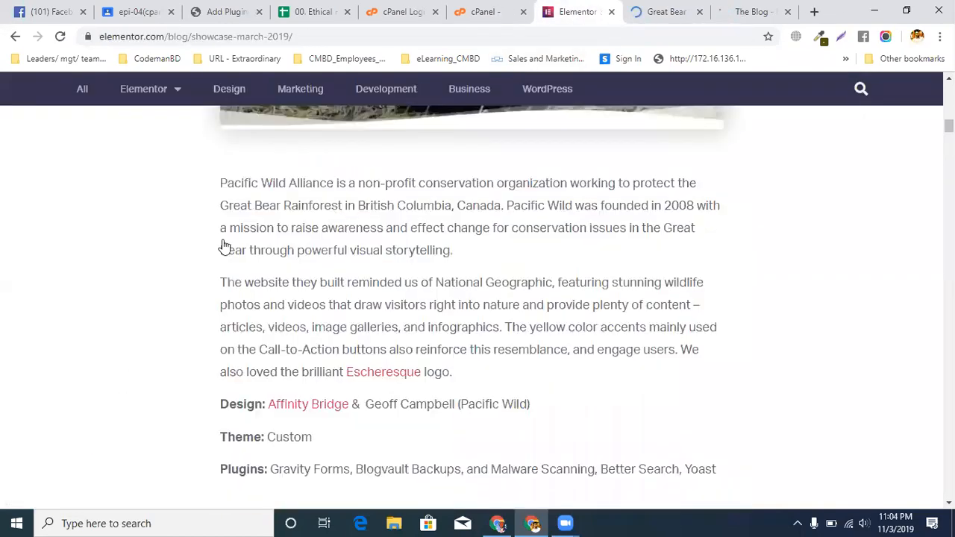
scroll(222, 245, "up", 4)
left_click(199, 35)
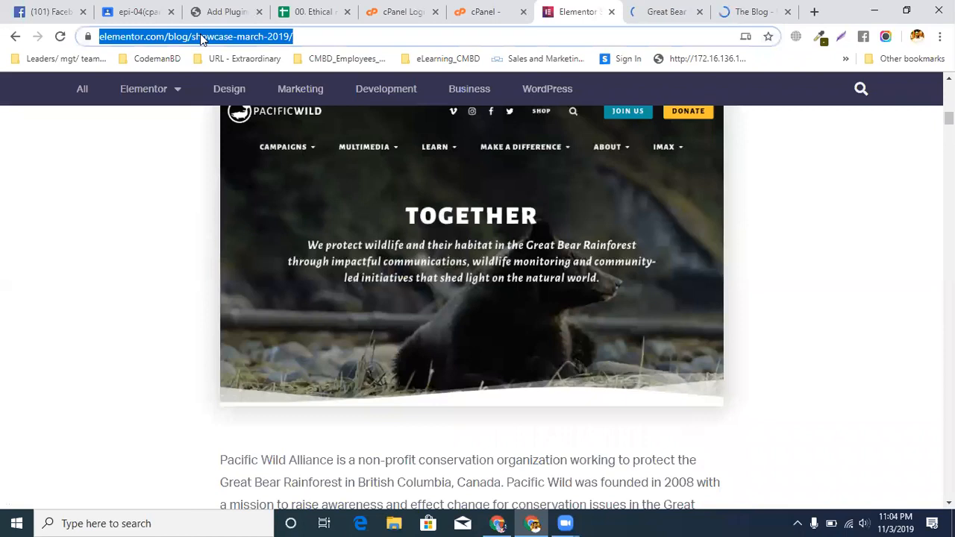
left_click(200, 36)
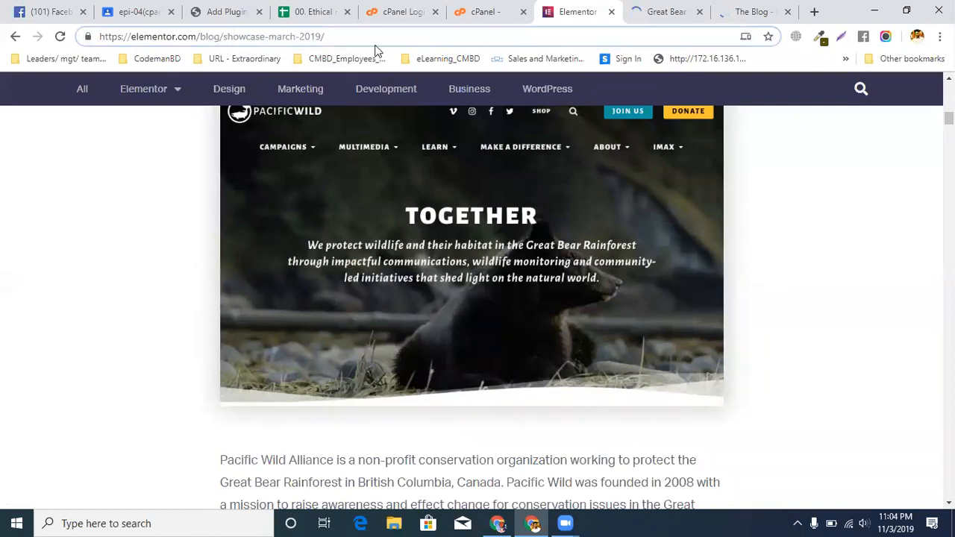
left_click(696, 465)
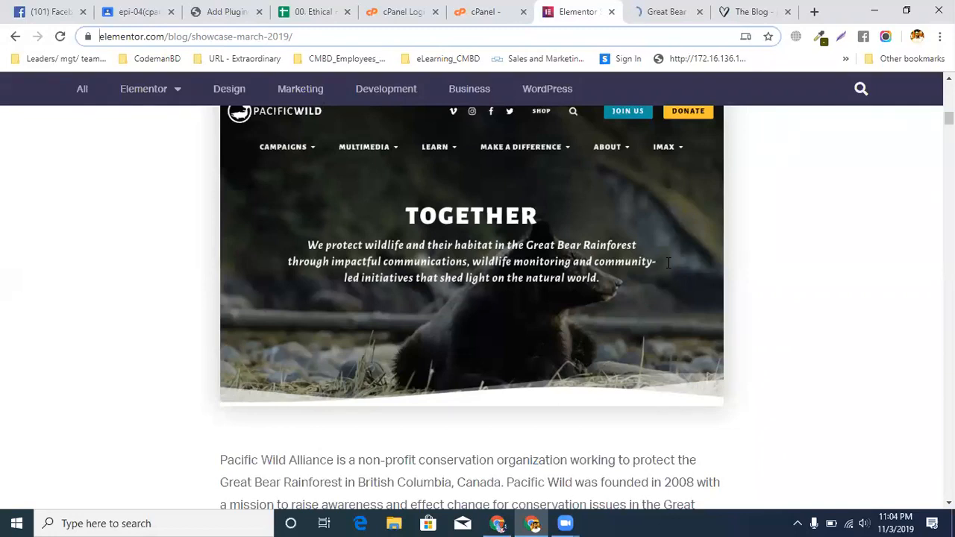
In the tab showing the Pacific Wild site, search Google for "innaki elementor showcase" and look through the results
left_click(663, 11)
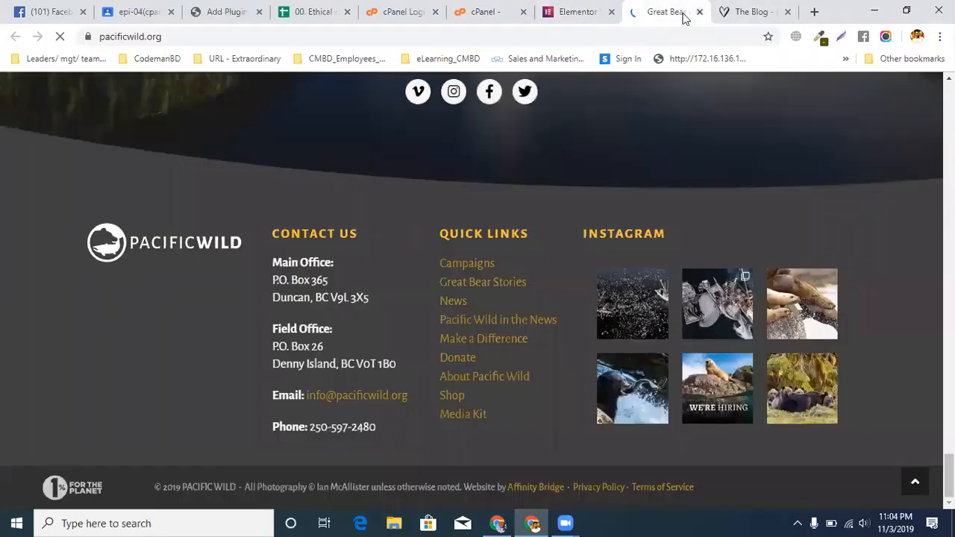
left_click(553, 34)
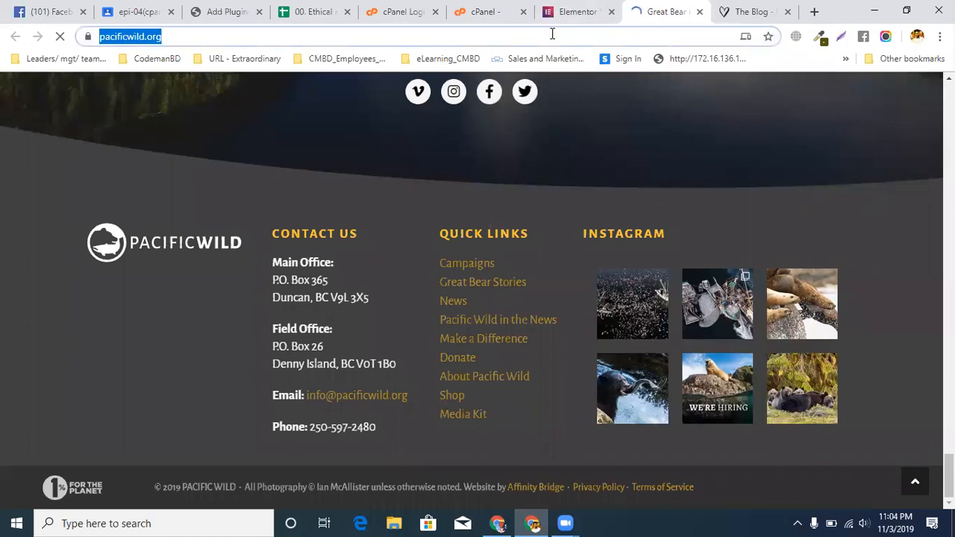
type("innaki")
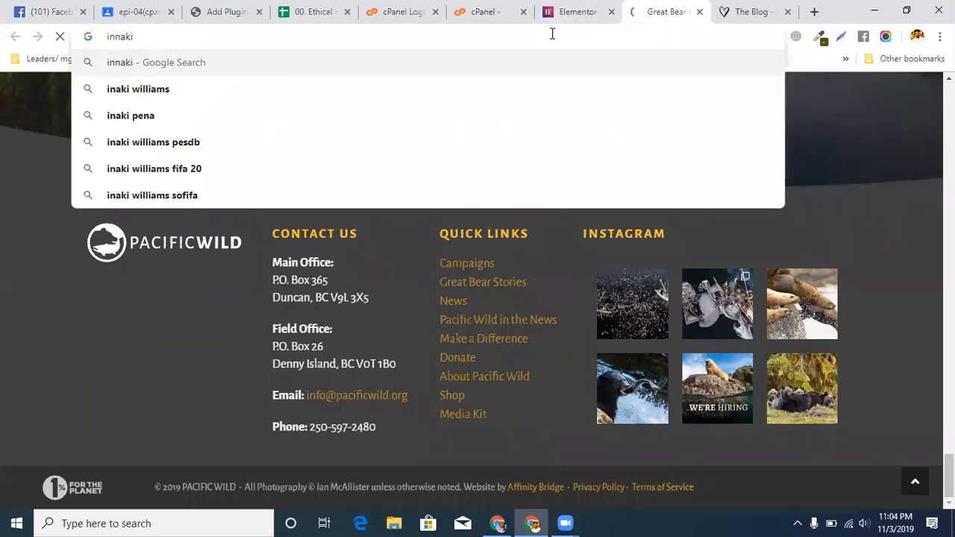
type(" elementor ")
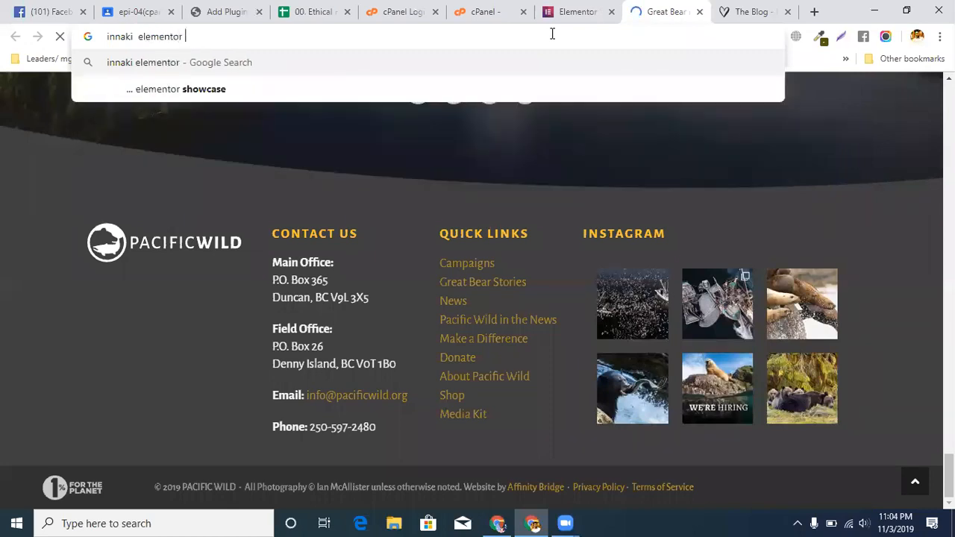
type("showcase")
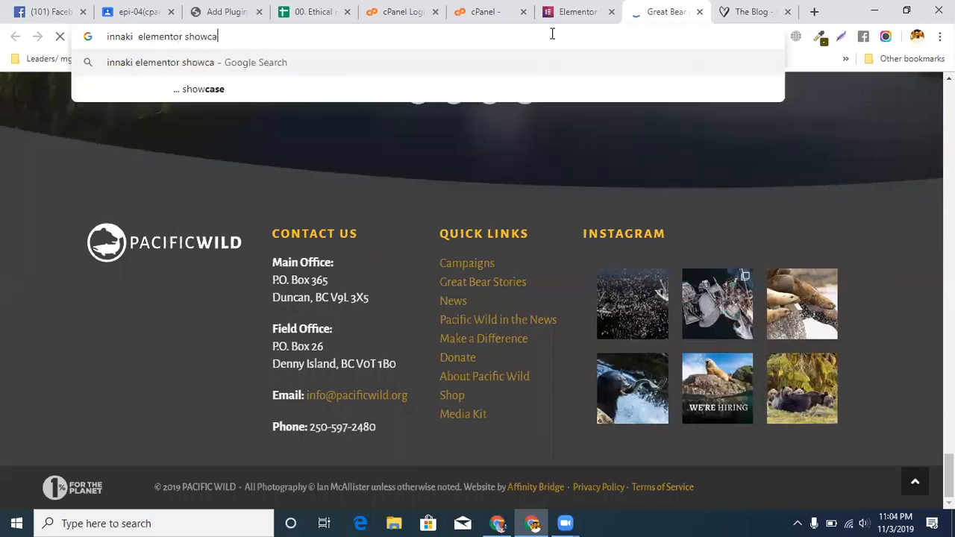
key("Return")
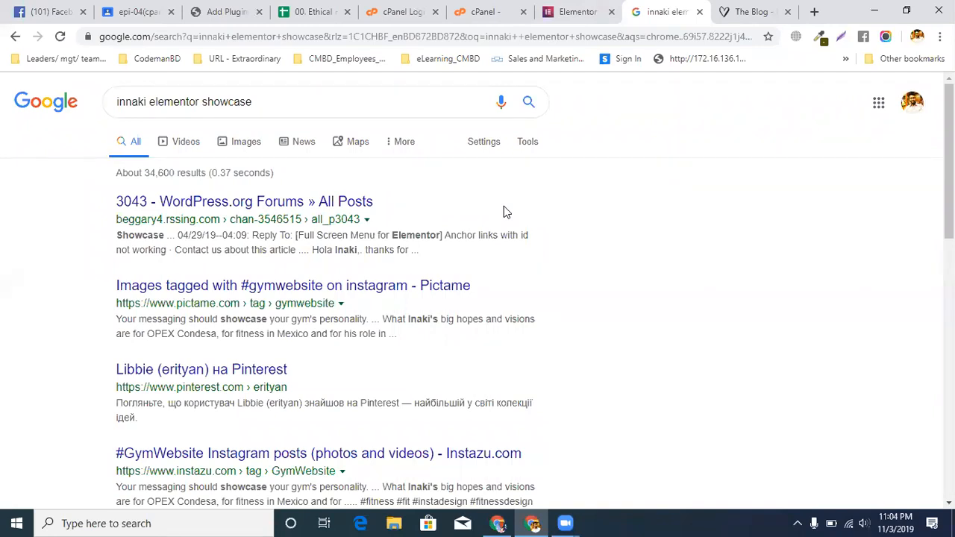
scroll(504, 208, "down", 2)
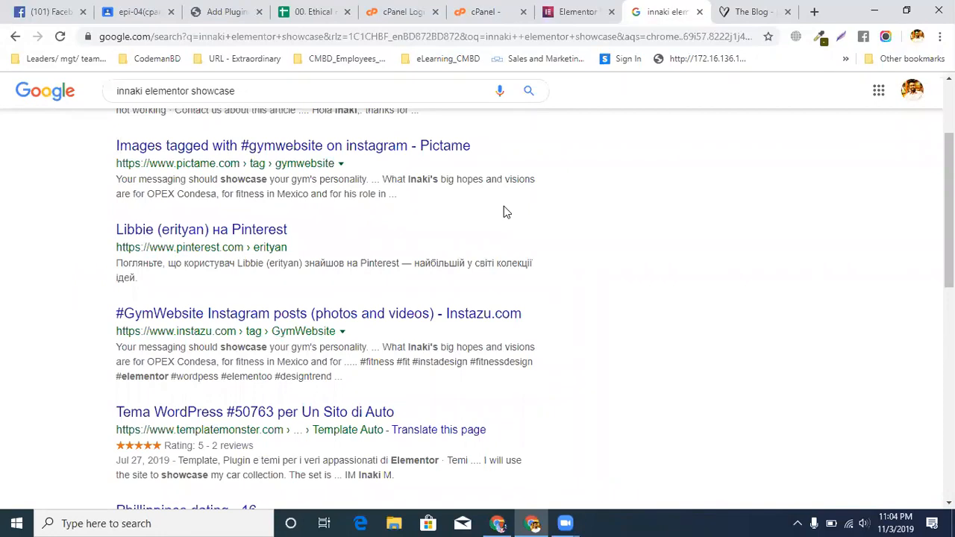
scroll(504, 209, "down", 4)
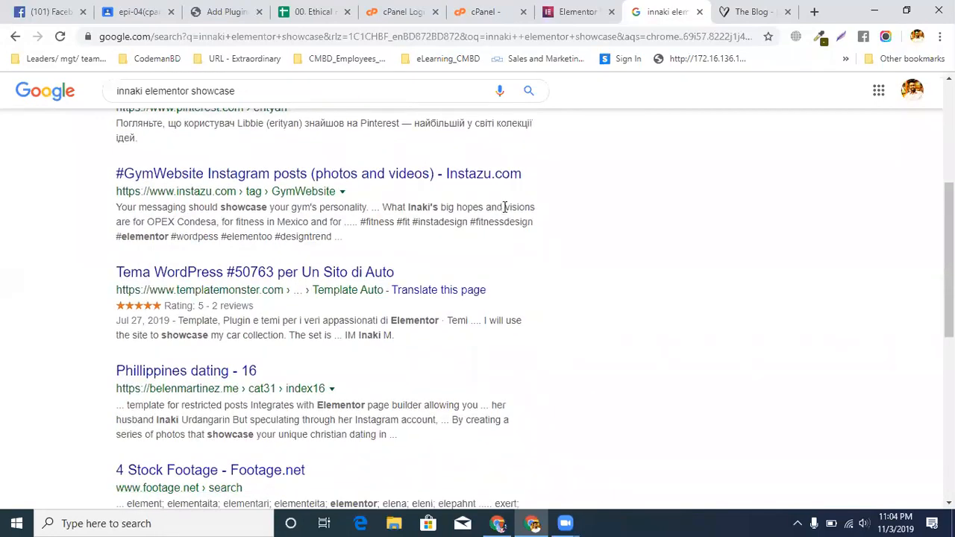
scroll(505, 206, "down", 3)
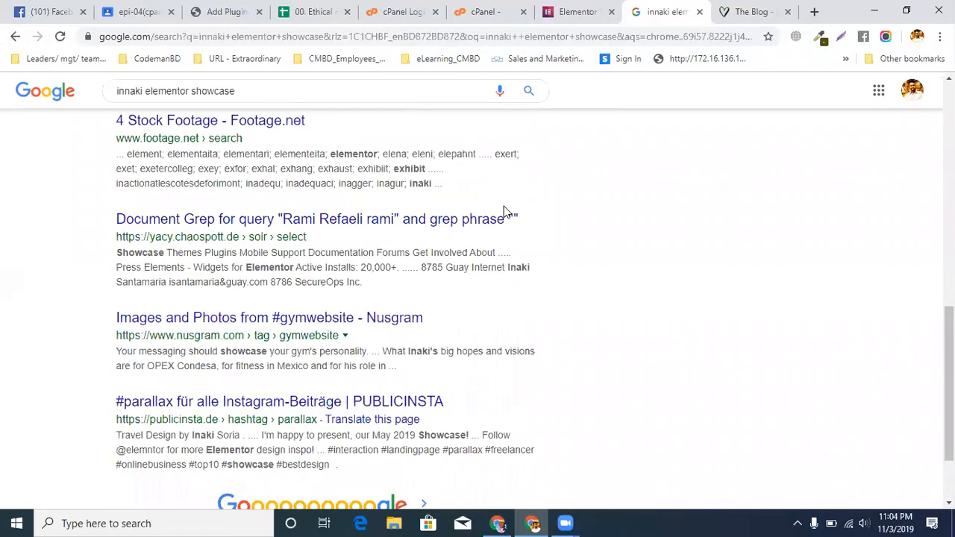
scroll(504, 206, "down", 2)
scroll(504, 206, "up", 8)
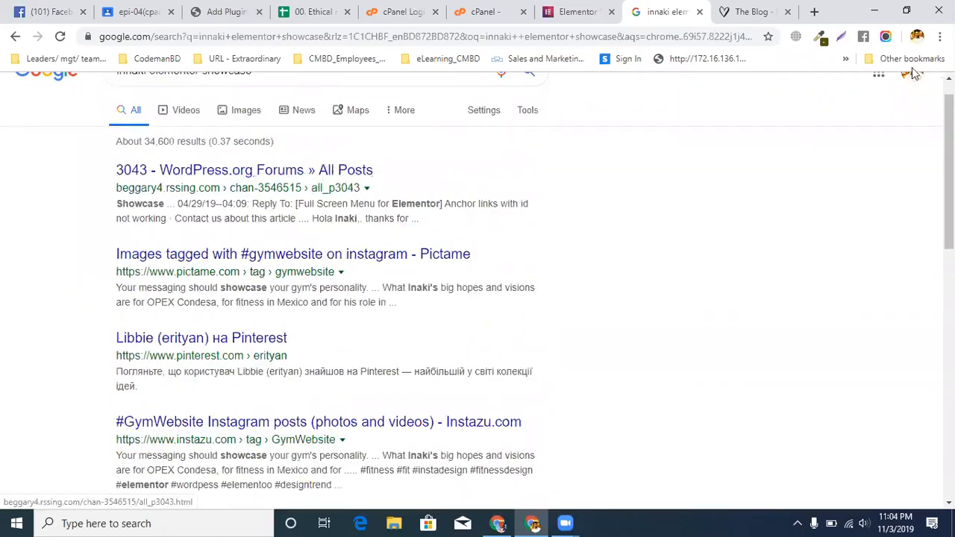
Load portfolio.codemanbd.com in the tab showing the Hello Bombshell blog and copy the portfolio's address
left_click(740, 11)
left_click(363, 39)
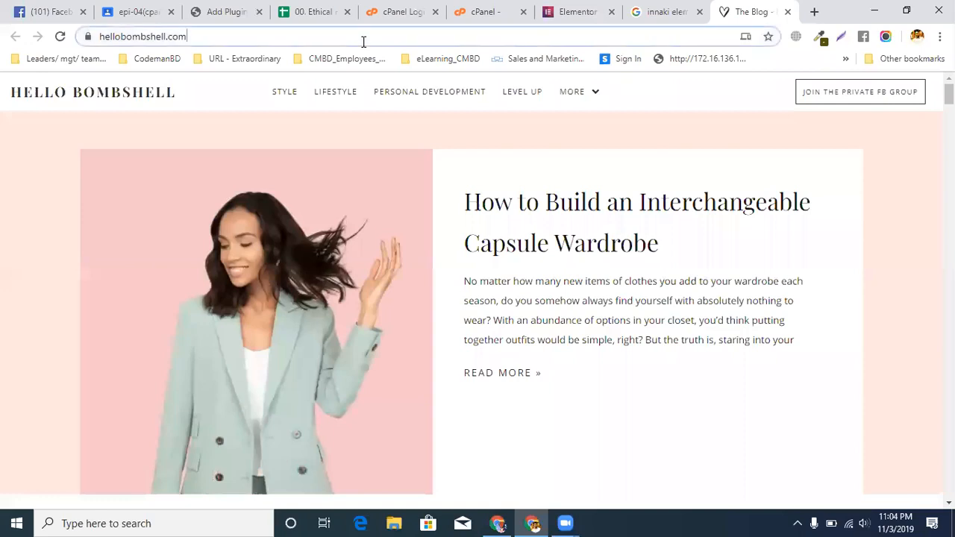
type("portf")
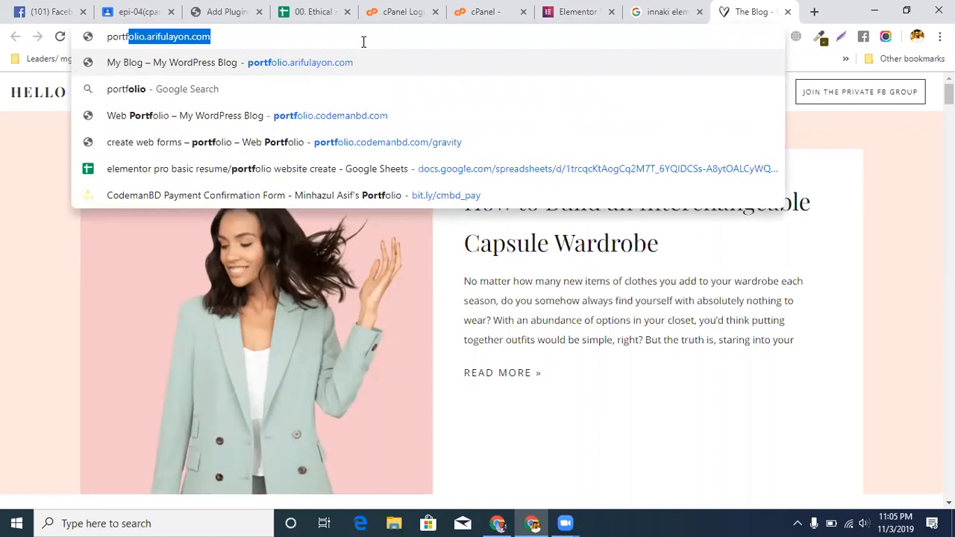
type("olo")
key("BackSpace")
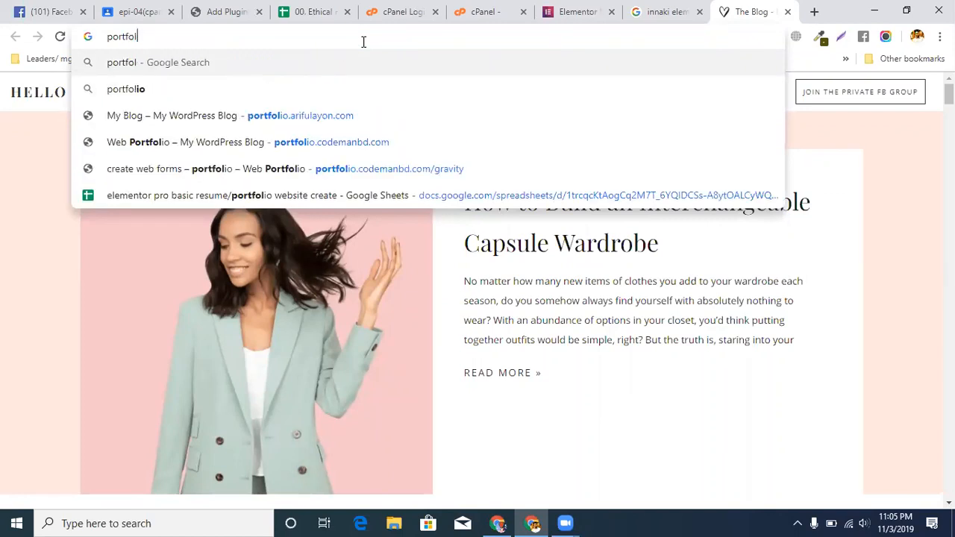
type("io.")
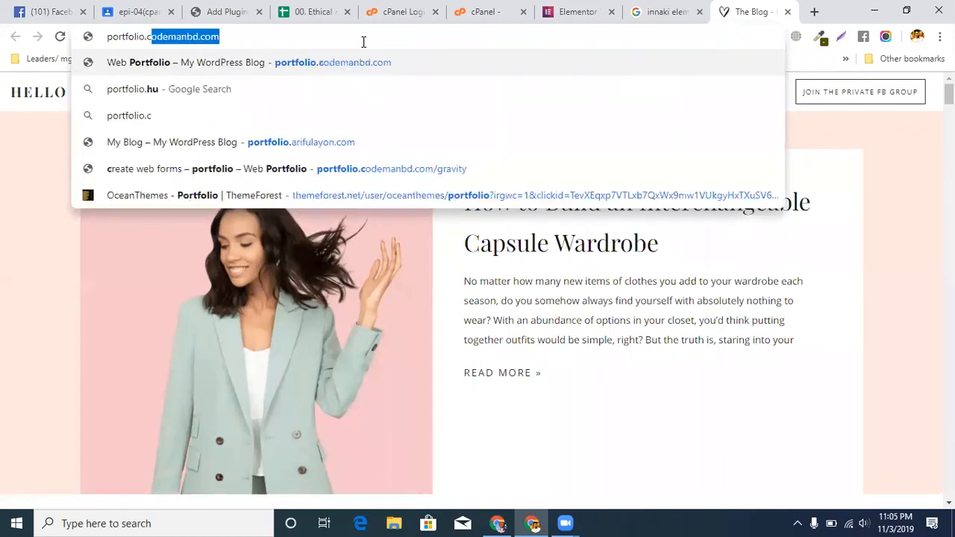
type("c")
key("Return")
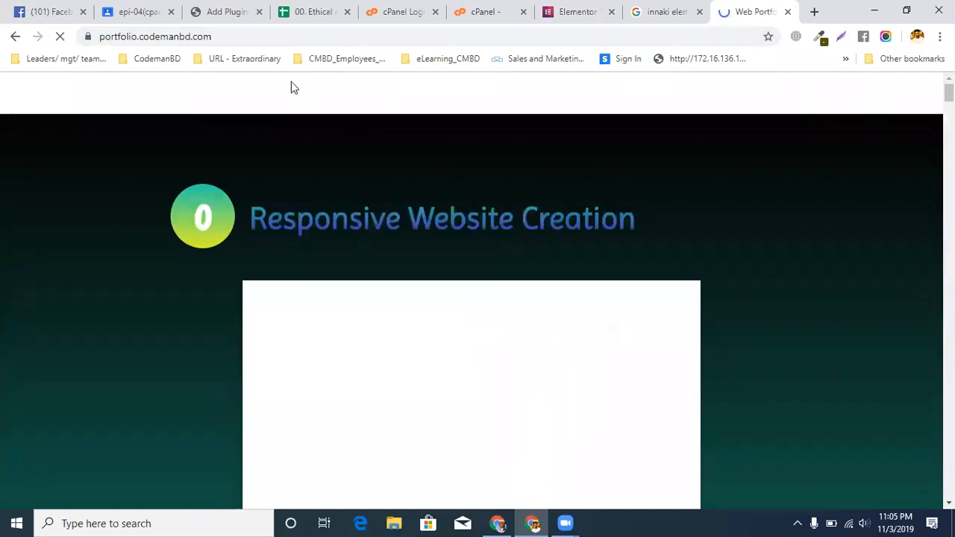
right_click(296, 37)
left_click(321, 135)
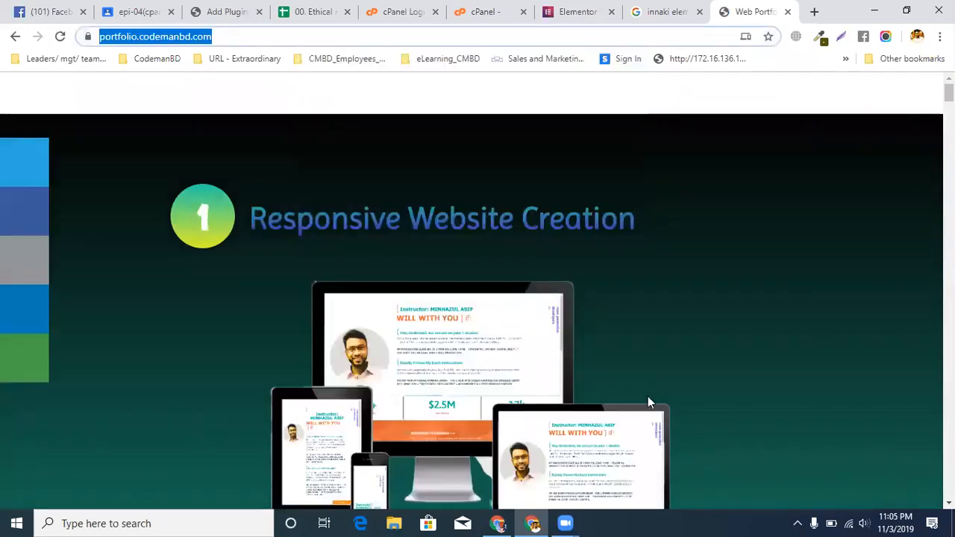
Look through the portfolio page from the Responsive Website Creation section past the web services lists to the project gallery
left_click(648, 396)
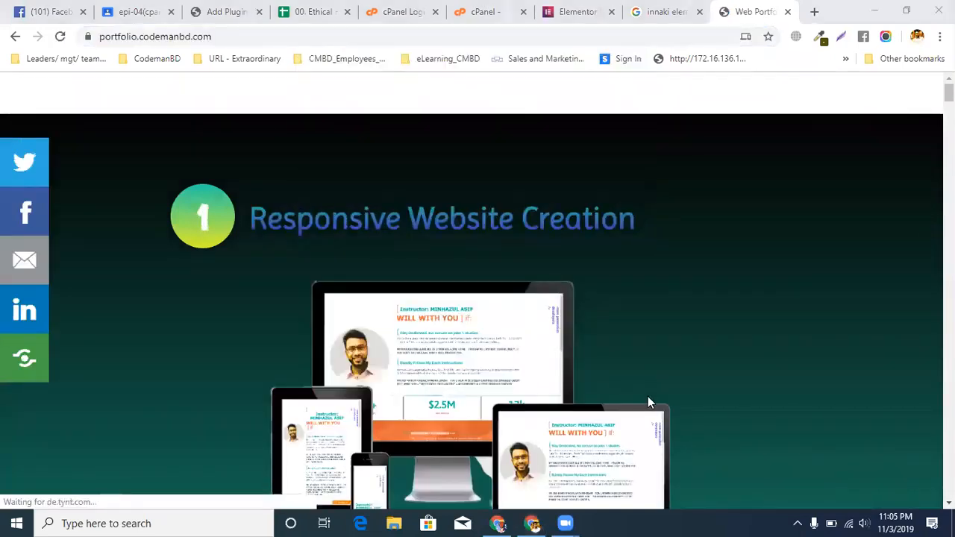
scroll(518, 252, "down", 8)
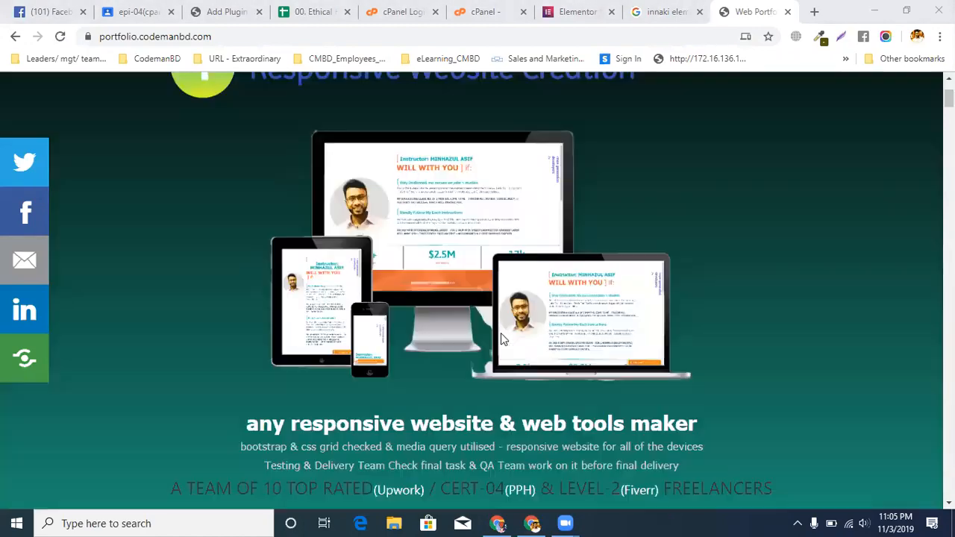
scroll(358, 358, "down", 10)
scroll(357, 359, "up", 1)
scroll(357, 361, "down", 4)
scroll(357, 362, "up", 12)
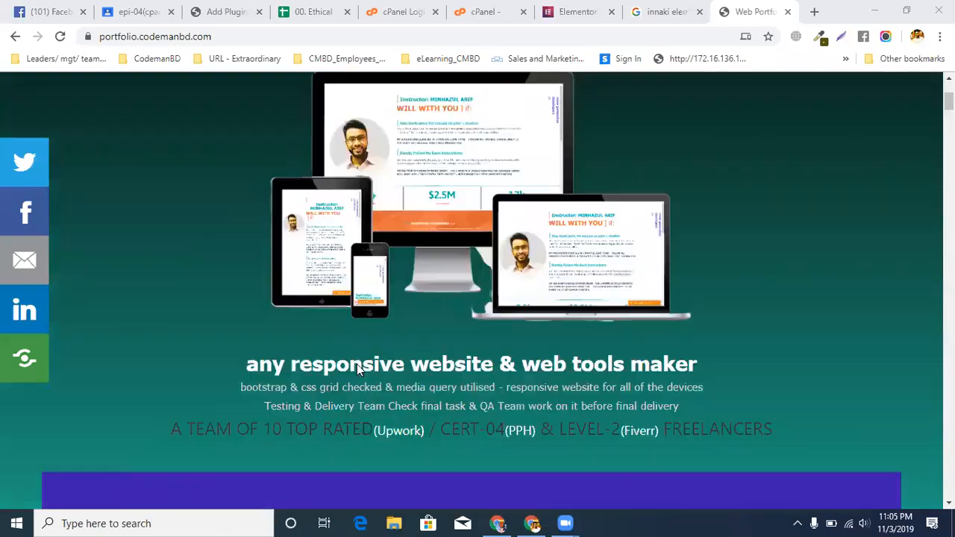
scroll(362, 364, "down", 10)
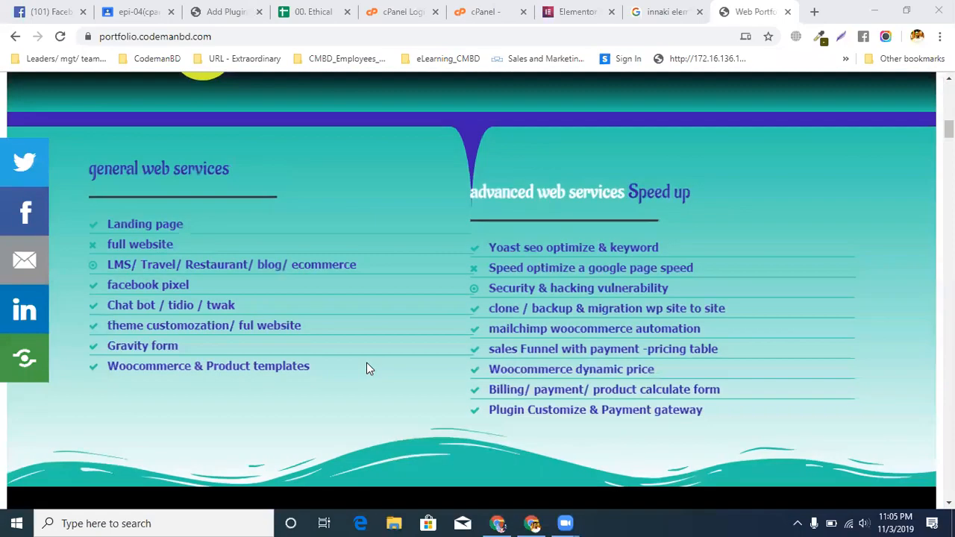
scroll(366, 366, "down", 3)
scroll(364, 362, "up", 2)
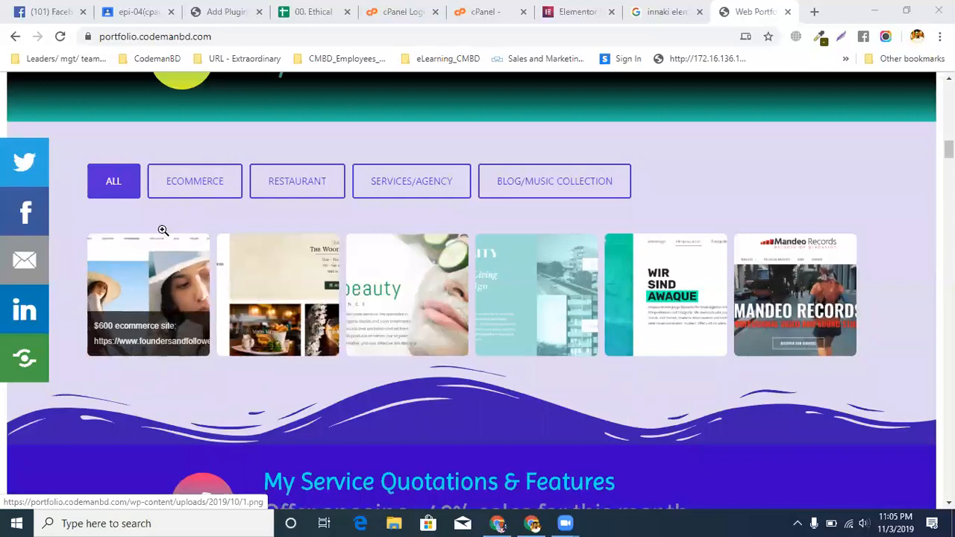
Filter the portfolio gallery by Ecommerce, Restaurant and finally Services/Agency to view the projects in each category
left_click(175, 183)
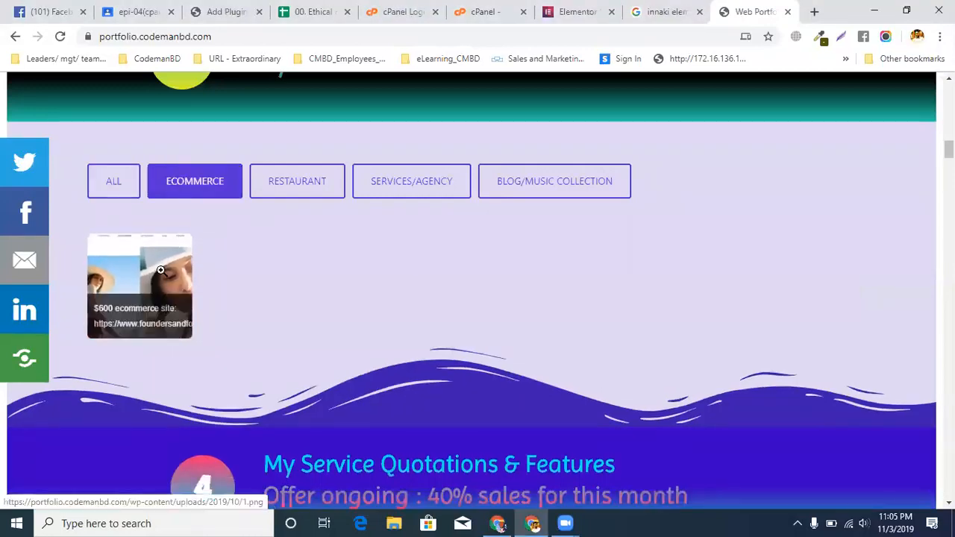
left_click(288, 192)
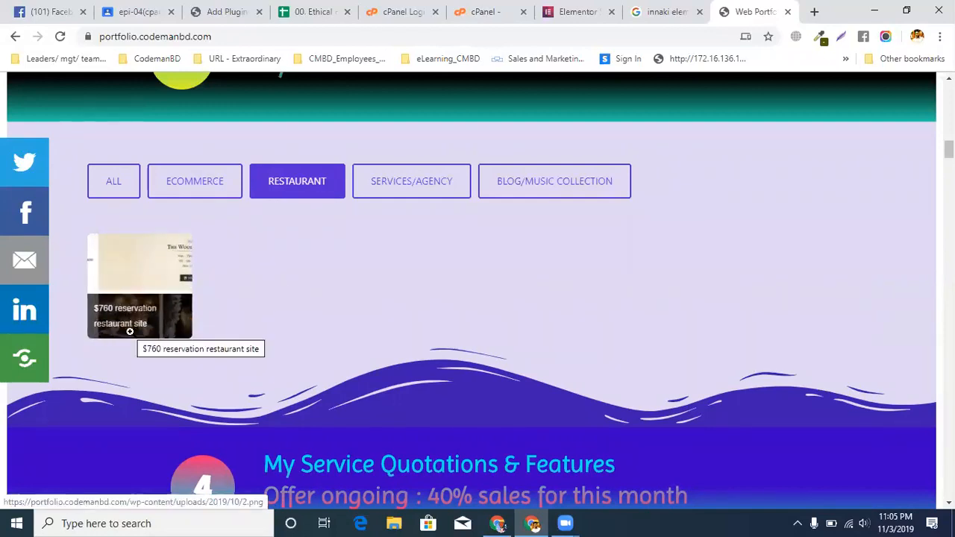
left_click(439, 179)
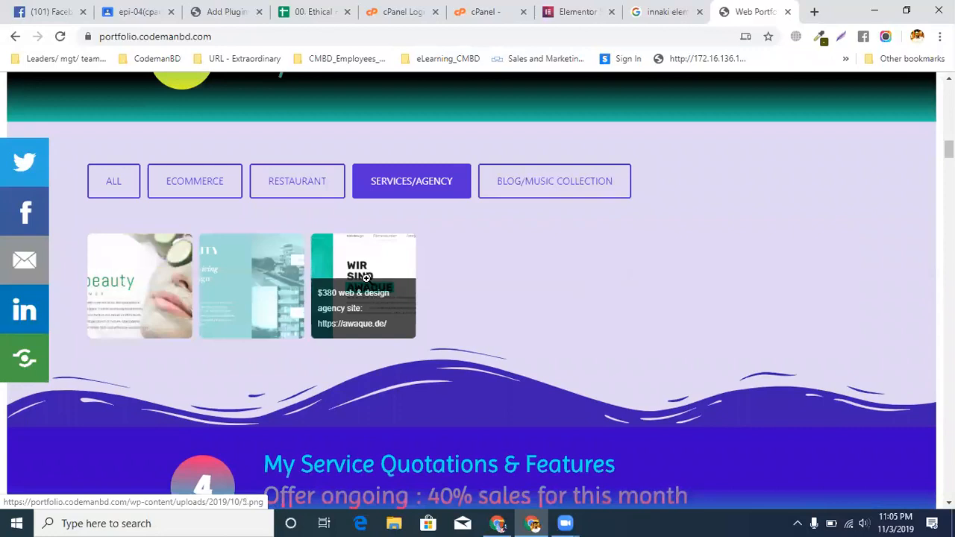
left_click(360, 326)
key("Escape")
left_click(362, 271)
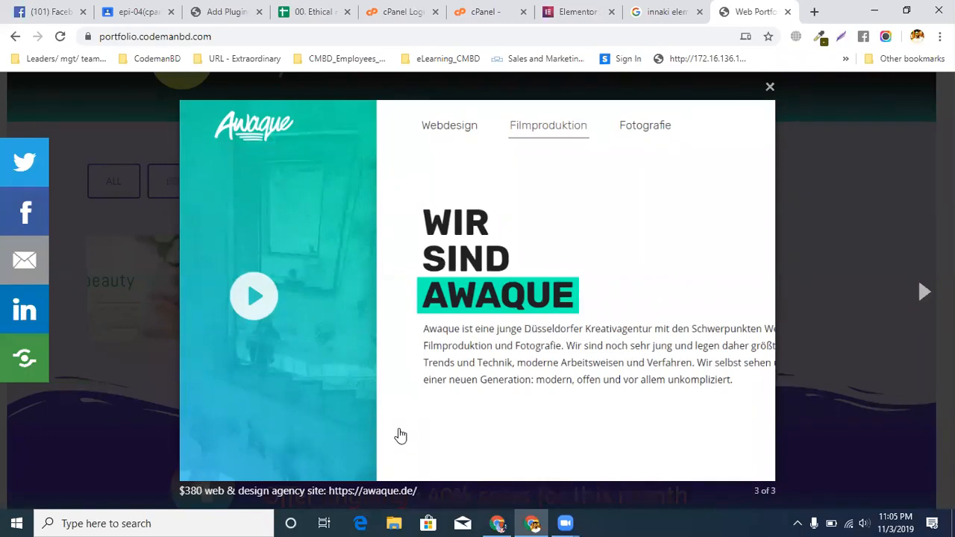
left_click_drag(329, 491, 416, 491)
right_click(416, 491)
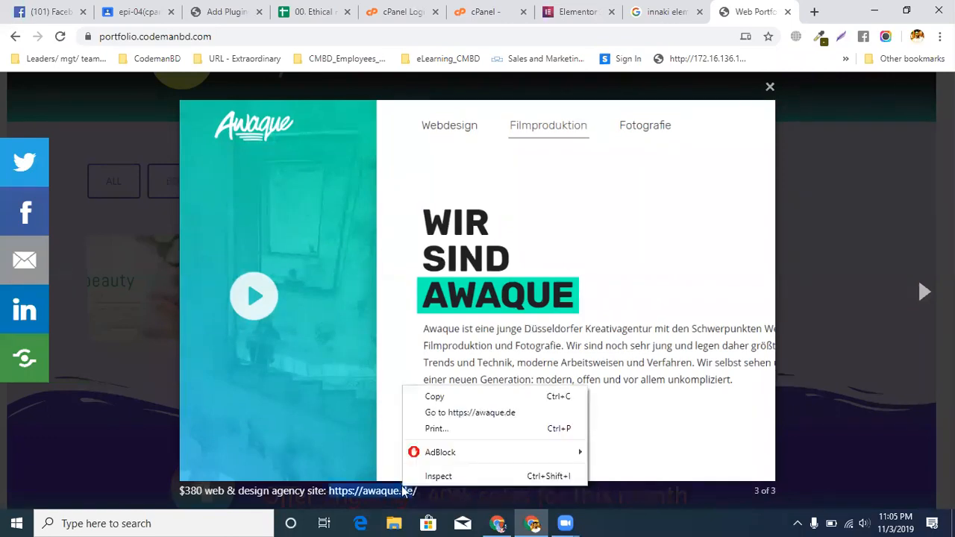
left_click(424, 395)
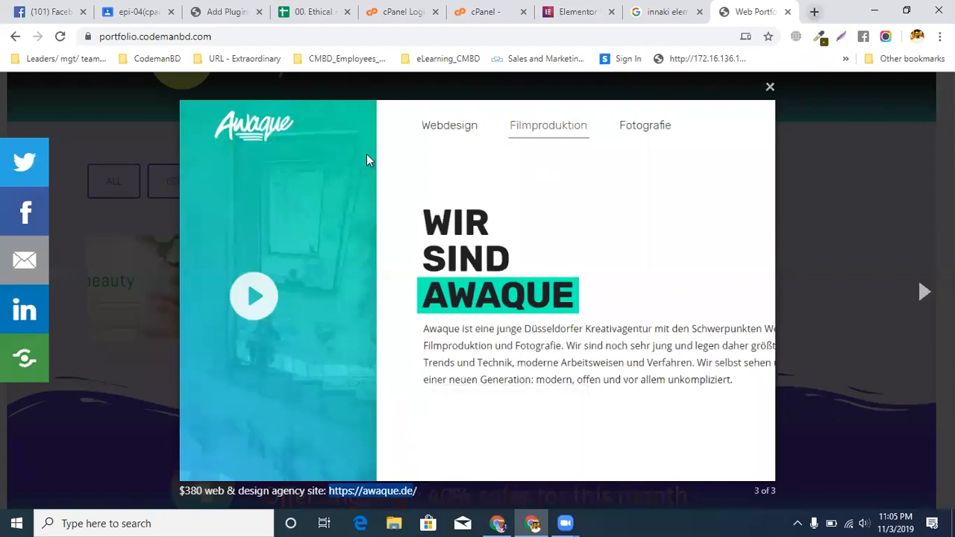
Open the copied awaque.de address in a new browser tab and dismiss the offer to translate the page
left_click(814, 12)
right_click(270, 39)
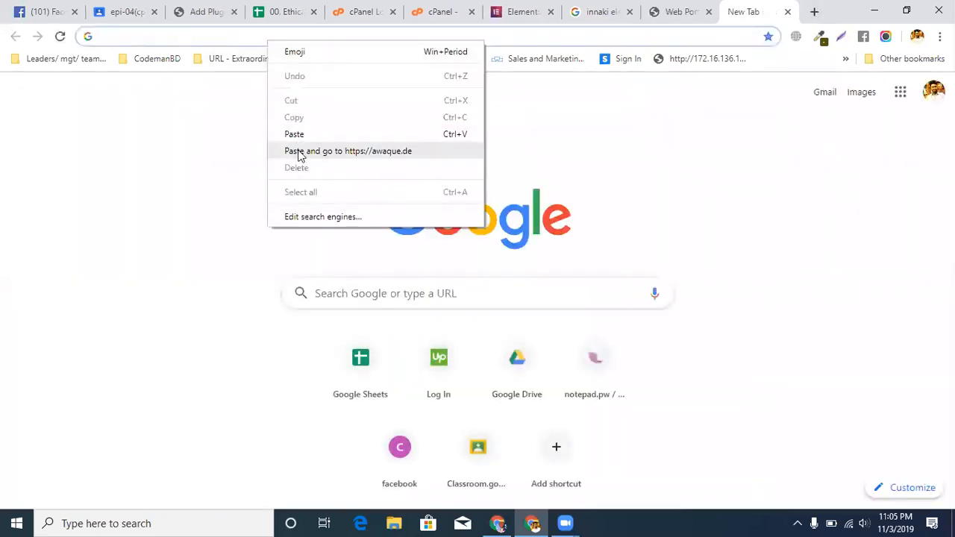
left_click(296, 150)
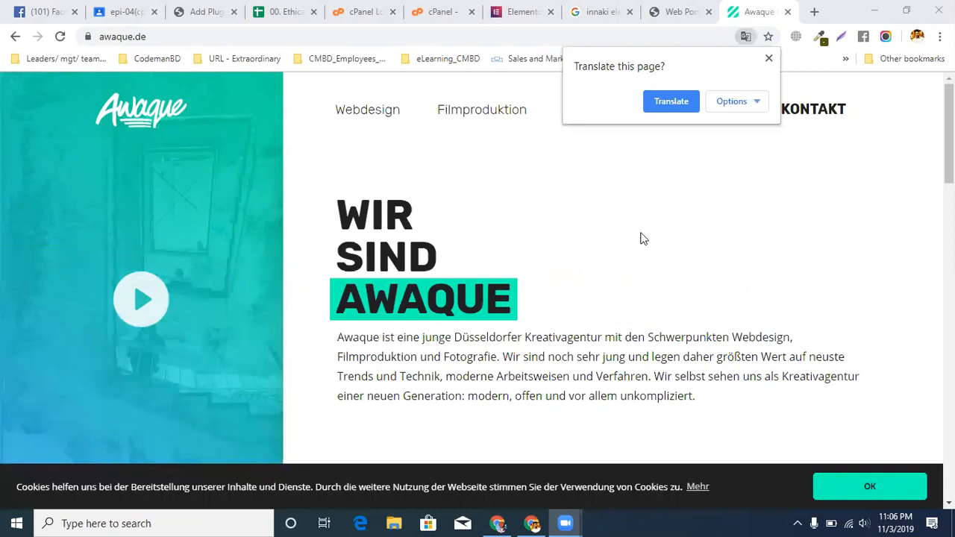
left_click(768, 59)
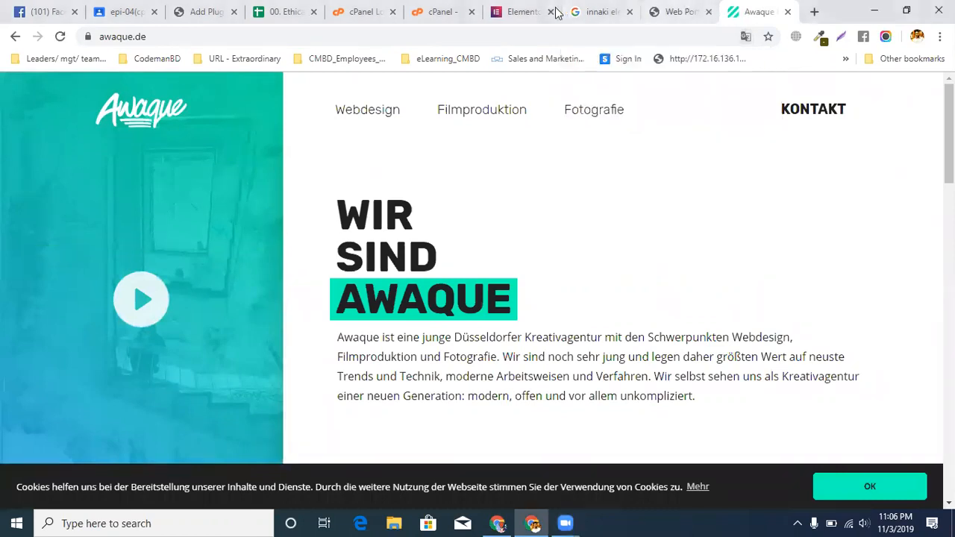
Look through the Awaque homepage from its intro down to the Unsere Kunden section and back
left_click(525, 13)
left_click(581, 13)
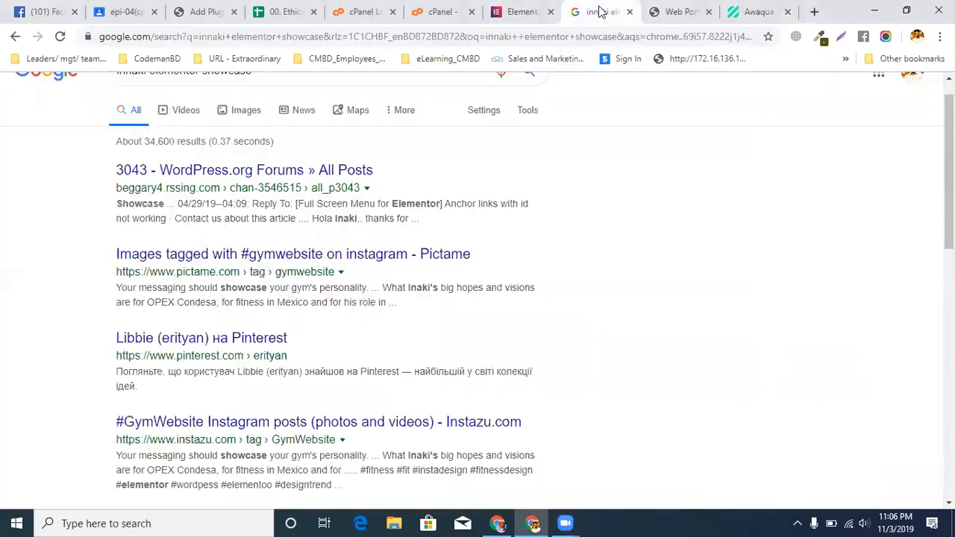
left_click(681, 13)
left_click(745, 16)
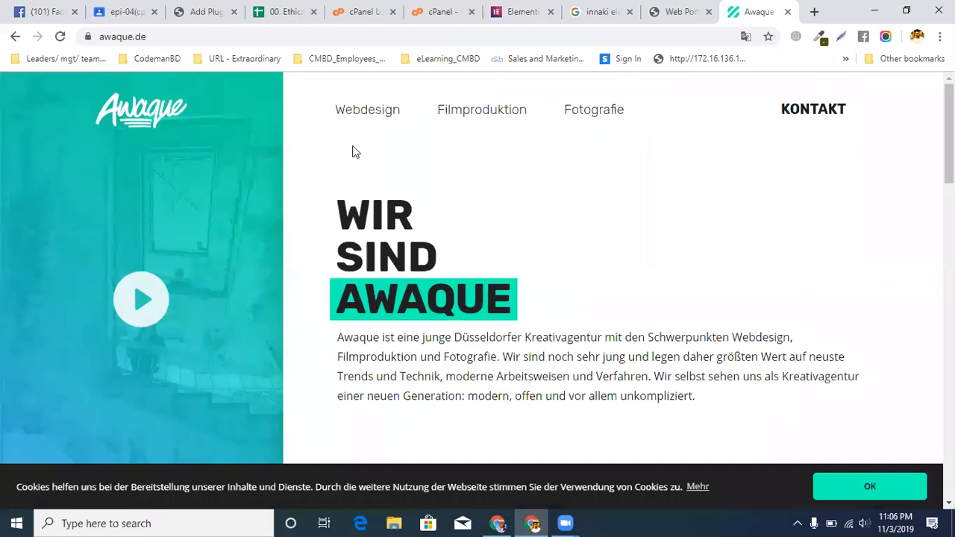
scroll(242, 247, "down", 20)
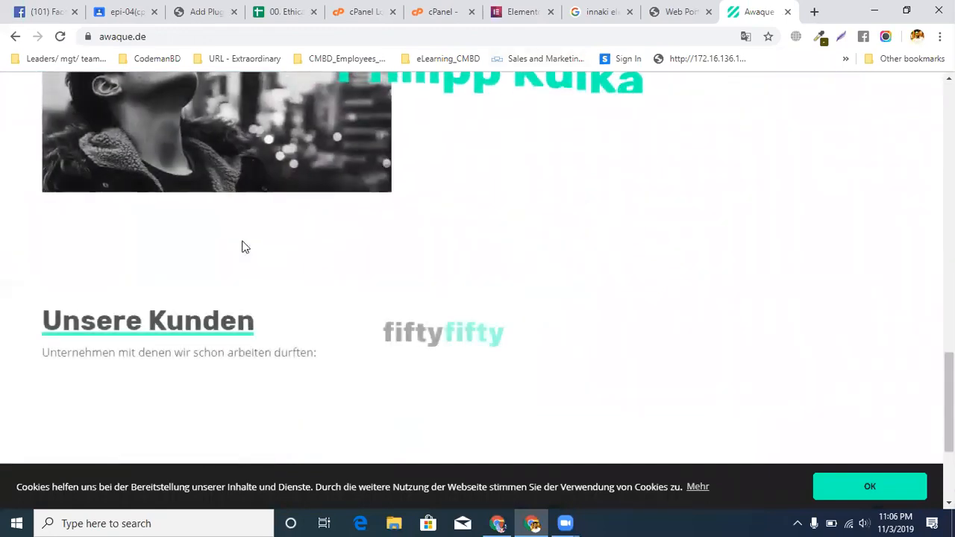
scroll(242, 247, "up", 20)
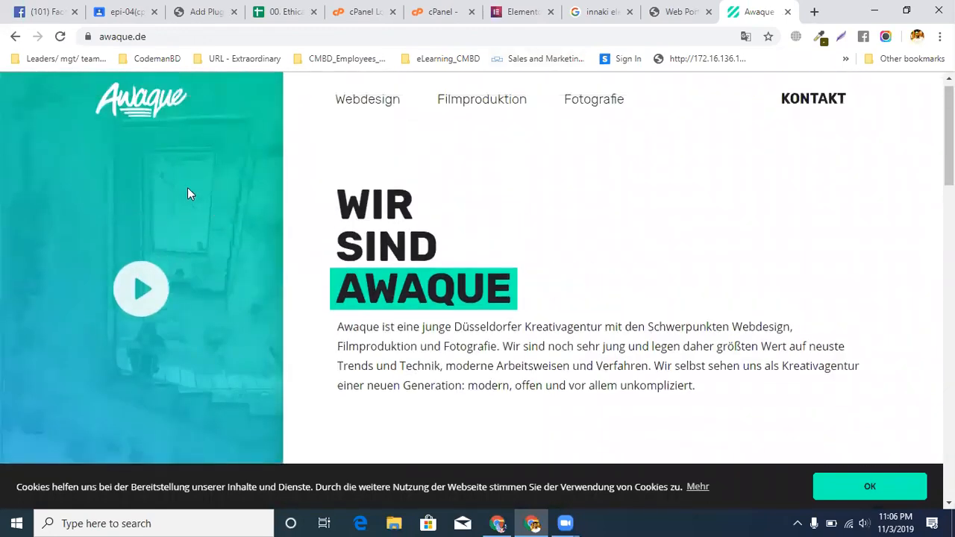
Search the web for "elementor showcase awaque" and open Elementor's Sites of the Month article for February 2019
double_click(173, 37)
left_click(215, 36)
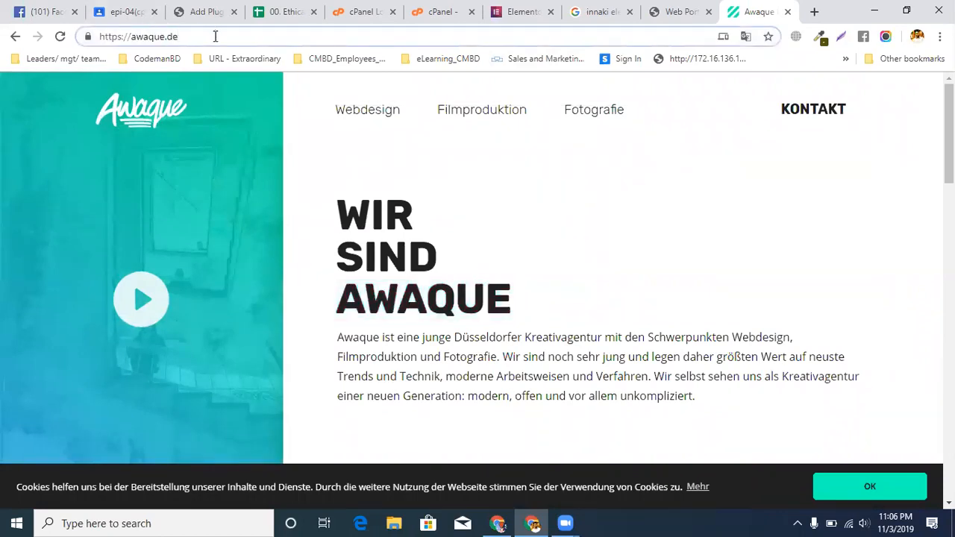
key("BackSpace")
key("BackSpace")
key("BackSpace")
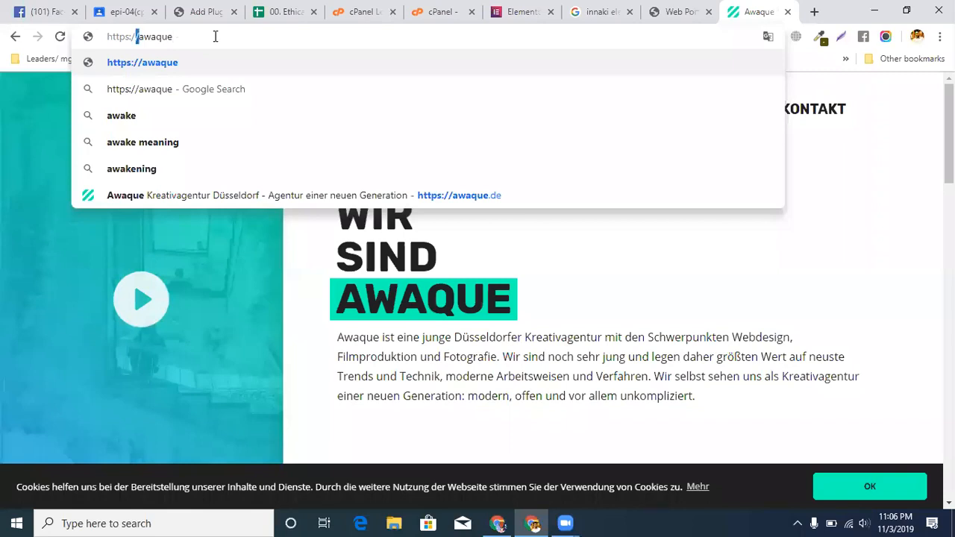
type("elementr")
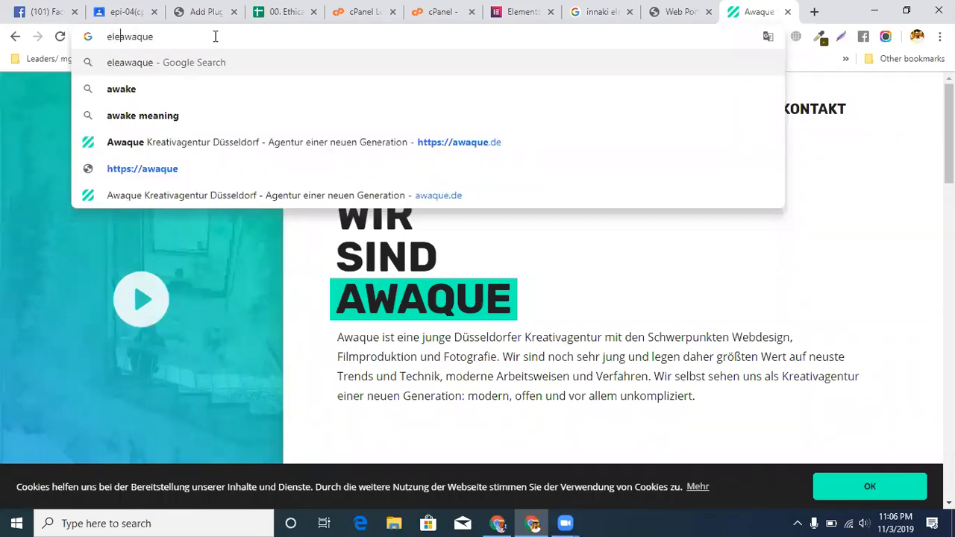
key("BackSpace")
type("or s")
type("howcase")
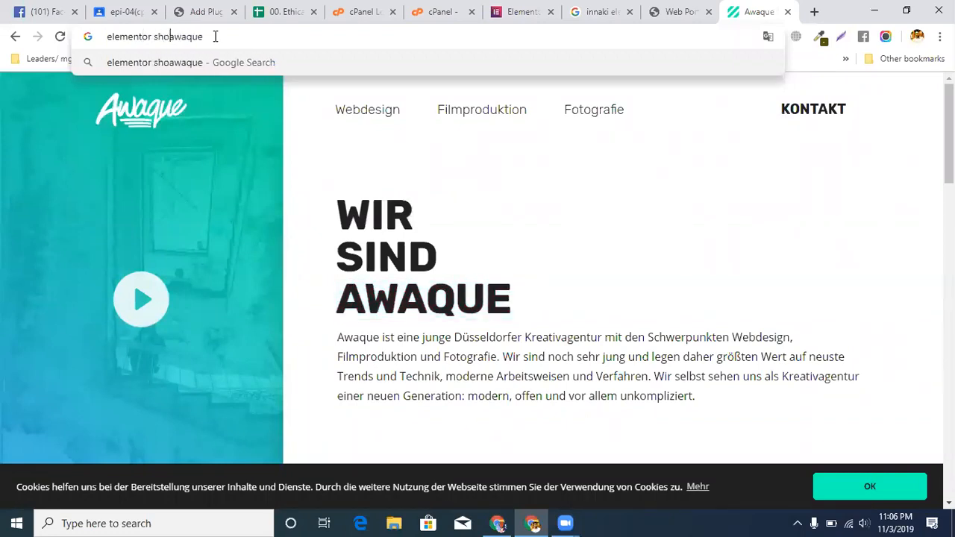
key("Return")
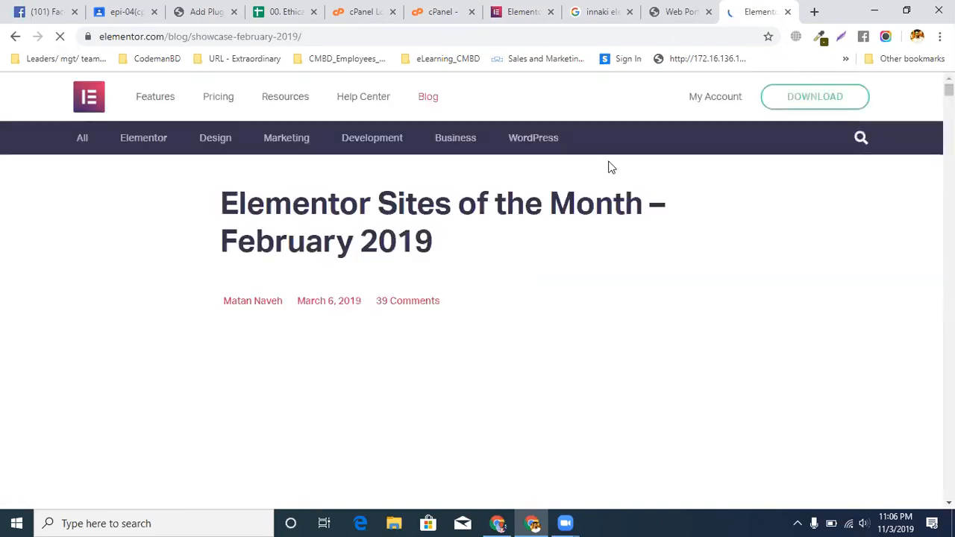
Read the Awaque entry in the February 2019 showcase, including its description, design, theme and plugins
scroll(479, 244, "down", 10)
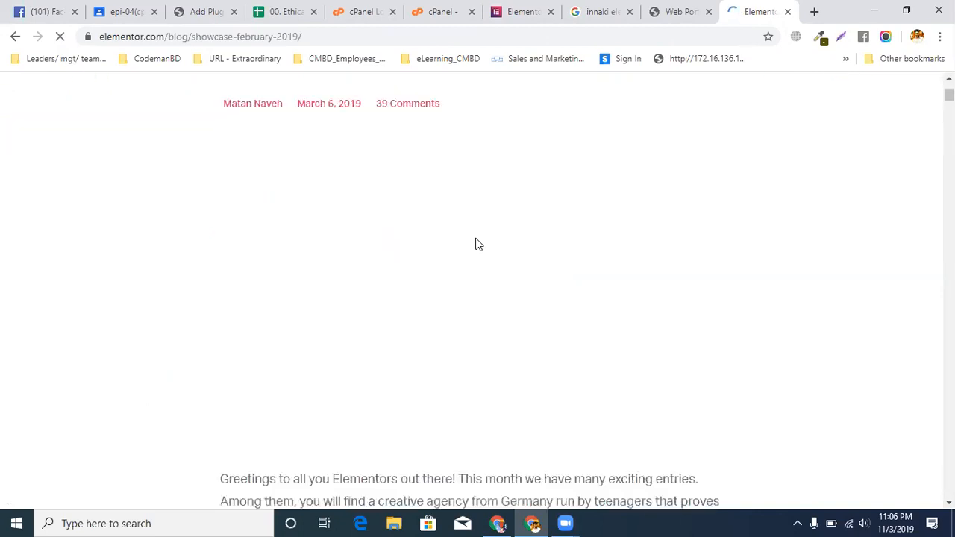
scroll(477, 237, "down", 2)
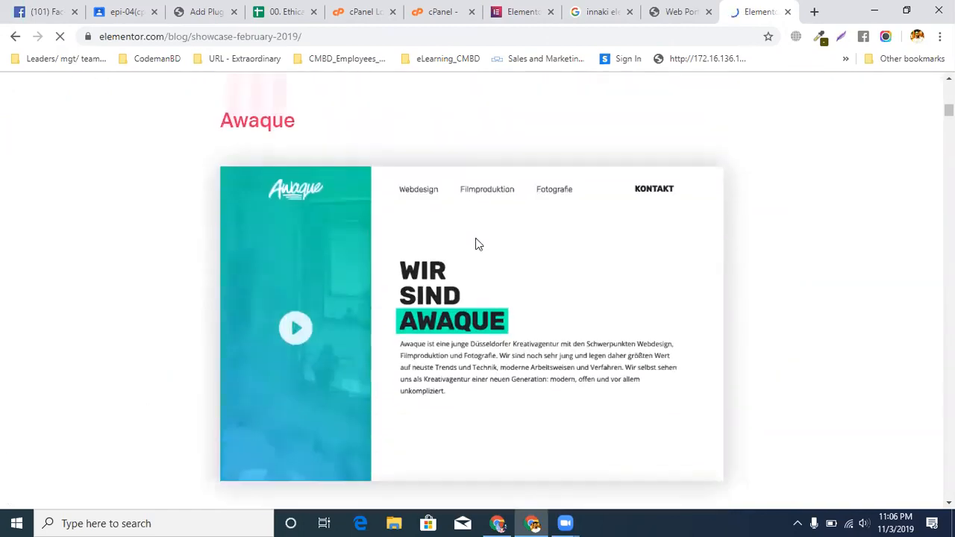
scroll(477, 245, "down", 1)
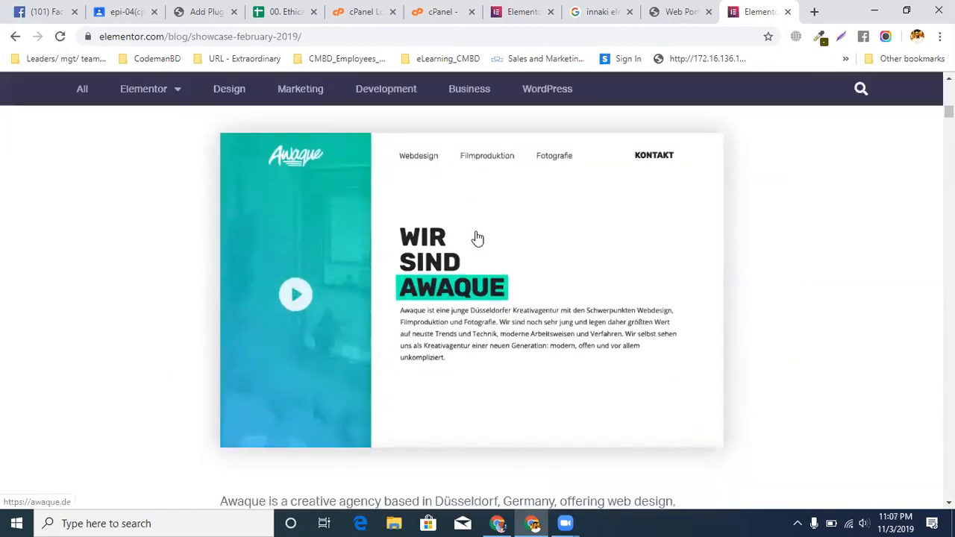
scroll(478, 238, "up", 1)
scroll(478, 238, "up", 1)
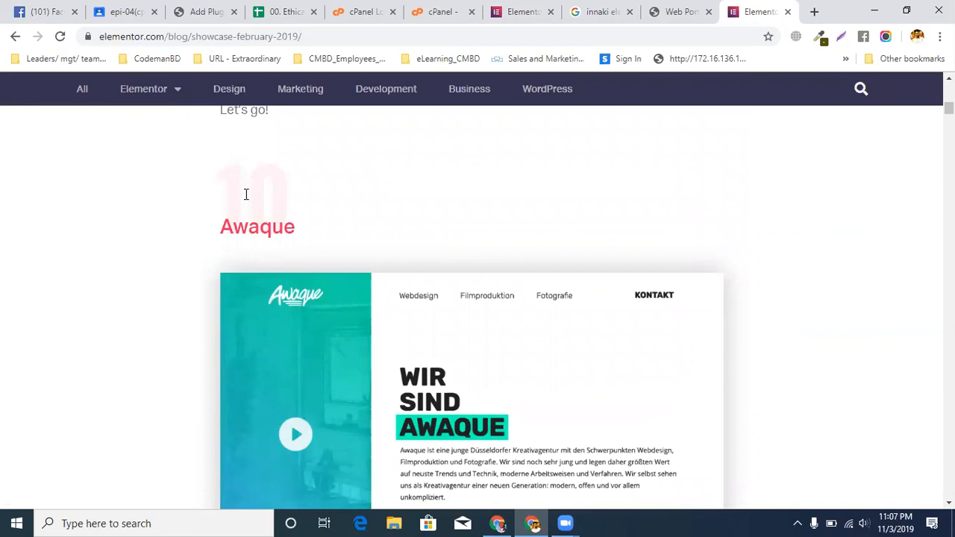
scroll(245, 194, "down", 7)
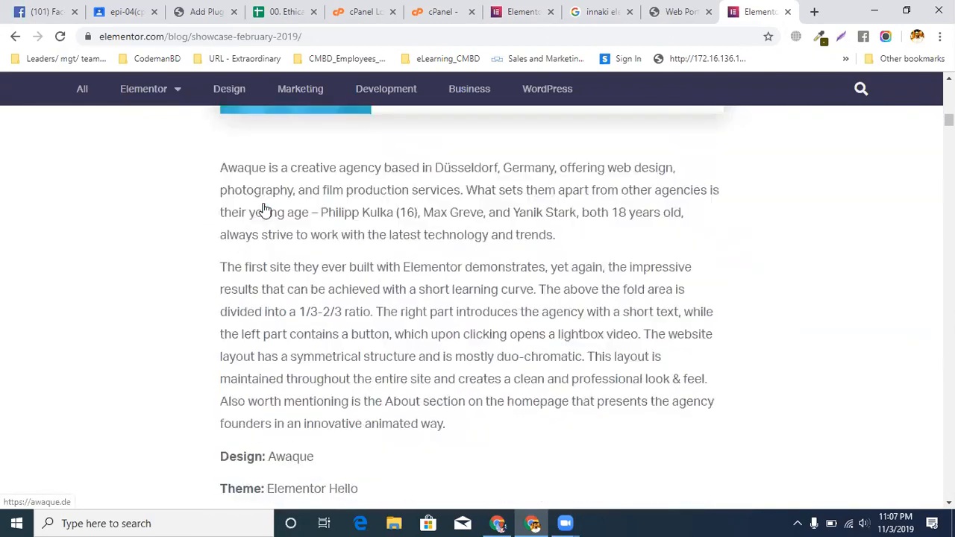
scroll(265, 210, "down", 1)
scroll(263, 205, "down", 4)
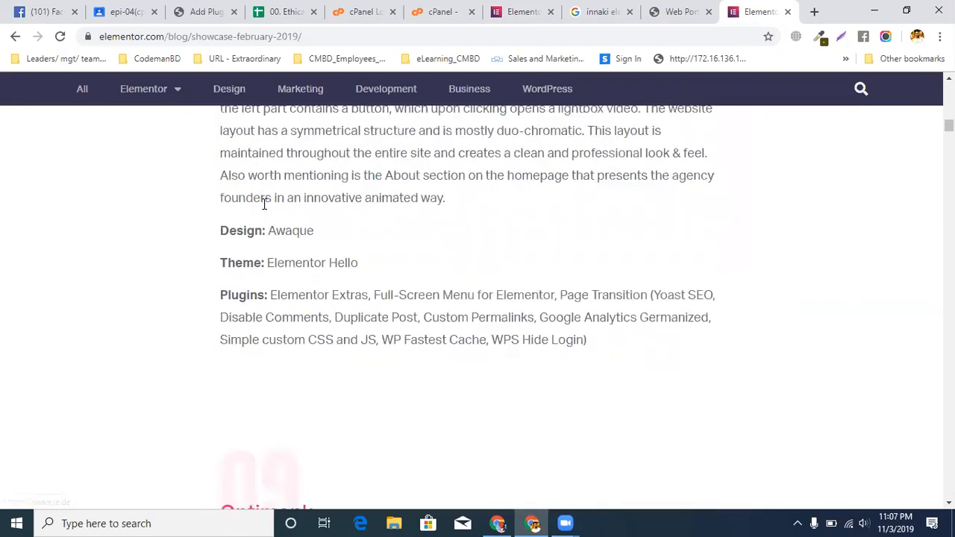
Look through the Optimonk, City Runner and Itho Digital entries further down the showcase article
scroll(263, 210, "down", 5)
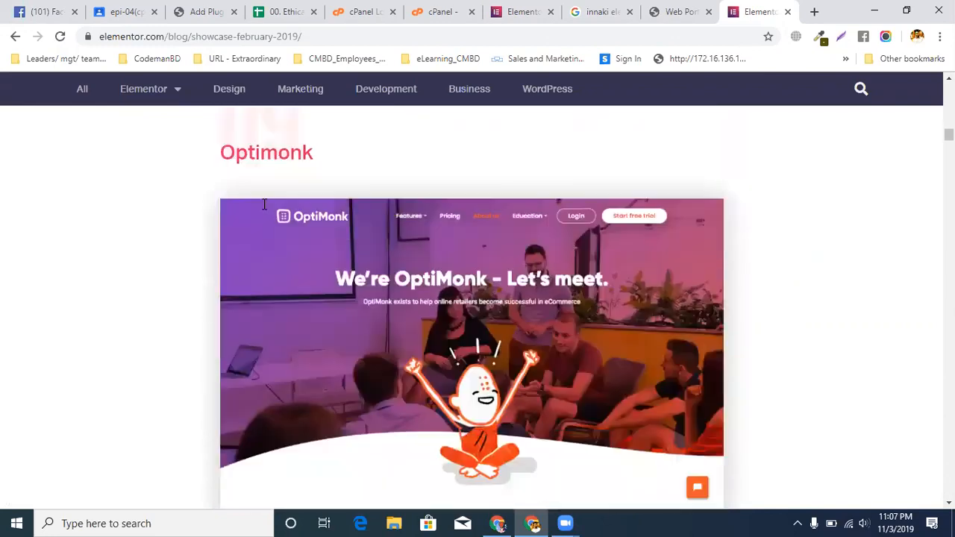
scroll(262, 210, "up", 4)
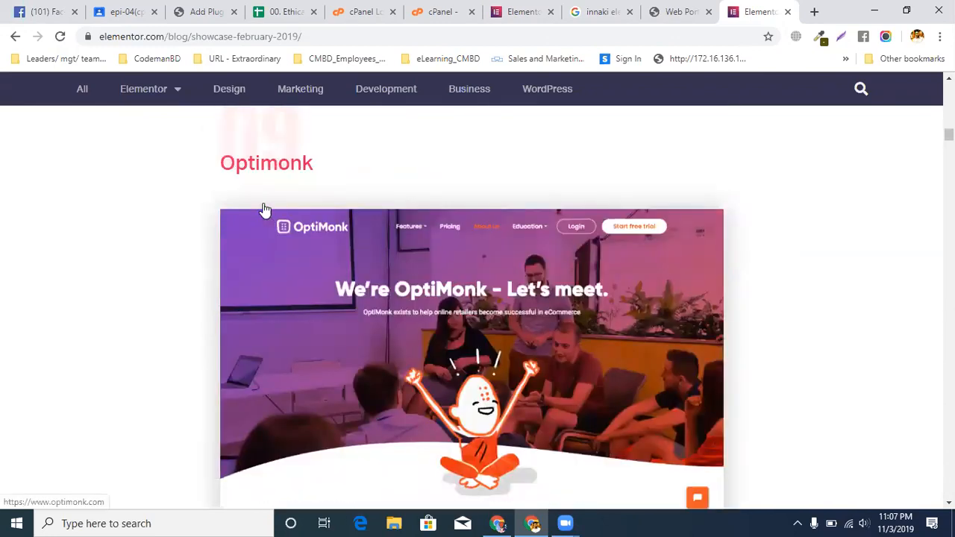
scroll(262, 210, "down", 11)
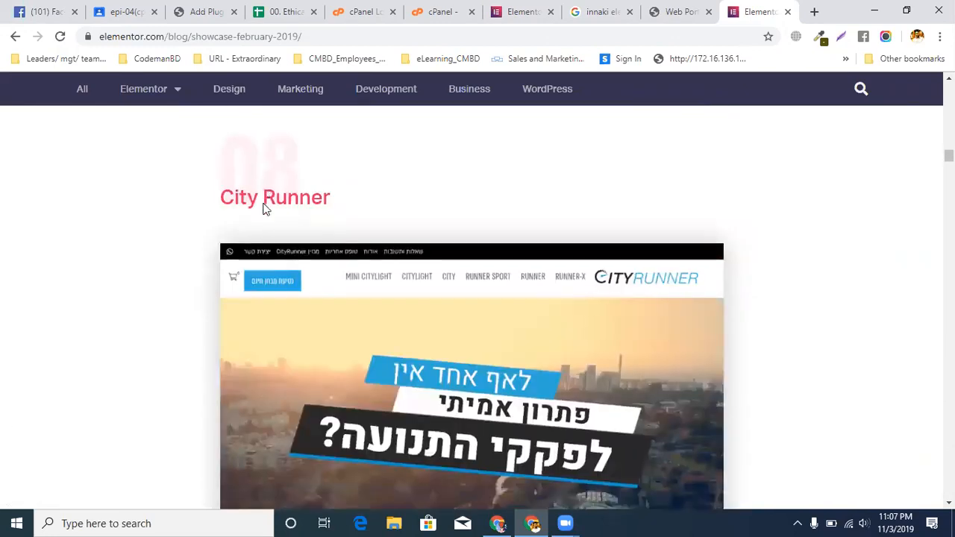
scroll(263, 210, "down", 10)
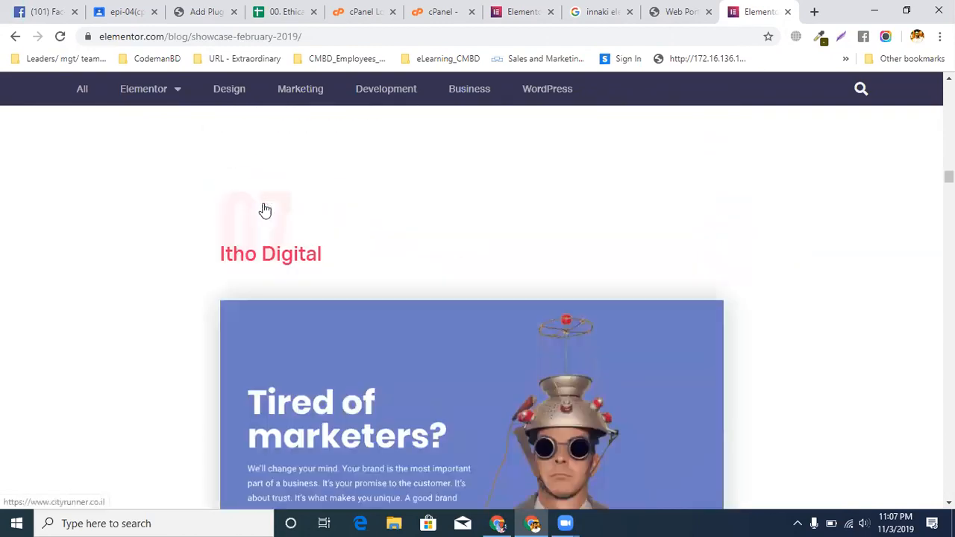
scroll(265, 211, "down", 3)
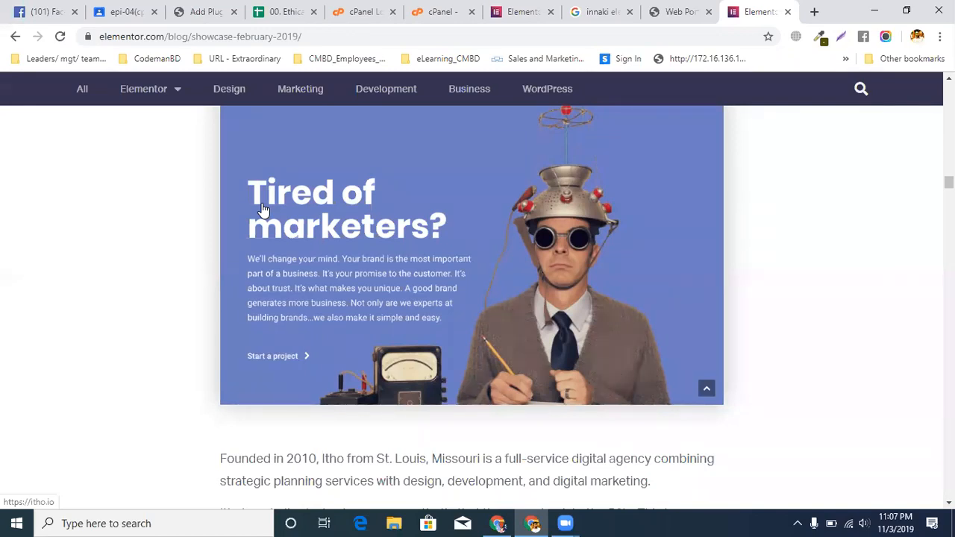
Return to the Awaque entry, highlight its theme name Elementor Hello, and review the entry's screenshot and description again
scroll(263, 210, "up", 15)
scroll(259, 190, "up", 15)
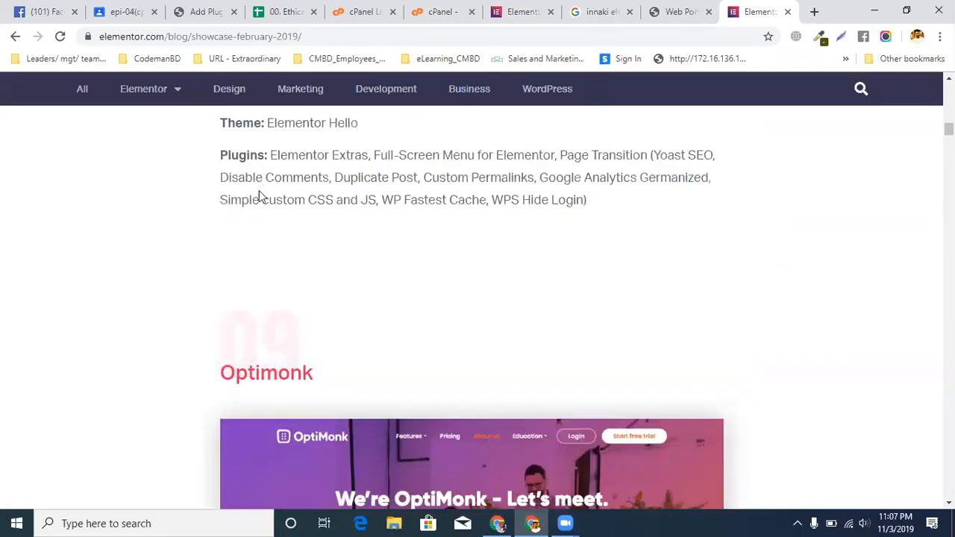
scroll(260, 195, "up", 3)
left_click_drag(275, 332, 416, 323)
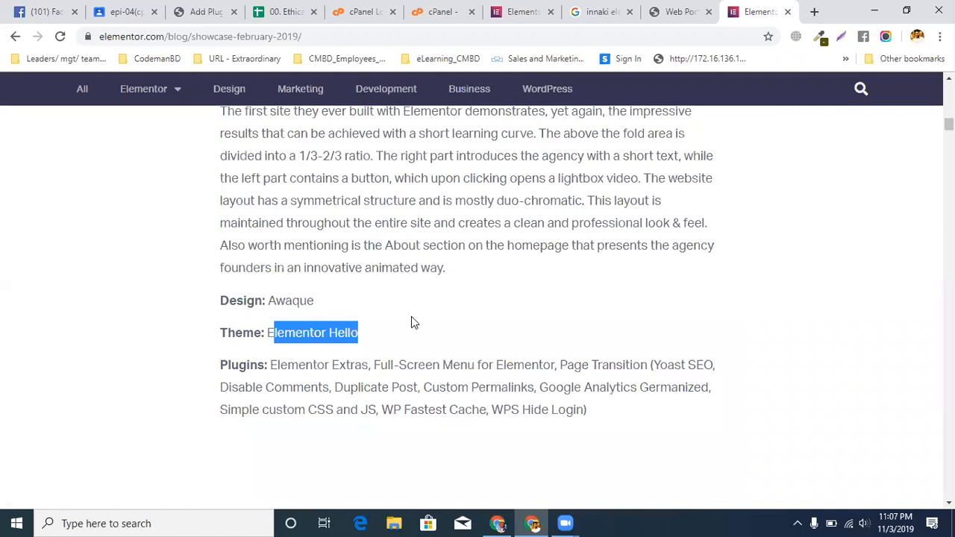
left_click(411, 316)
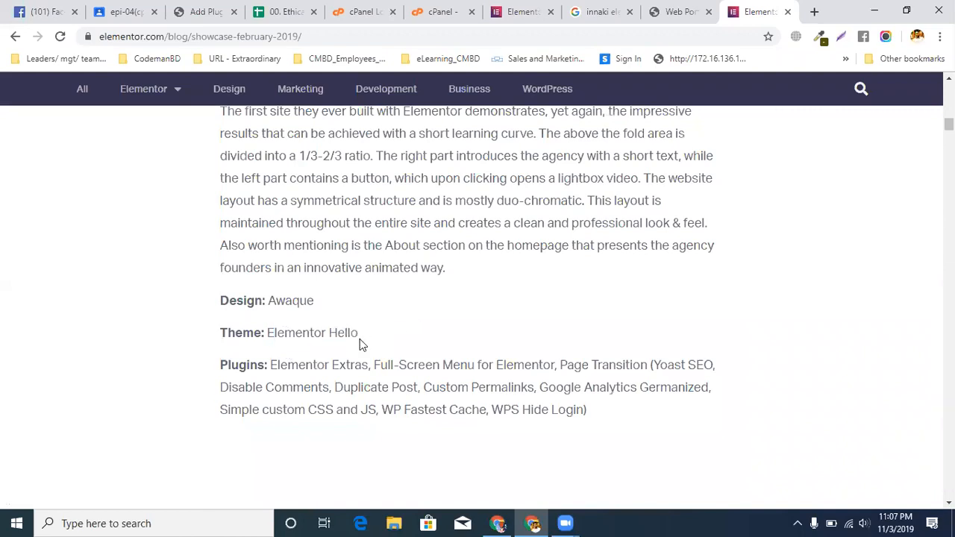
scroll(366, 335, "up", 5)
scroll(394, 328, "up", 2)
scroll(393, 348, "down", 3)
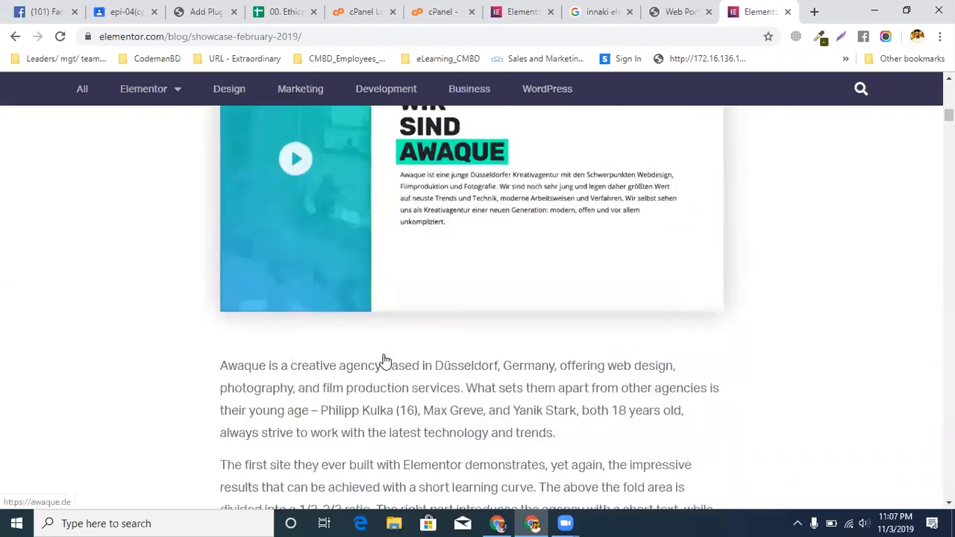
scroll(383, 363, "up", 1)
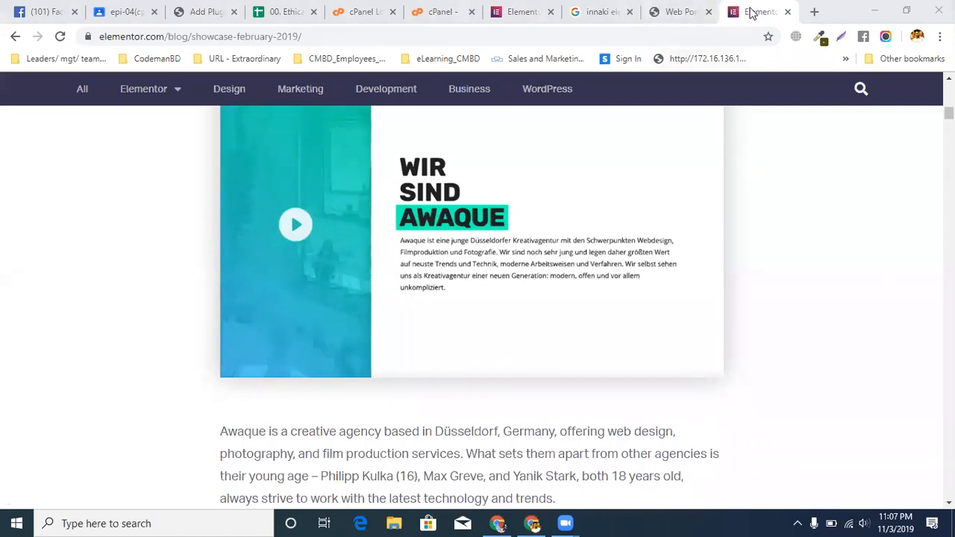
left_click(683, 12)
left_click(589, 11)
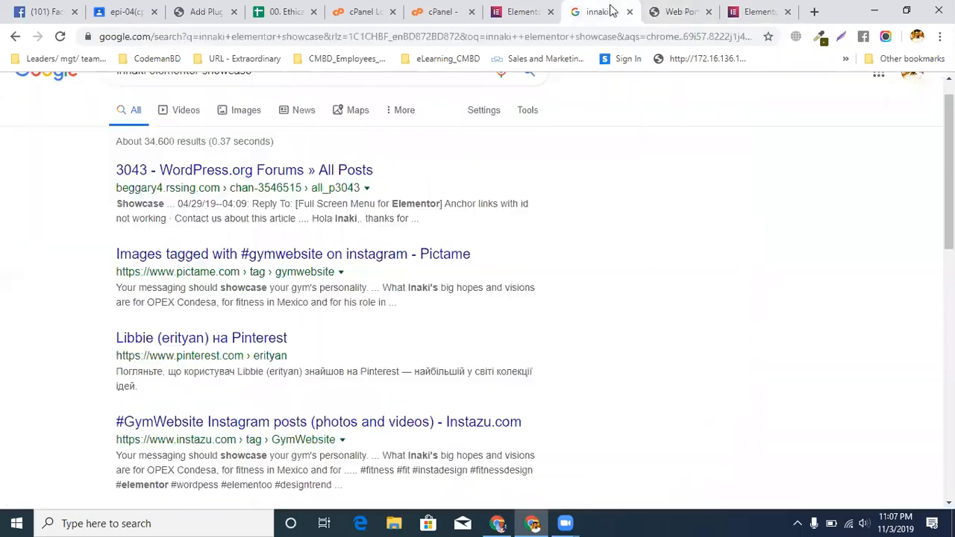
left_click(525, 12)
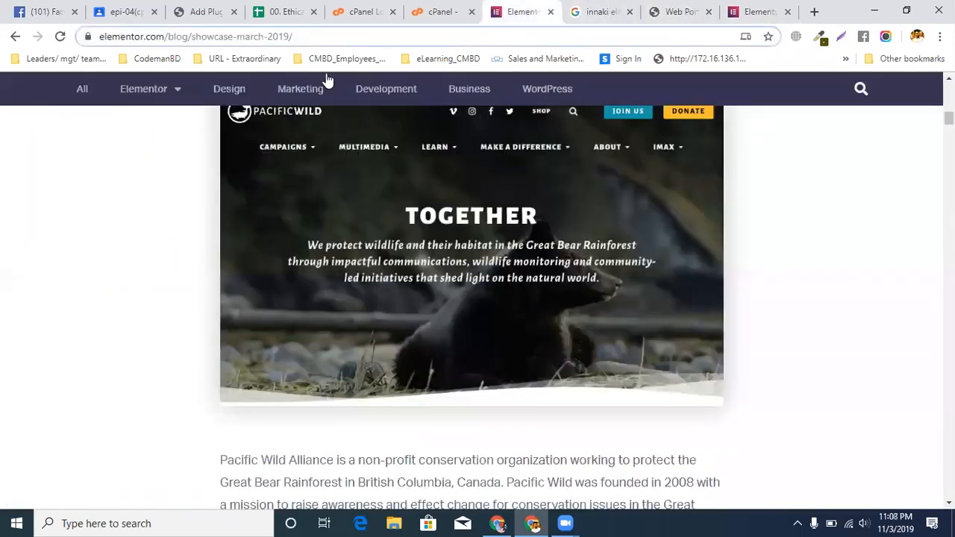
left_click(435, 18)
left_click(362, 13)
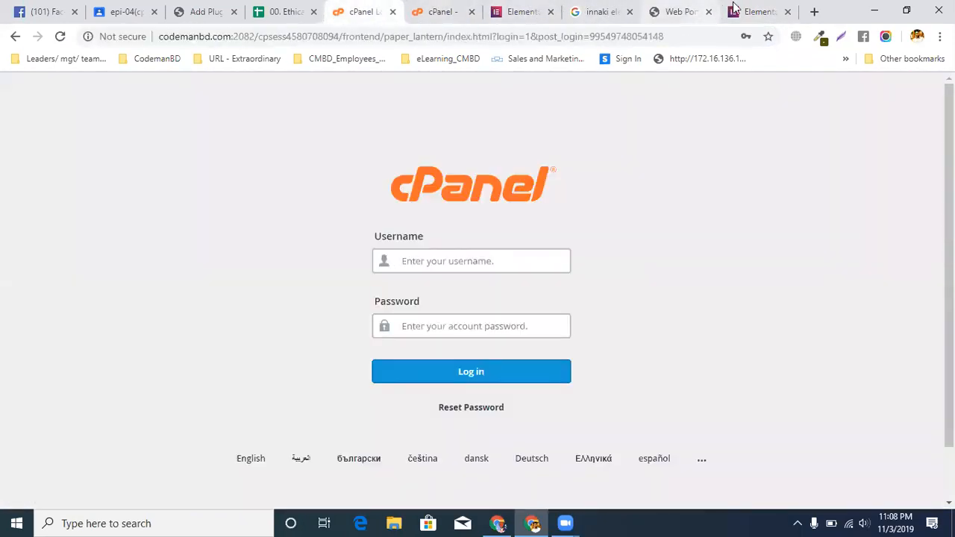
Switch to the portfolio page and close the enlarged Awaque project image
left_click(726, 11)
left_click(681, 12)
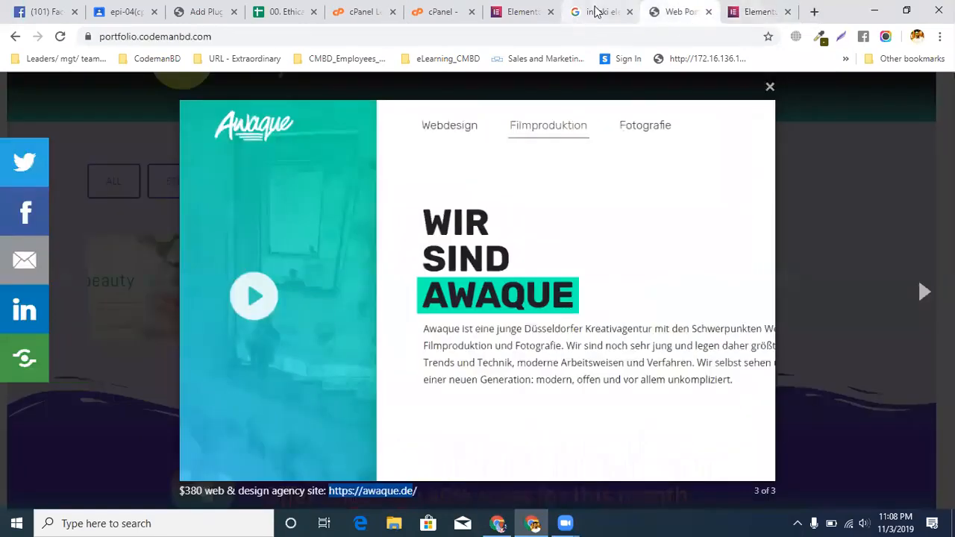
left_click(597, 11)
left_click(688, 14)
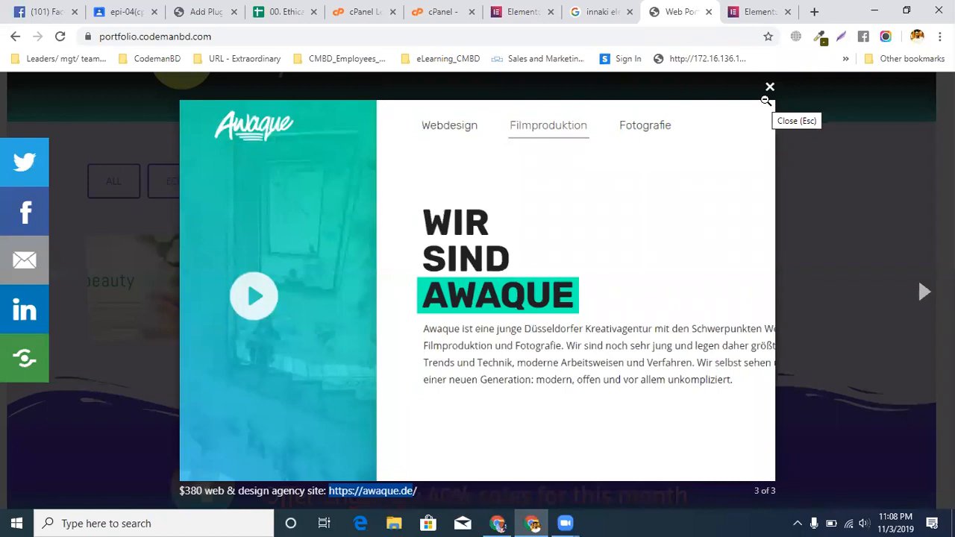
left_click(710, 87)
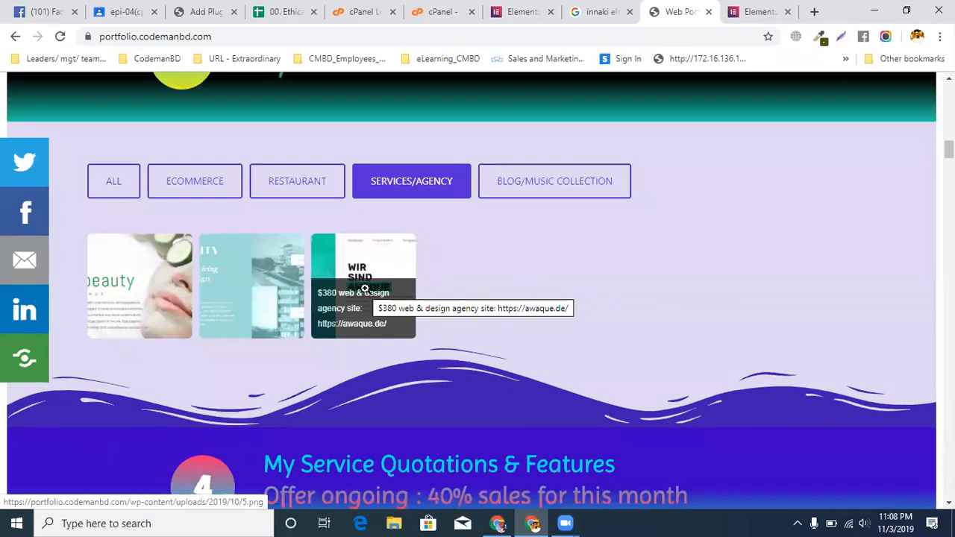
Close the browser tabs with the March and February 2019 showcases, the Google results and the portfolio site
left_click(743, 13)
scroll(448, 268, "up", 2)
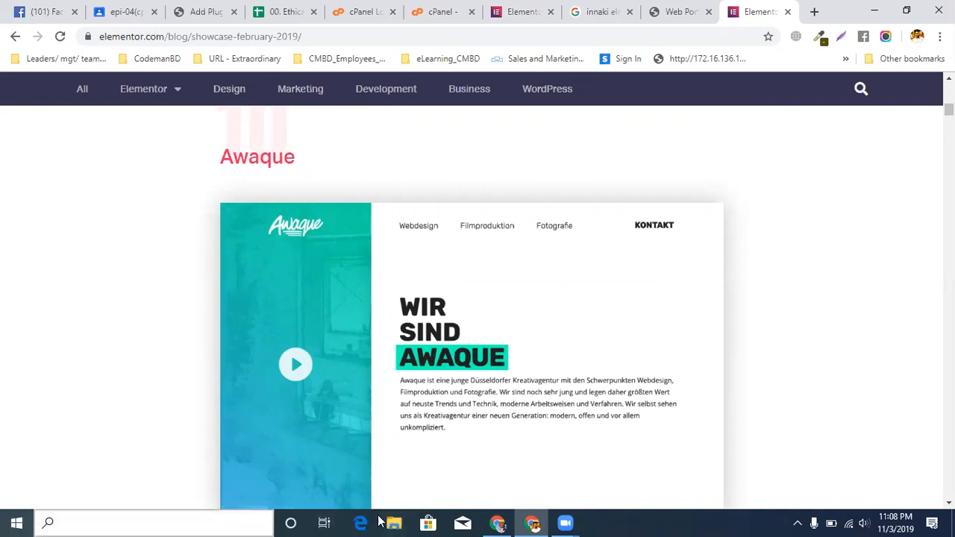
left_click(523, 15)
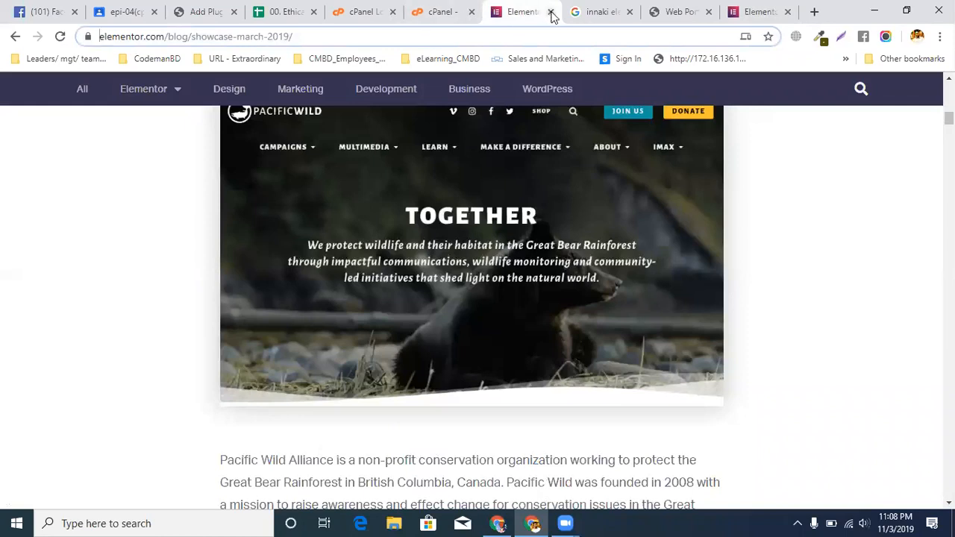
left_click(551, 11)
left_click(553, 13)
left_click(556, 12)
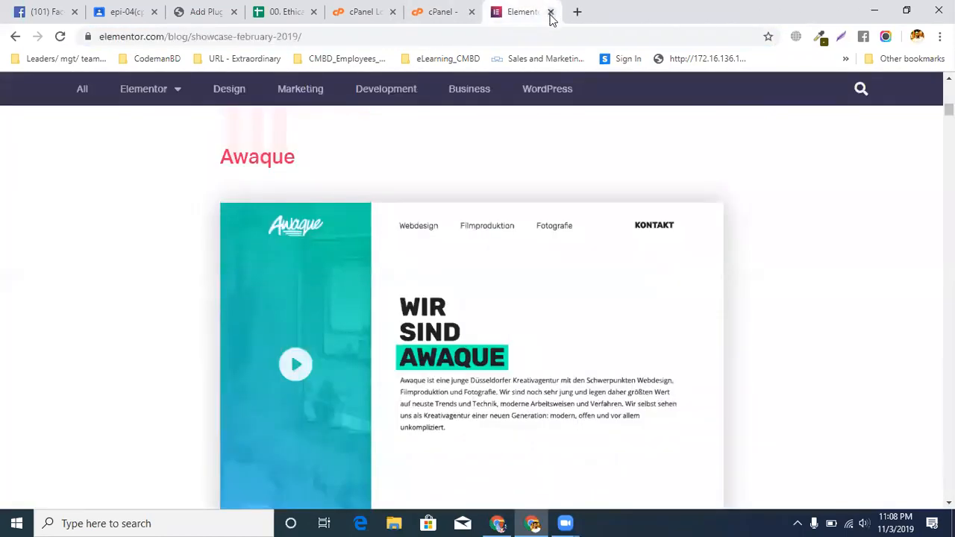
left_click(551, 12)
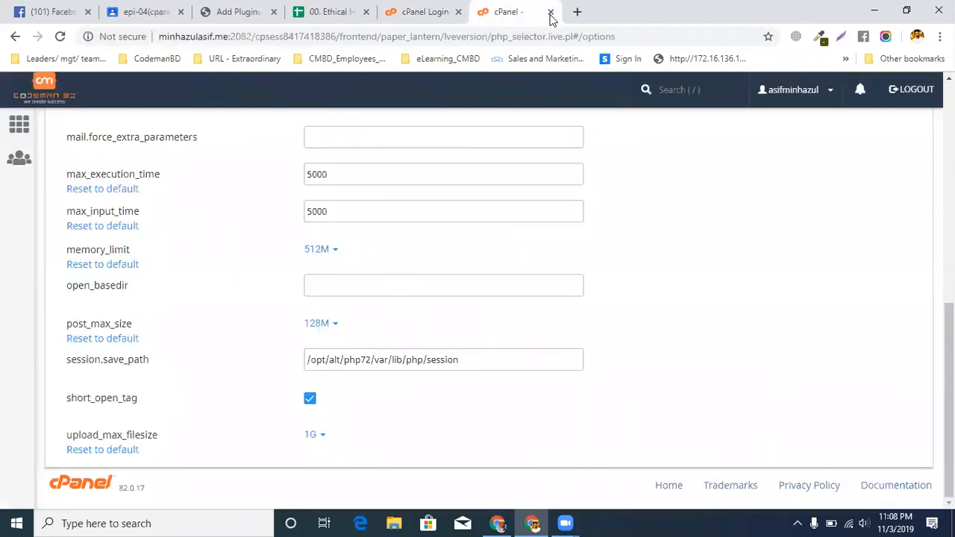
Return to the setup spreadsheet and copy the plugin name "easy update manager" from row 32
left_click(434, 11)
left_click(330, 11)
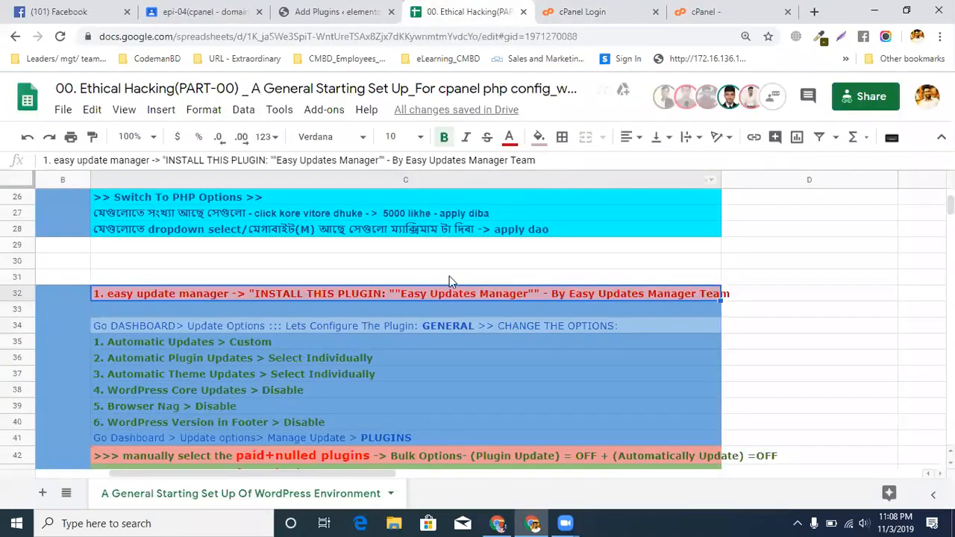
double_click(168, 297)
left_click_drag(234, 301, 109, 301)
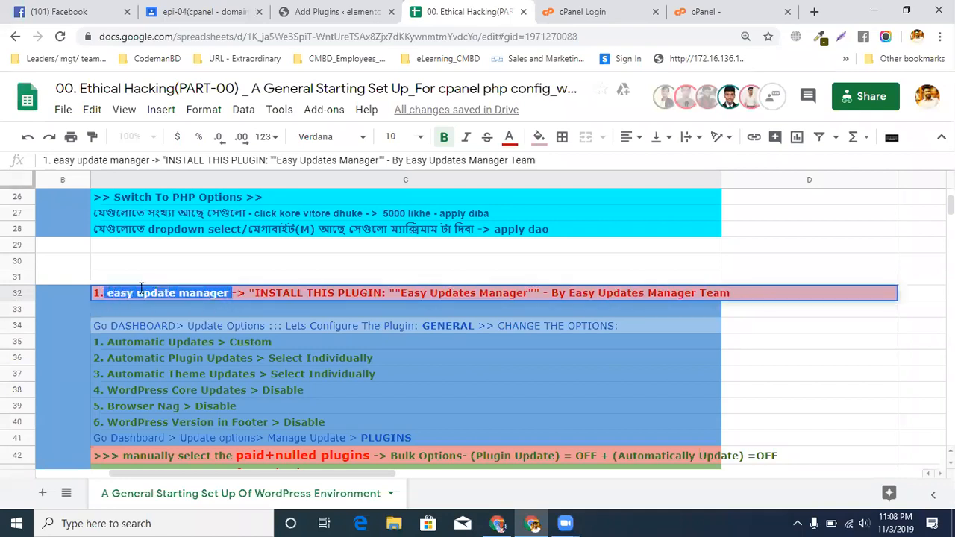
right_click(136, 293)
left_click(178, 102)
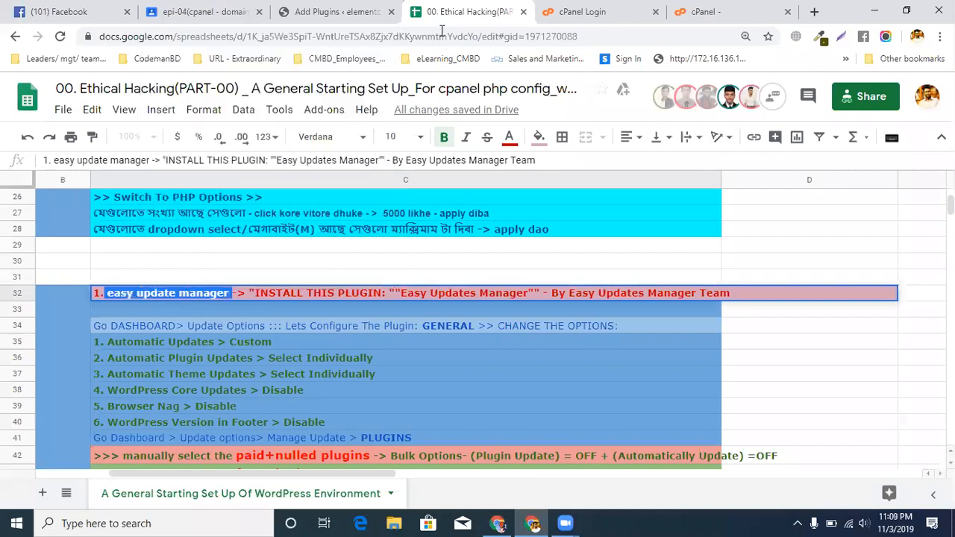
Search the WordPress plugin directory for "easy update manager", and install and activate Easy Updates Manager
left_click(315, 12)
left_click(258, 123)
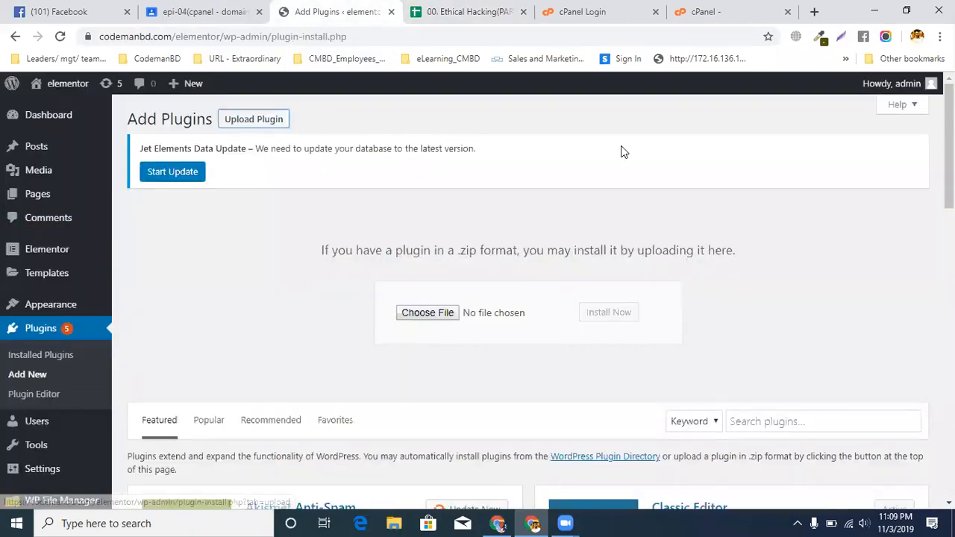
scroll(321, 379, "down", 1)
scroll(642, 478, "up", 1)
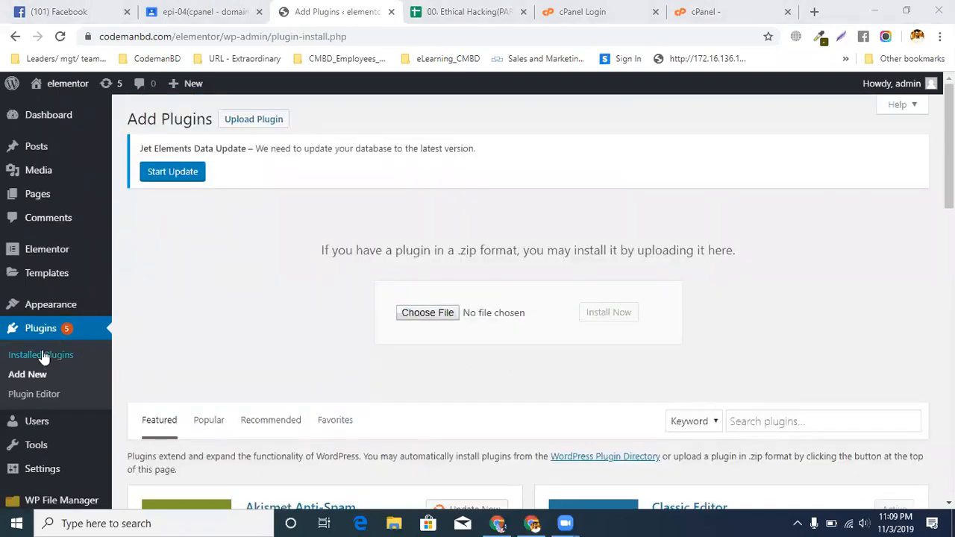
left_click(31, 374)
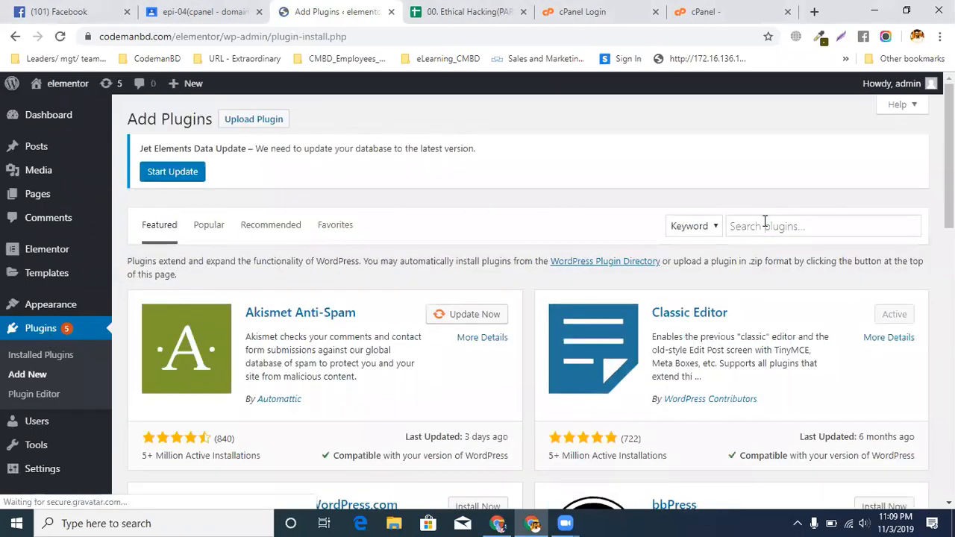
left_click(764, 220)
key("ctrl+v")
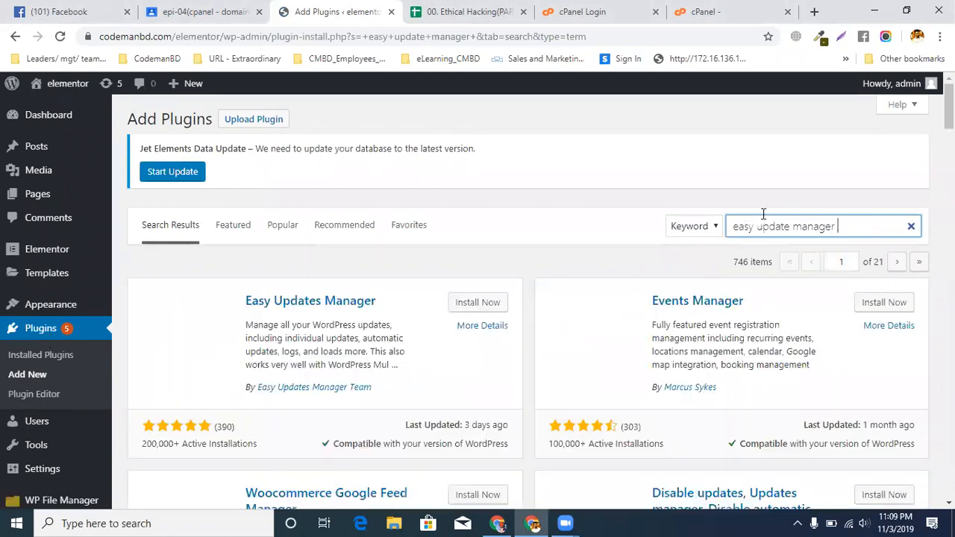
left_click(496, 306)
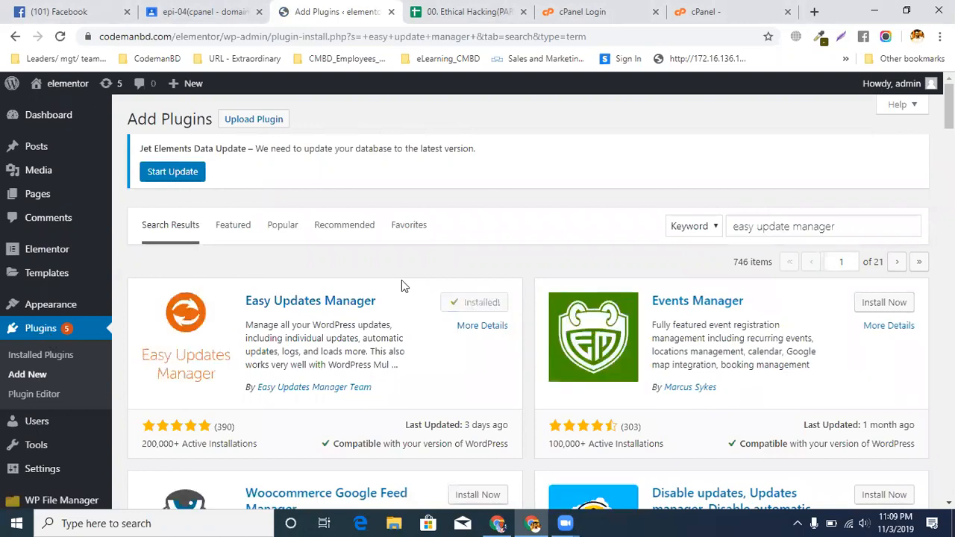
left_click(500, 304)
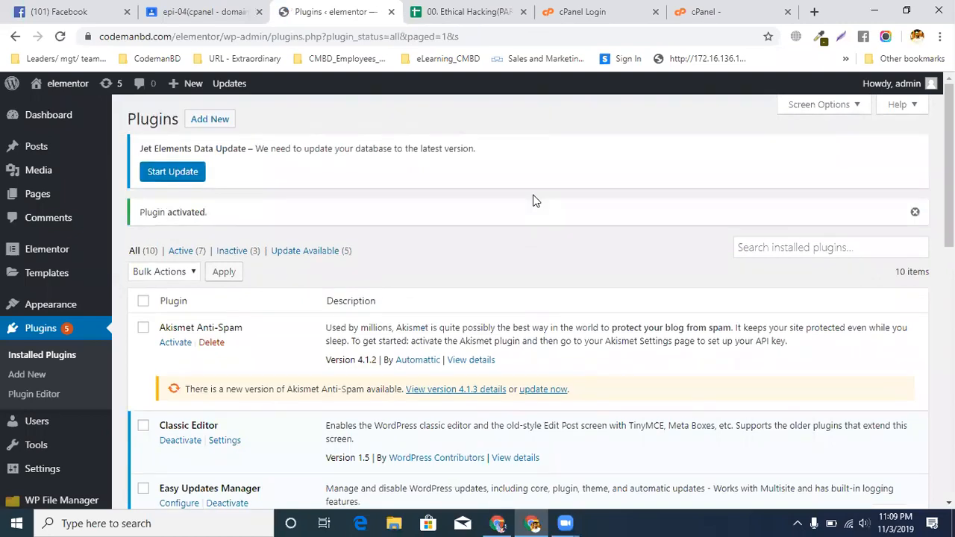
Check the spreadsheet's row 34 instruction and open the Updates Options page in the WordPress dashboard
left_click(444, 10)
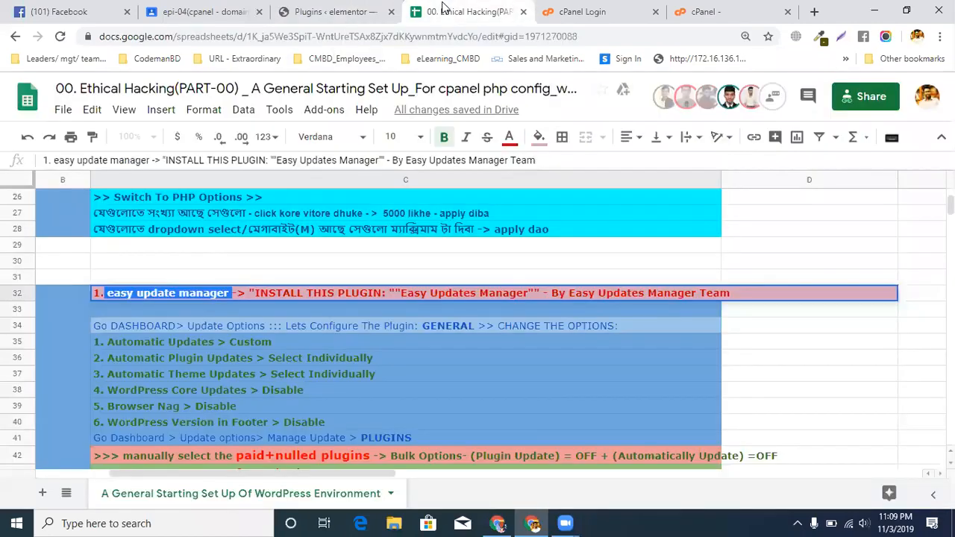
left_click(282, 382)
left_click(139, 329)
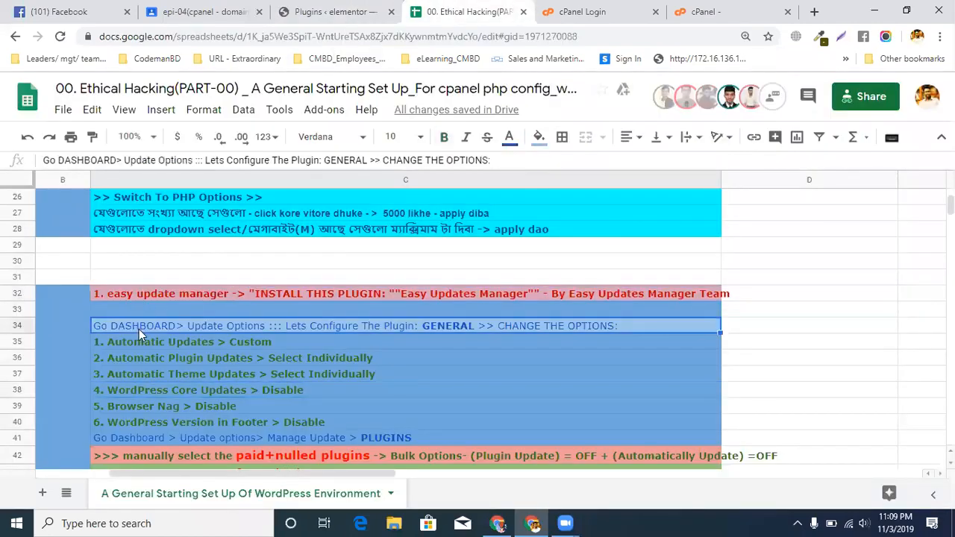
left_click(340, 10)
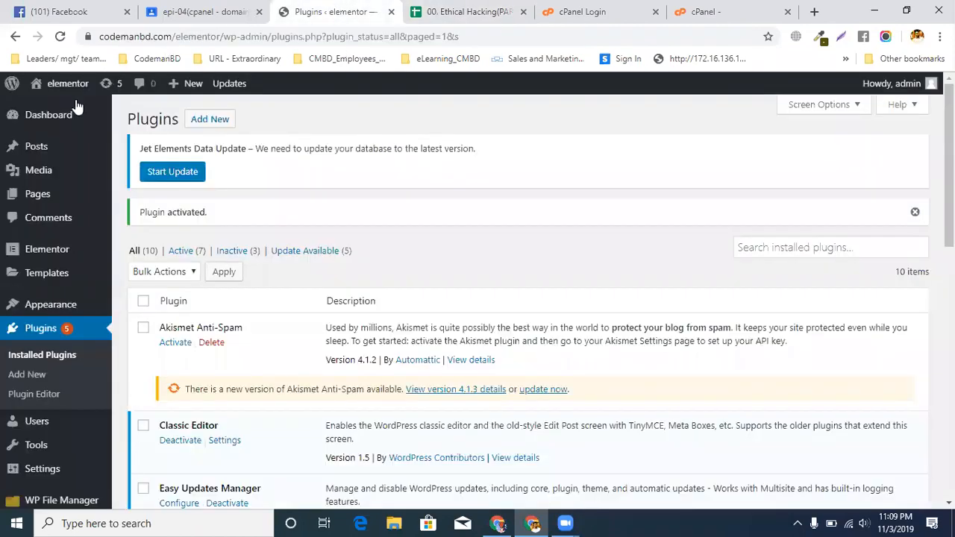
mouse_move(52, 125)
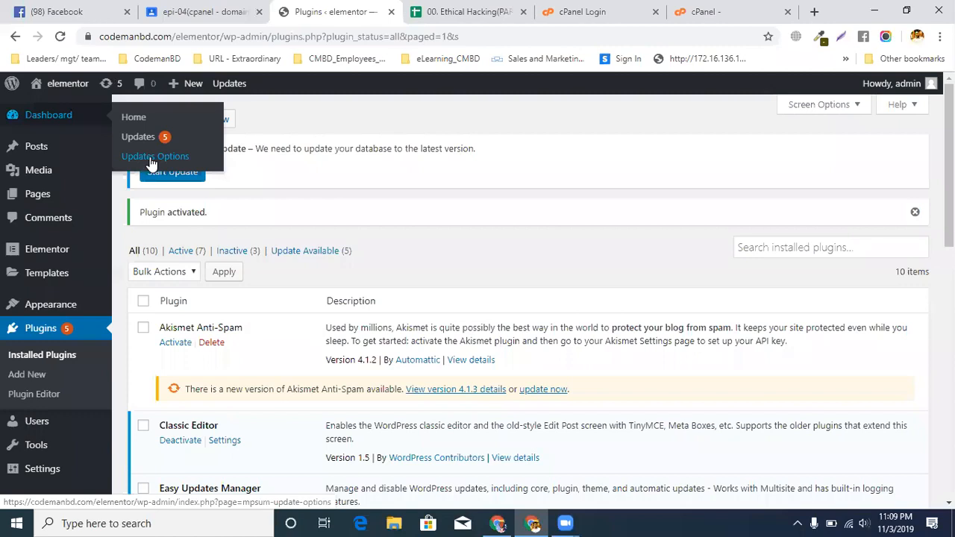
left_click(151, 163)
Check spreadsheet rows 35 and 36, and set Automatic updates to Custom in Updates Options
left_click(455, 12)
left_click(179, 345)
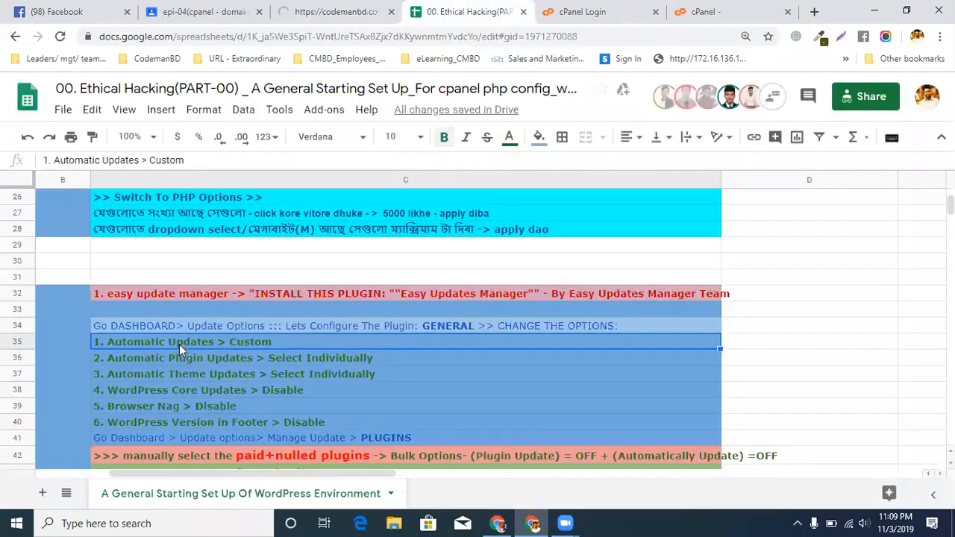
left_click(161, 352)
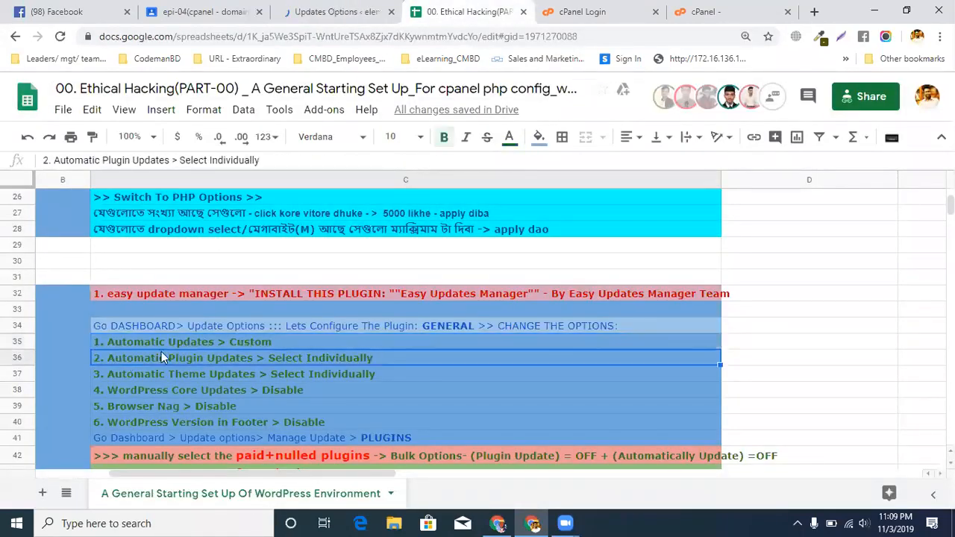
left_click(343, 8)
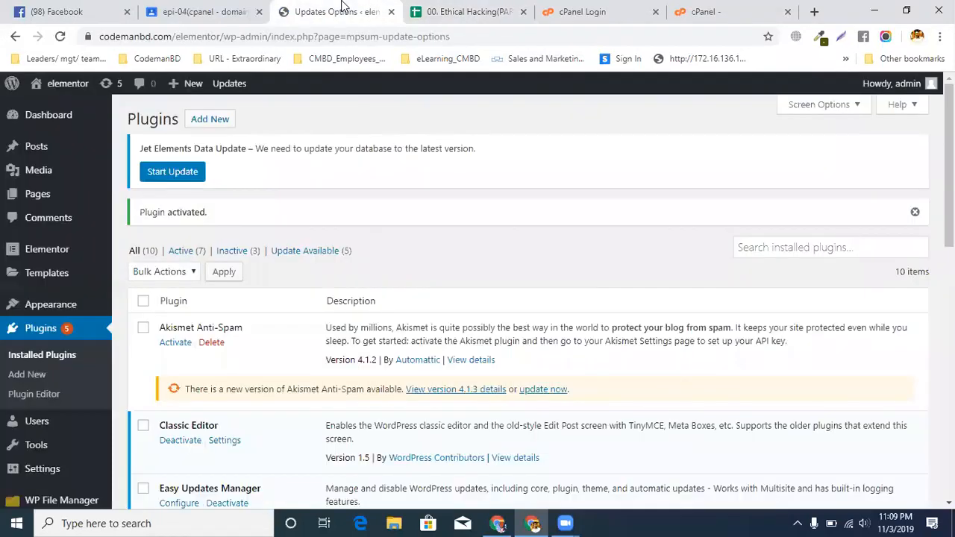
scroll(304, 248, "down", 3)
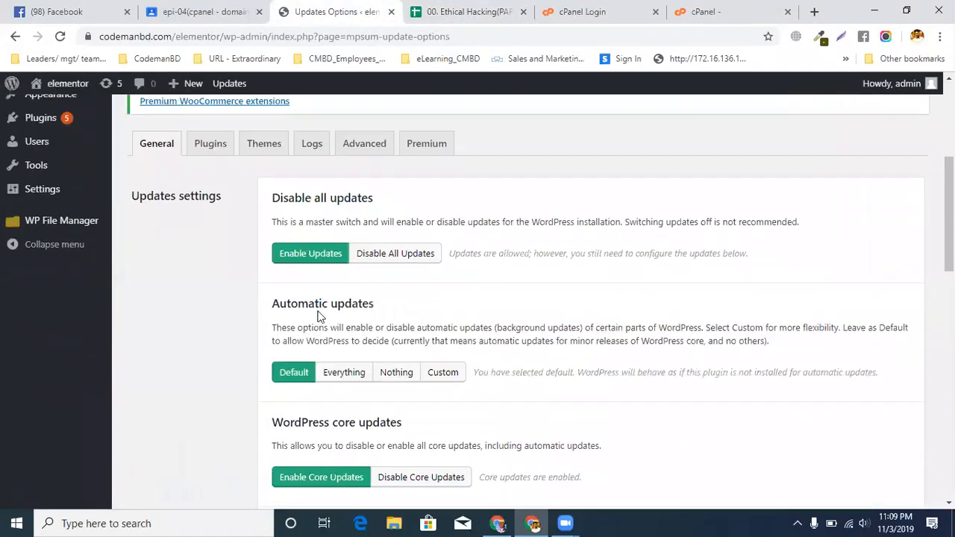
left_click(435, 371)
Set both Automatic Plugin Updates and Automatic Theme Updates to Select Individually
scroll(434, 368, "down", 7)
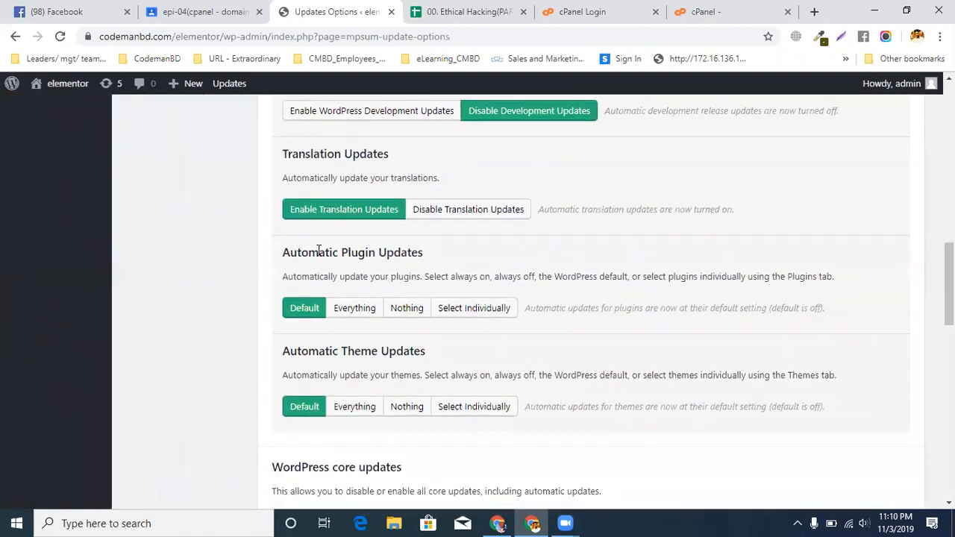
left_click_drag(318, 252, 499, 251)
left_click(483, 307)
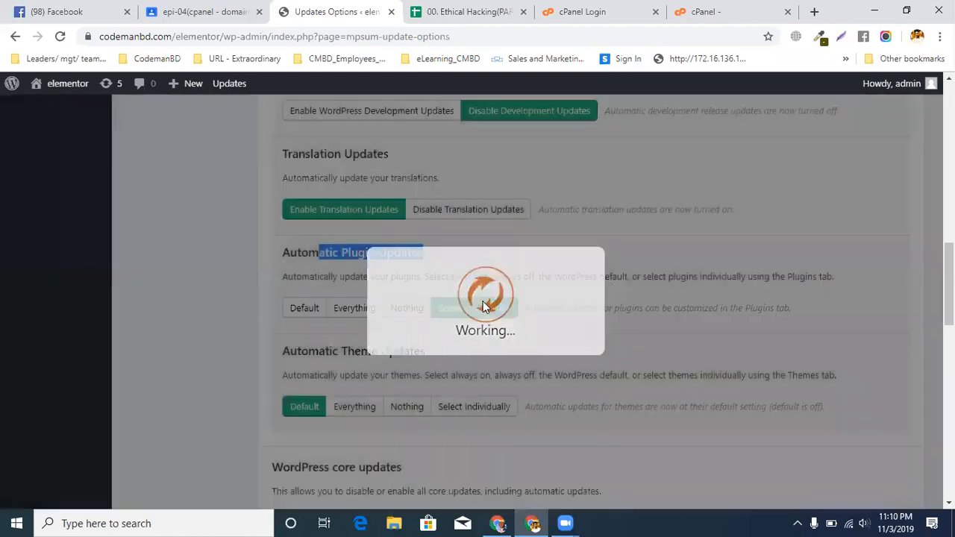
left_click_drag(331, 352, 437, 351)
scroll(439, 351, "down", 2)
left_click(474, 266)
Check the spreadsheet's items 3 to 5 and disable WordPress core updates in Updates Options
left_click(463, 11)
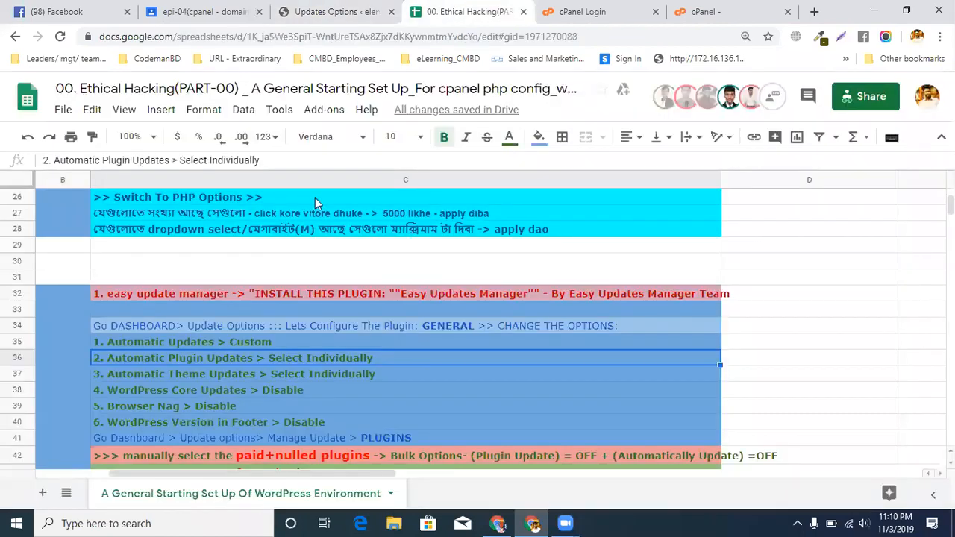
left_click(162, 372)
left_click(159, 389)
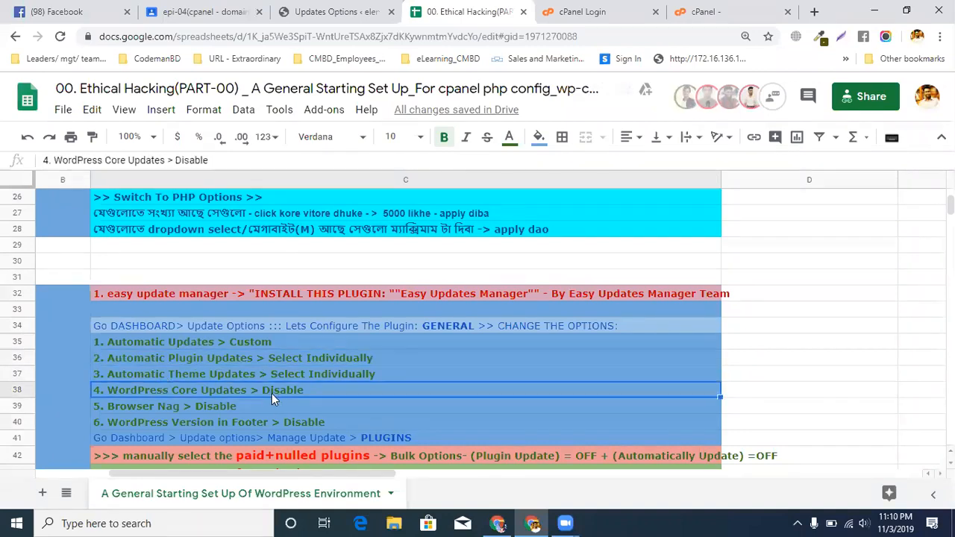
left_click(240, 406)
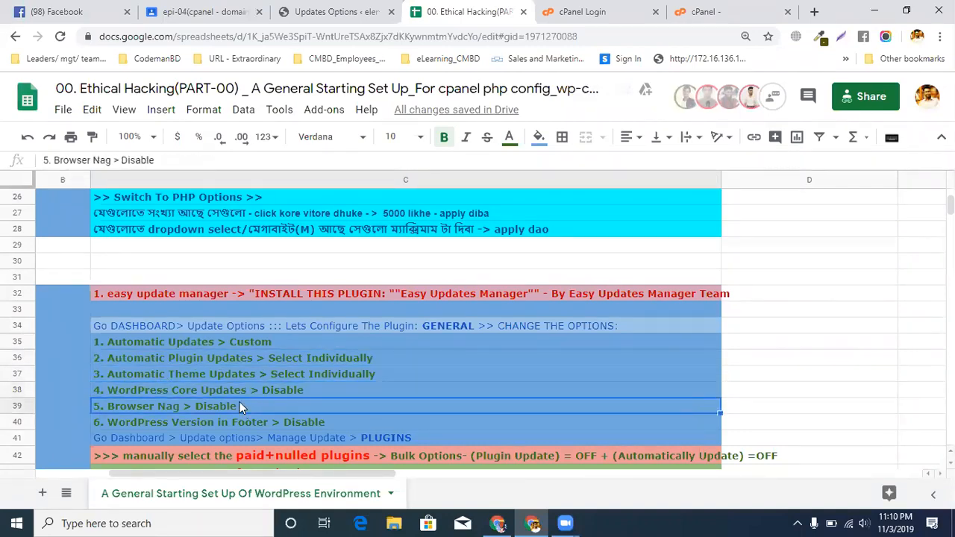
left_click(248, 379)
left_click(336, 11)
scroll(529, 239, "down", 4)
scroll(348, 280, "down", 1)
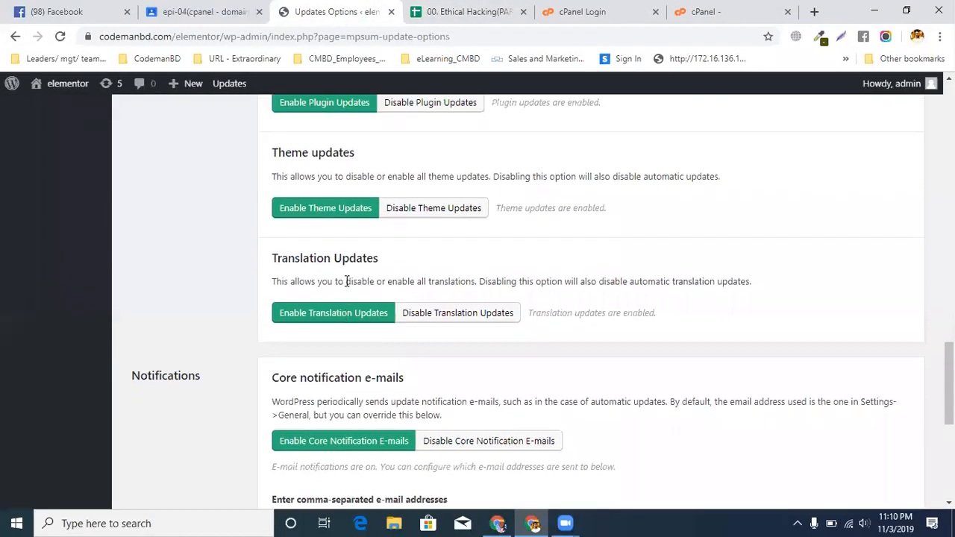
scroll(345, 281, "up", 3)
left_click(420, 248)
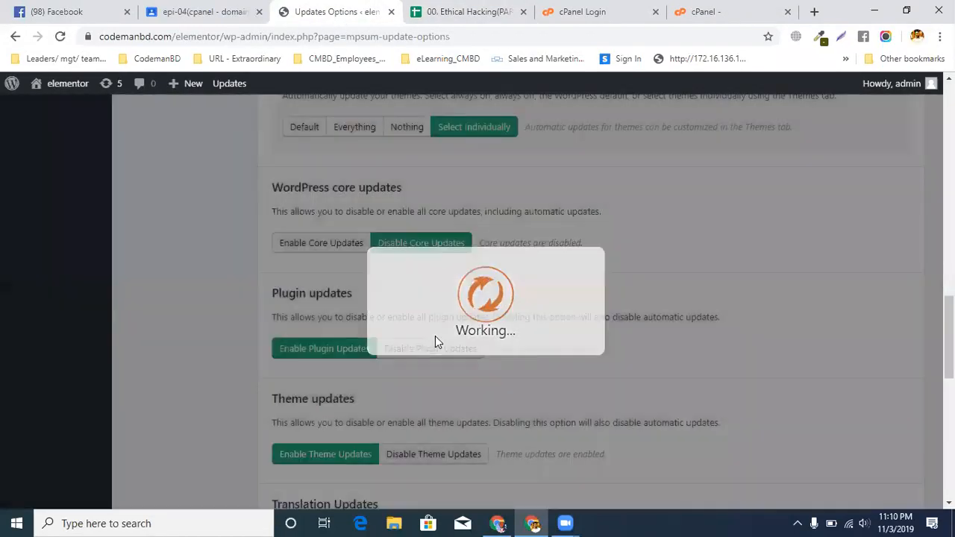
Disable the browser nag in the Others section of Updates Options
scroll(435, 333, "down", 5)
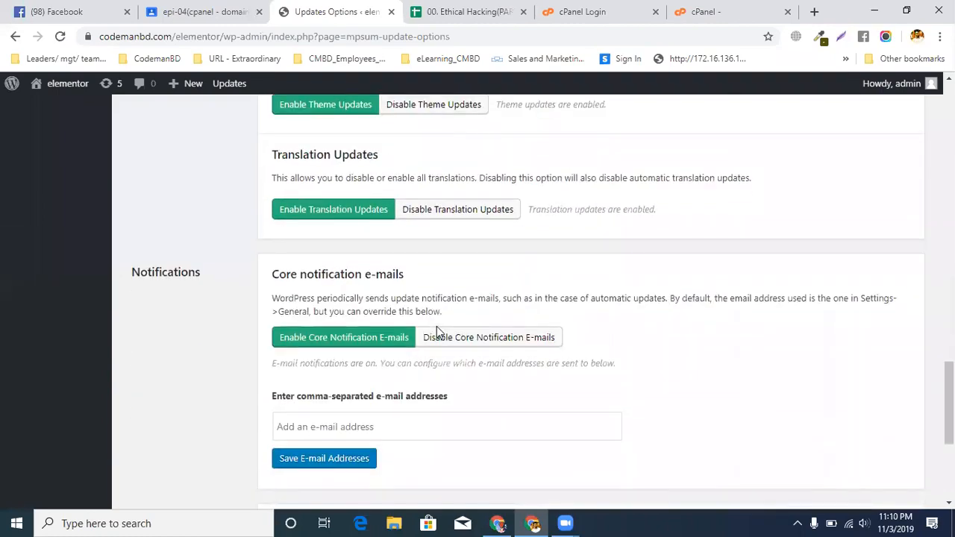
scroll(438, 333, "down", 3)
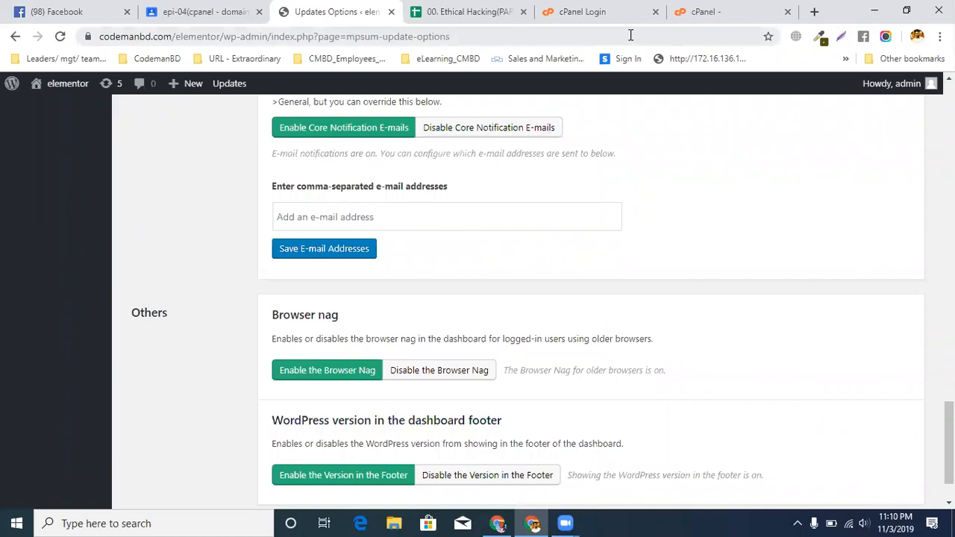
scroll(640, 203, "down", 2)
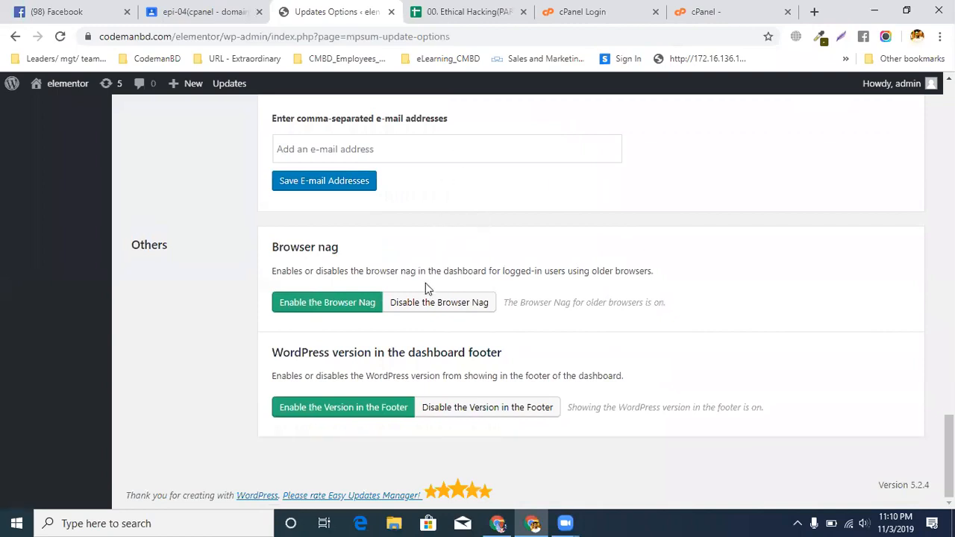
left_click(423, 302)
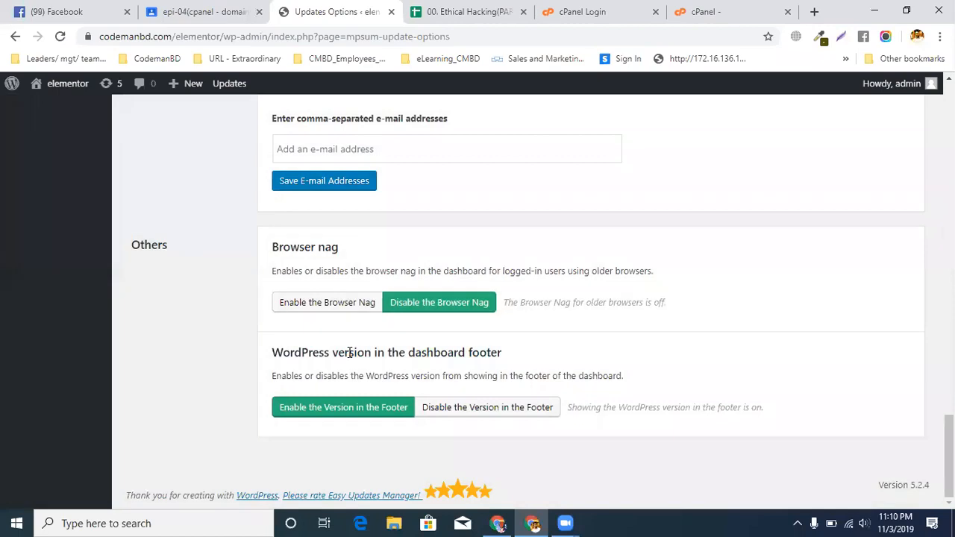
Highlight the version number in the dashboard footer and disable showing the WordPress version there
left_click_drag(881, 489, 930, 487)
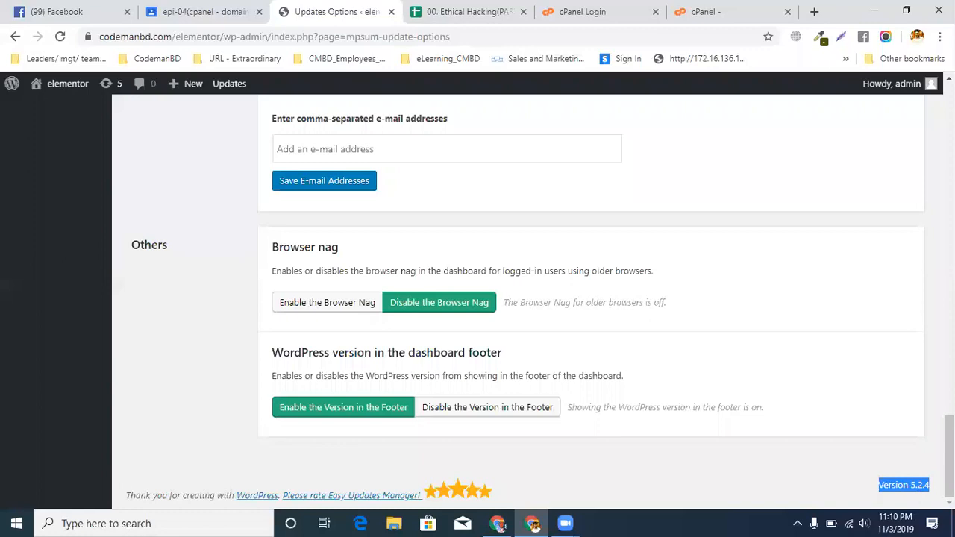
left_click(712, 473)
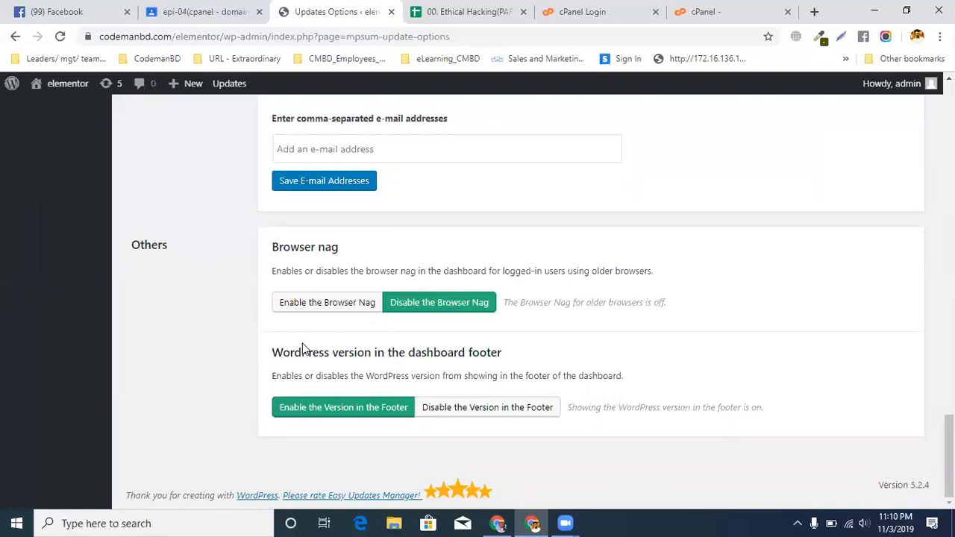
left_click_drag(297, 352, 470, 355)
left_click(463, 406)
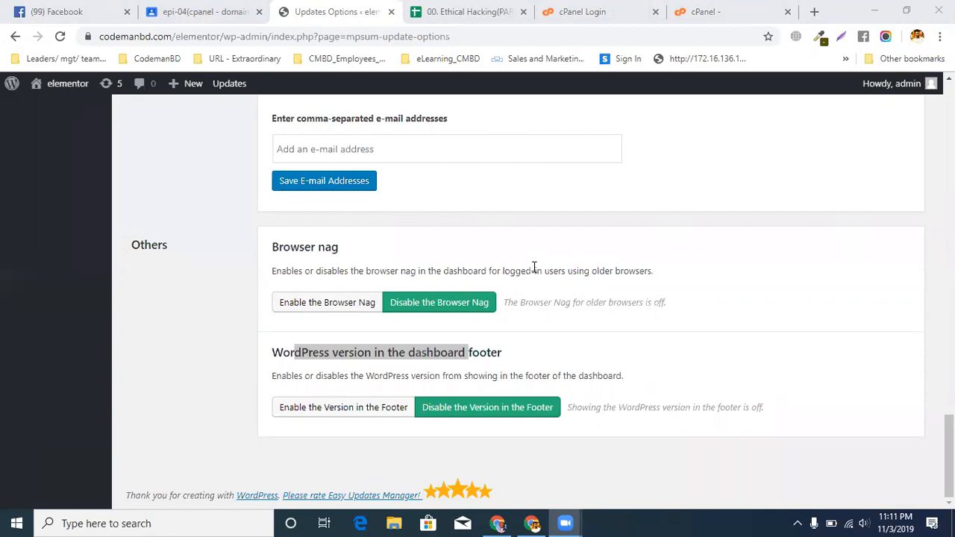
Check the spreadsheet's instructions for managing plugin updates of paid and nulled plugins
left_click(486, 11)
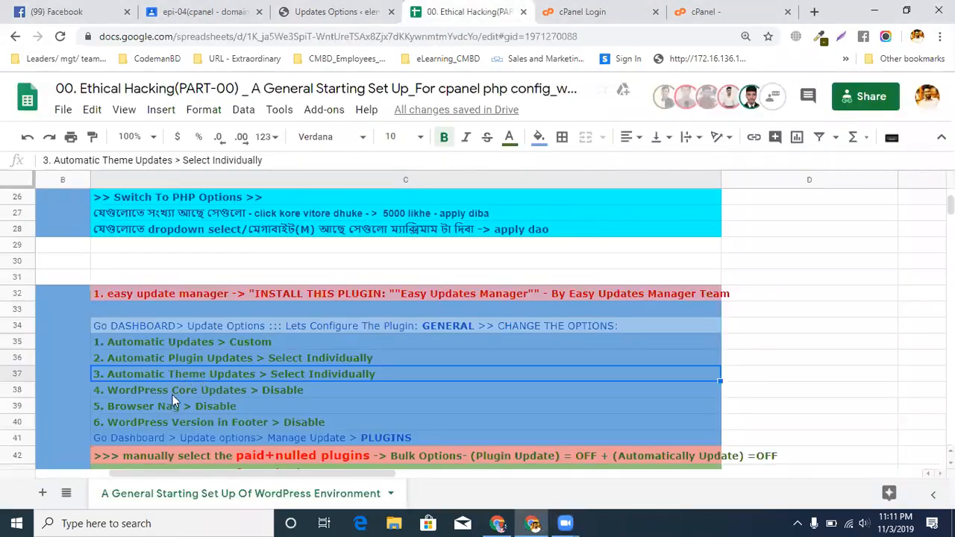
scroll(173, 396, "down", 3)
left_click(179, 310)
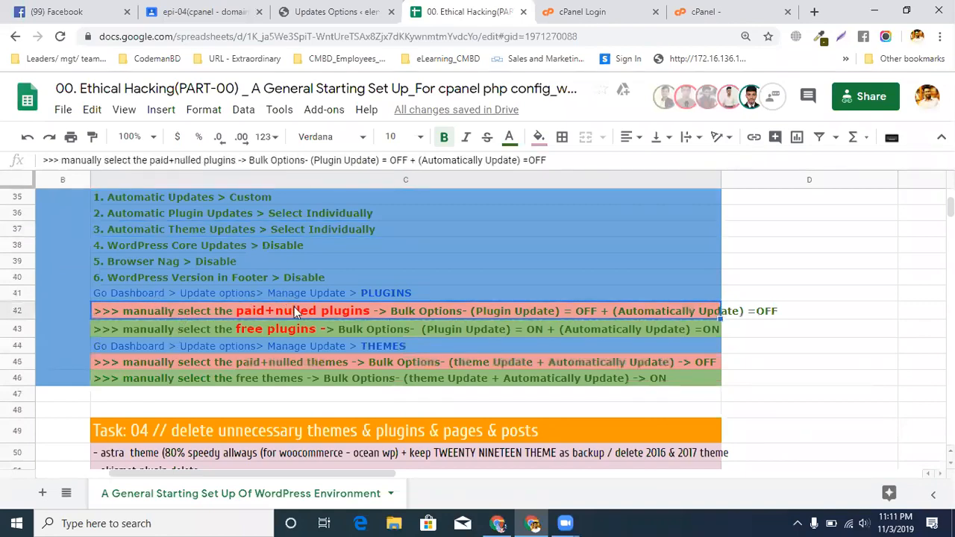
Return to the Easy Updates Manager settings and open the Plugins update options
left_click(295, 17)
scroll(280, 229, "up", 10)
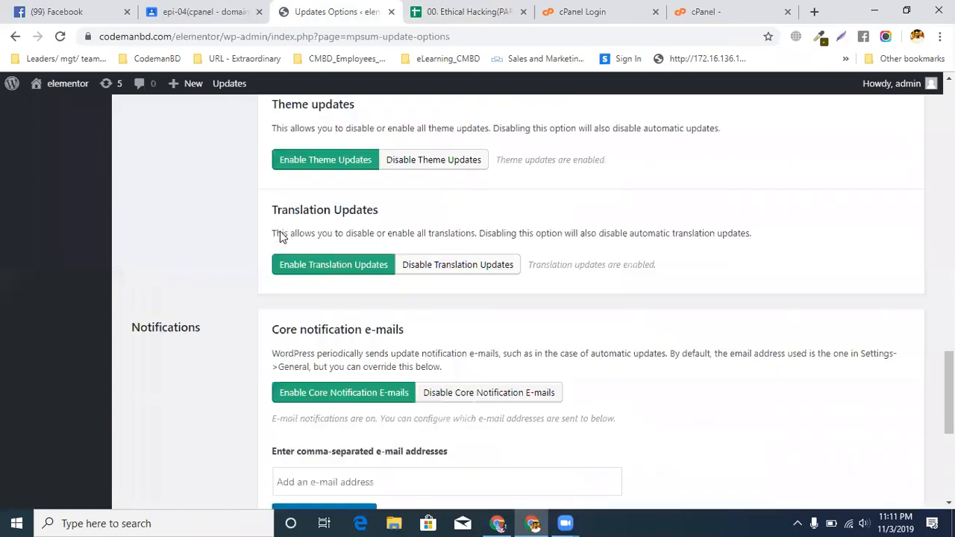
scroll(280, 229, "up", 6)
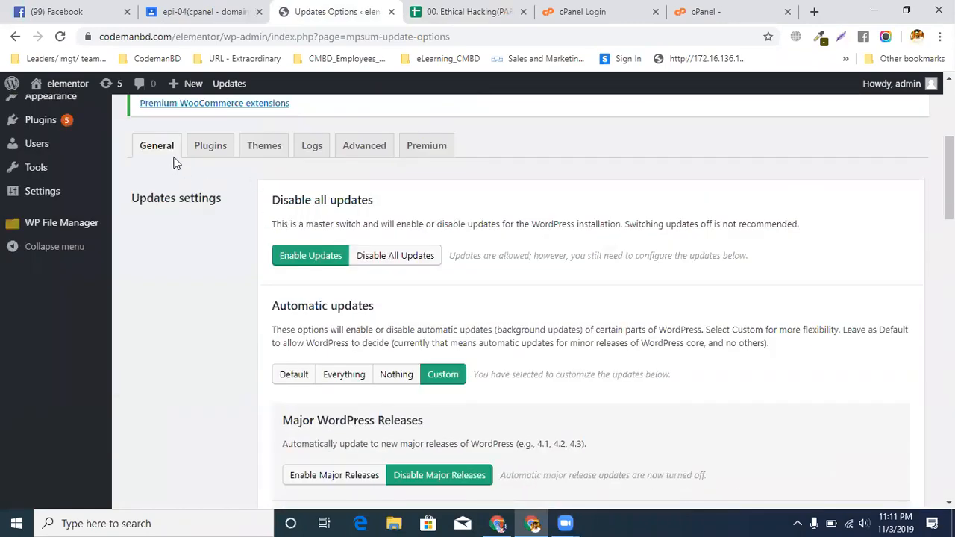
left_click(163, 149)
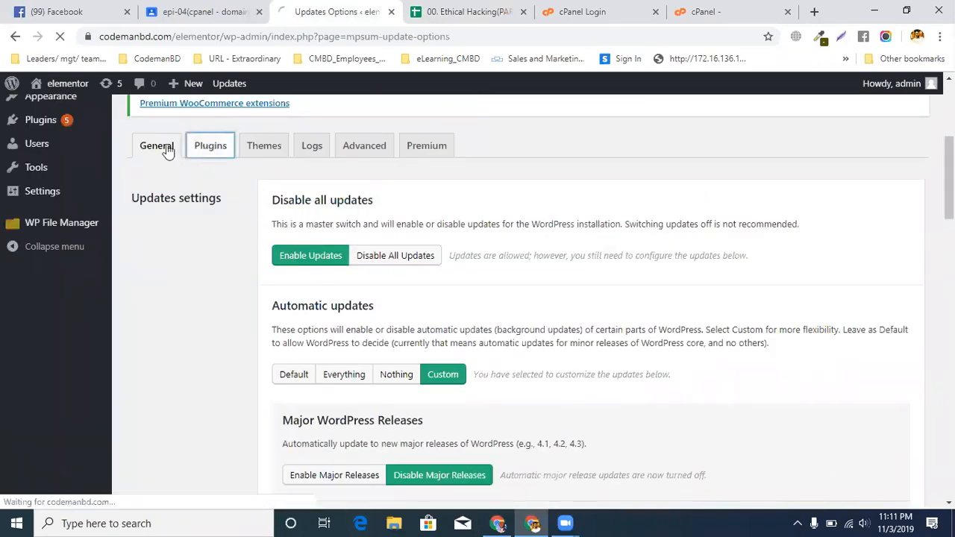
left_click(154, 148)
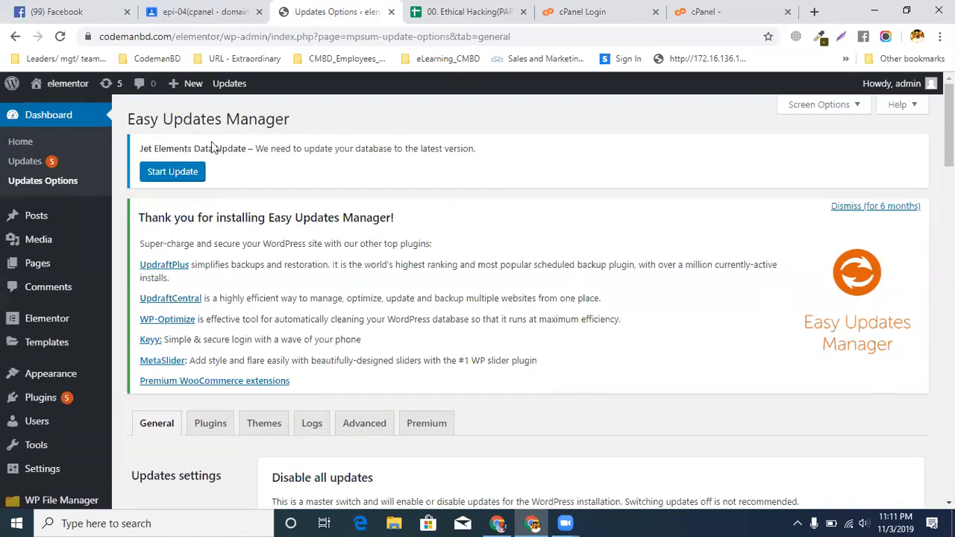
scroll(209, 149, "down", 3)
left_click(209, 213)
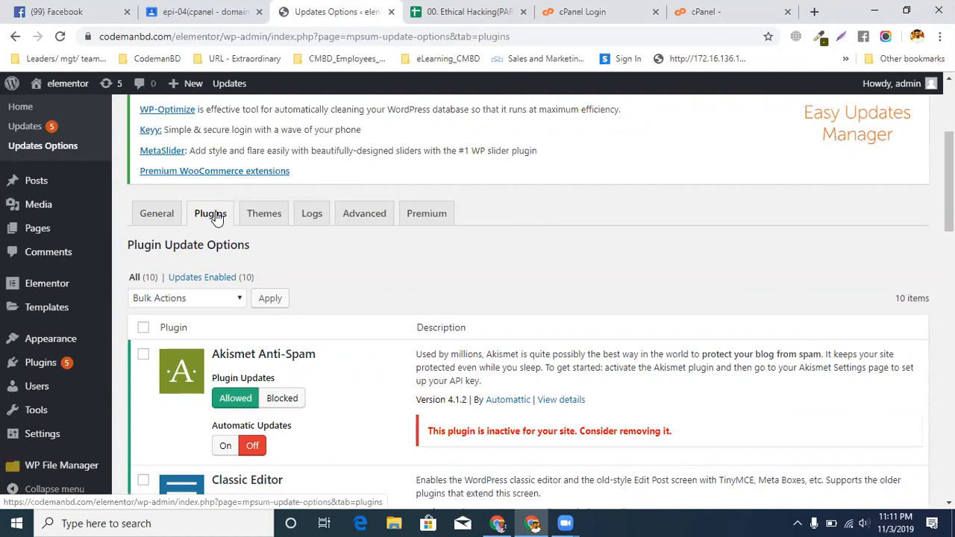
Open elementor.com in a new browser tab and go to its account login page
left_click(815, 12)
type("ele")
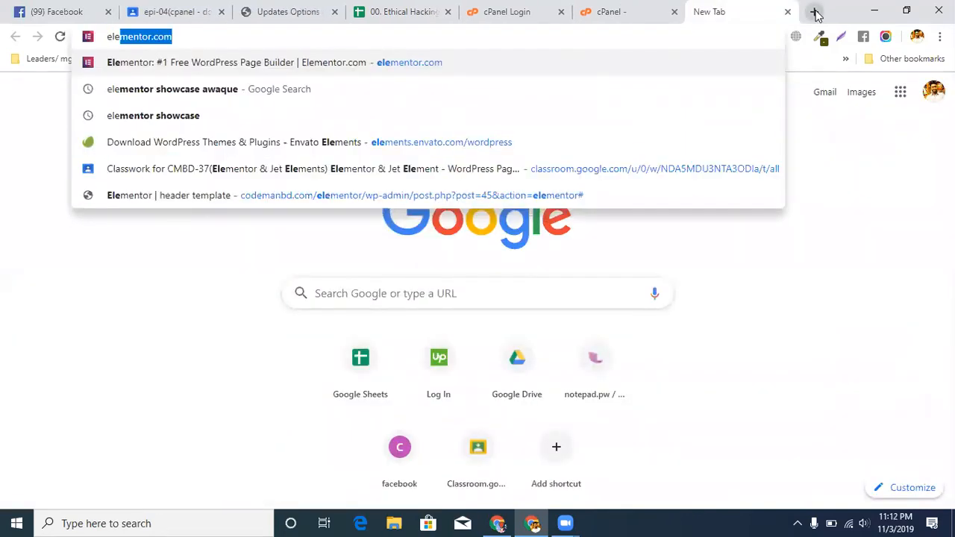
key("Return")
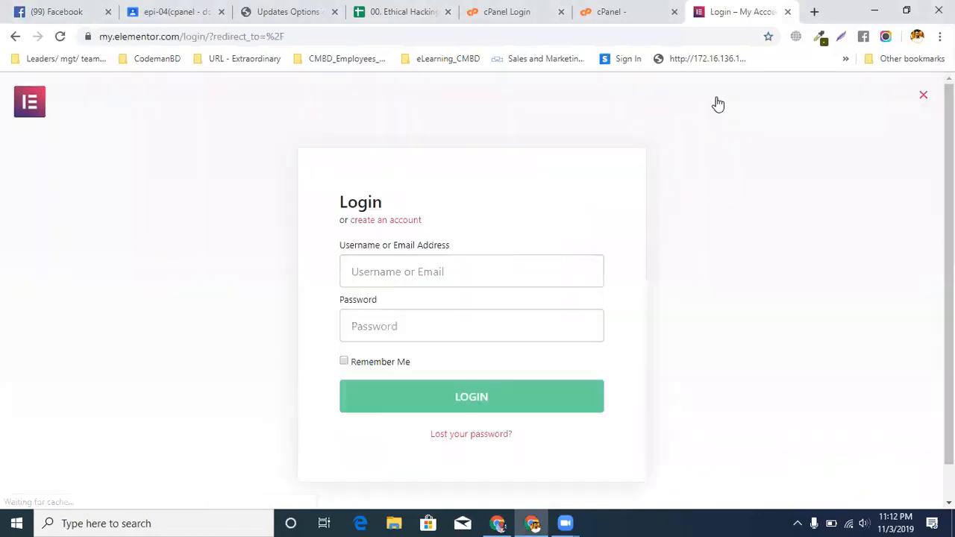
Enter the account e-mail address in the Elementor login form
left_click(385, 271)
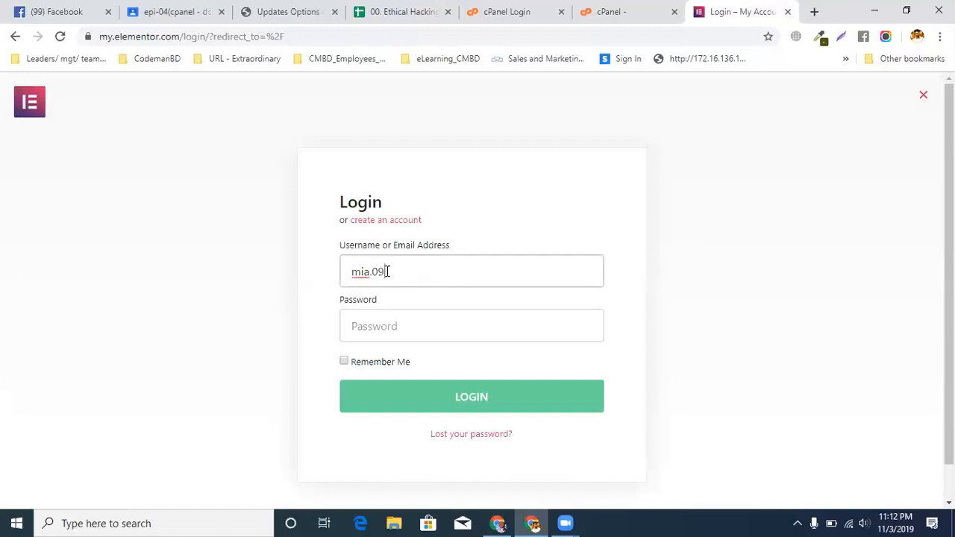
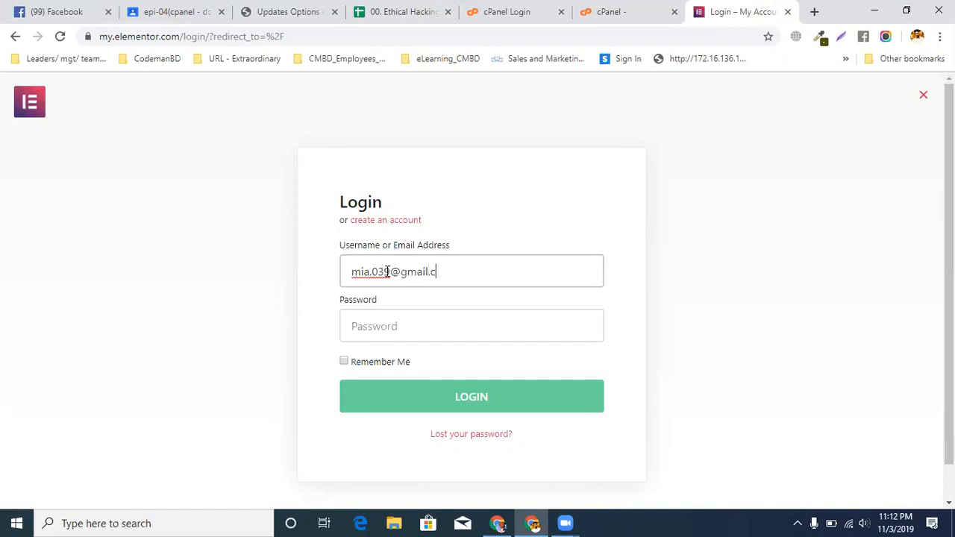
Enter the account password and log in to the Elementor account
key("Tab")
type("•")
key("BackSpace")
type("•••")
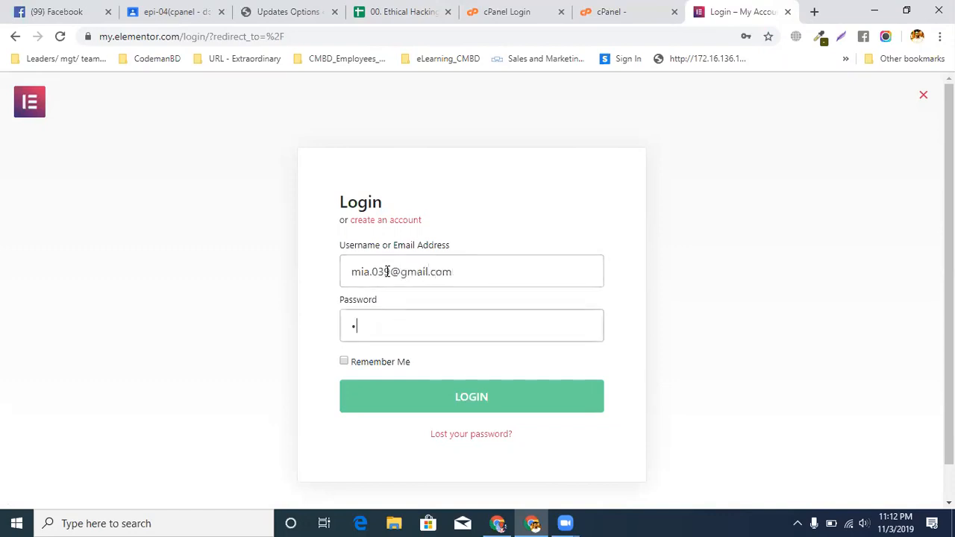
type("•••••••••••")
key("ctrl+a")
type("•••••")
key("ctrl+a")
type("•••••••••••••••")
left_click(457, 397)
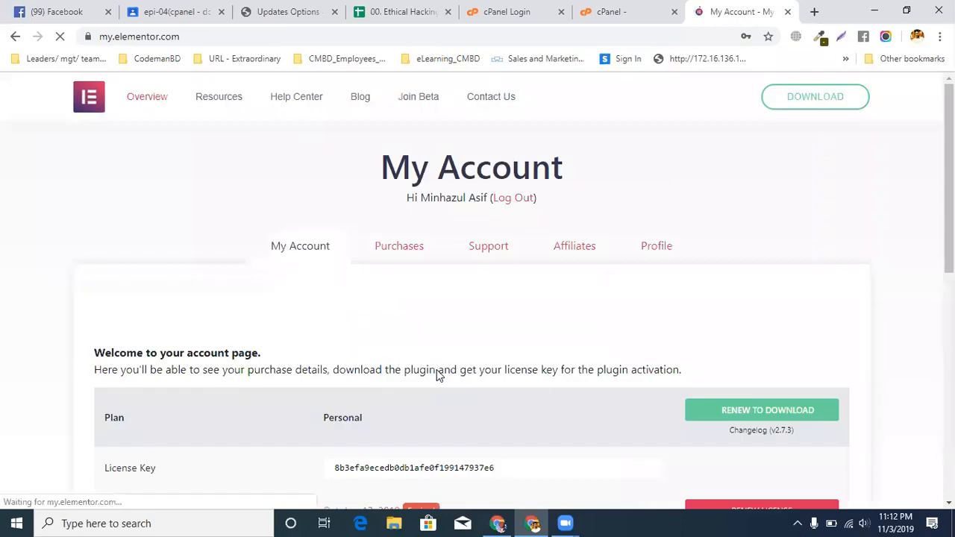
Examine the Elementor account page's plan, license, expiration date and renewal options
left_click(690, 154)
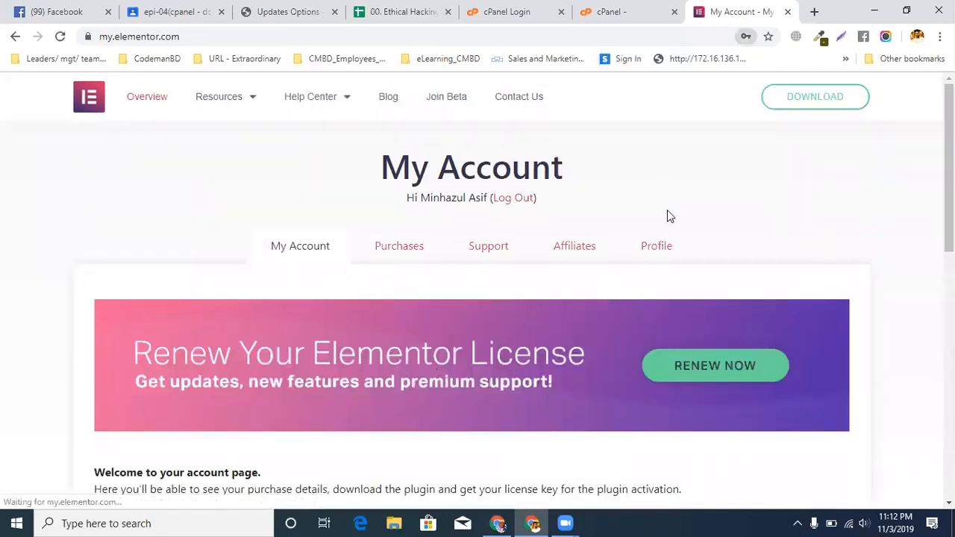
scroll(386, 313, "down", 2)
scroll(351, 373, "down", 2)
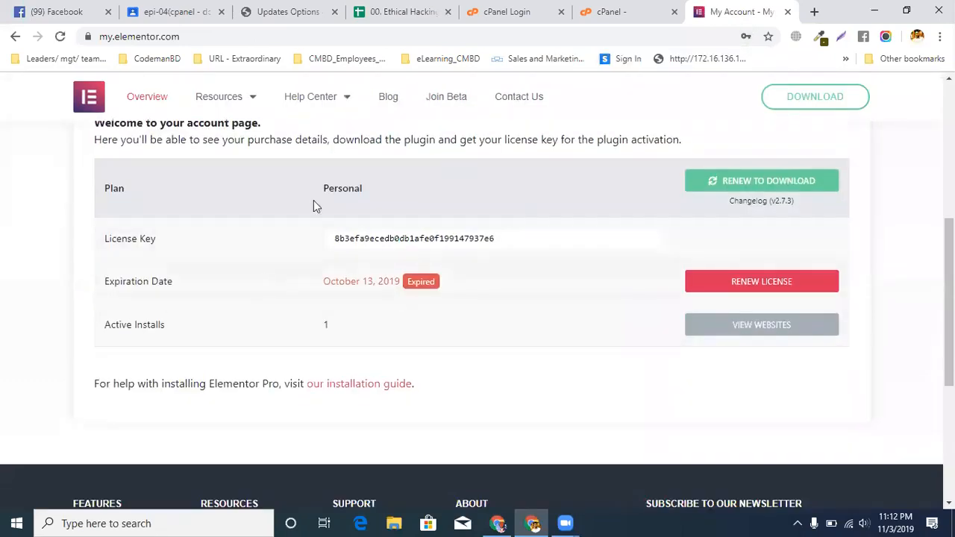
scroll(403, 190, "up", 1)
scroll(403, 224, "down", 3)
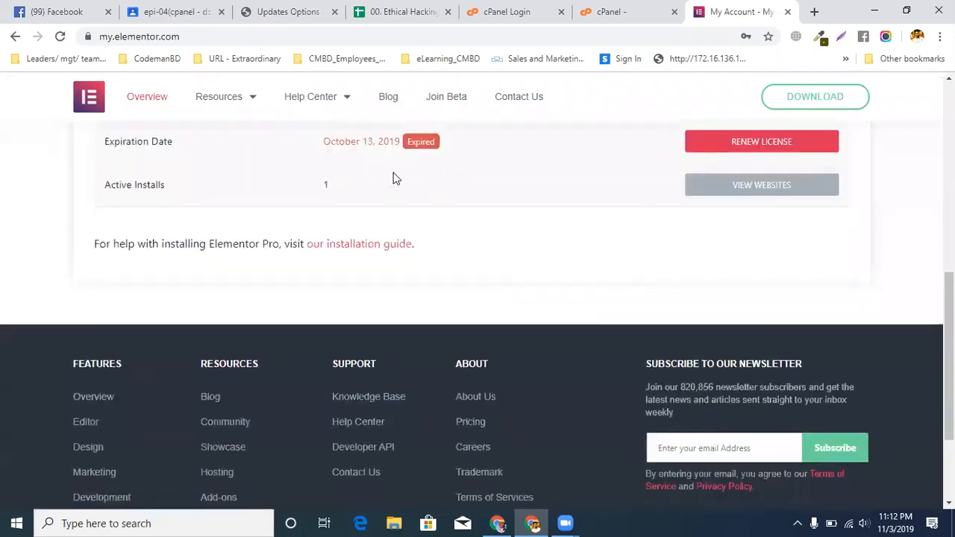
scroll(398, 191, "up", 1)
scroll(446, 318, "up", 5)
scroll(408, 476, "down", 3)
scroll(390, 395, "up", 4)
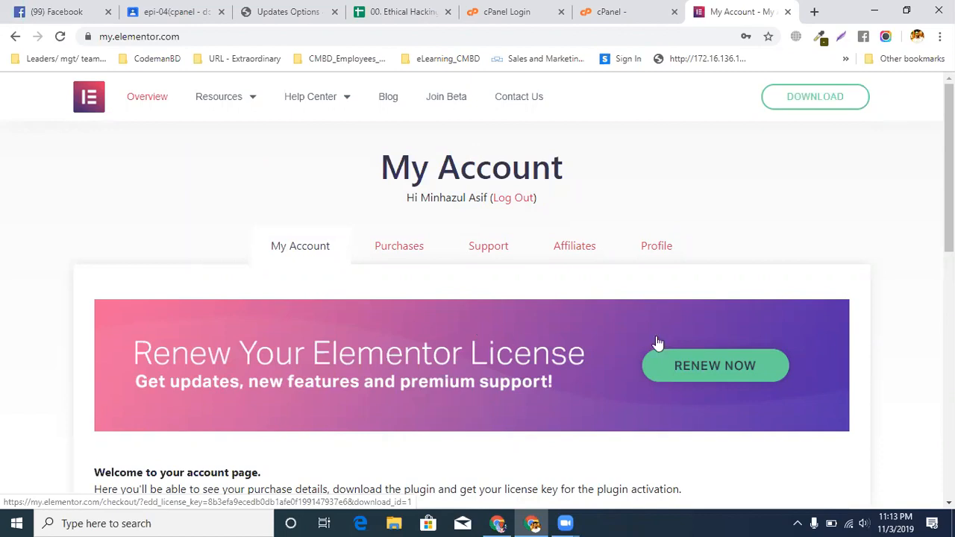
Recheck the spreadsheet's rule for paid and nulled plugins against the Elementor account page
left_click(619, 11)
left_click(529, 7)
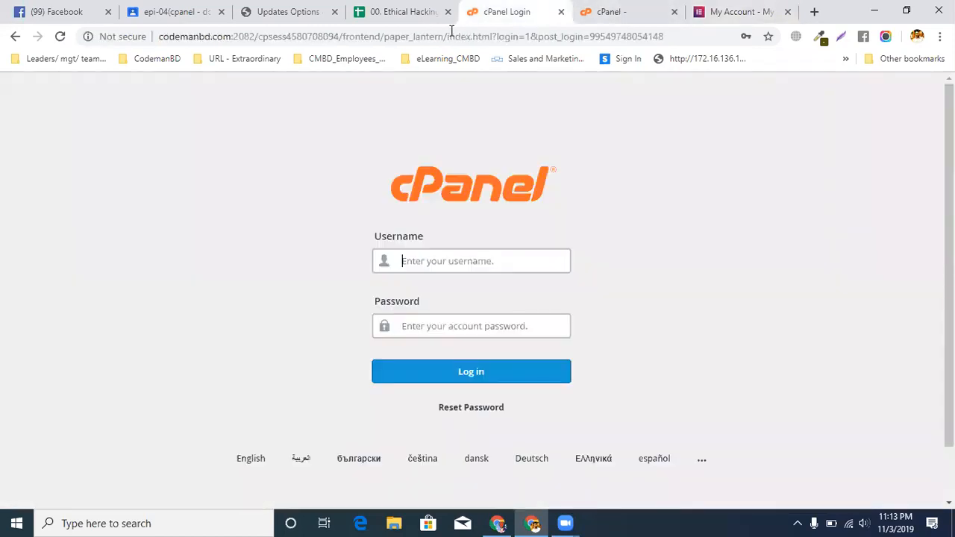
left_click(393, 14)
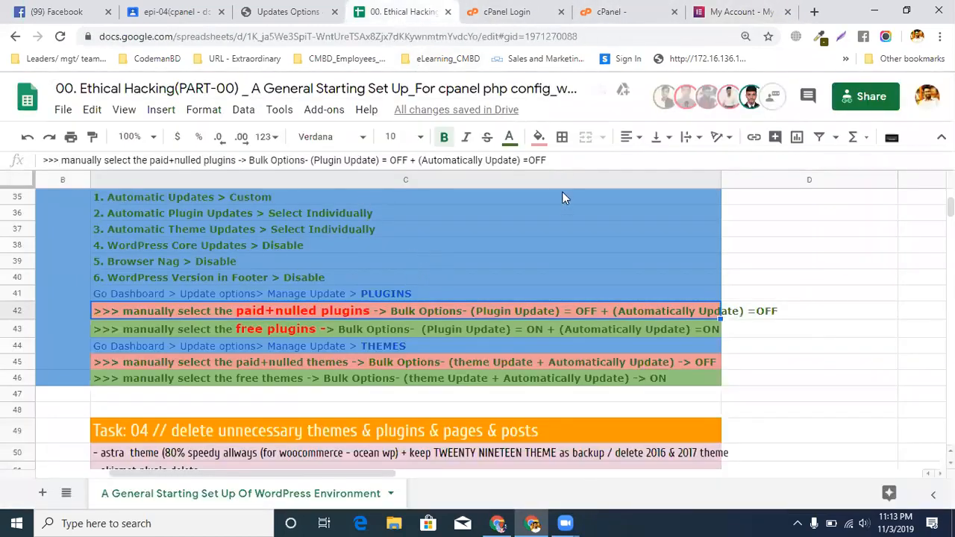
left_click(739, 11)
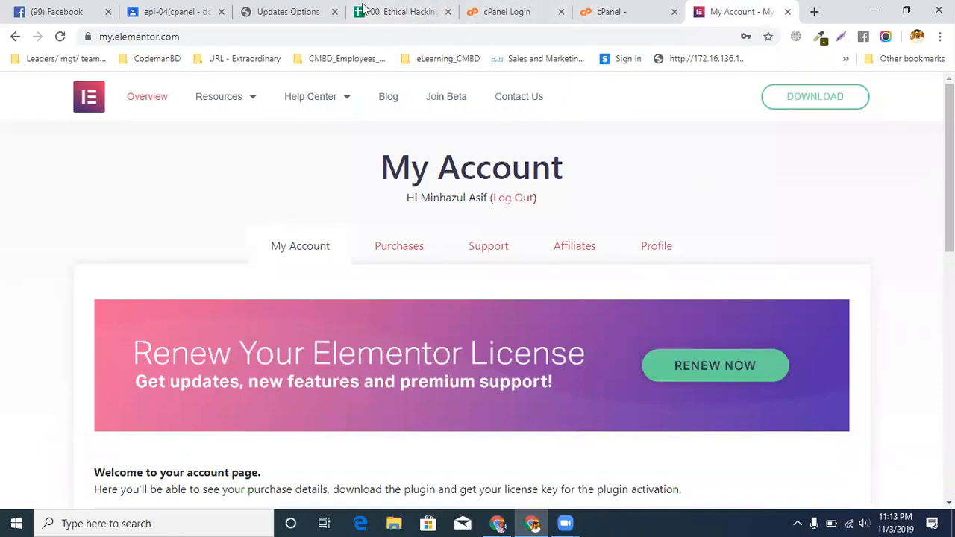
Review the plugin update options, then open the installed plugins list and highlight the Akismet Anti-Spam new version notice
left_click(307, 6)
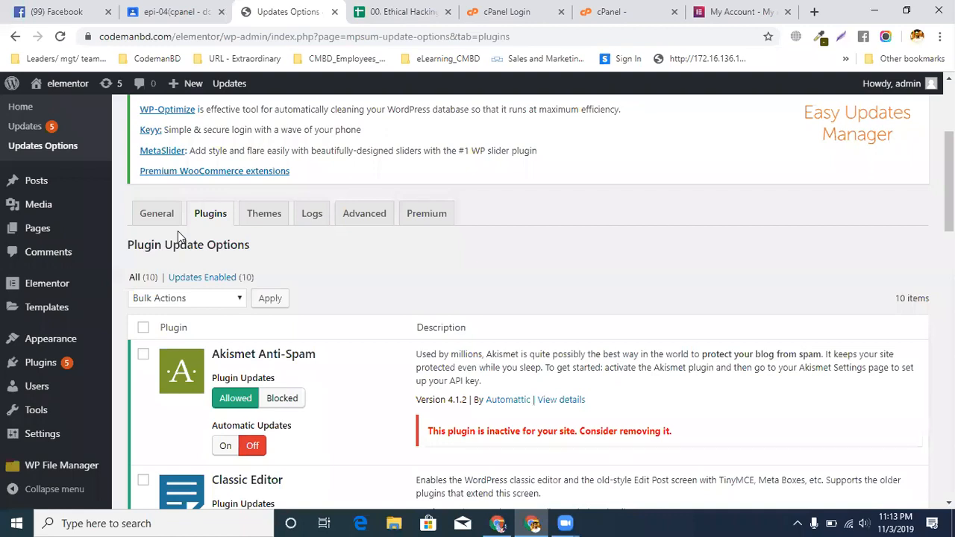
scroll(396, 292, "down", 2)
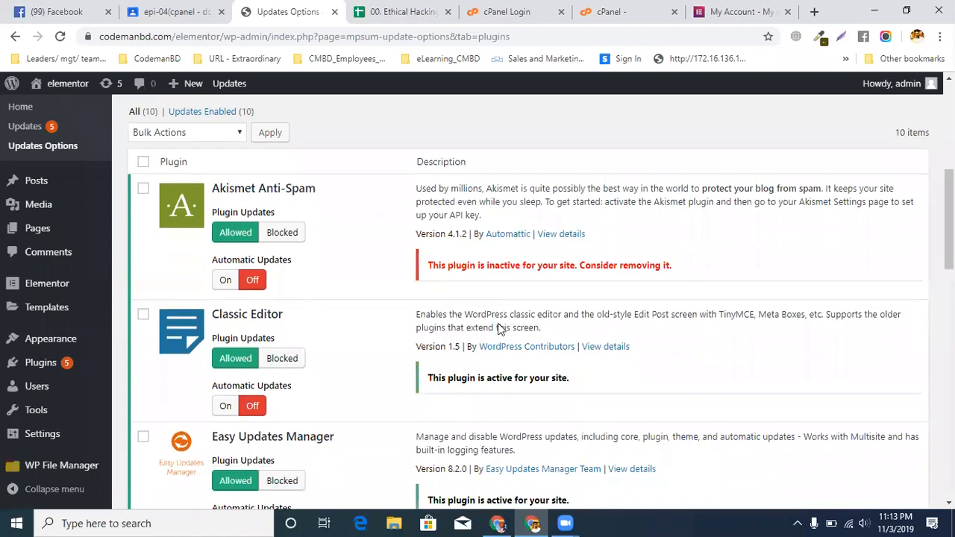
scroll(498, 328, "down", 2)
scroll(309, 331, "up", 3)
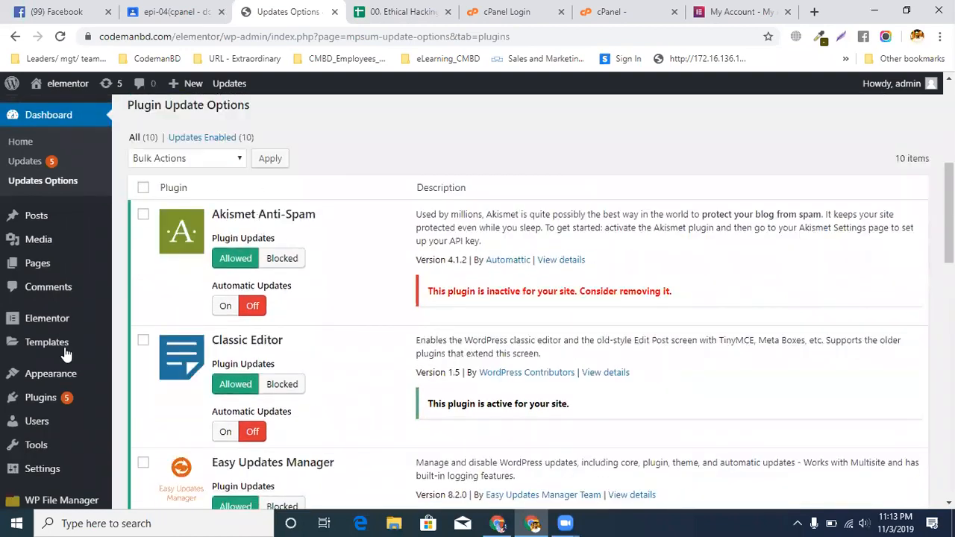
scroll(38, 299, "down", 3)
mouse_move(36, 355)
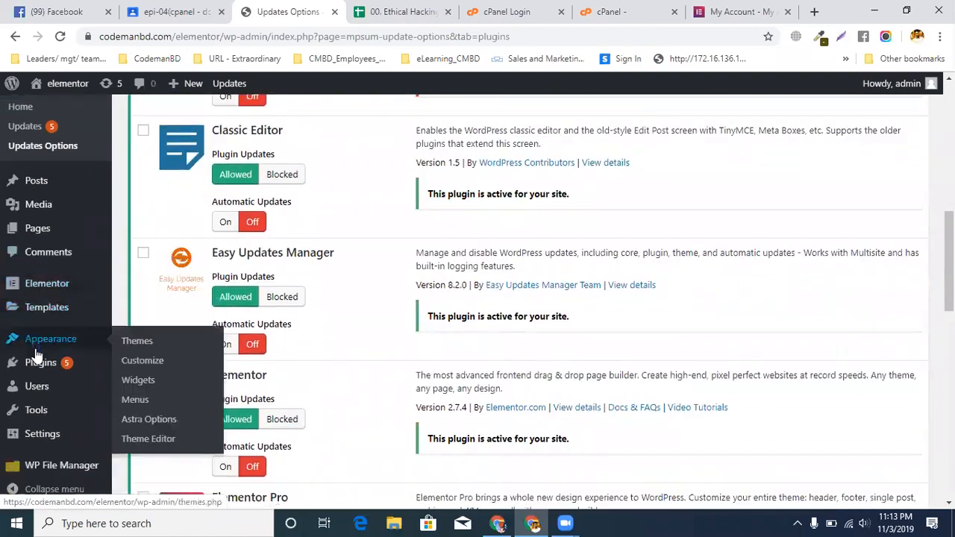
left_click(149, 366)
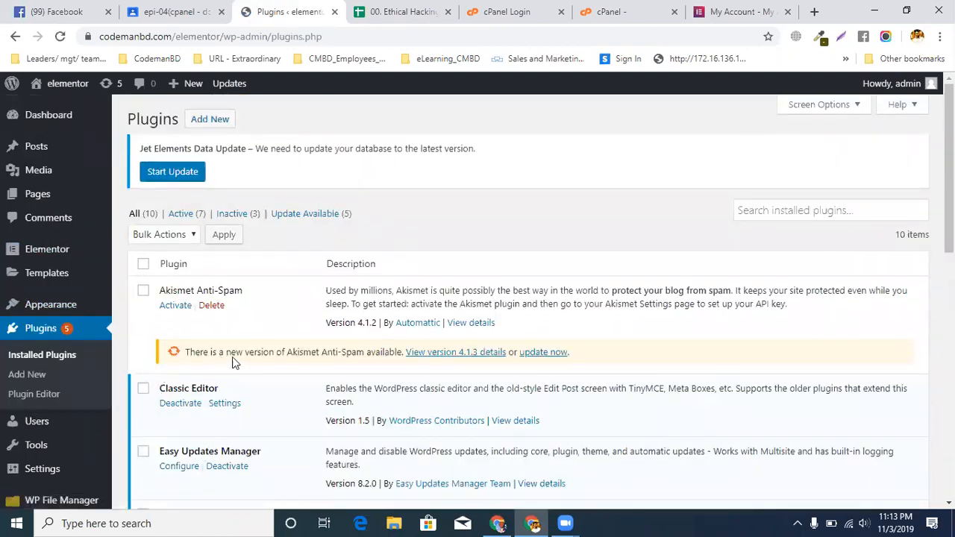
left_click_drag(220, 354, 305, 356)
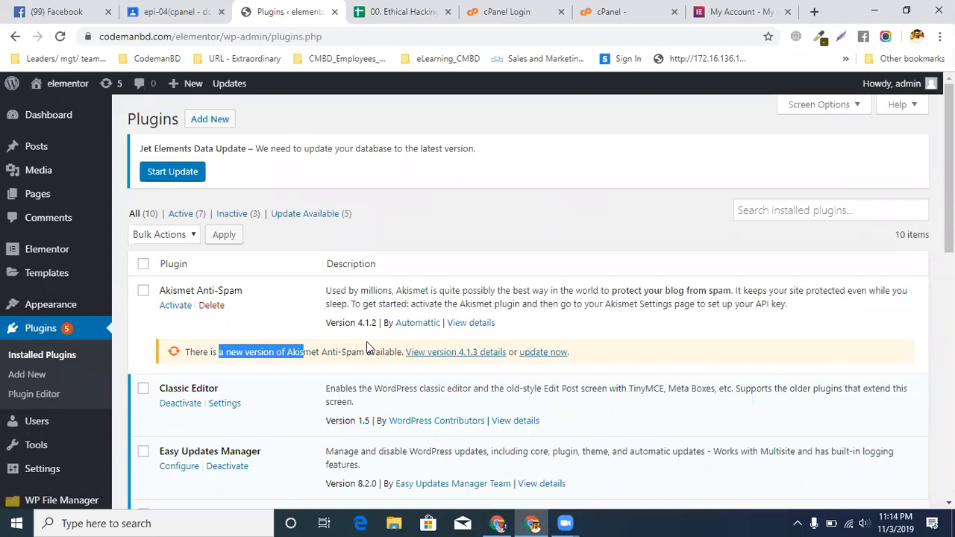
Reopen Updates Options and bring up the plugin list in its Plugins section
mouse_move(69, 121)
left_click(134, 156)
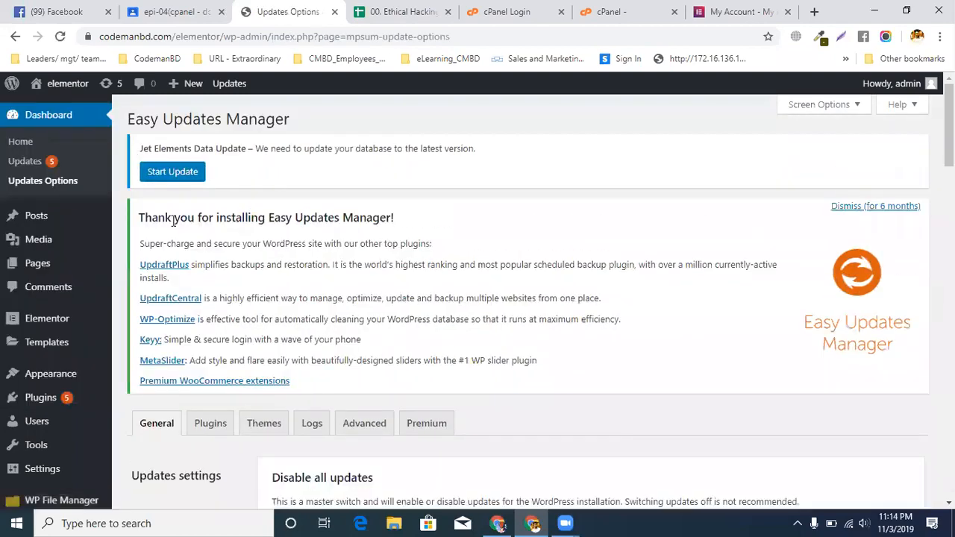
scroll(182, 249, "down", 3)
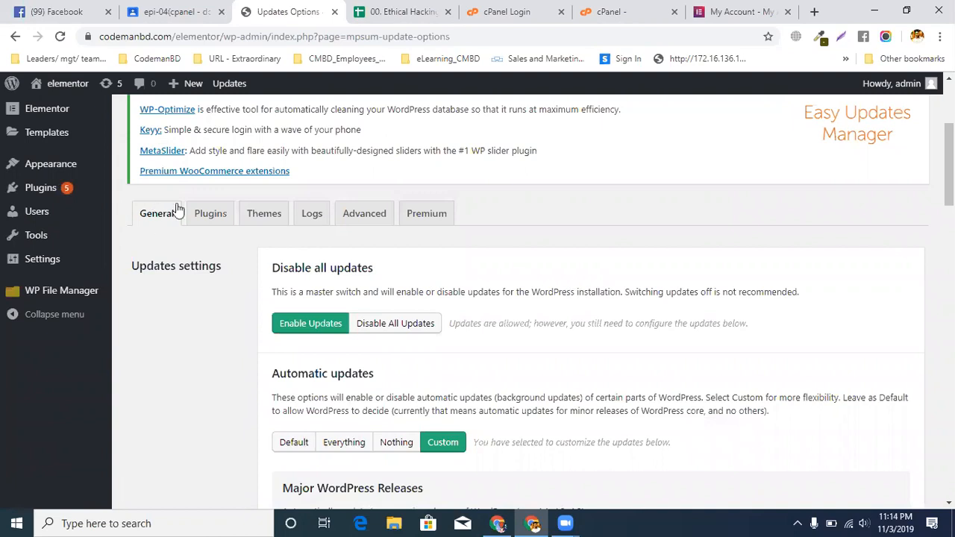
left_click(211, 220)
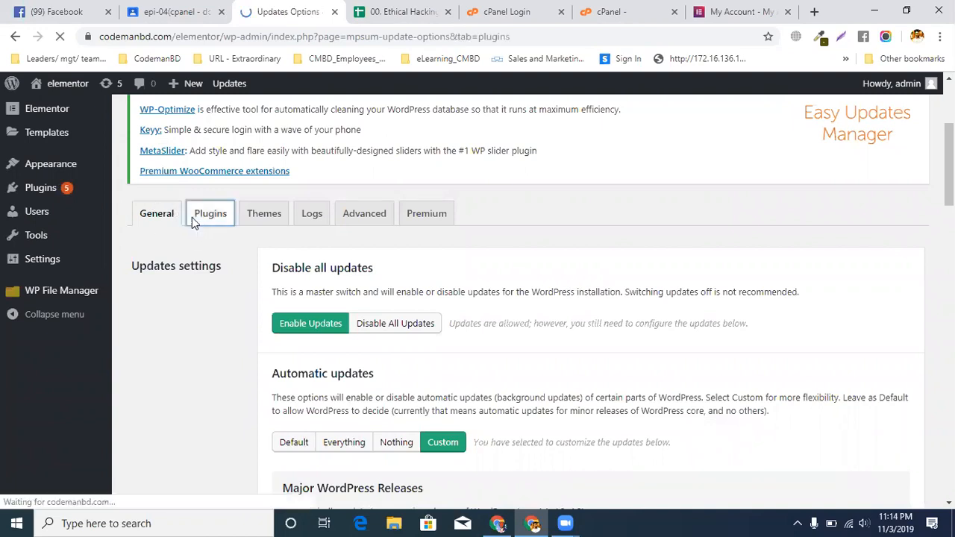
scroll(413, 275, "down", 4)
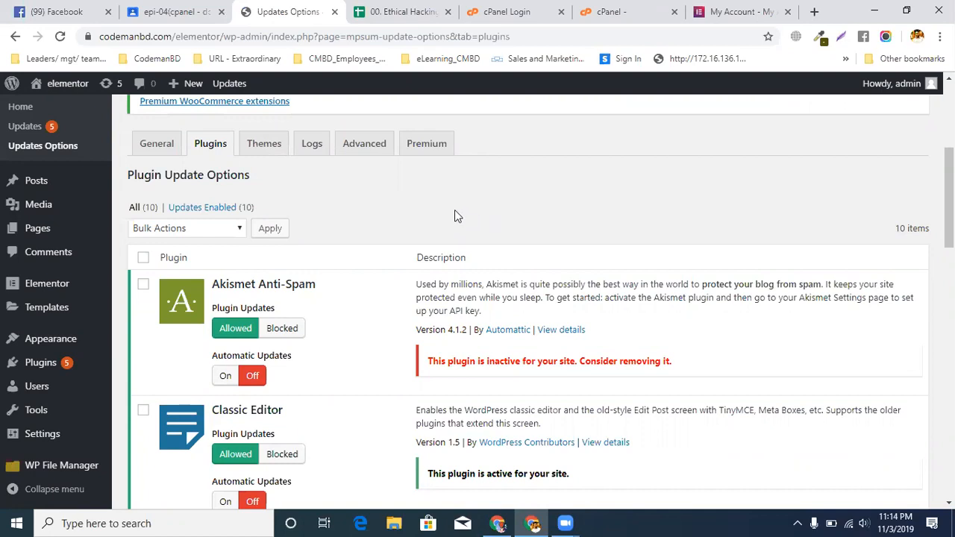
scroll(316, 270, "down", 2)
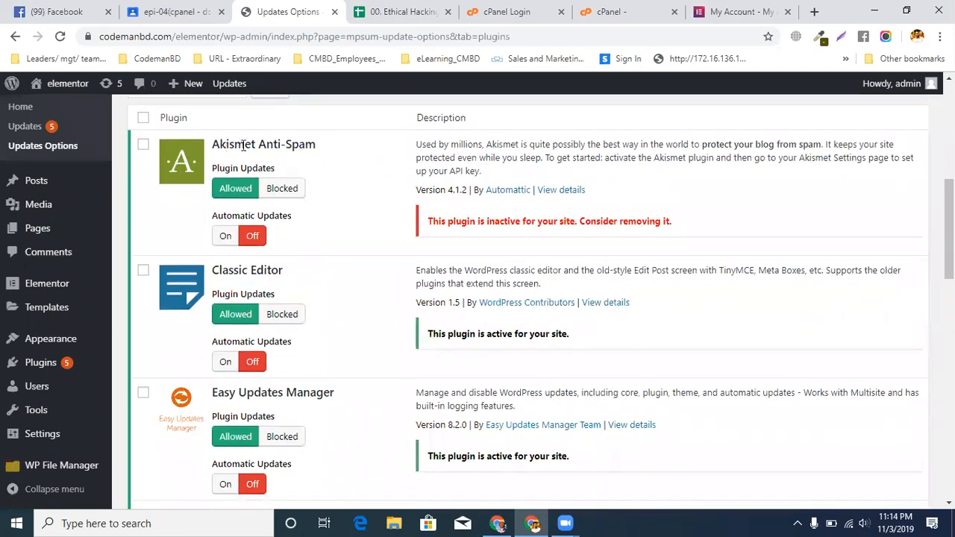
Select the free plugins for bulk changes, including Akismet Anti-Spam, Classic Editor, Easy Updates Manager, Hello Dolly and WP File Manager
left_click(143, 145)
left_click(143, 271)
scroll(256, 298, "down", 2)
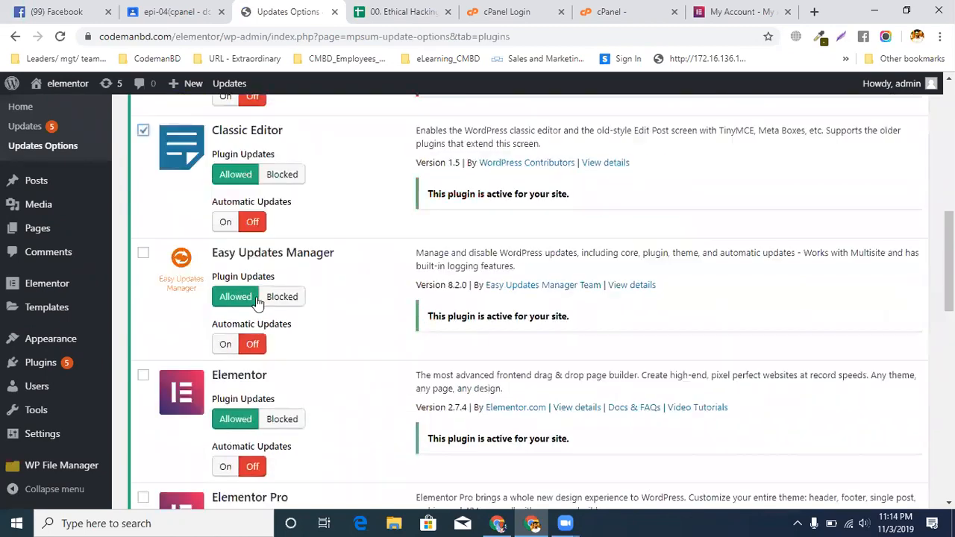
left_click(143, 256)
scroll(228, 271, "down", 3)
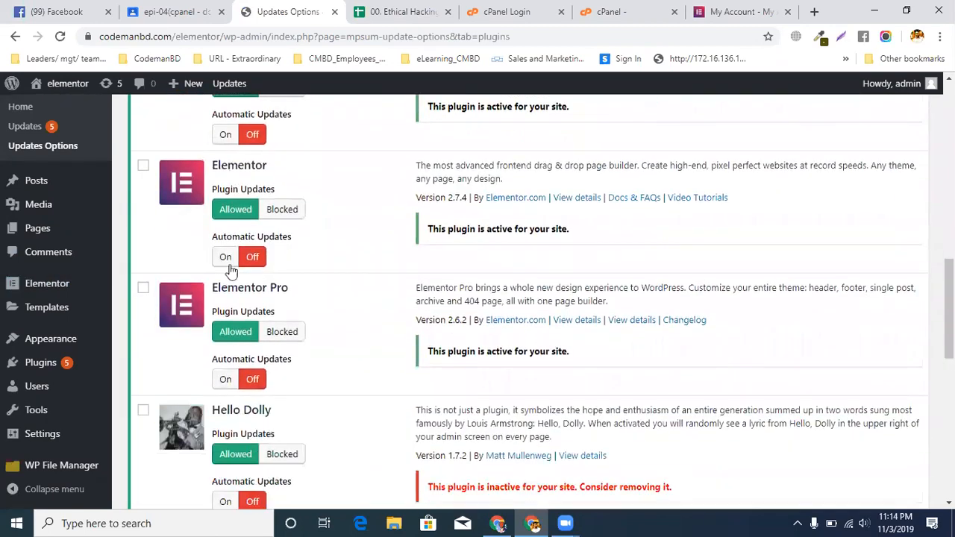
scroll(209, 279, "down", 3)
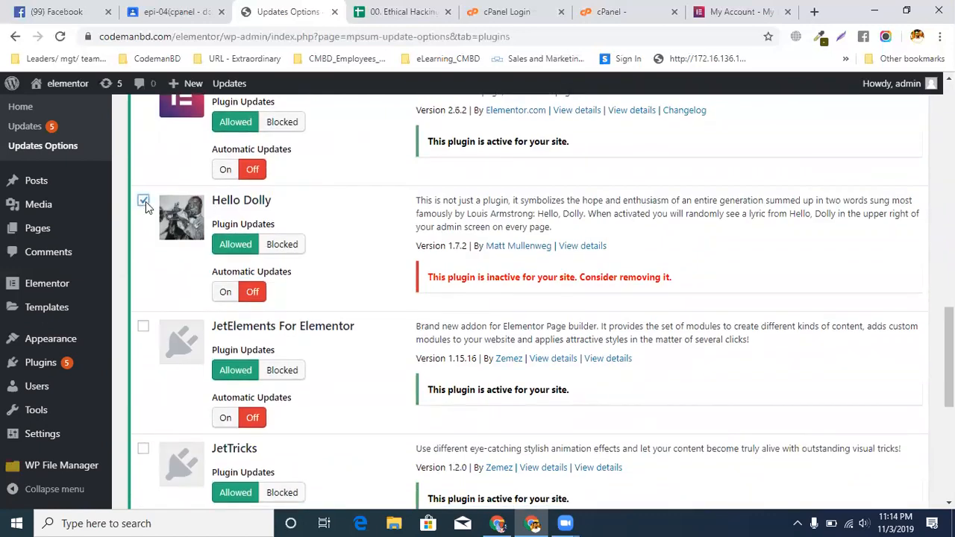
scroll(269, 299, "down", 5)
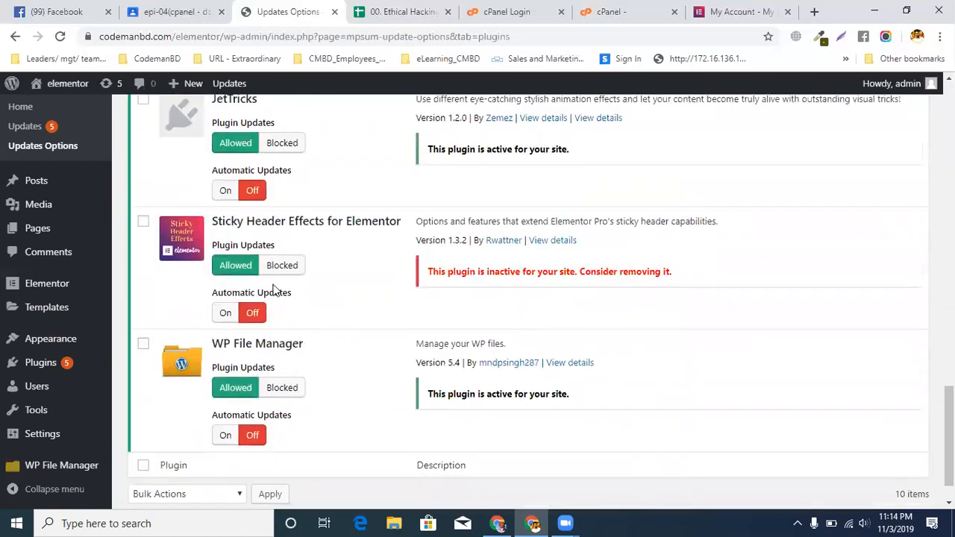
scroll(312, 350, "down", 2)
left_click(142, 298)
scroll(161, 306, "up", 15)
scroll(162, 304, "up", 5)
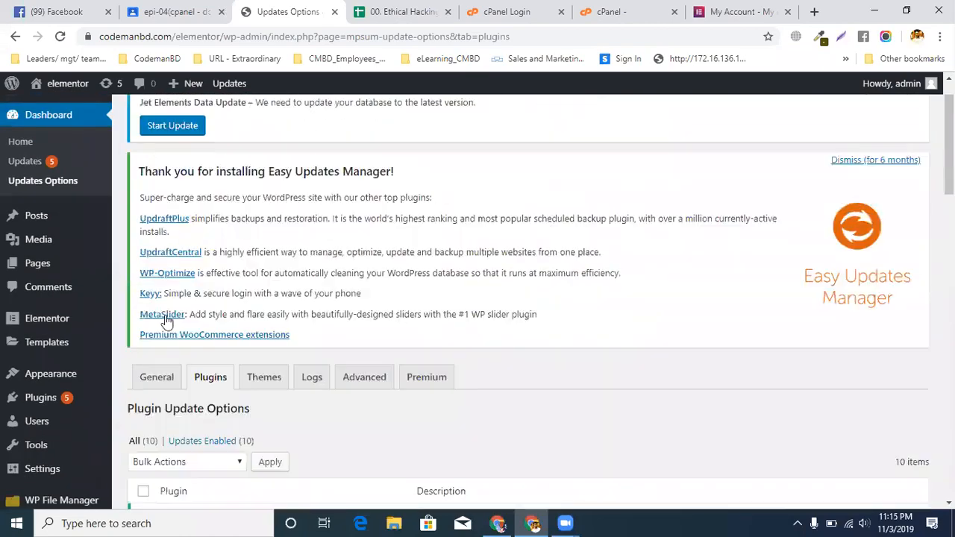
Turn plugin updates on in bulk for the selected free plugins
scroll(169, 317, "down", 4)
left_click(177, 185)
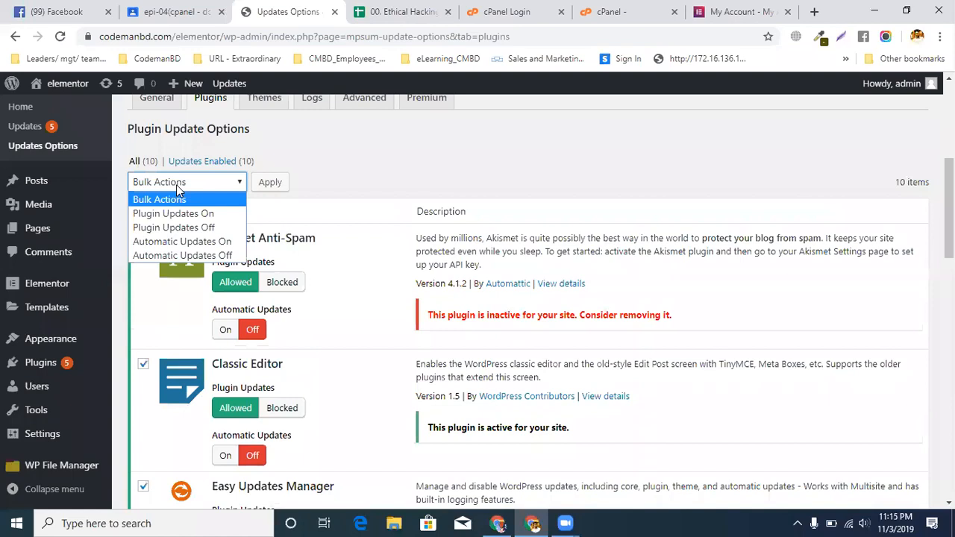
left_click(204, 216)
left_click(267, 184)
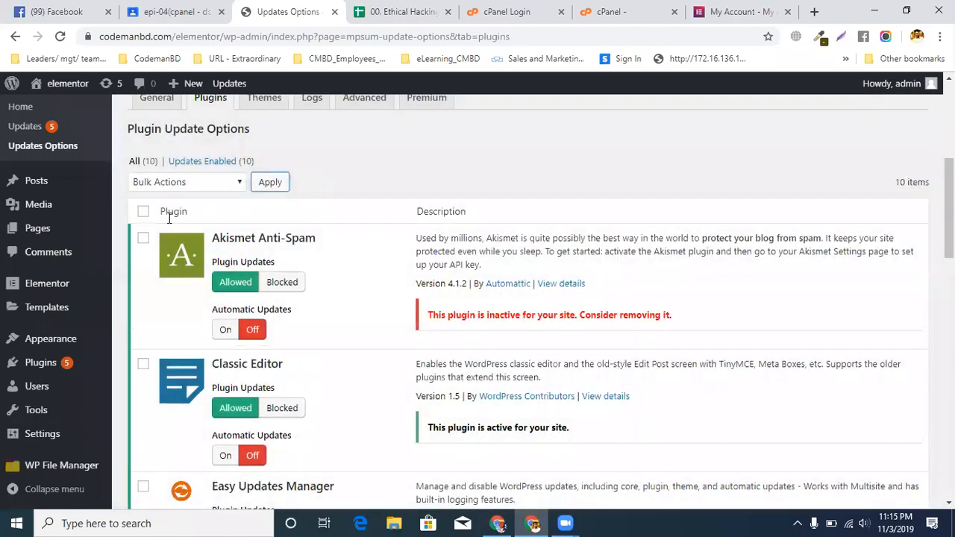
Turn automatic updates on in bulk for Akismet Anti-Spam, Classic Editor, Easy Updates Manager, Hello Dolly and WP File Manager
left_click(141, 242)
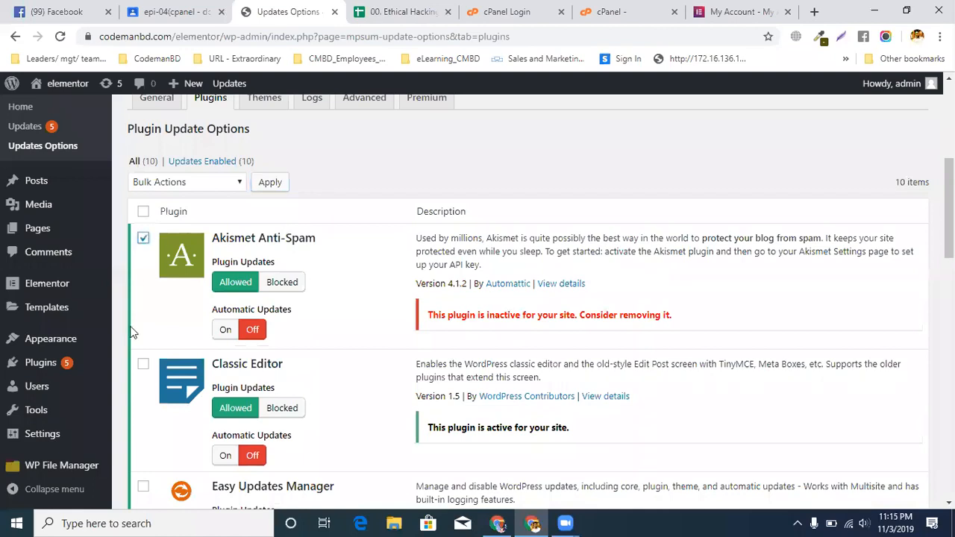
left_click(144, 364)
scroll(144, 364, "down", 3)
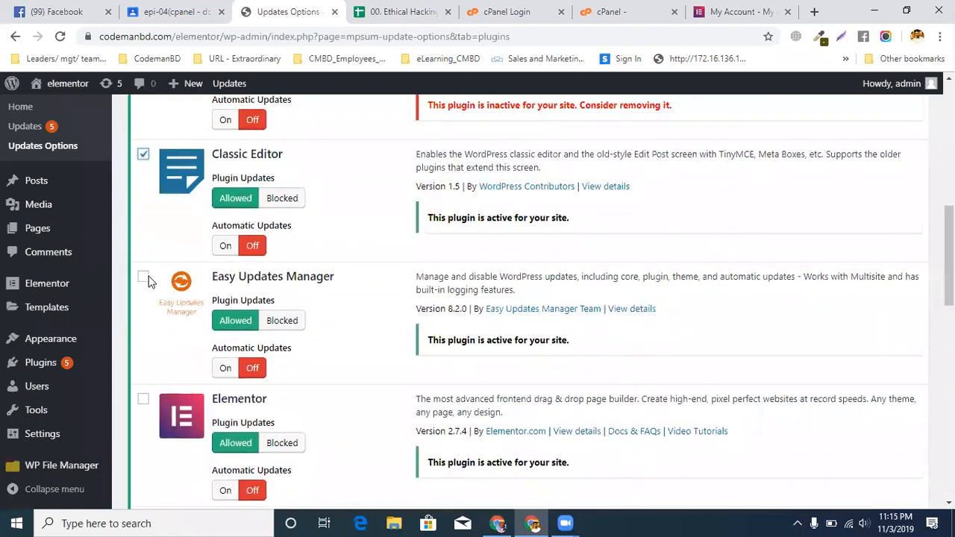
left_click(144, 279)
scroll(180, 291, "down", 5)
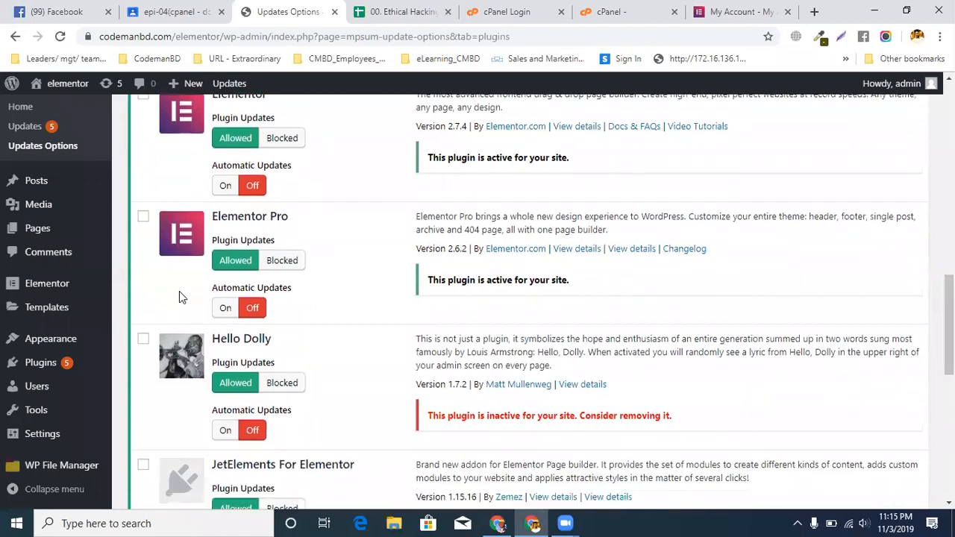
left_click(143, 225)
scroll(153, 249, "down", 4)
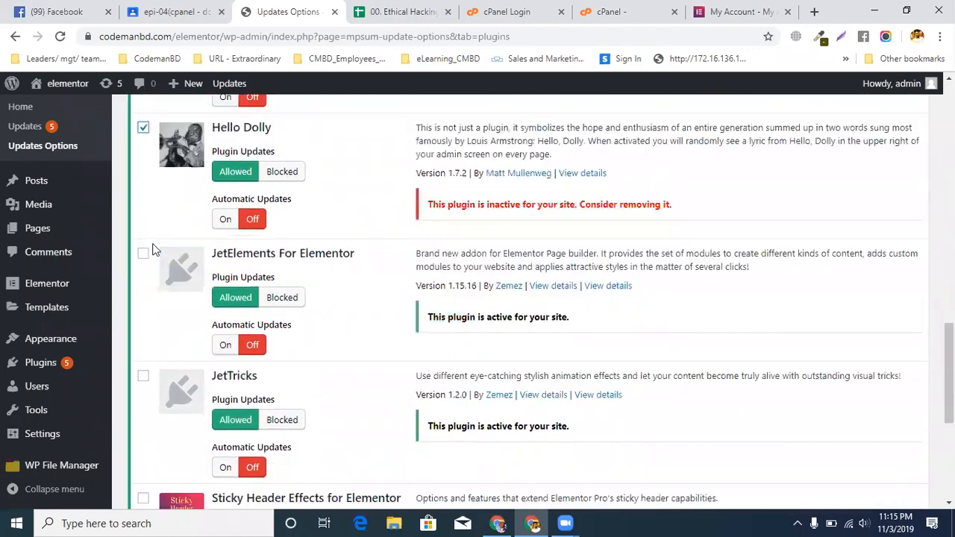
scroll(153, 254, "down", 1)
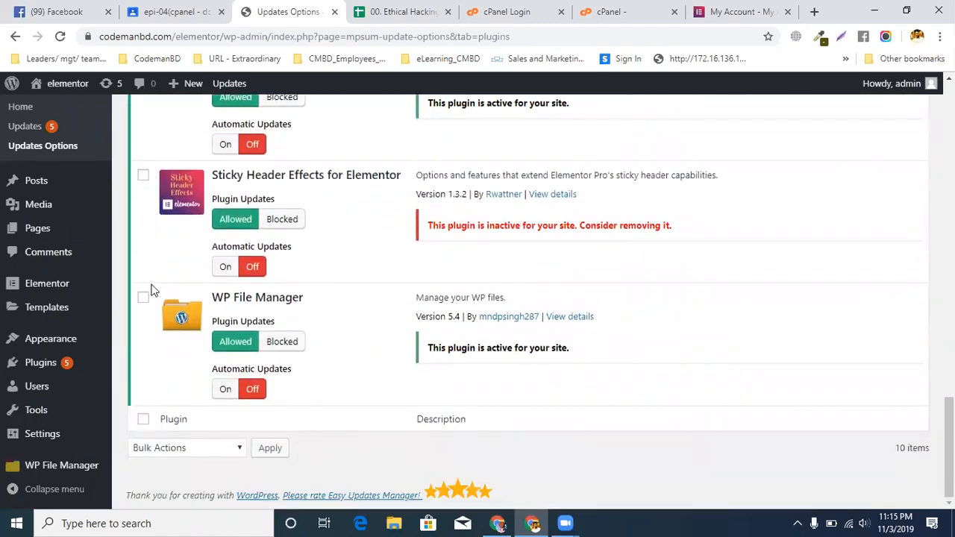
left_click(143, 297)
scroll(221, 270, "up", 6)
scroll(220, 271, "up", 6)
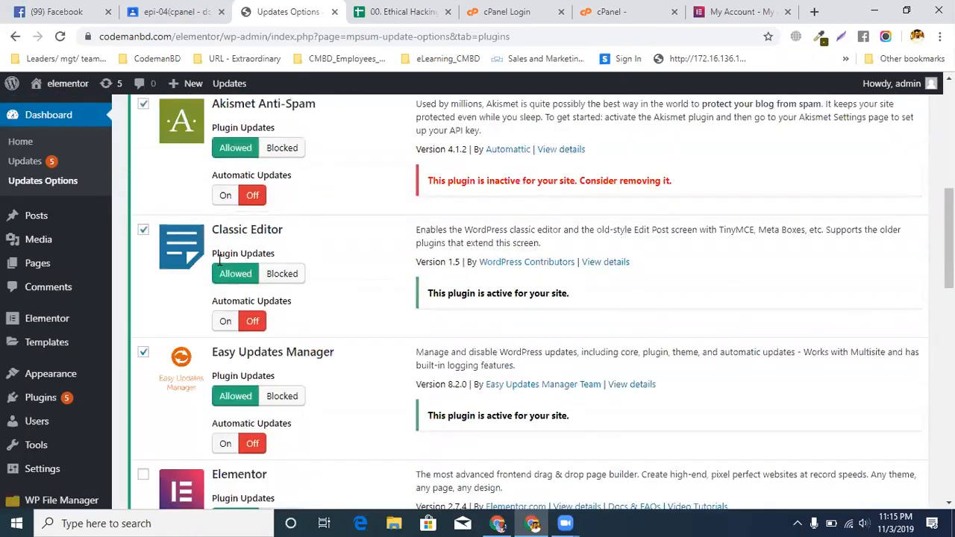
left_click(176, 180)
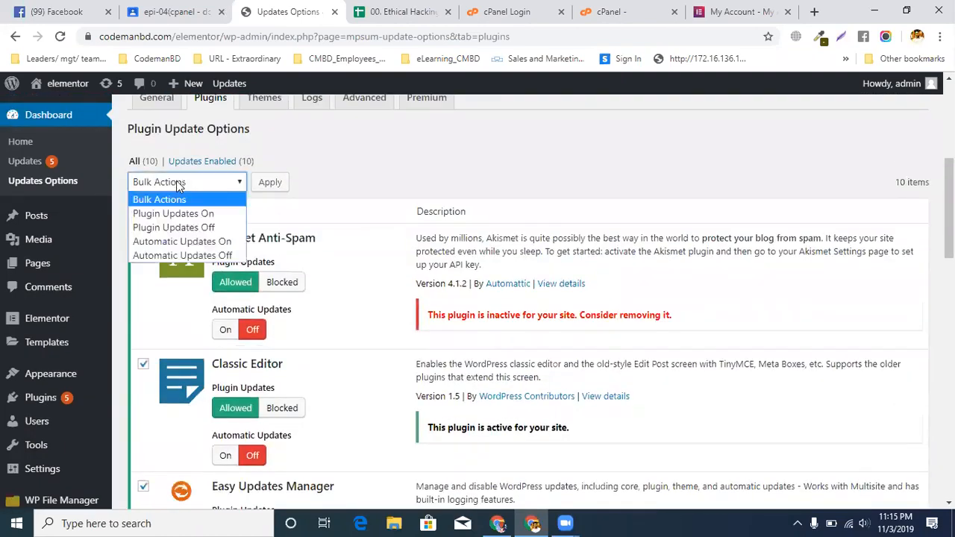
left_click(187, 241)
left_click(270, 183)
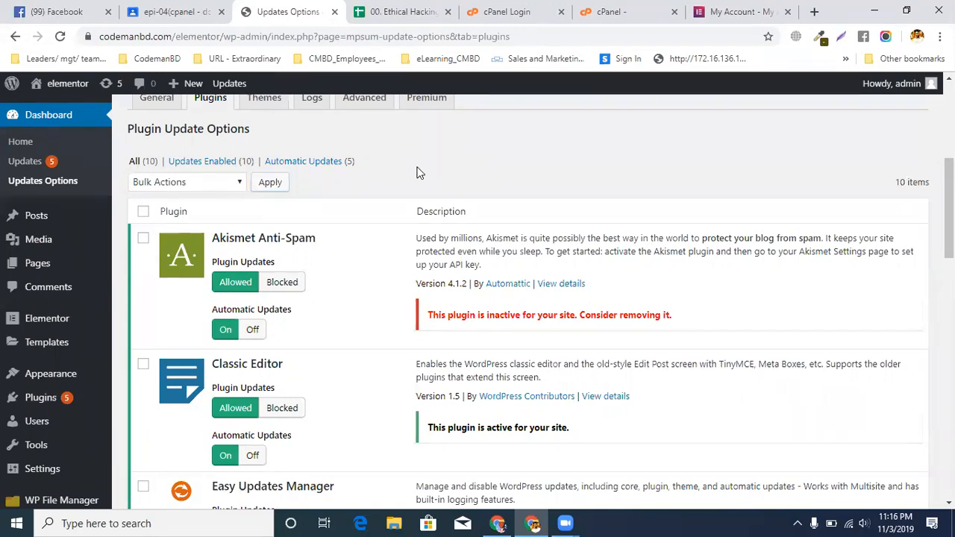
Turn plugin updates off in bulk for Elementor, Elementor Pro, JetElements For Elementor and JetTricks
scroll(245, 295, "down", 2)
scroll(247, 295, "down", 4)
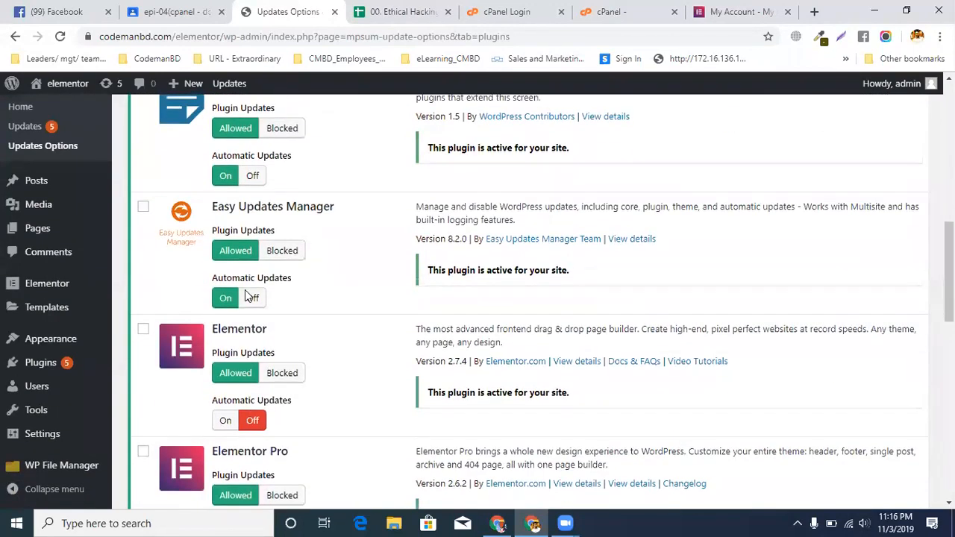
left_click(142, 188)
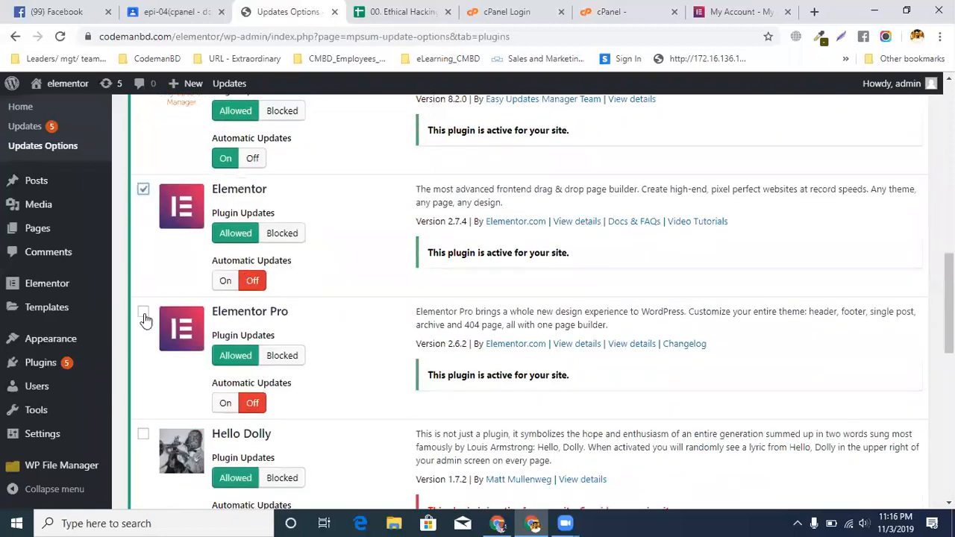
left_click(142, 312)
scroll(142, 315, "down", 3)
scroll(142, 316, "down", 2)
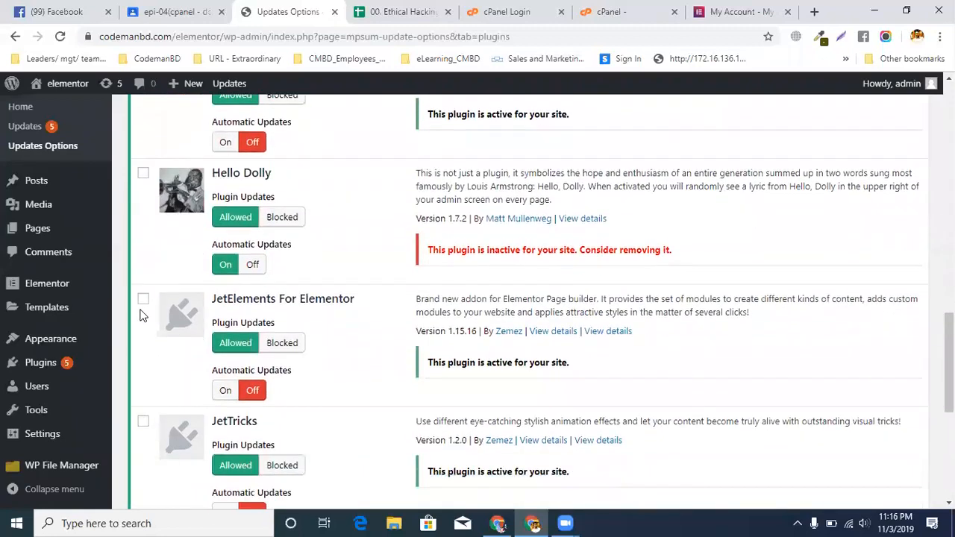
left_click(144, 212)
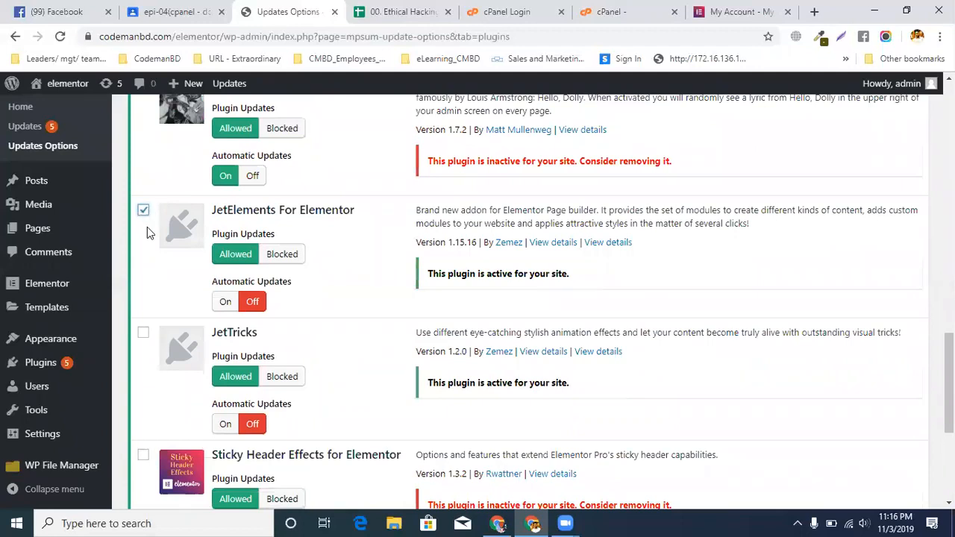
scroll(148, 232, "down", 2)
left_click(145, 194)
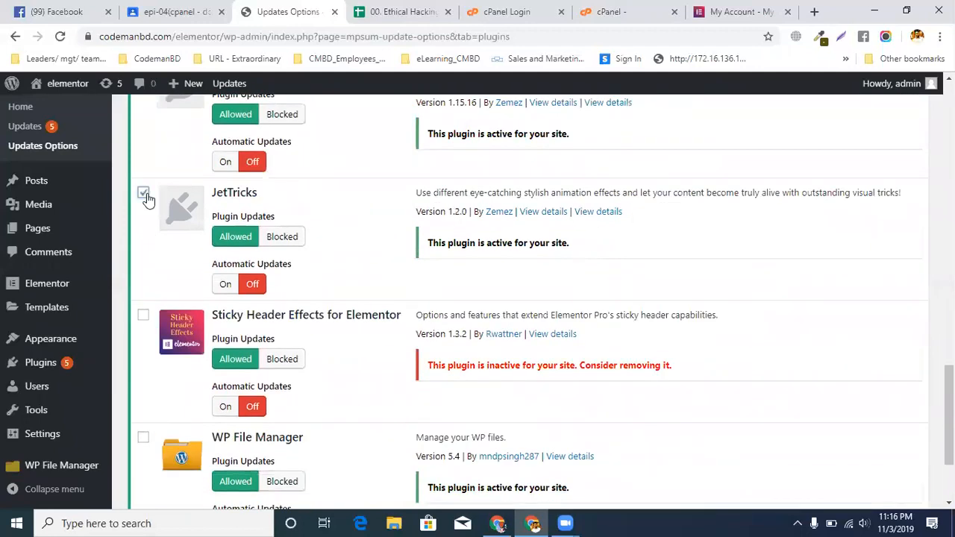
scroll(148, 197, "down", 2)
scroll(149, 202, "up", 15)
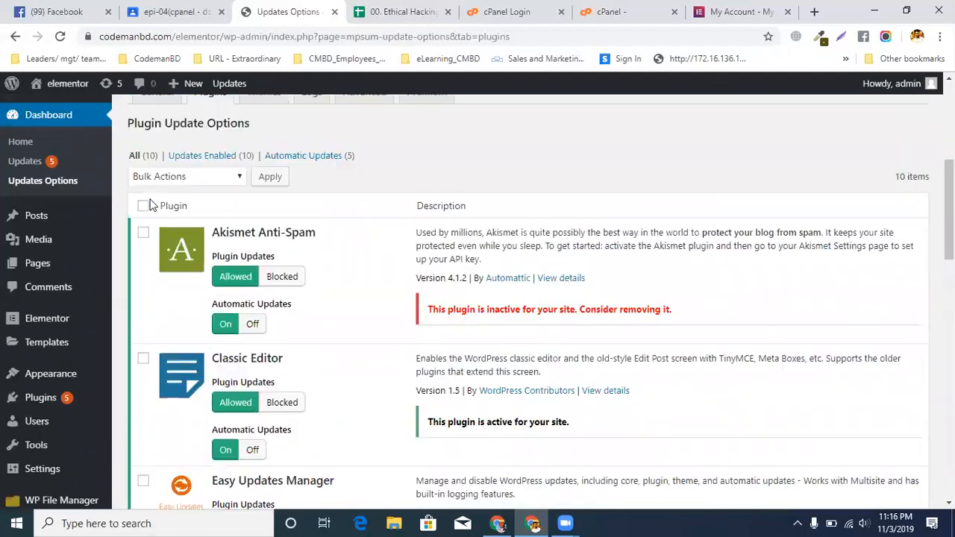
scroll(151, 209, "up", 1)
left_click(155, 251)
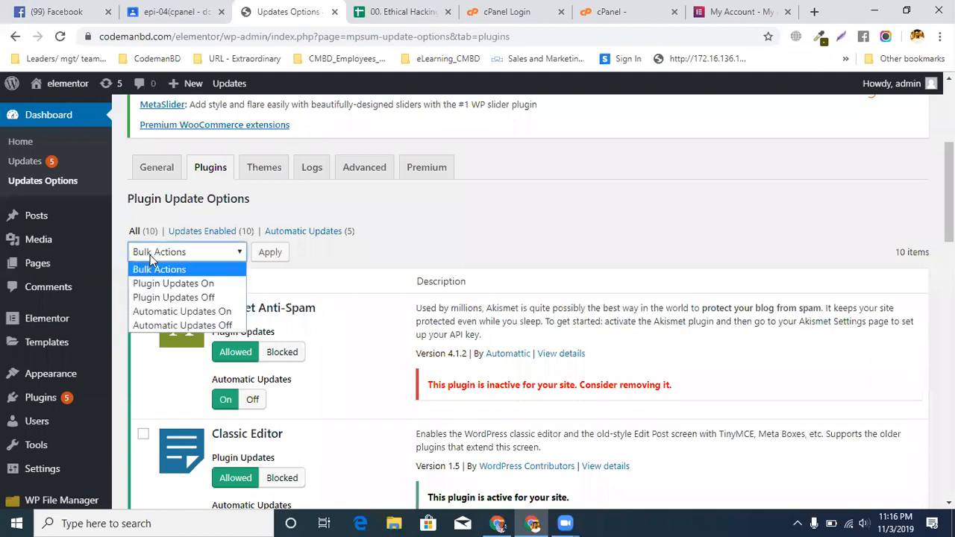
left_click(205, 297)
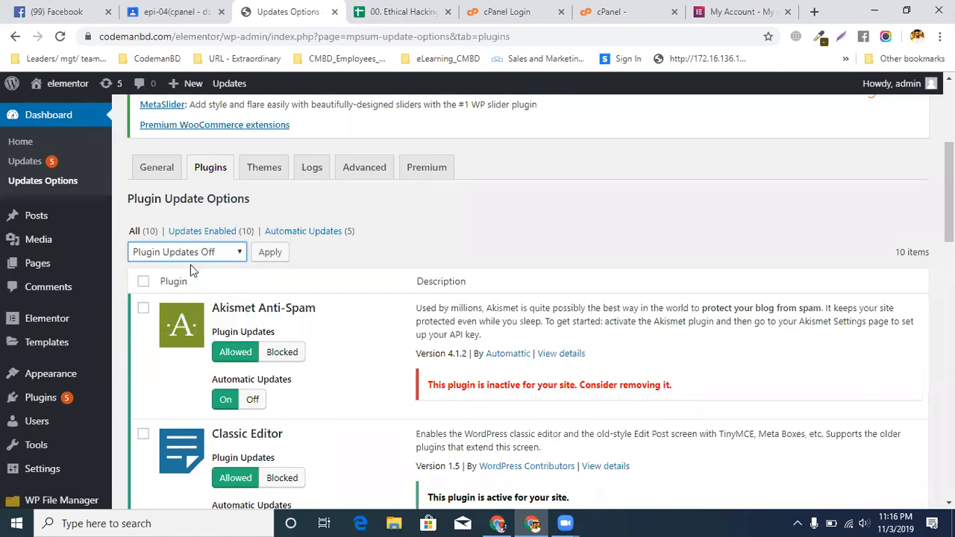
left_click(276, 254)
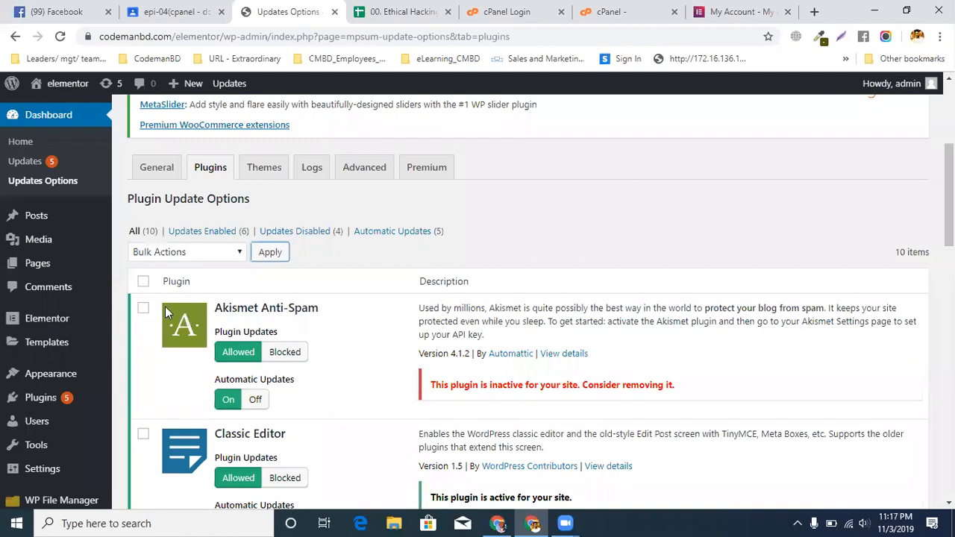
Apply Automatic Updates Off in bulk to Elementor, Elementor Pro, JetElements For Elementor and JetTricks
scroll(165, 306, "down", 5)
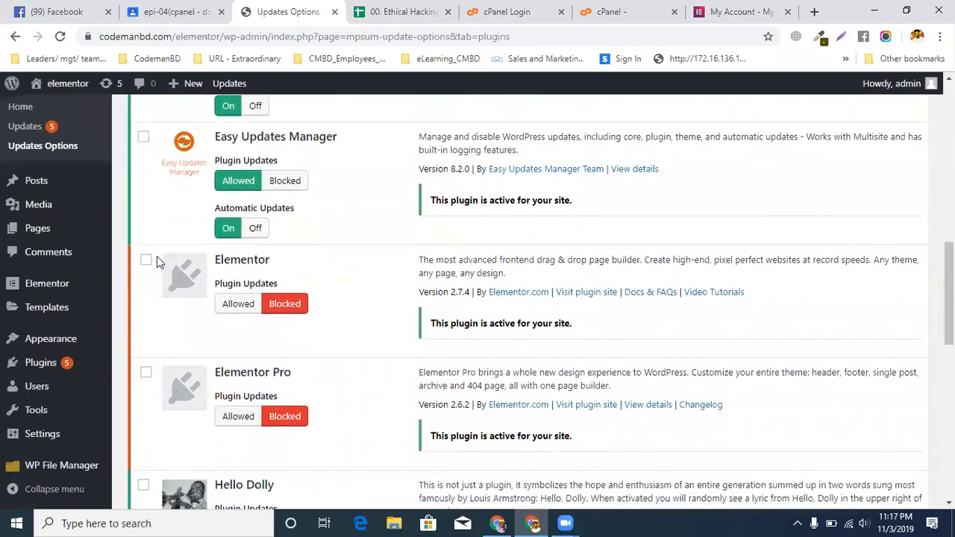
left_click(146, 261)
left_click(145, 377)
scroll(146, 336, "down", 5)
left_click(146, 191)
left_click(146, 305)
scroll(149, 309, "up", 10)
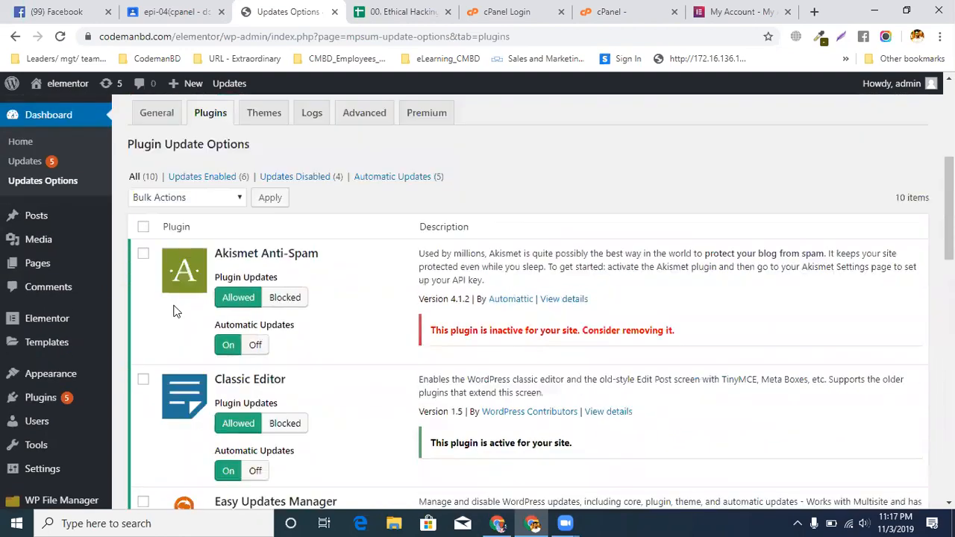
scroll(177, 312, "up", 1)
left_click(175, 254)
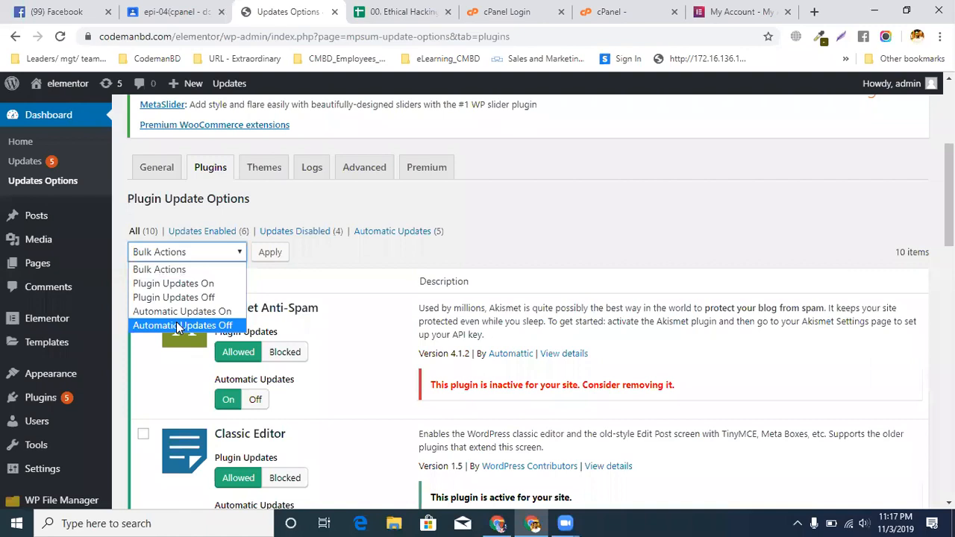
left_click(177, 327)
left_click(266, 252)
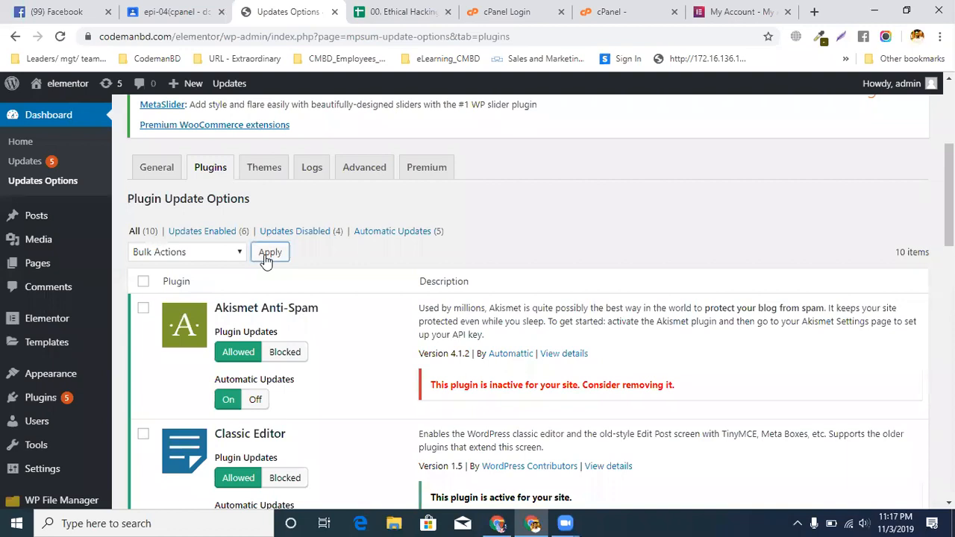
Check the setup spreadsheet's Themes instructions for paid, nulled and free themes in rows 44 to 46
left_click(392, 11)
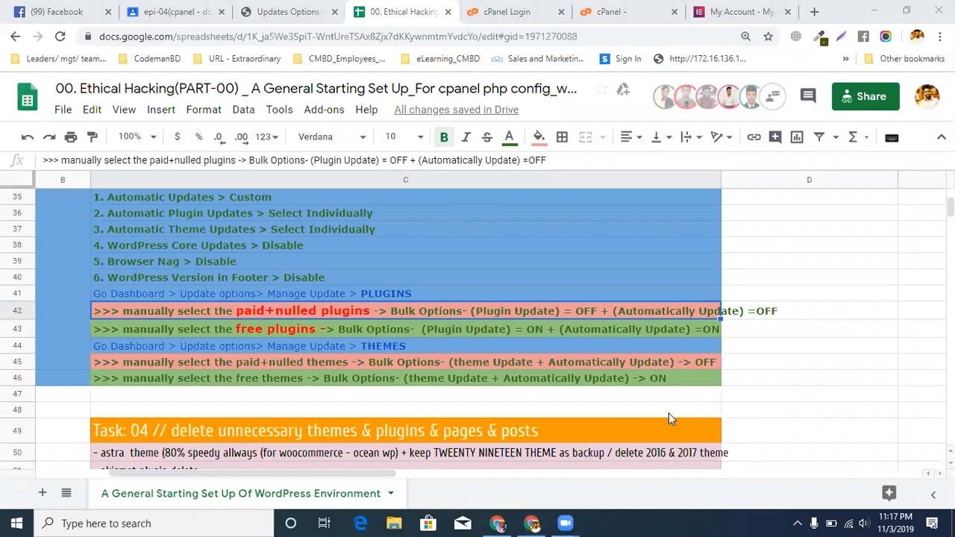
left_click(274, 374)
scroll(274, 365, "down", 2)
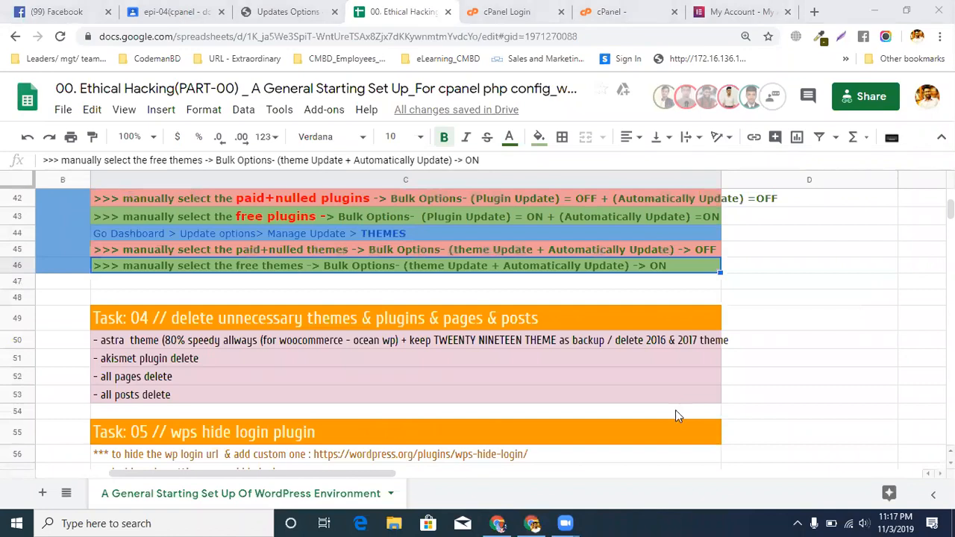
left_click(210, 237)
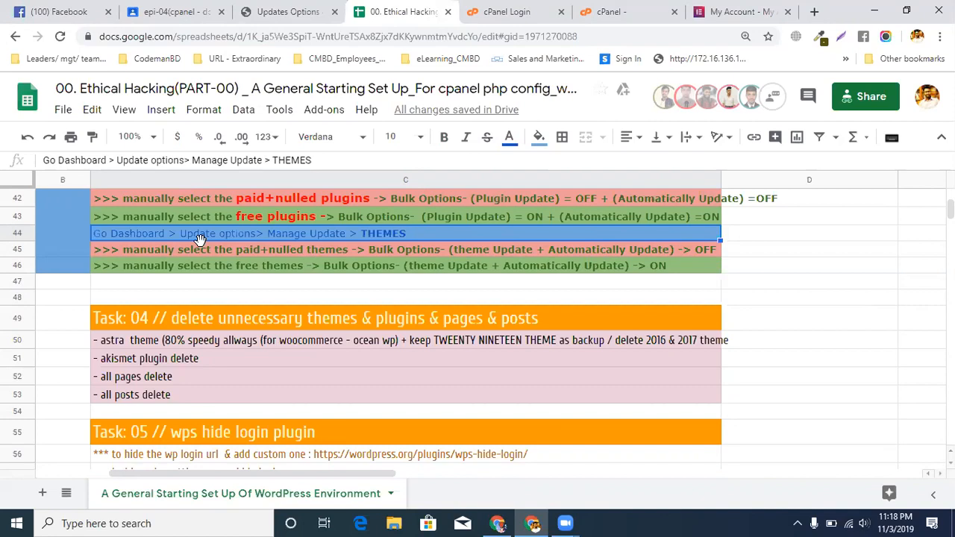
left_click(200, 249)
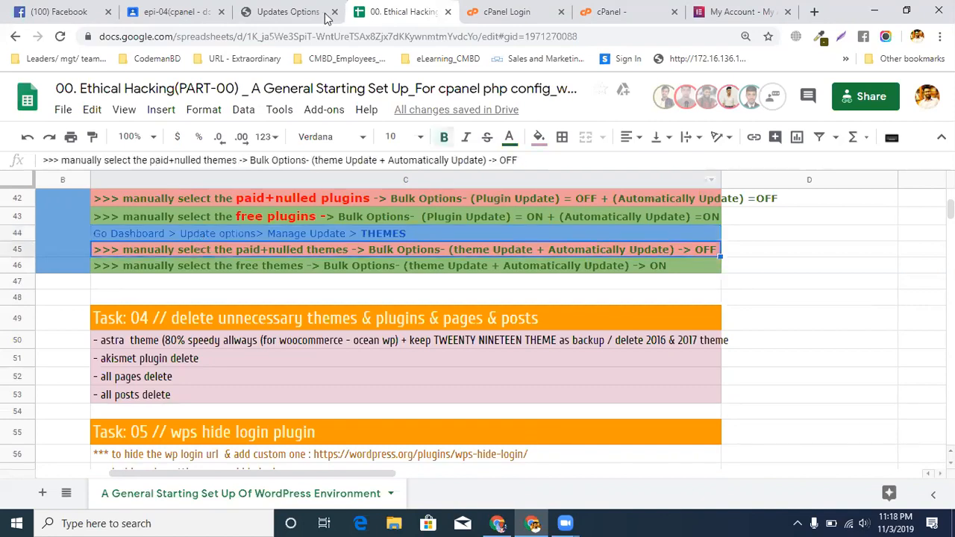
left_click(184, 237)
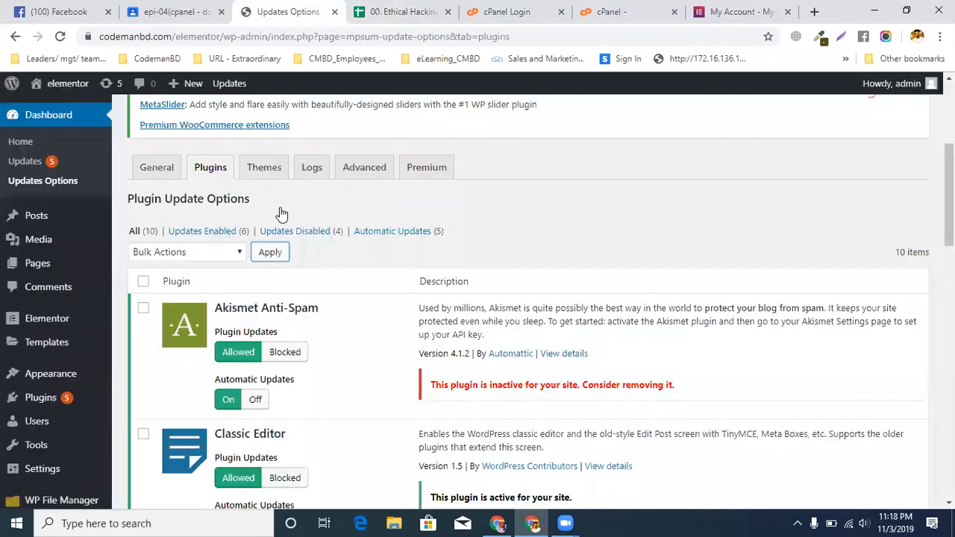
Return to Updates Options and review the Astra and Twenty Nineteen entries in its Themes section
left_click(295, 12)
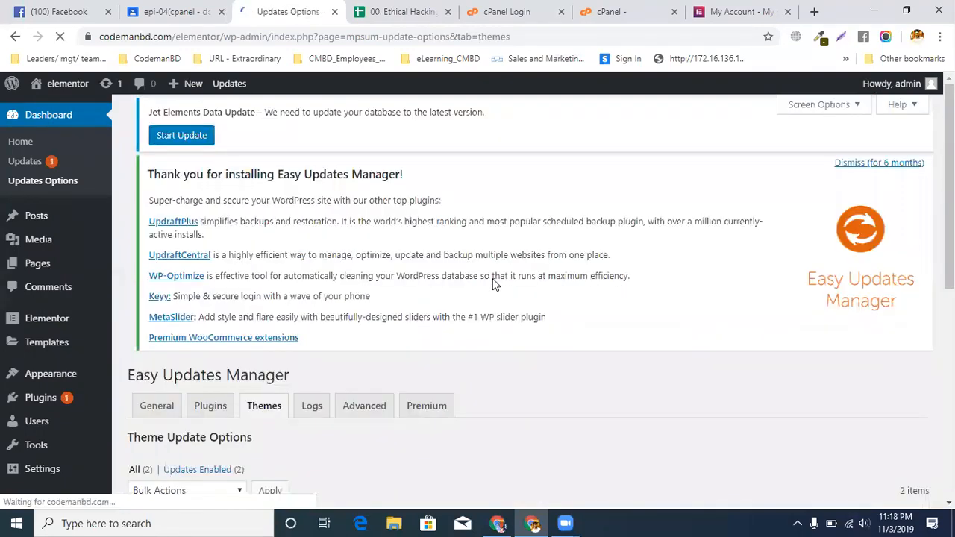
scroll(451, 313, "down", 4)
scroll(450, 310, "down", 2)
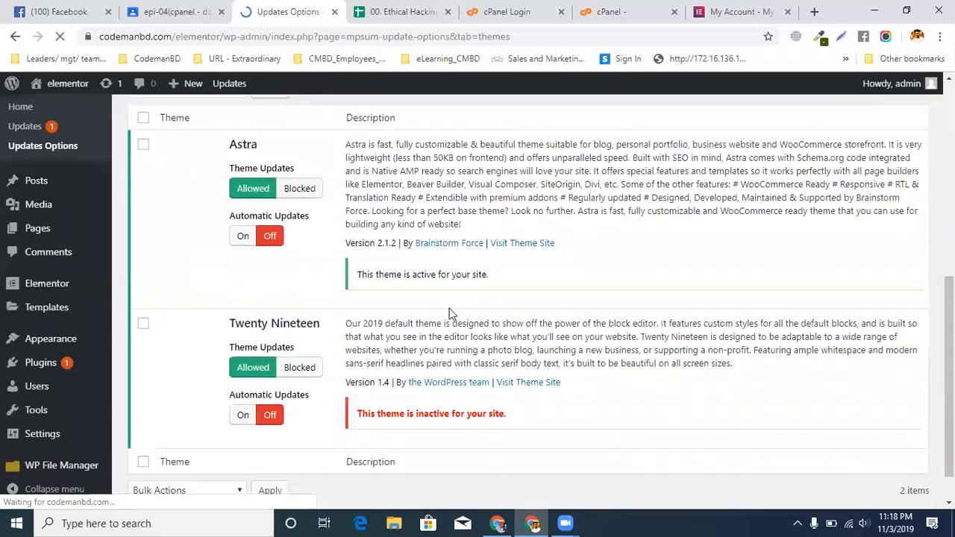
scroll(450, 310, "down", 1)
scroll(451, 310, "up", 2)
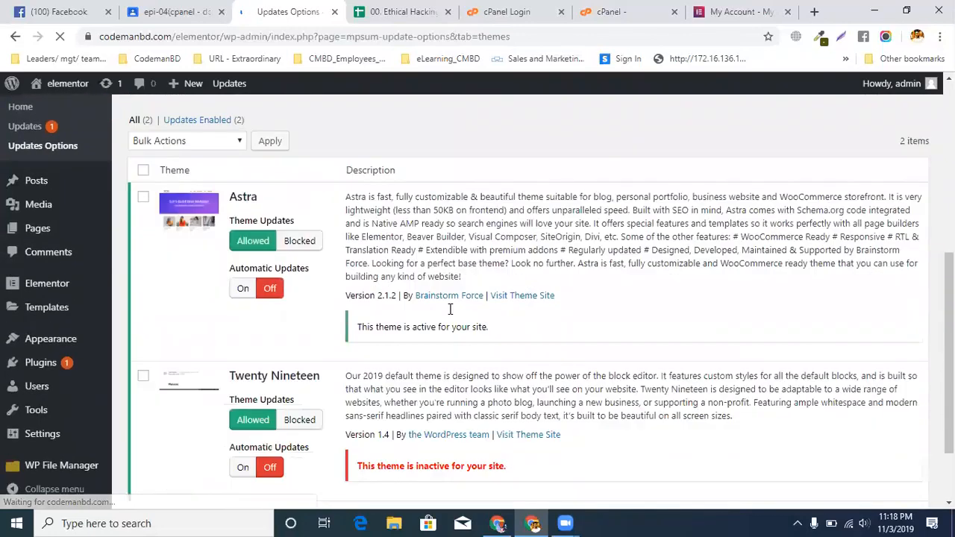
scroll(450, 311, "down", 1)
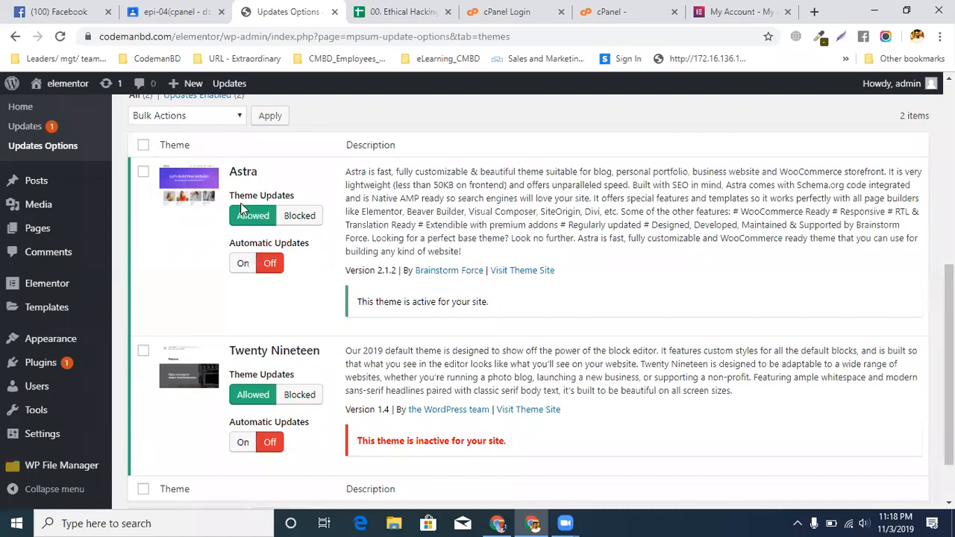
Select all themes and turn theme updates on in bulk for Astra and Twenty Nineteen
left_click(143, 146)
left_click(160, 118)
left_click(165, 147)
left_click(273, 118)
Turn automatic updates on in bulk for the Astra and Twenty Nineteen themes
left_click(145, 118)
left_click(165, 176)
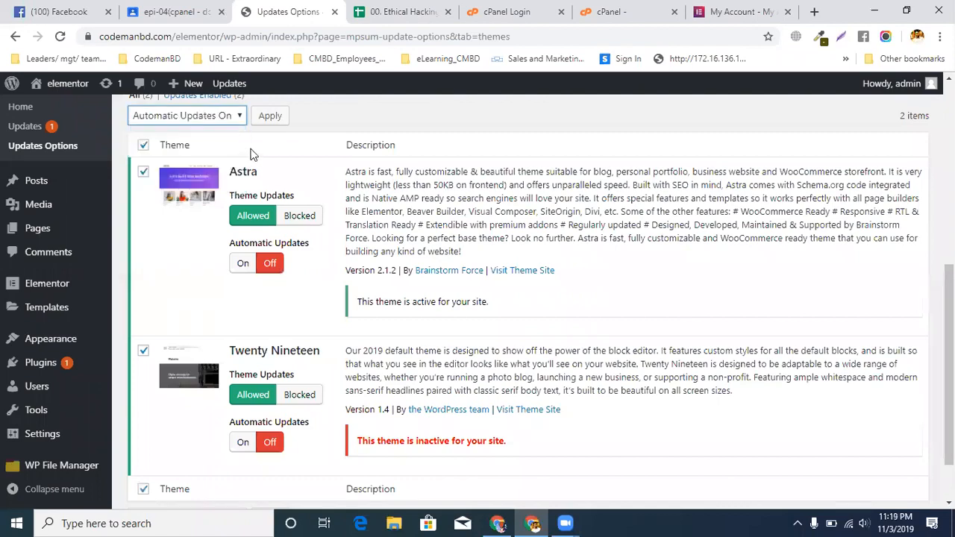
left_click(270, 115)
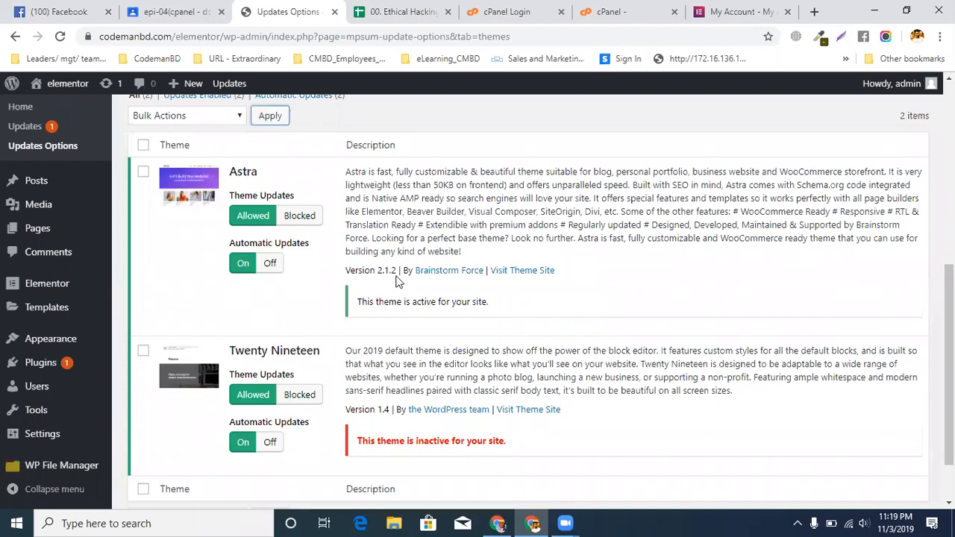
Return to the setup spreadsheet and recheck the PHP options and Easy Updates Manager instructions above the theme rules
left_click(396, 12)
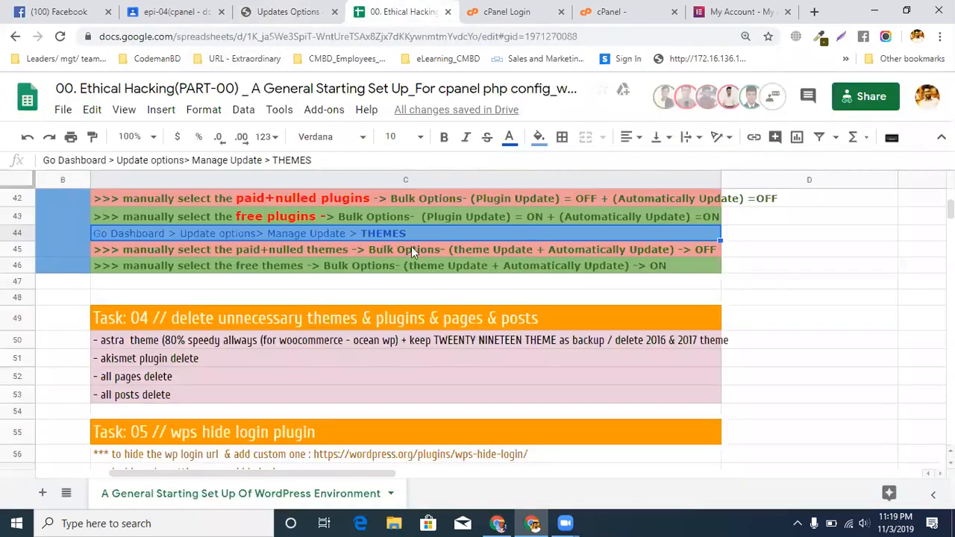
left_click(331, 296)
scroll(331, 296, "up", 5)
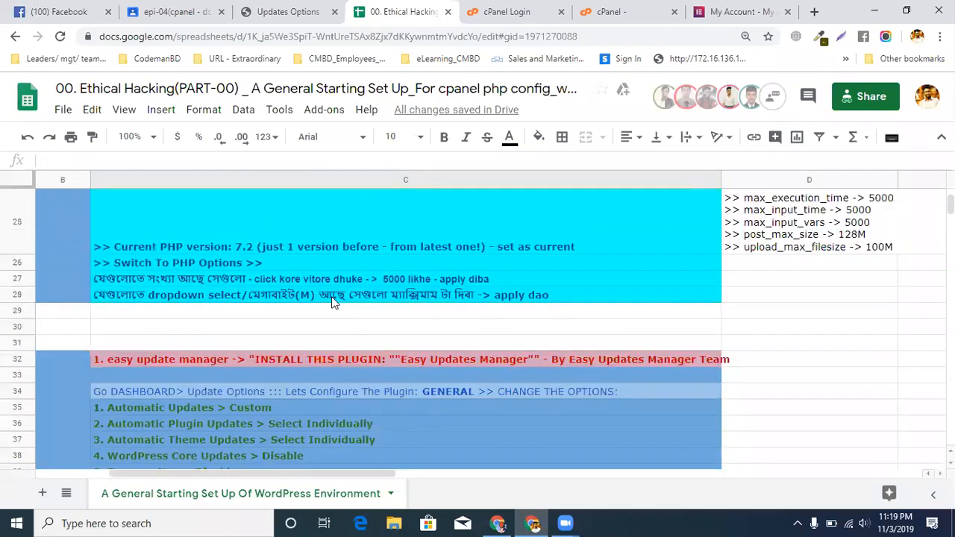
Reread the setup spreadsheet's wp-config.php, .htaccess and PHP option instructions, and return to the Easy Updates Manager section
scroll(331, 296, "up", 8)
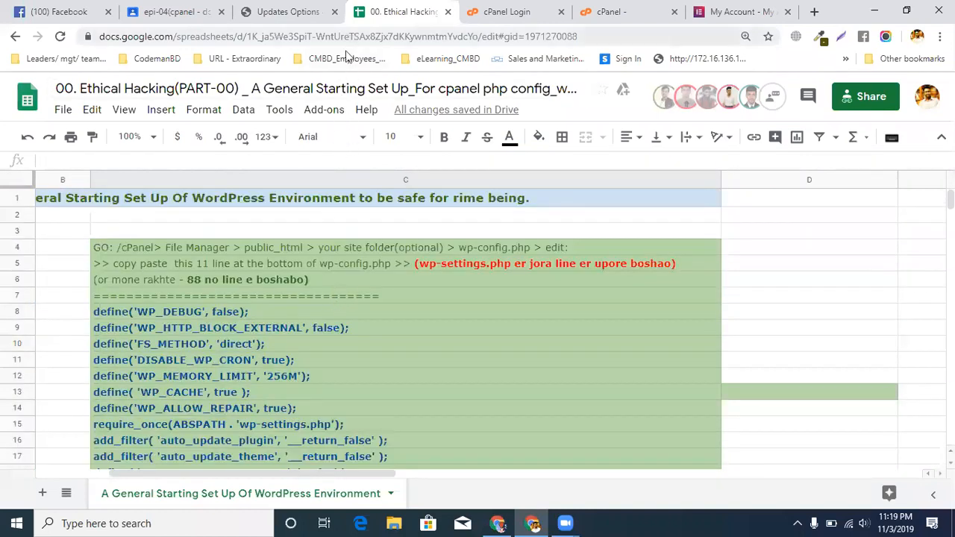
left_click(394, 379)
left_click_drag(159, 296, 160, 346)
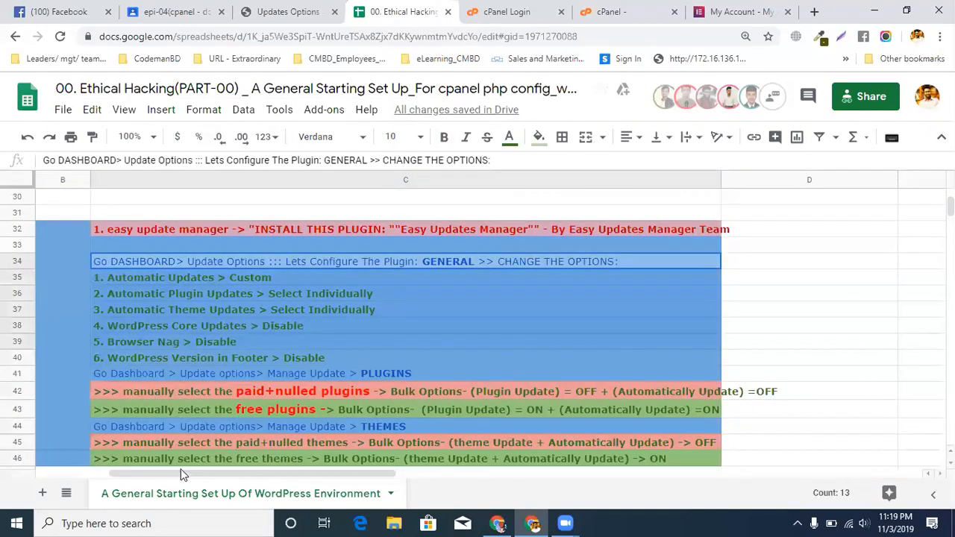
scroll(600, 307, "up", 4)
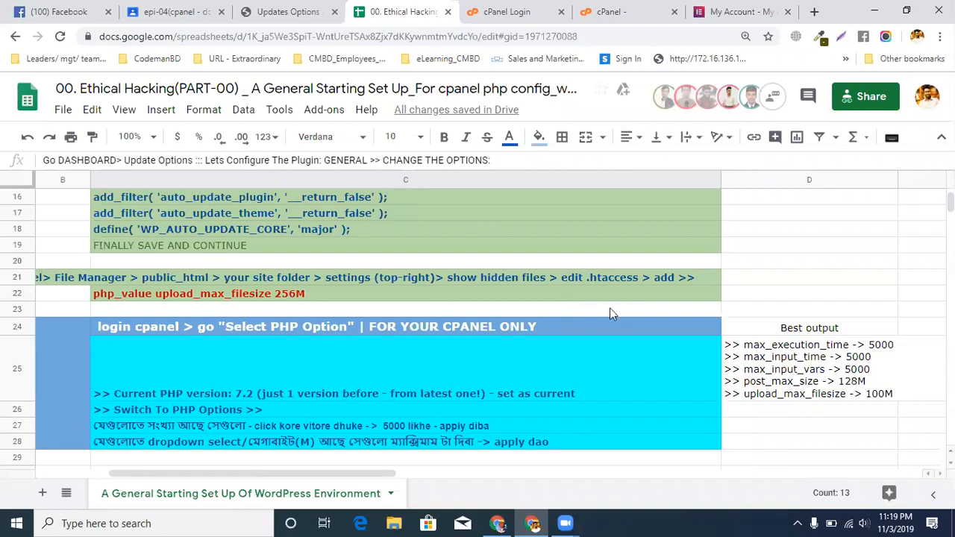
scroll(383, 378, "up", 5)
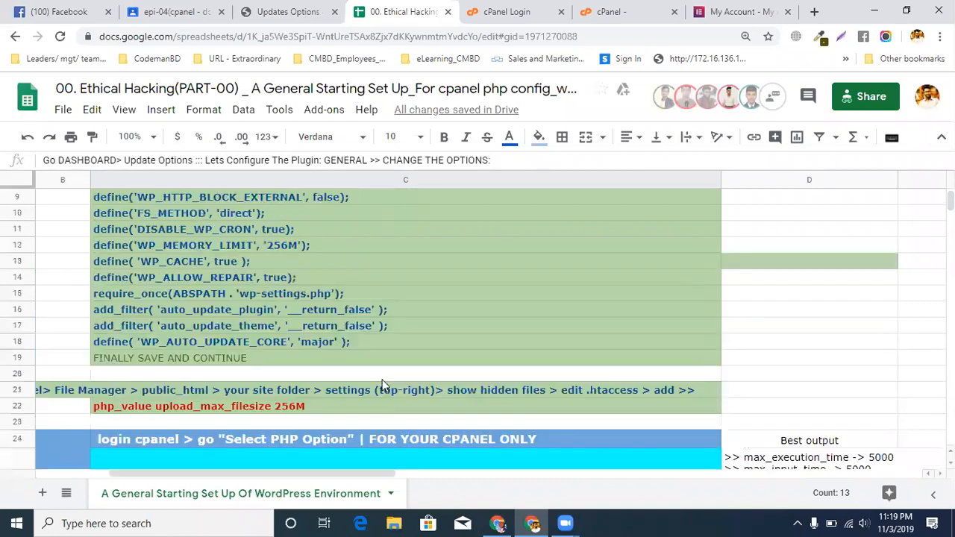
scroll(369, 377, "down", 5)
scroll(370, 376, "down", 5)
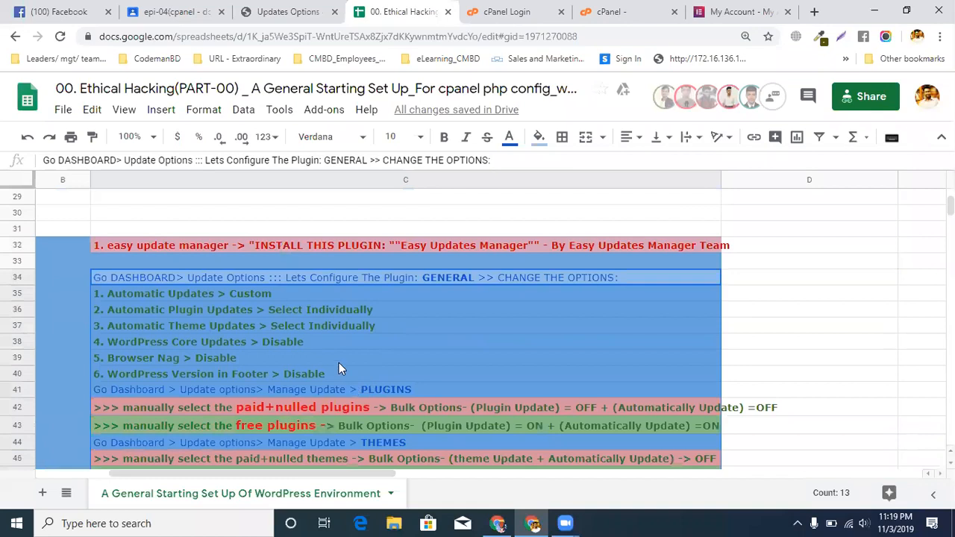
Select the Easy Updates Manager install row and highlight the setup spreadsheet's full web address
left_click(408, 247)
left_click(362, 34)
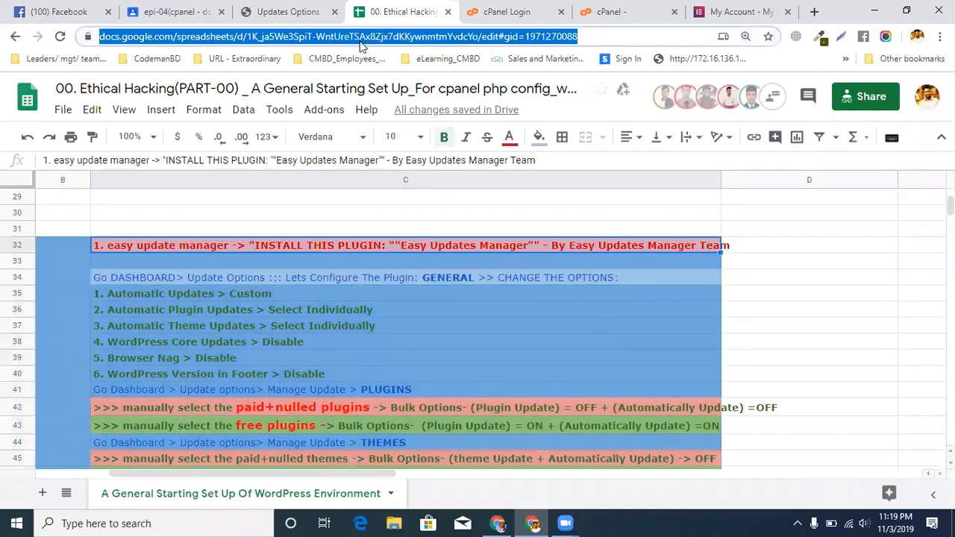
right_click(363, 44)
left_click(417, 12)
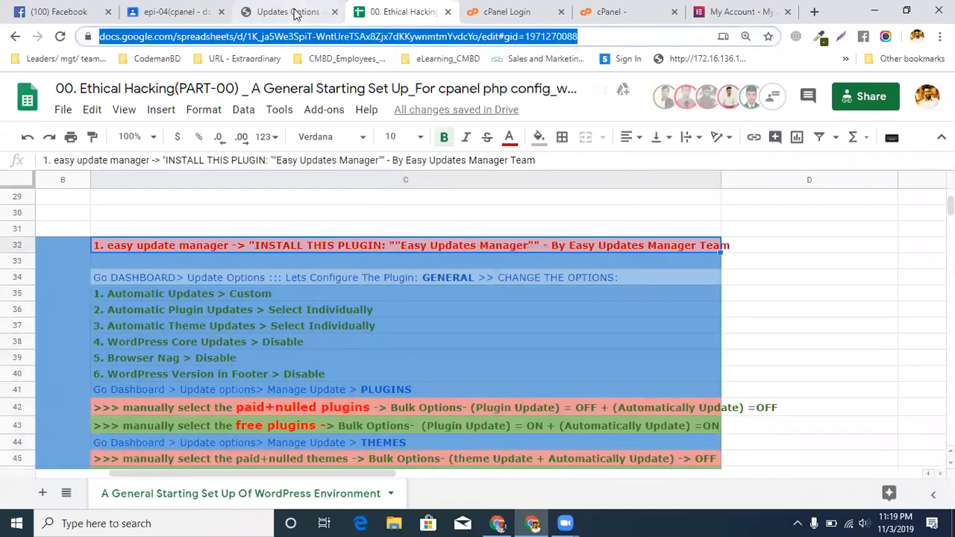
Check the open classroom and cPanel login pages, and return to the theme section of Updates Options
left_click(327, 22)
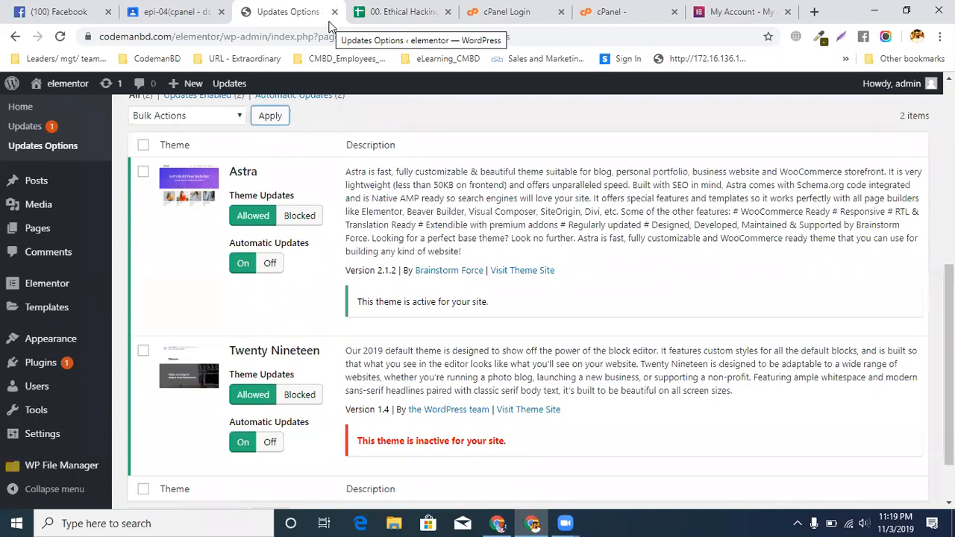
left_click(173, 14)
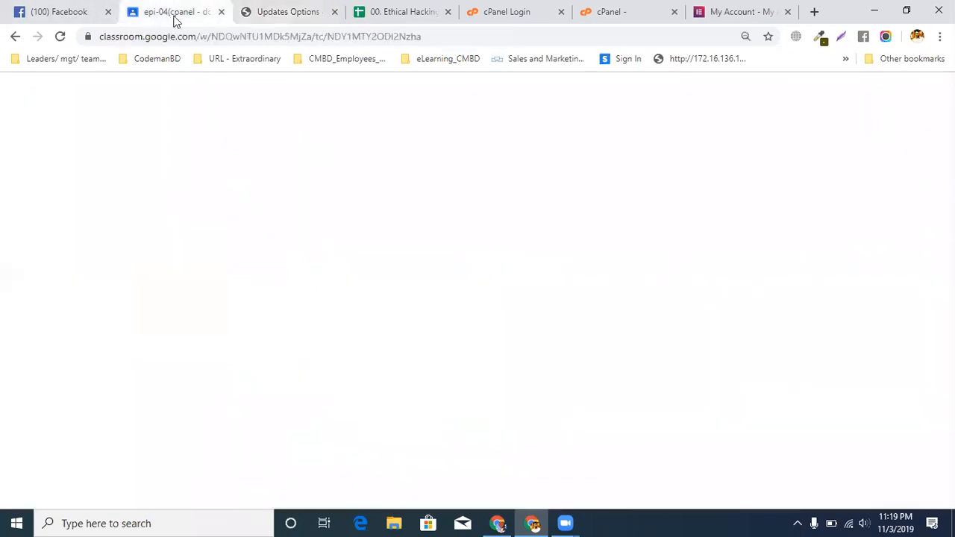
key("ctrl+Tab")
key("ctrl+Tab")
key("ctrl+Tab")
key("ctrl+Tab")
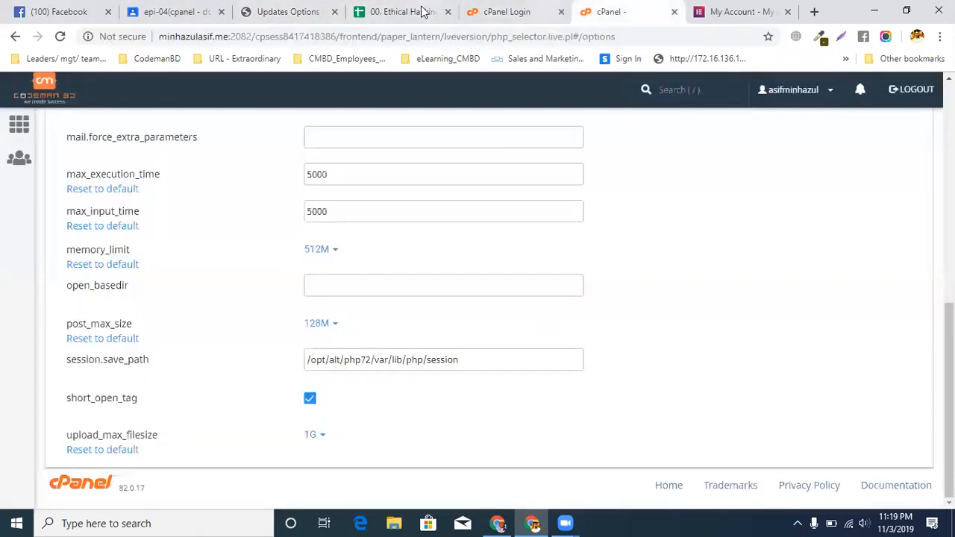
key("ctrl+shift+Tab")
left_click(272, 11)
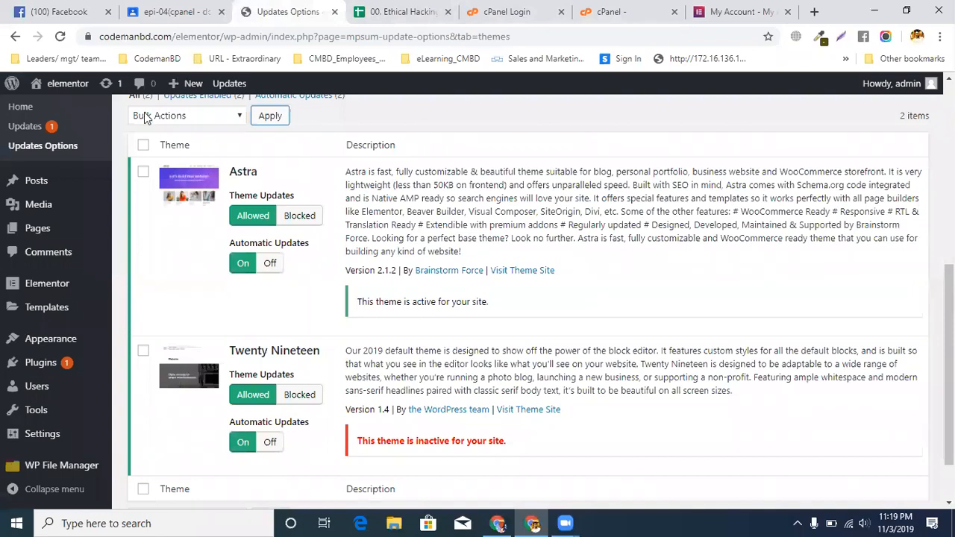
mouse_move(60, 91)
right_click(46, 109)
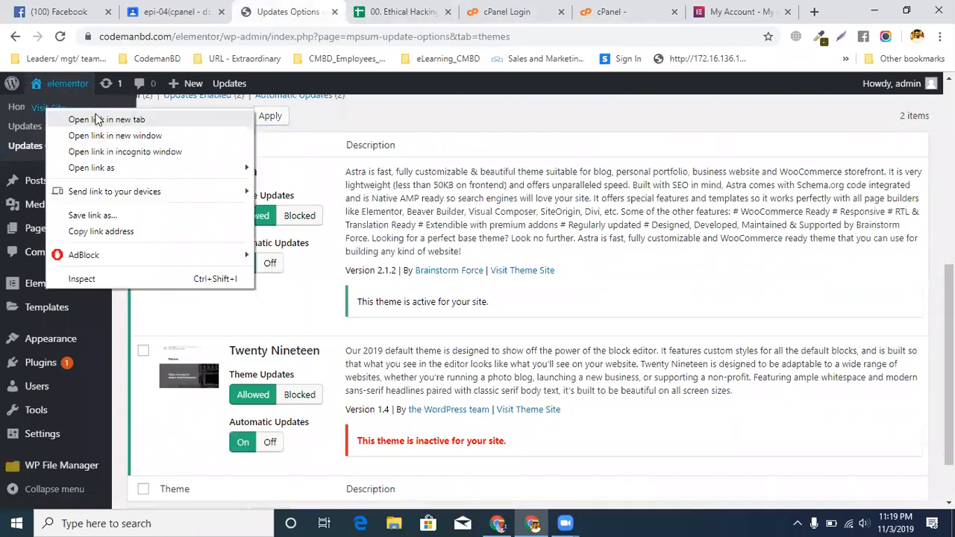
left_click(428, 122)
Look over Easy Updates Manager's theme update options for Astra and Twenty Nineteen, and check the Elementor My Account page
scroll(429, 122, "up", 5)
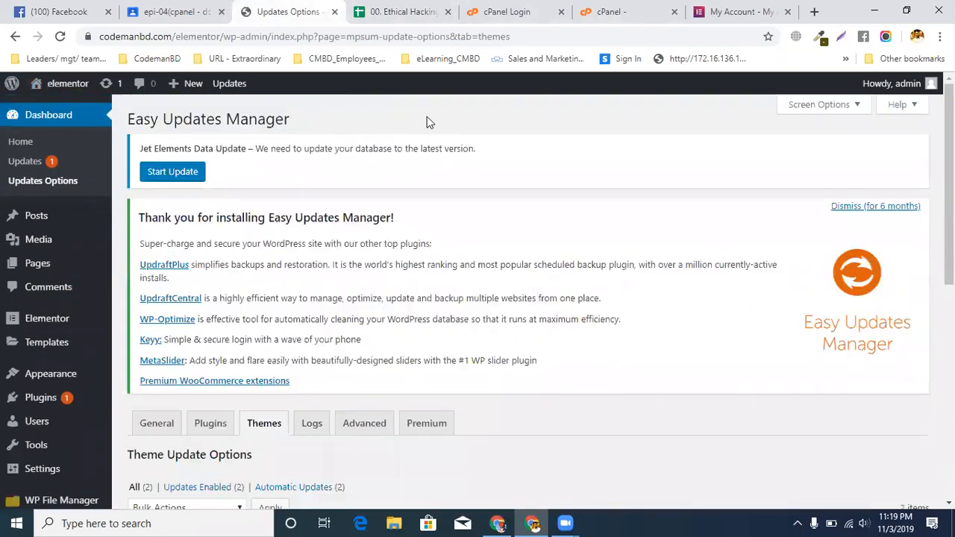
scroll(299, 253, "down", 2)
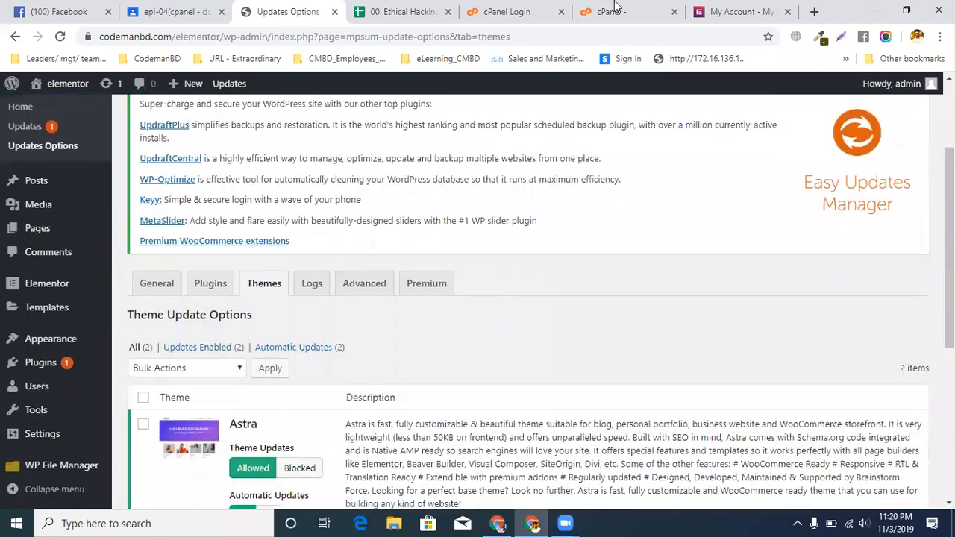
left_click(739, 11)
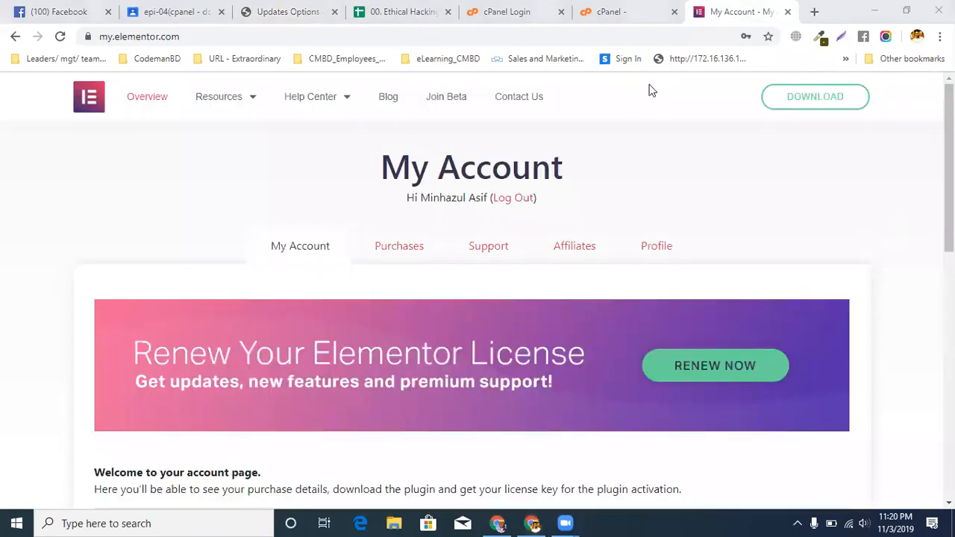
left_click(272, 20)
scroll(429, 242, "down", 4)
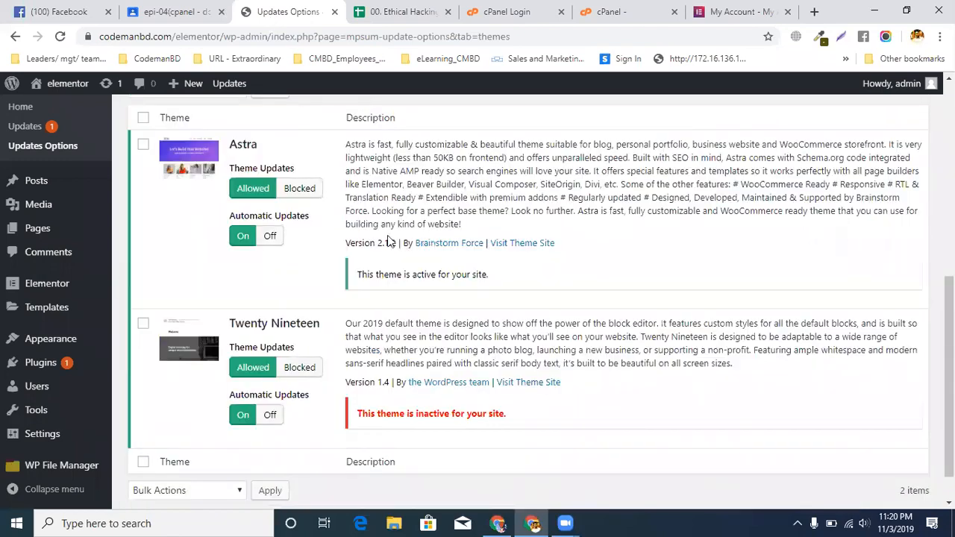
left_click(754, 12)
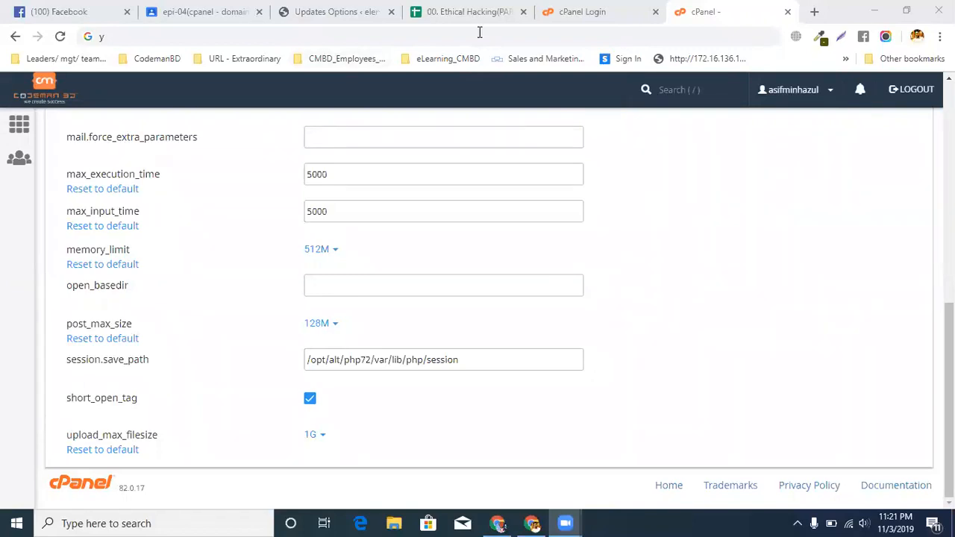
Search YouTube for "crocoblock" and open the Crocoblock channel
key("Tab")
type("croco")
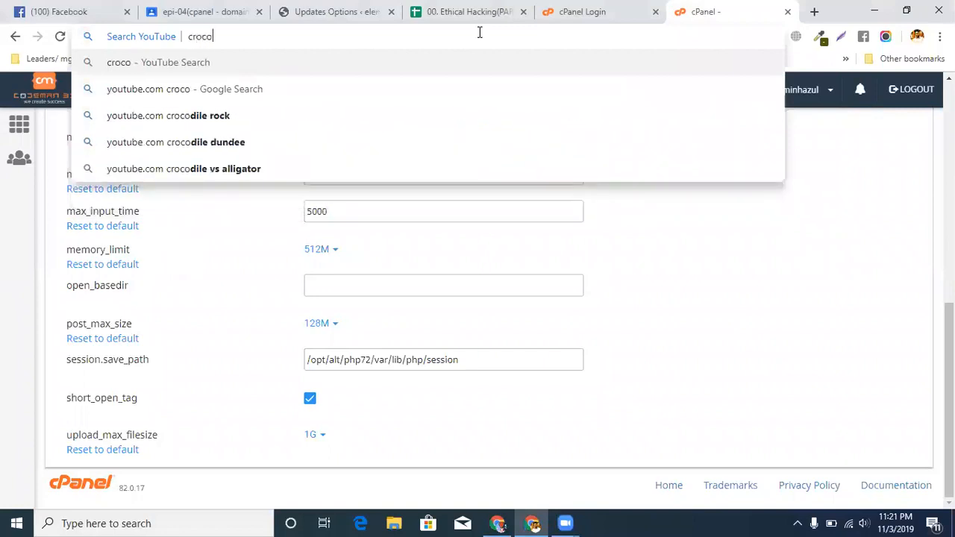
type("block")
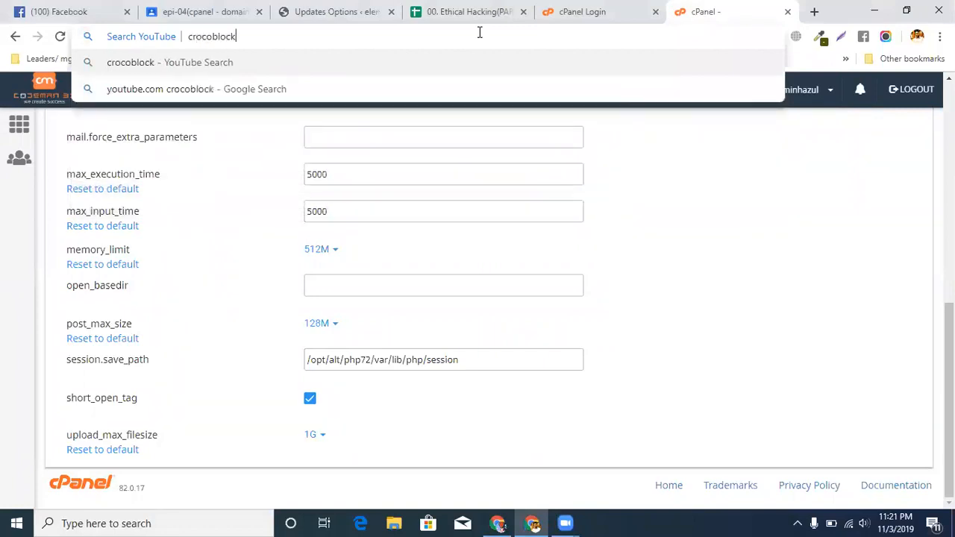
key("Return")
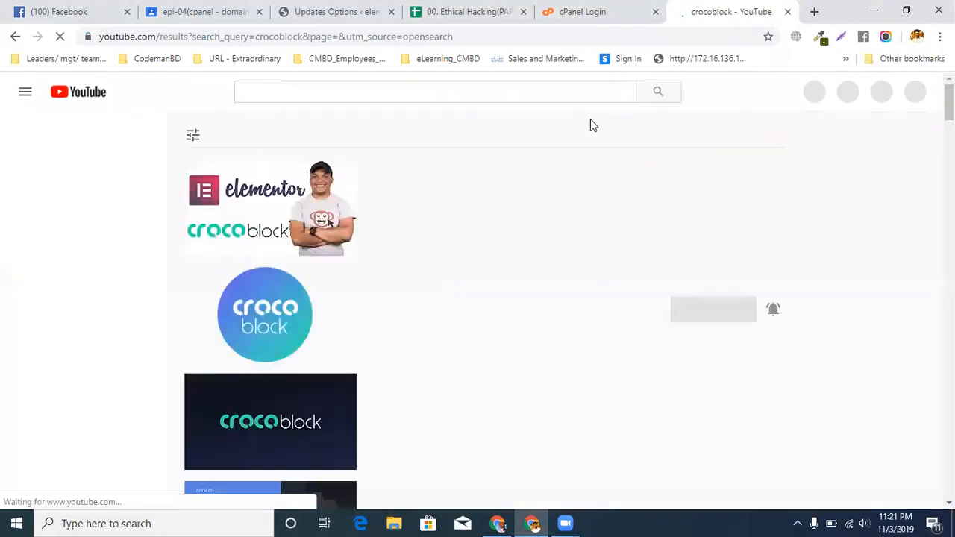
scroll(415, 186, "down", 2)
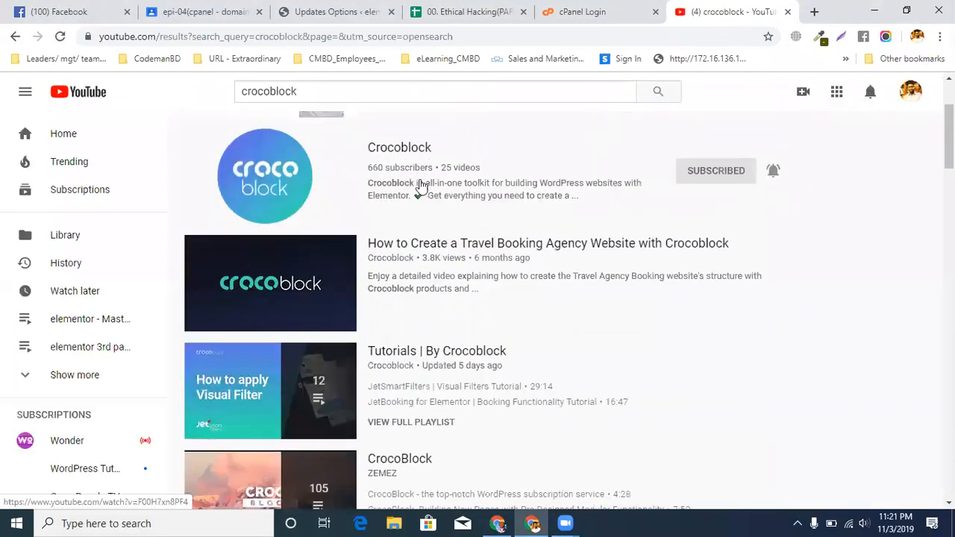
left_click(405, 147)
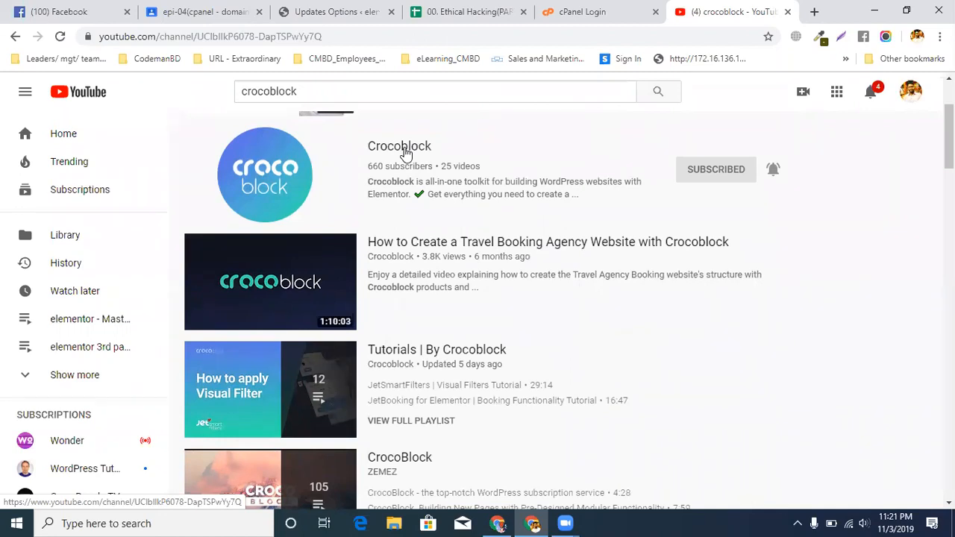
scroll(546, 219, "down", 2)
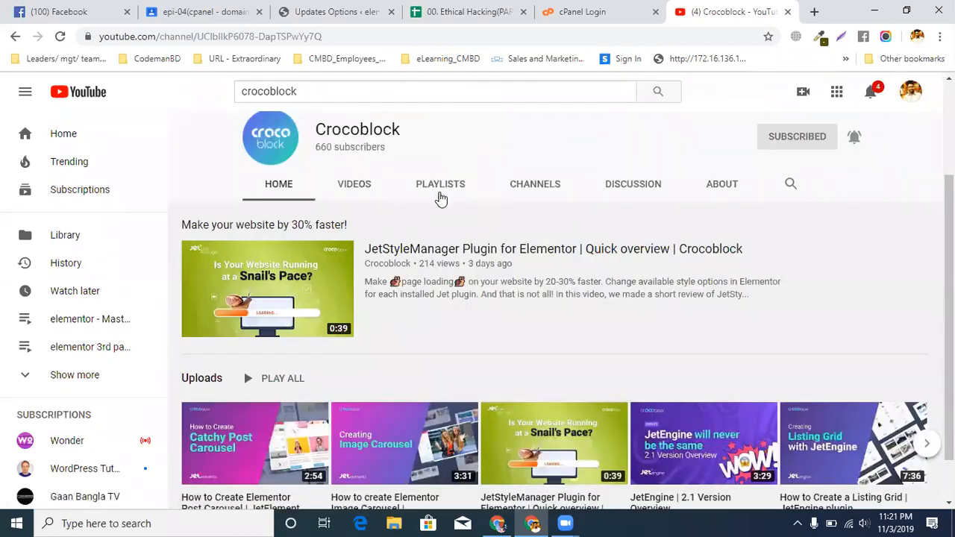
Open the Crocoblock channel's full list of videos and browse the uploaded Jet plugin tutorials
scroll(416, 212, "down", 1)
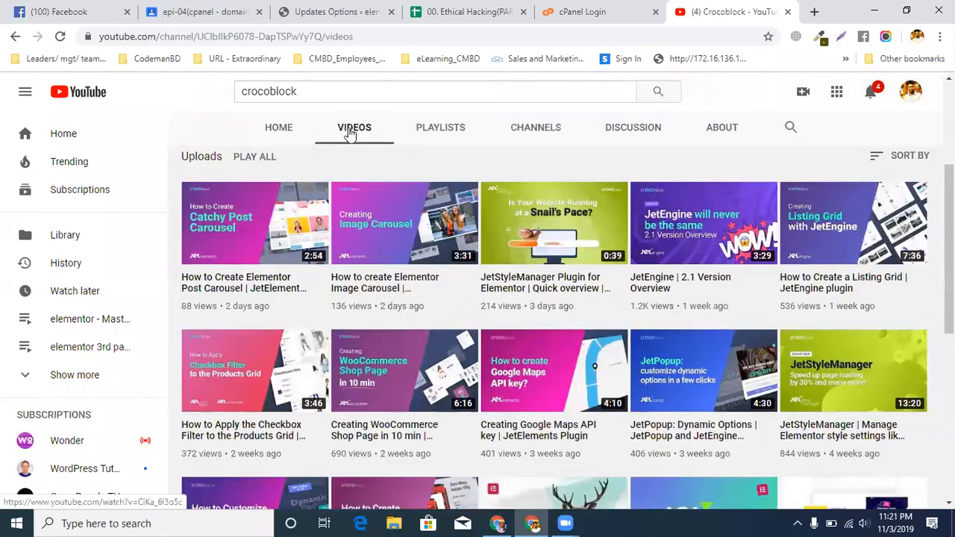
left_click(354, 142)
scroll(409, 301, "down", 2)
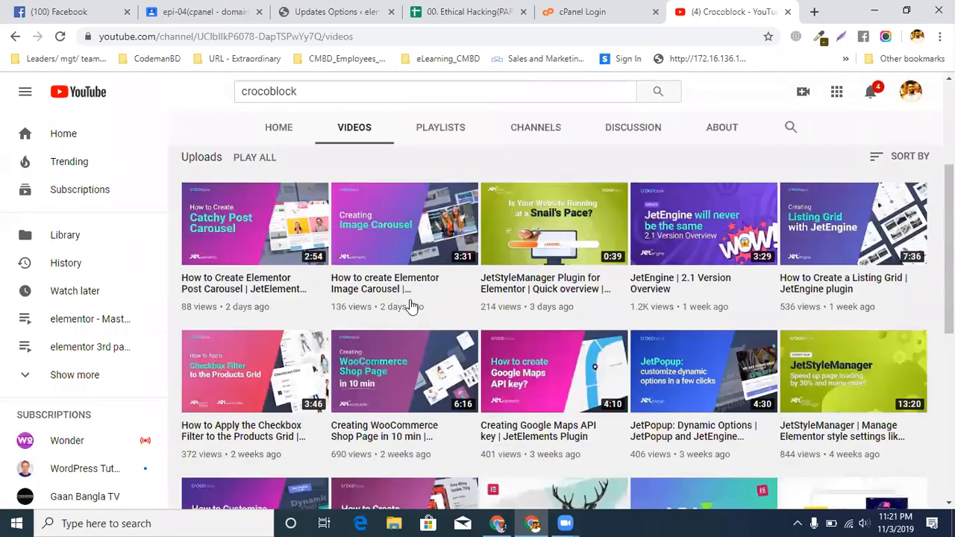
scroll(410, 306, "down", 4)
scroll(408, 305, "down", 2)
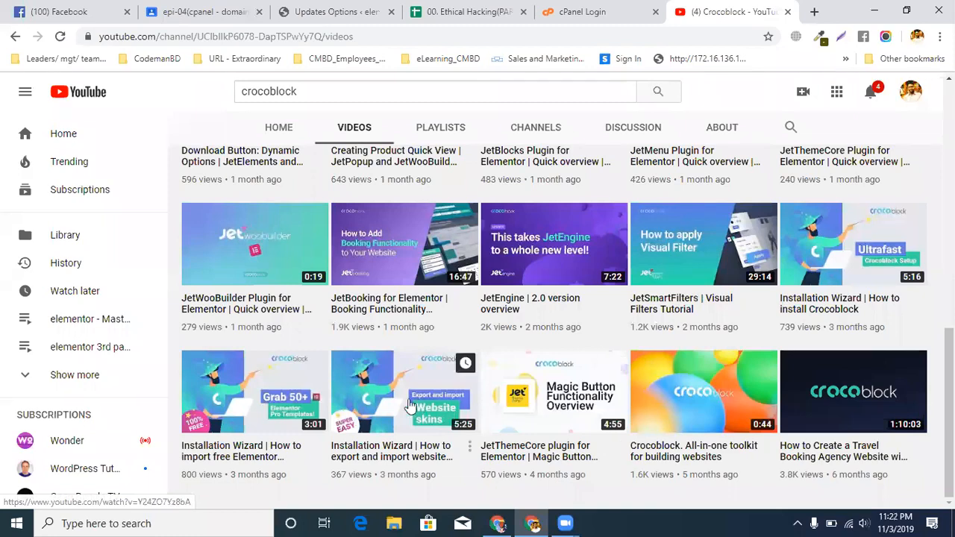
scroll(370, 321, "up", 6)
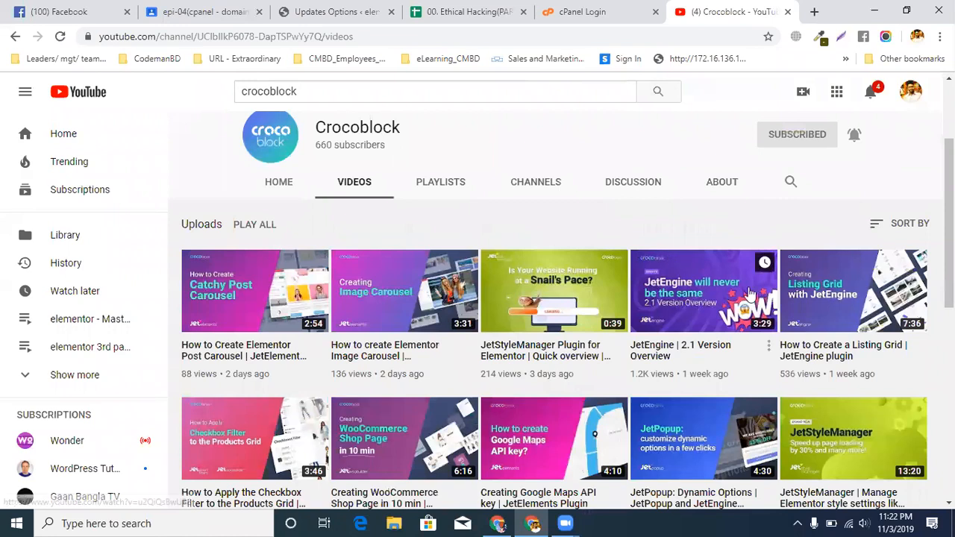
scroll(523, 337, "down", 2)
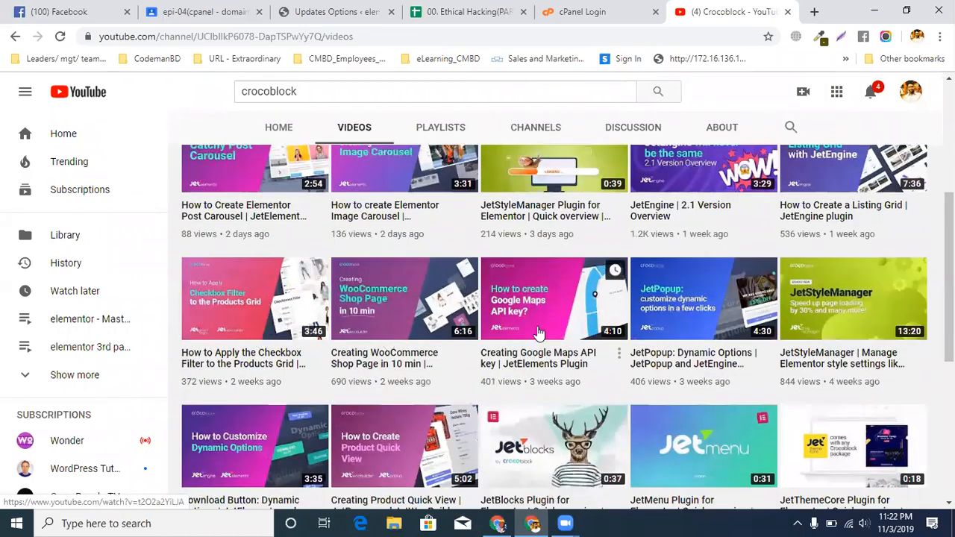
Search Google for "jet tricks" in a new tab and open the JetTricks plugin page on crocoblock.com
left_click(814, 11)
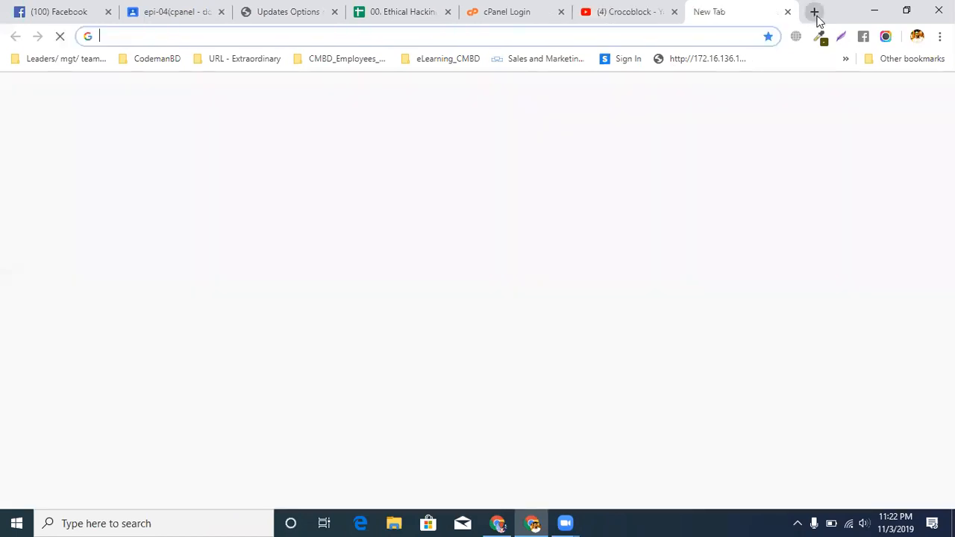
type("jet tr")
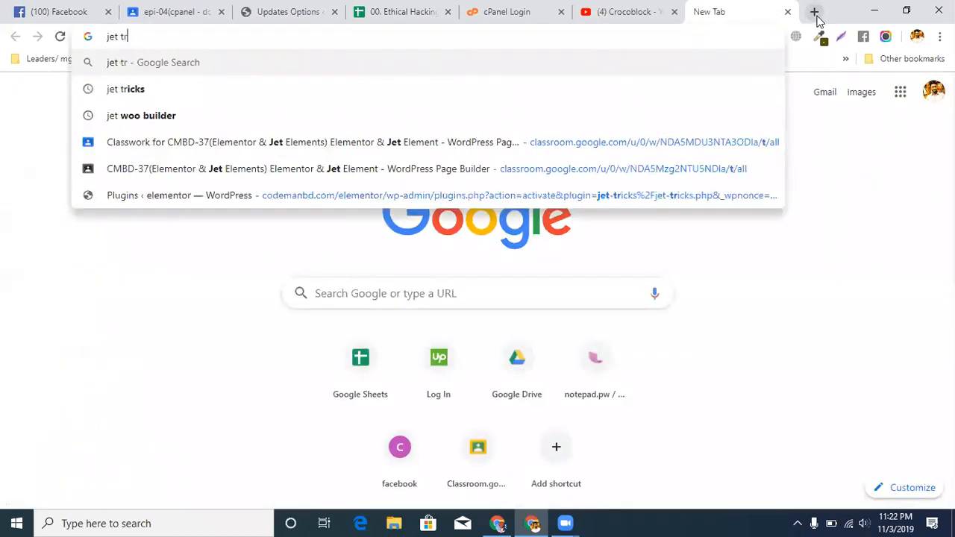
type("icks")
key("Return")
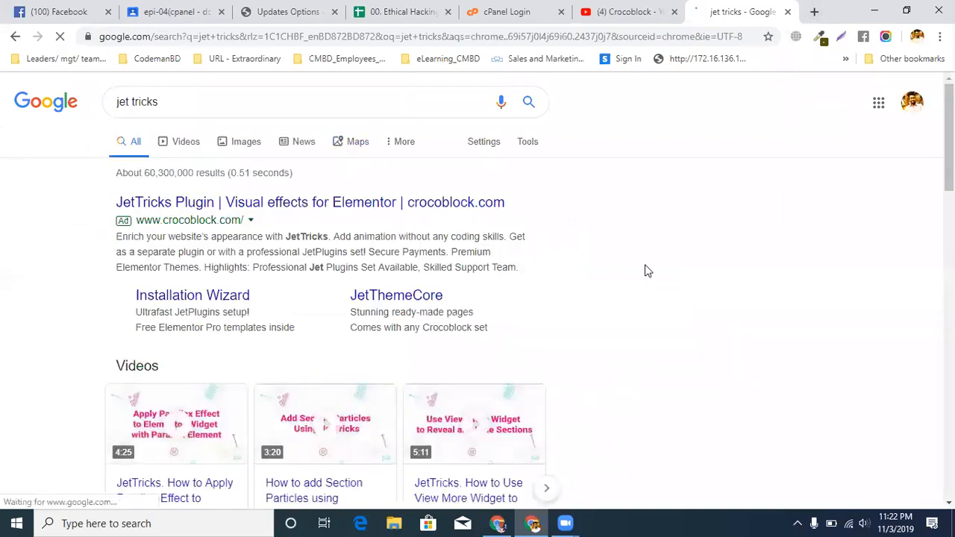
left_click(297, 213)
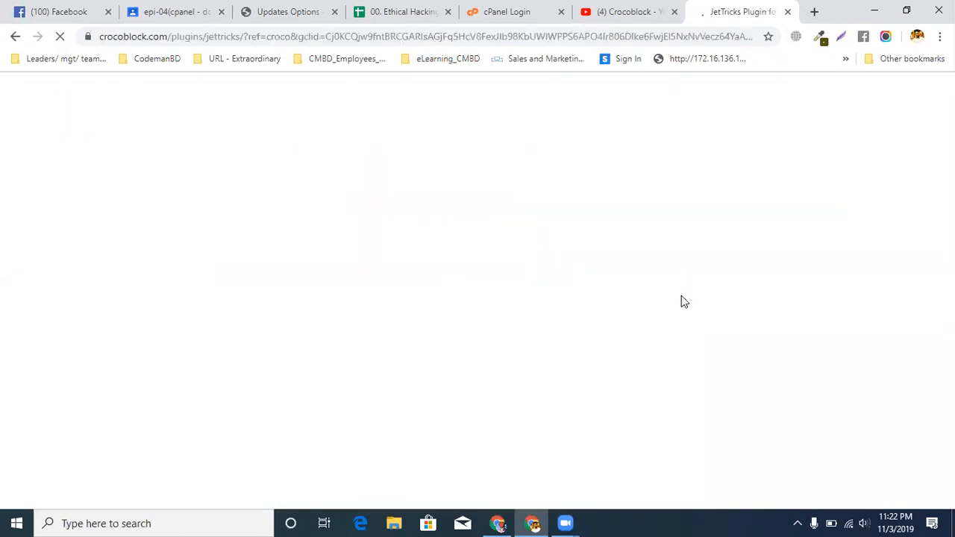
Examine the introduction and animated Elementor effects demo on the JetTricks plugin page
scroll(477, 319, "down", 1)
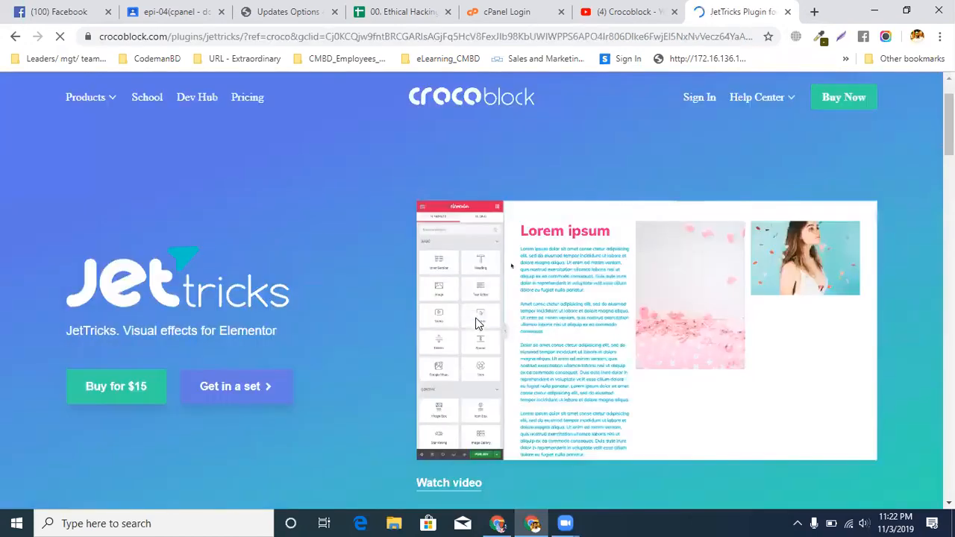
scroll(479, 323, "down", 1)
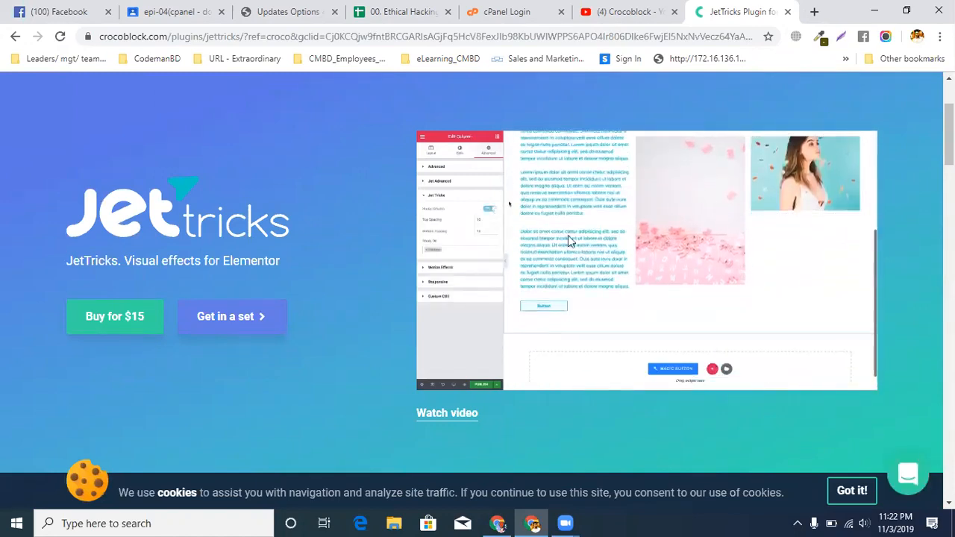
scroll(620, 228, "down", 1)
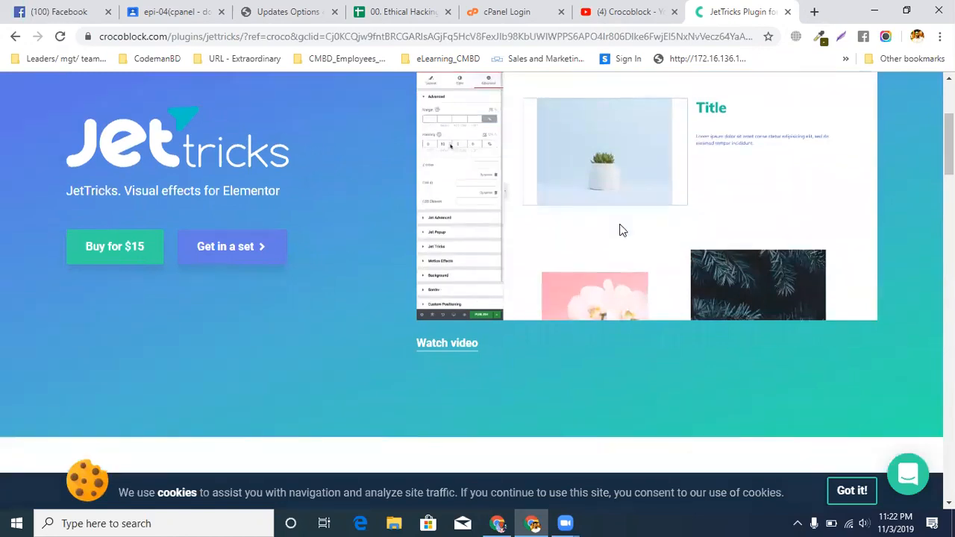
Open the JetTricks overview video from the plugin page and go to the Crocoblock YouTube channel that published it
scroll(623, 230, "down", 1)
left_click(439, 276)
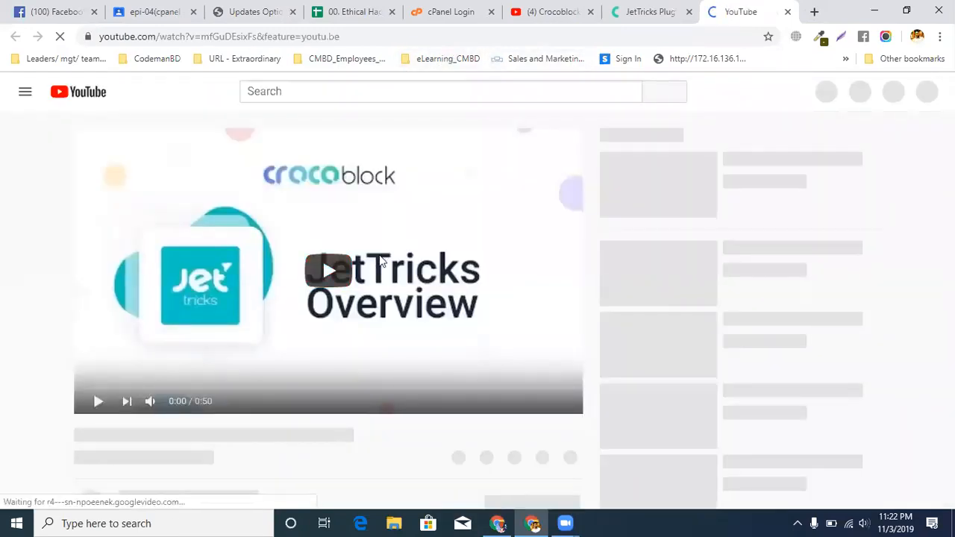
scroll(380, 261, "down", 3)
left_click(134, 306)
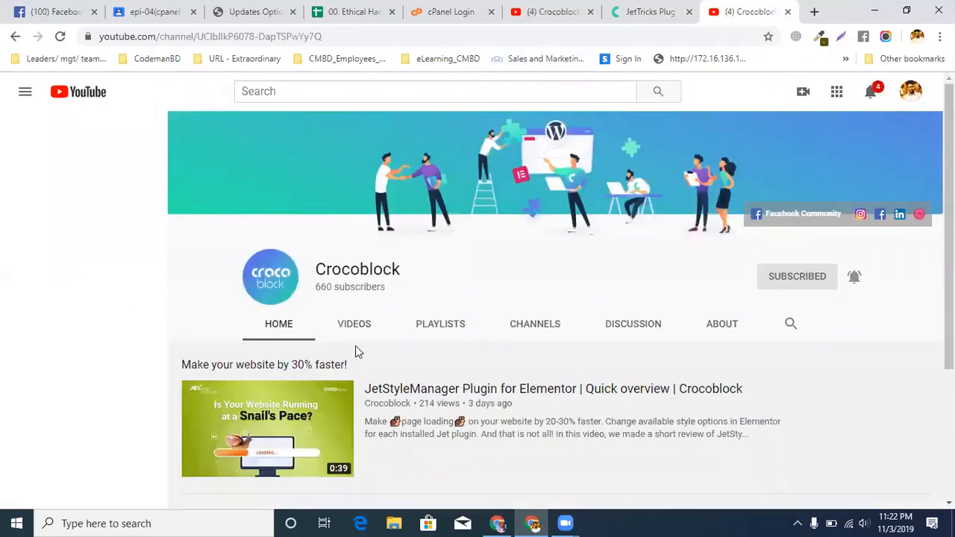
left_click(228, 39)
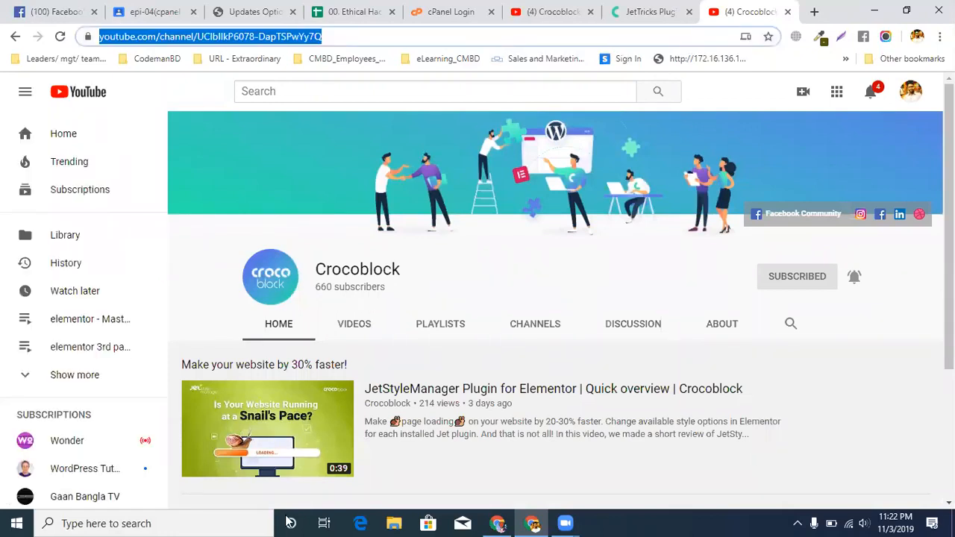
left_click(286, 522)
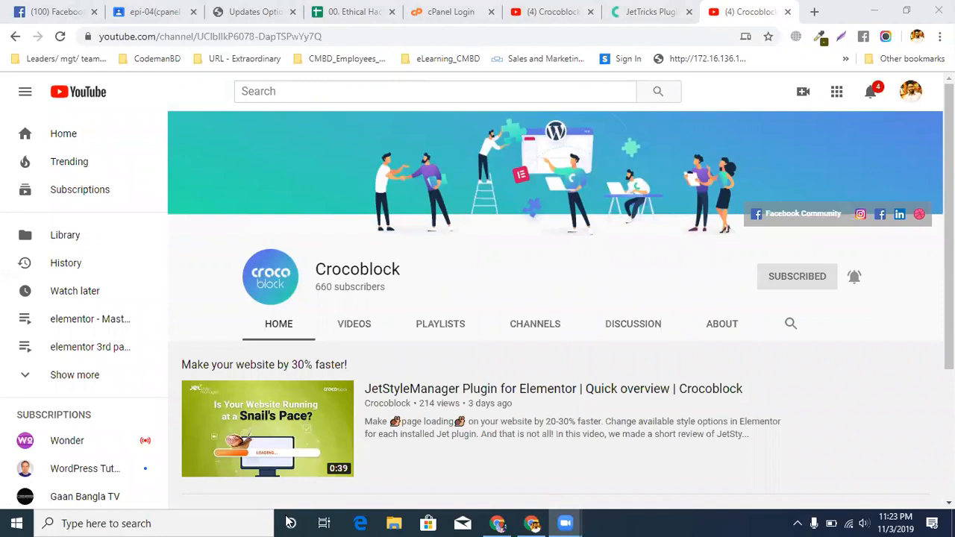
left_click(653, 12)
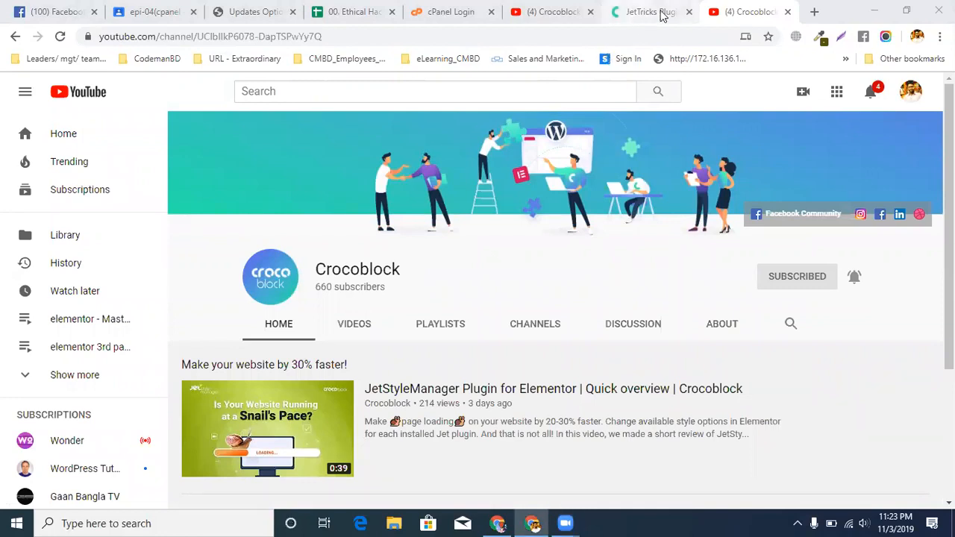
left_click(814, 12)
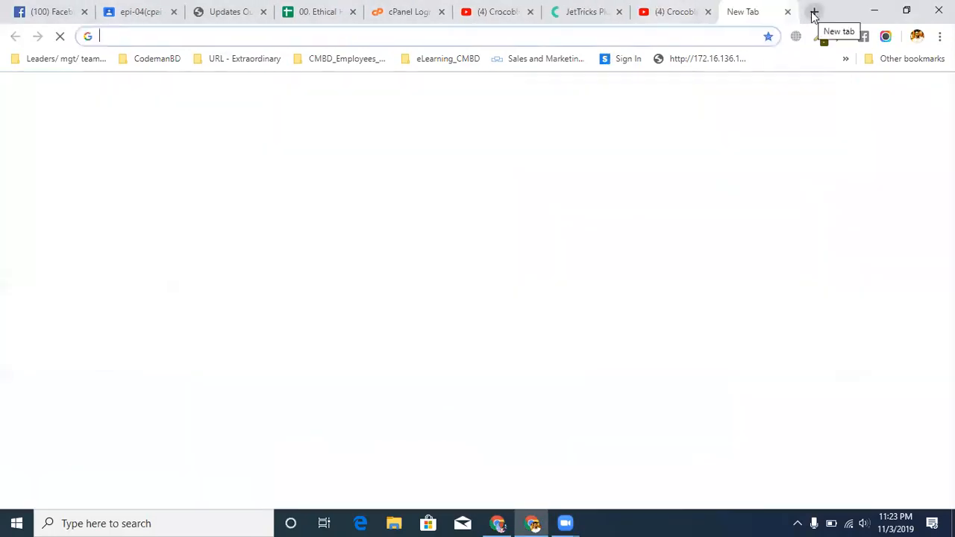
type("bit.ly")
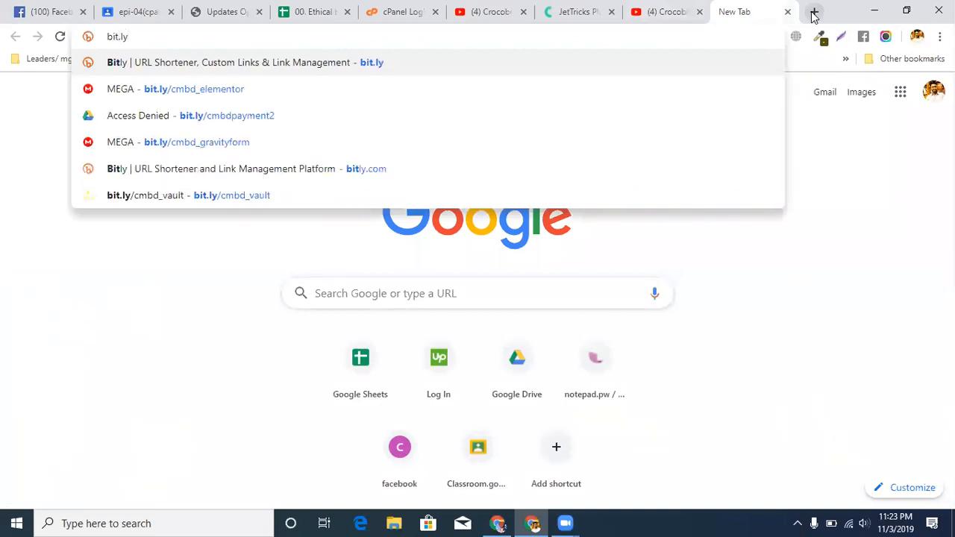
type("j")
key("BackSpace")
key("Down")
key("Return")
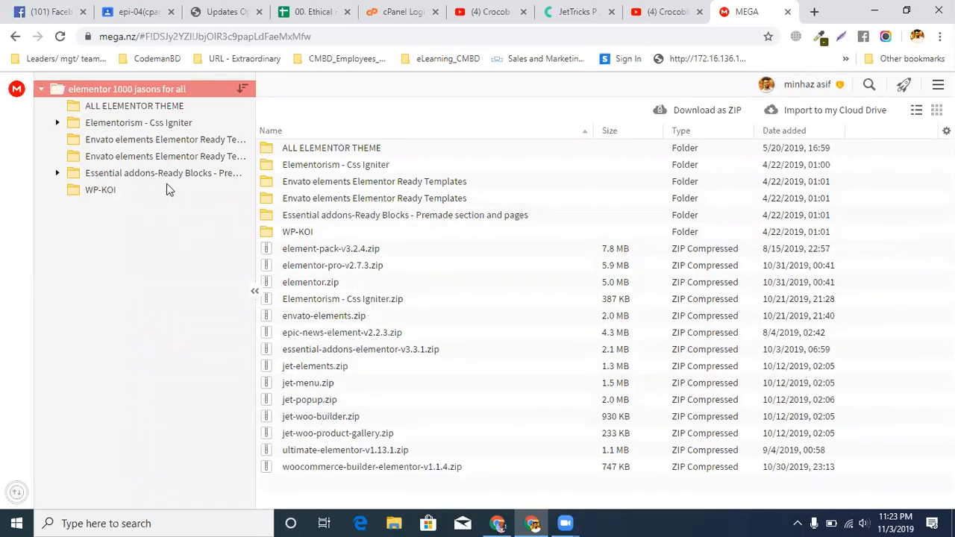
Look through the ALL ELEMENTOR THEME, Elementorism - Css Igniter and Envato elements folders in the shared MEGA folder
left_click(132, 105)
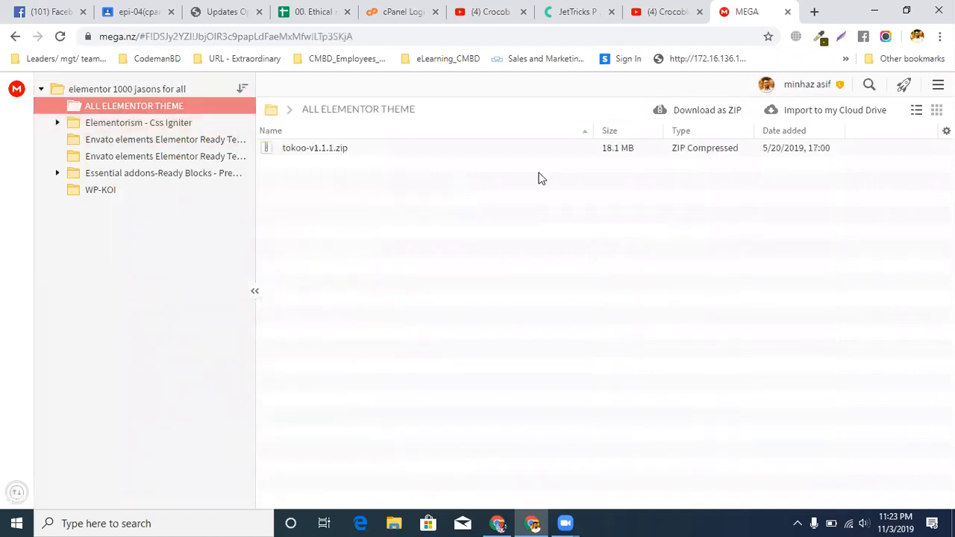
left_click(144, 141)
left_click(138, 122)
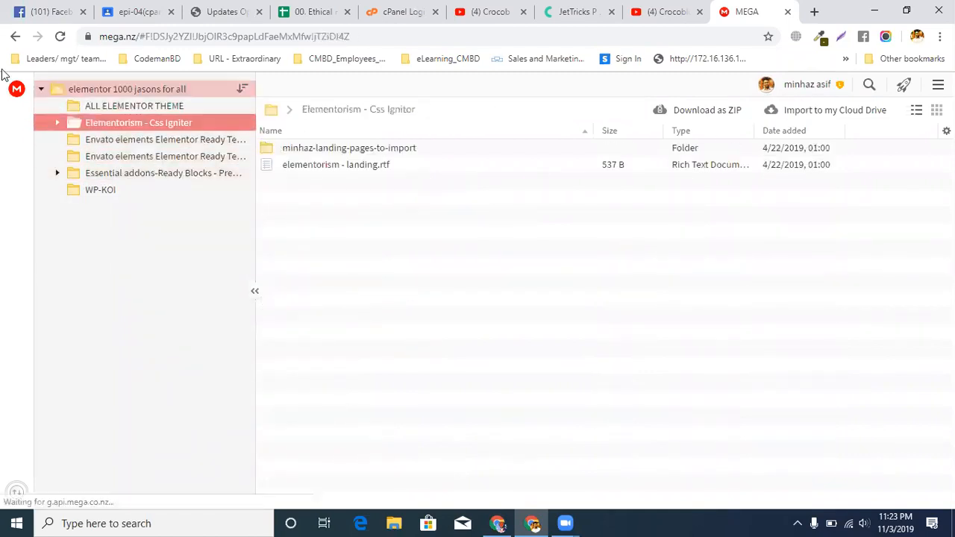
left_click(15, 36)
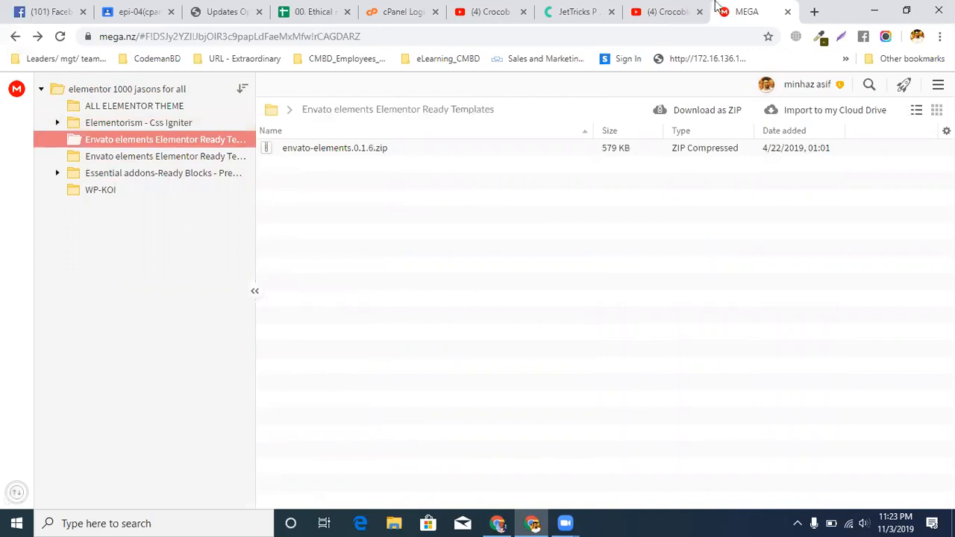
Search within the Crocoblock YouTube channel for "jet tricks" and look through the results
left_click(672, 12)
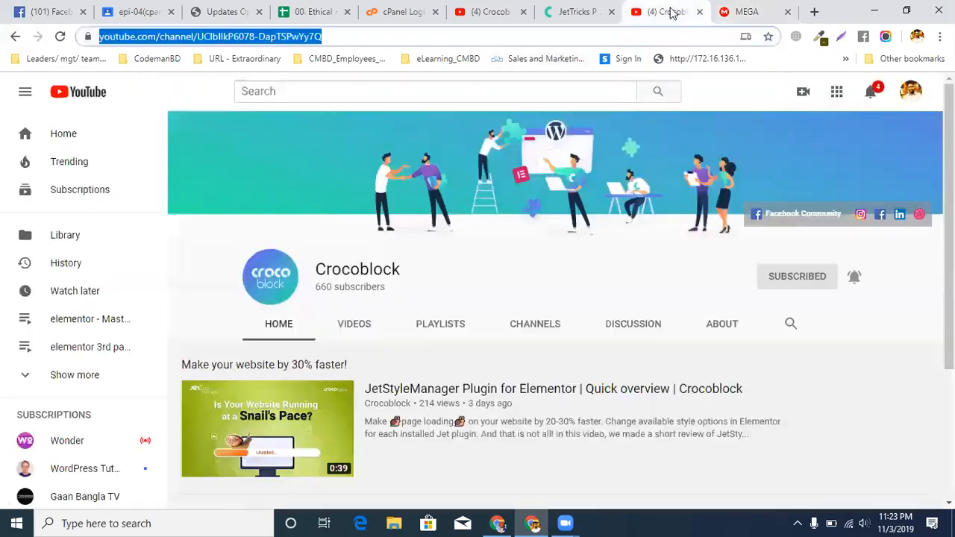
left_click(574, 12)
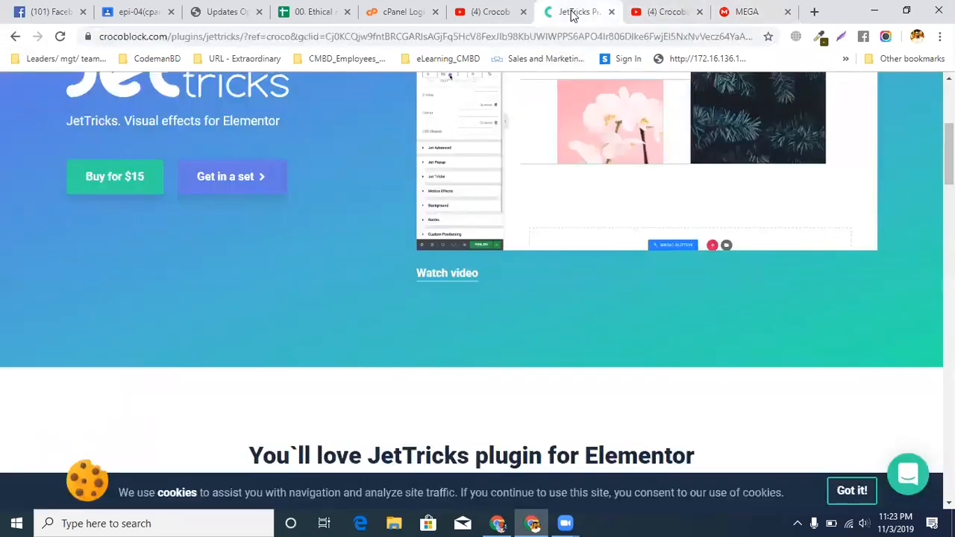
left_click(677, 11)
scroll(801, 294, "up", 2)
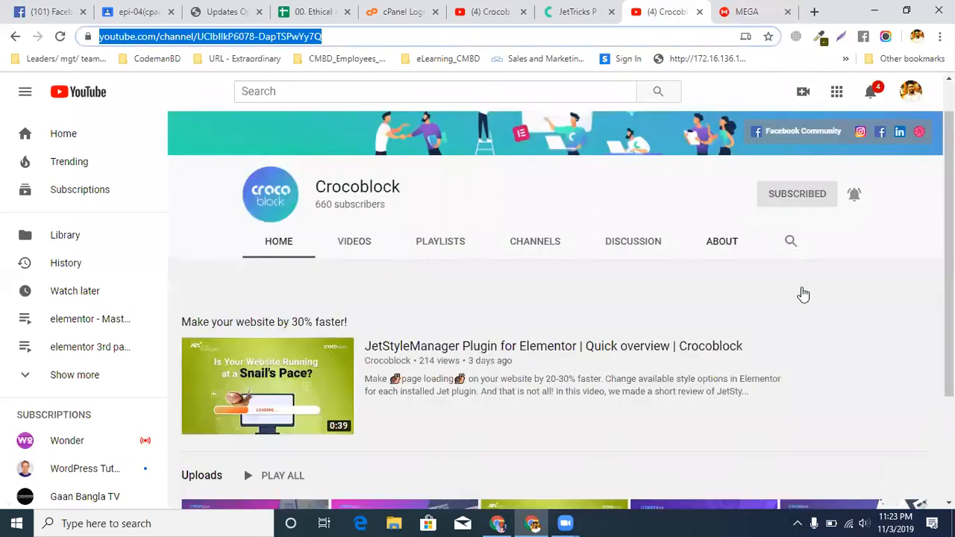
left_click(801, 329)
type("jet tric")
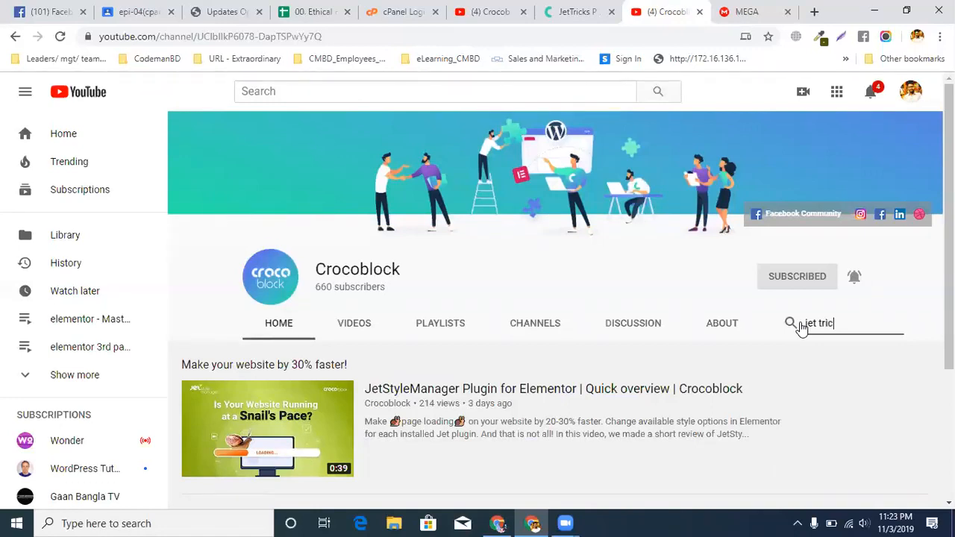
type("ks")
key("Return")
scroll(746, 341, "down", 2)
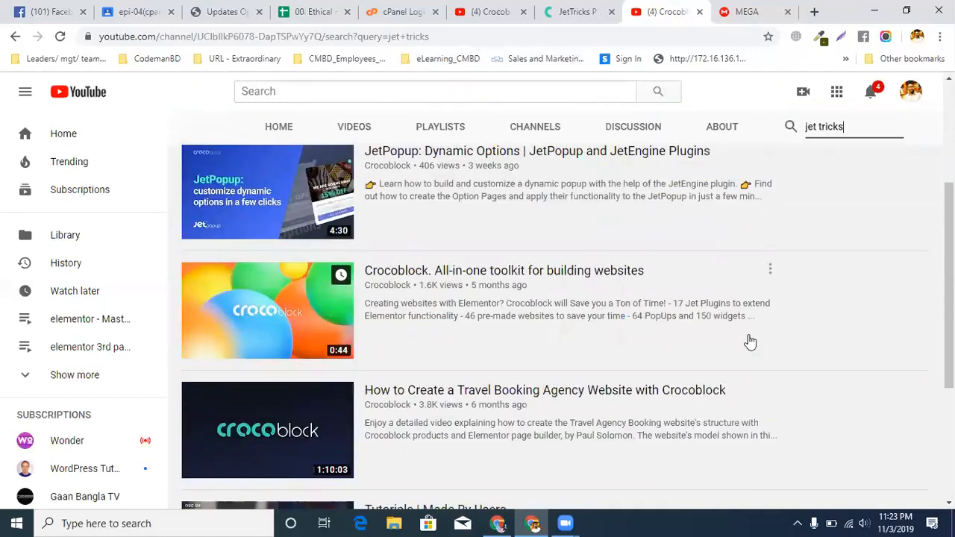
scroll(750, 341, "down", 2)
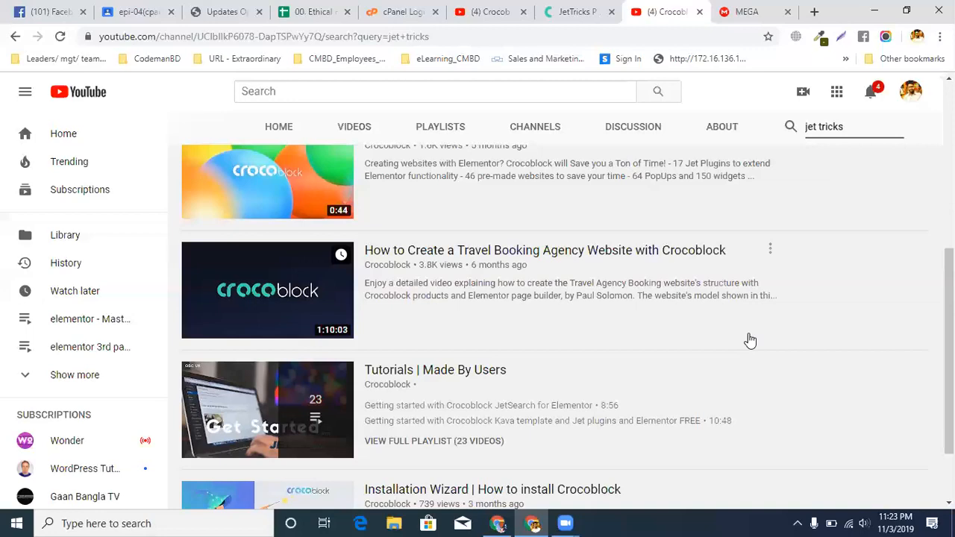
scroll(750, 341, "down", 2)
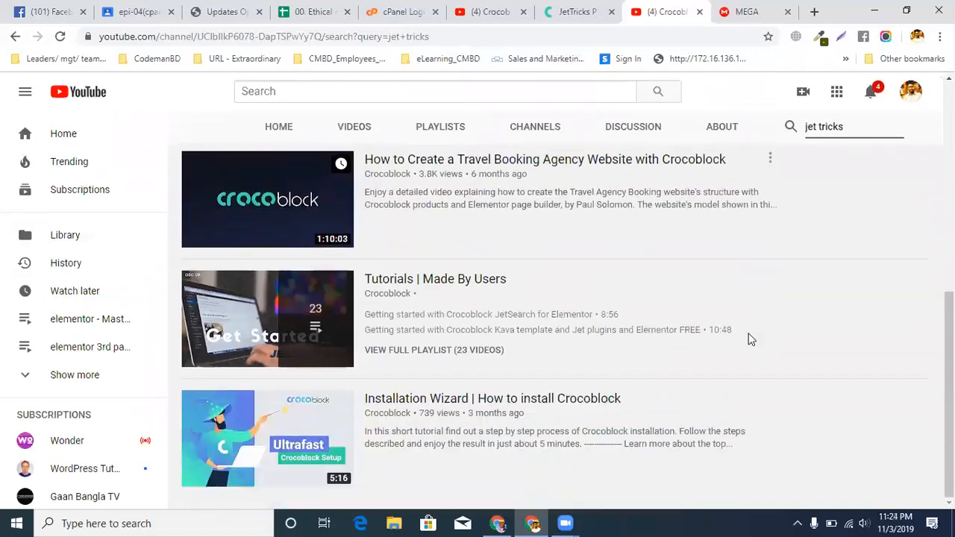
scroll(750, 340, "up", 8)
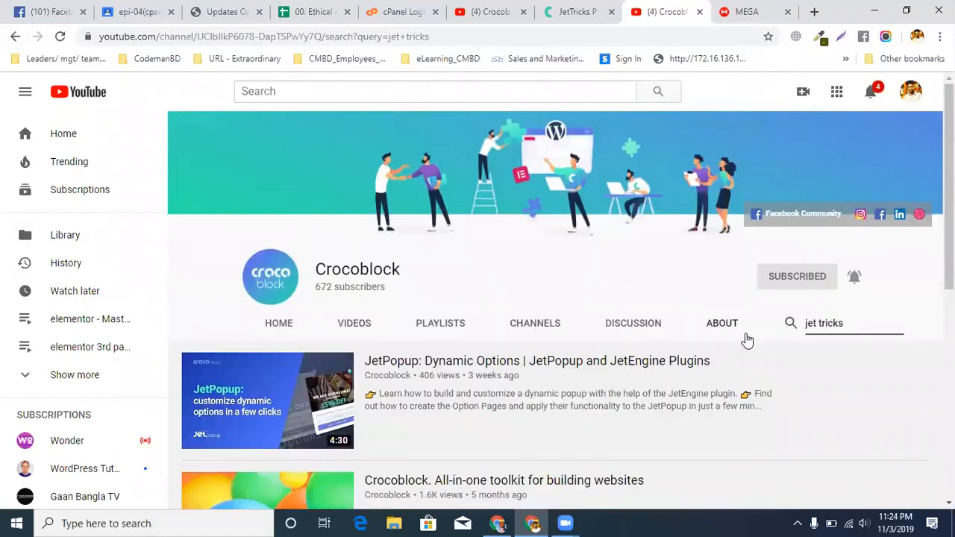
Go from the JetTricks page to the crocoblock.com home page and display its list of plugin products
left_click(593, 13)
scroll(748, 294, "up", 3)
scroll(697, 289, "down", 3)
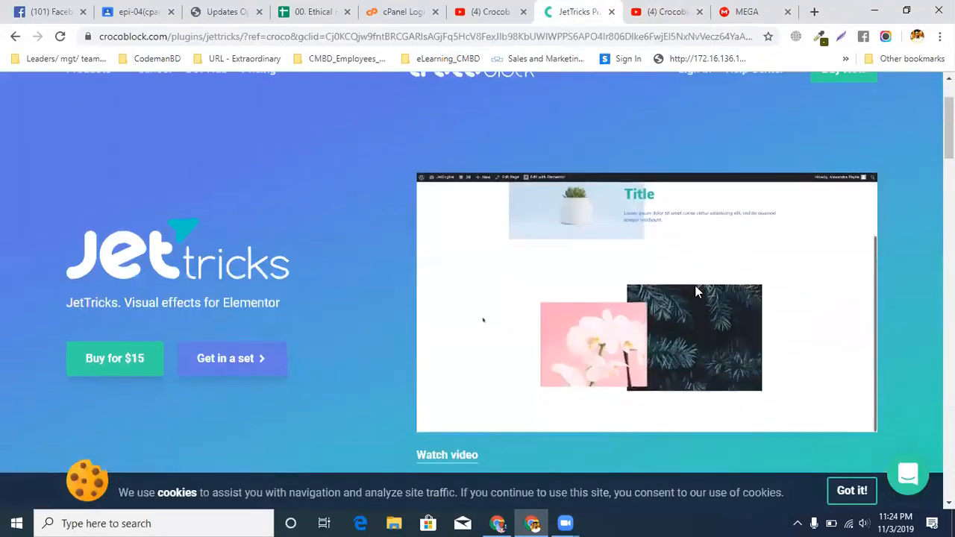
scroll(694, 287, "up", 4)
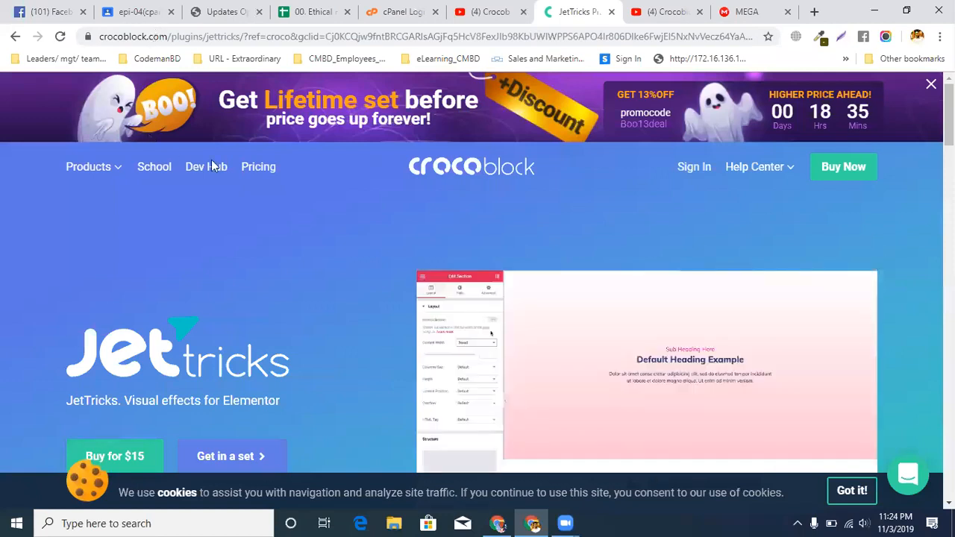
left_click_drag(172, 36, 939, 36)
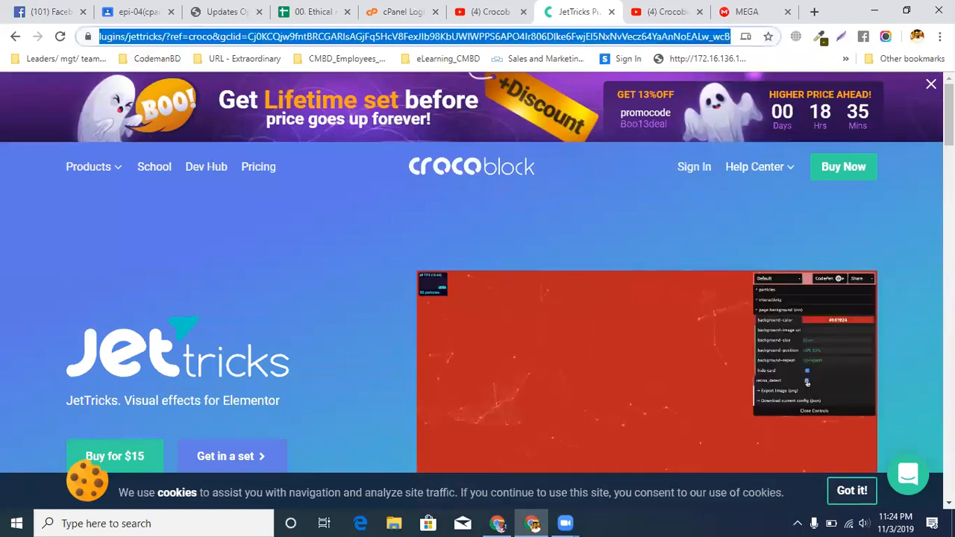
key("BackSpace")
key("Return")
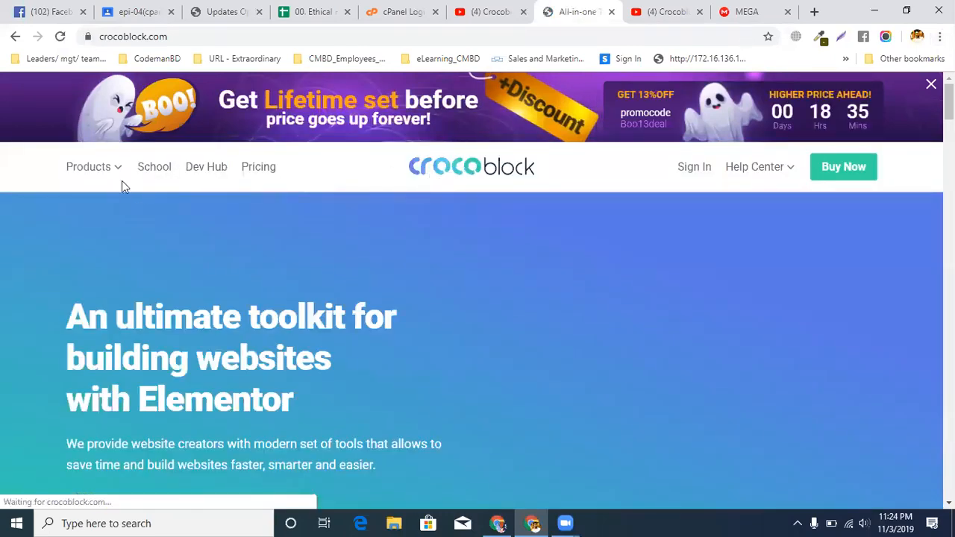
left_click(110, 173)
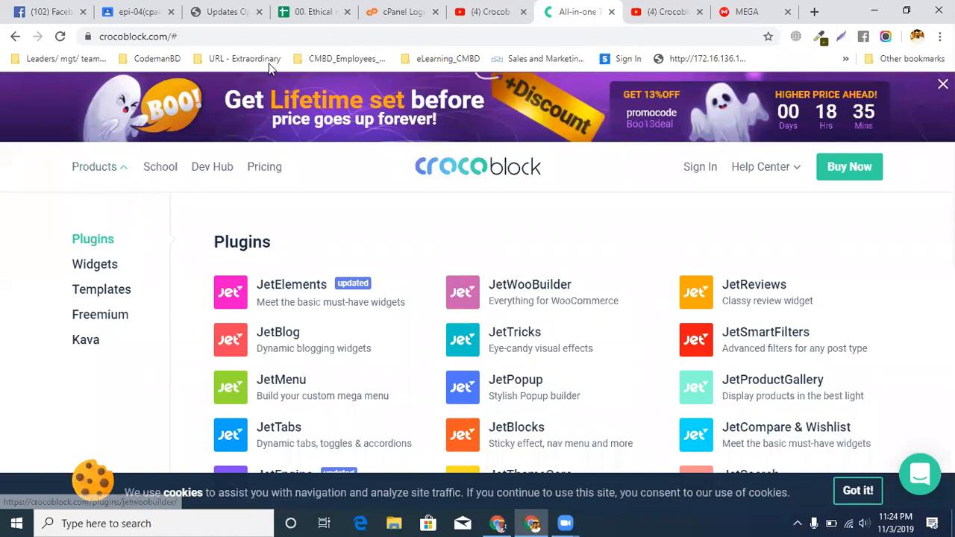
Copy the crocoblock.com home page address
left_click_drag(169, 36, 70, 41)
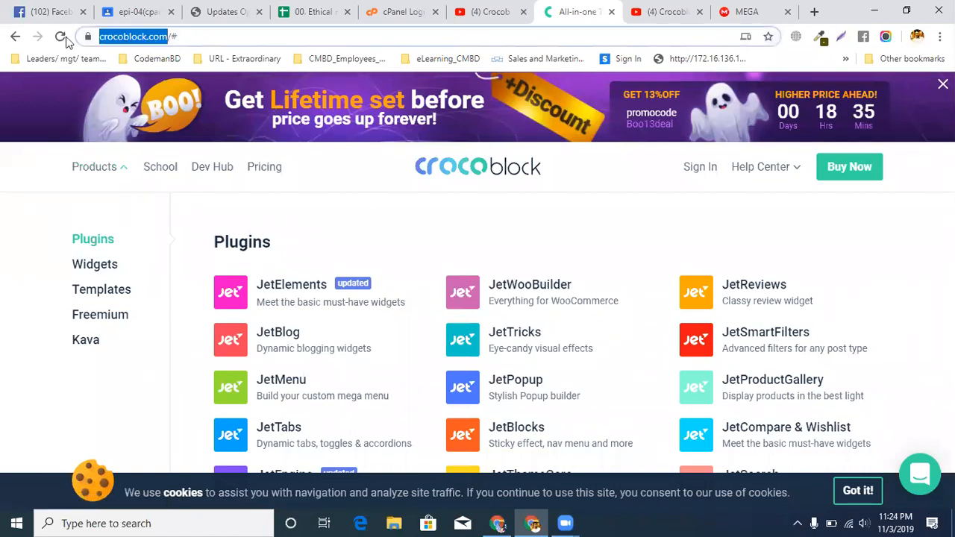
right_click(150, 43)
left_click(179, 136)
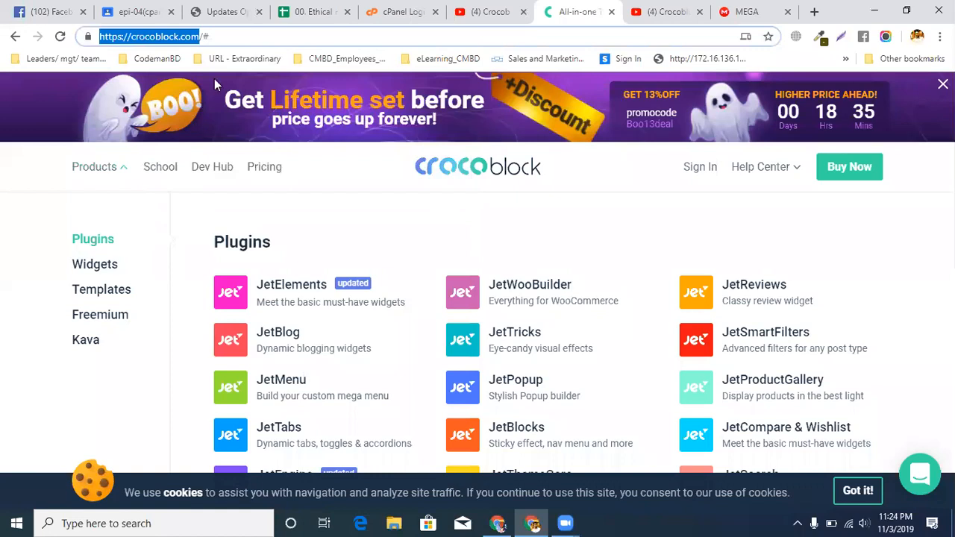
Start a new material post in the classwork of the CMBD-44(Elementor-2) class in Google Classroom
left_click(138, 11)
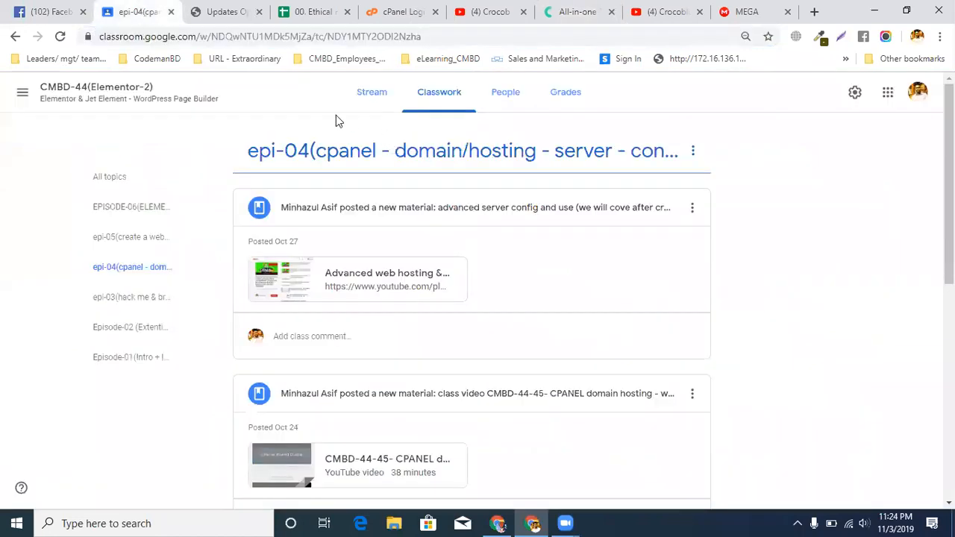
left_click(437, 109)
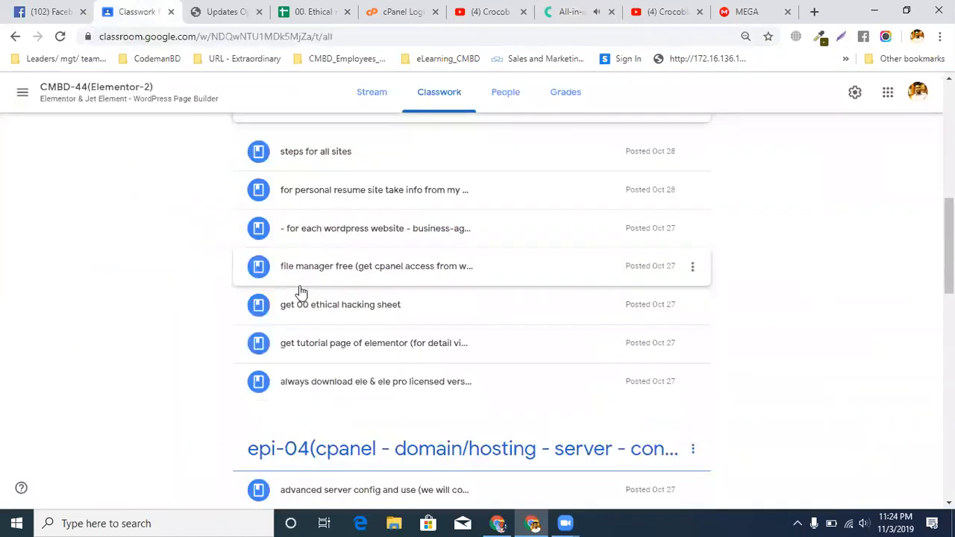
left_click(254, 155)
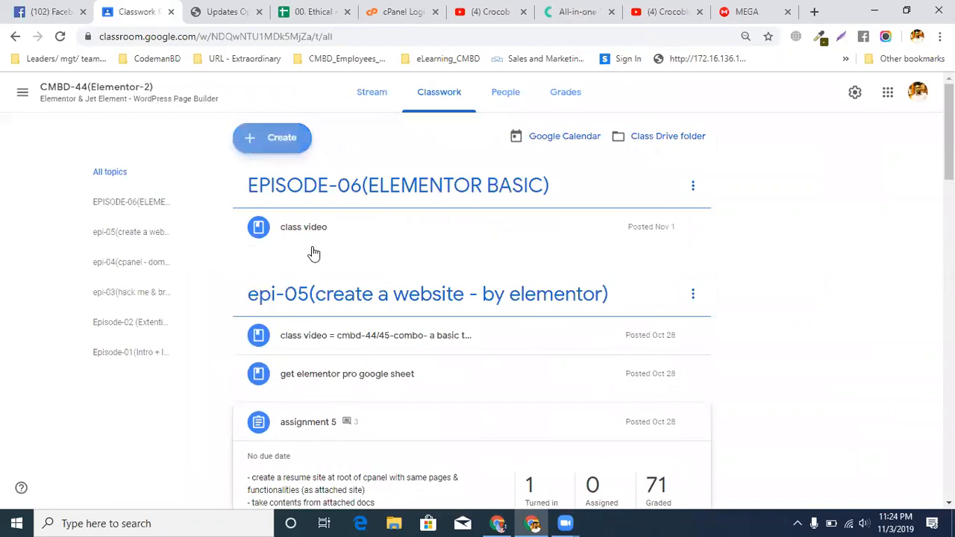
left_click(299, 243)
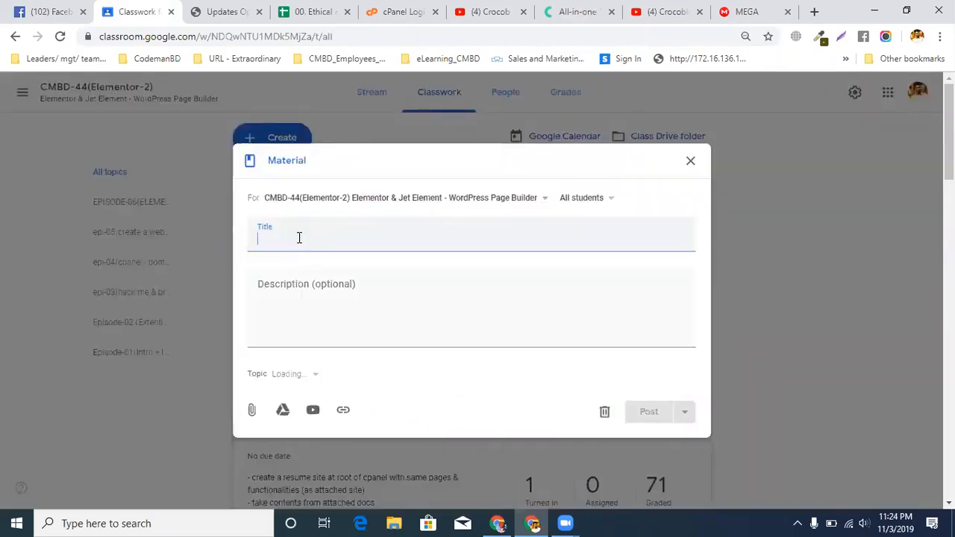
Title the new material "get hiden jet video & contenst"
type("get h")
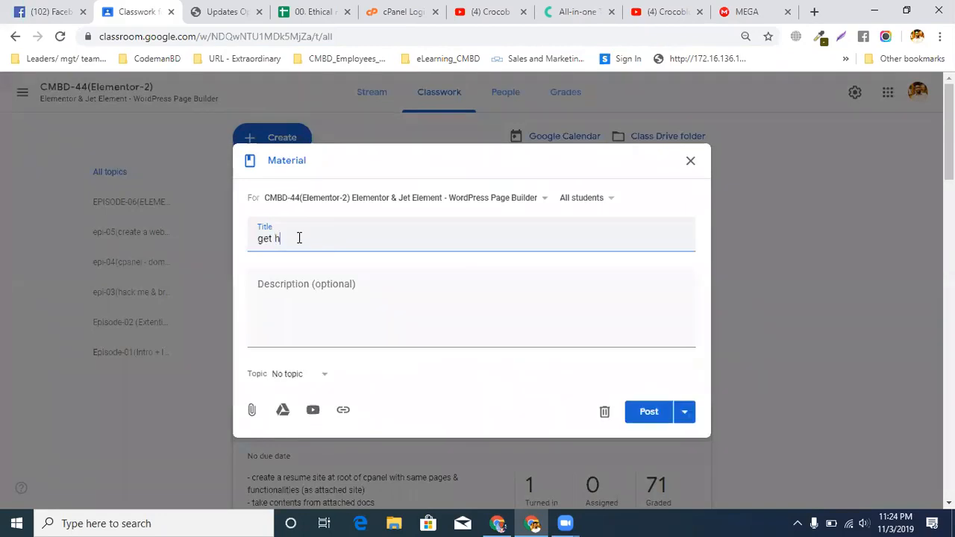
type("ider jet")
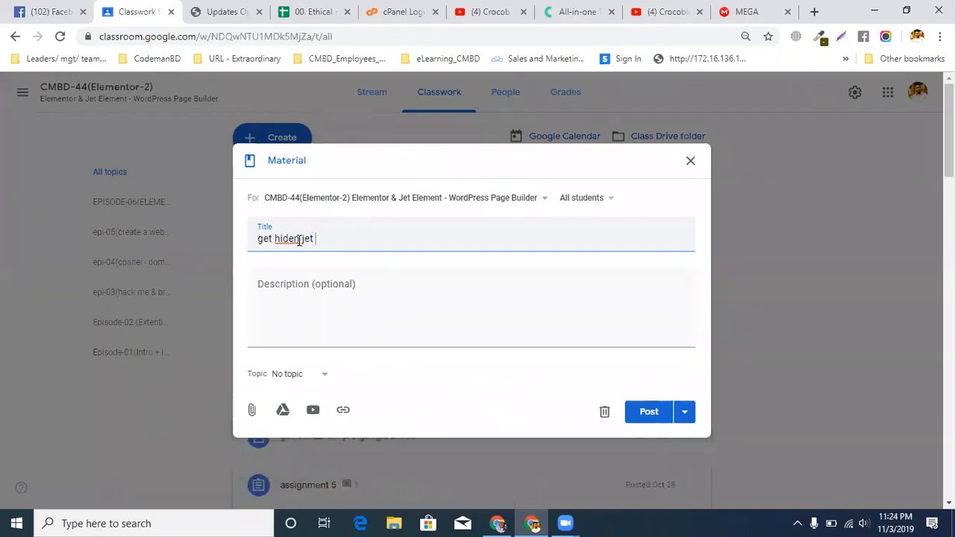
type("video & contenst")
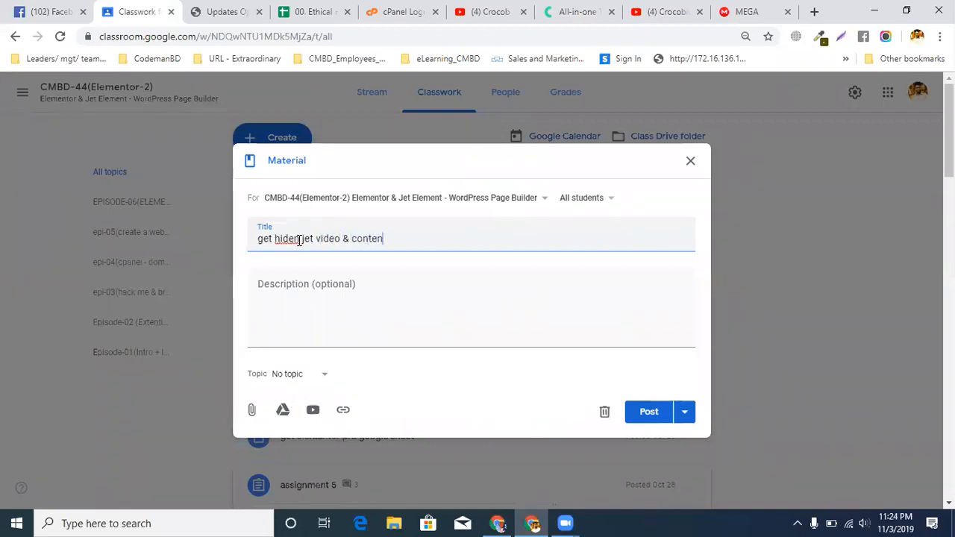